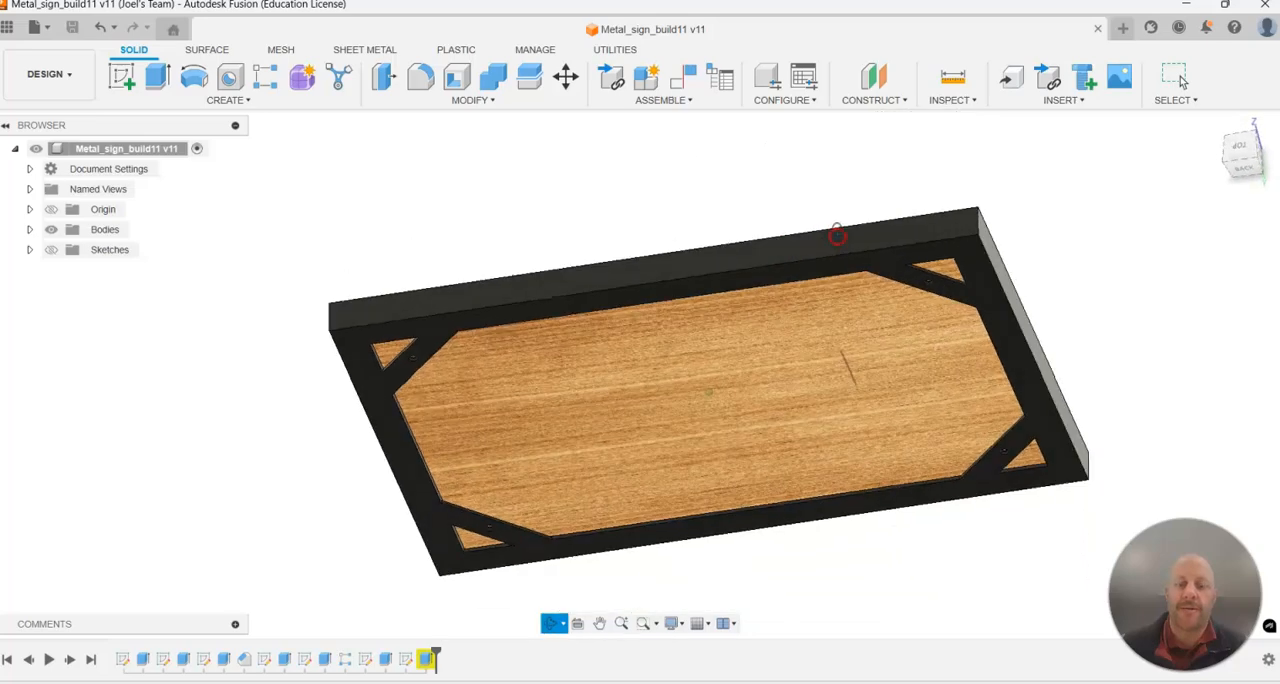
Create a new design and save it as "sign" in the Admin Project.
{"action": "left_click", "coordinate": [338, 165]}
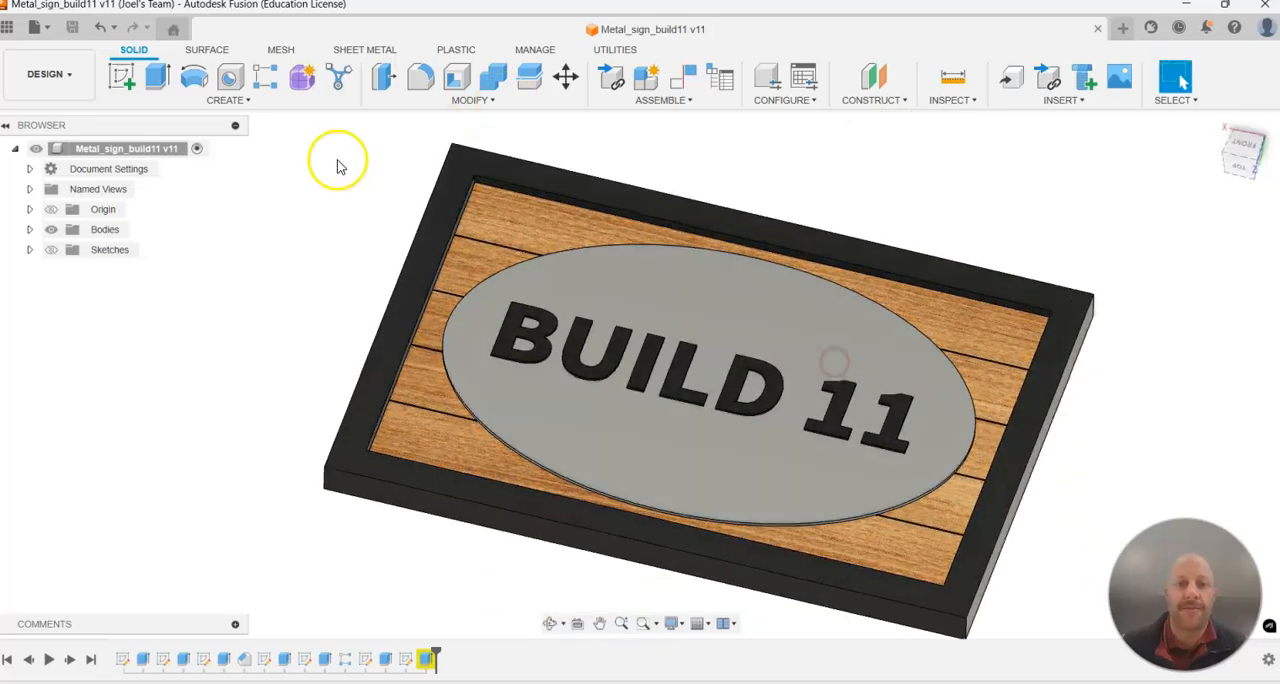
{"action": "left_click", "coordinate": [45, 28]}
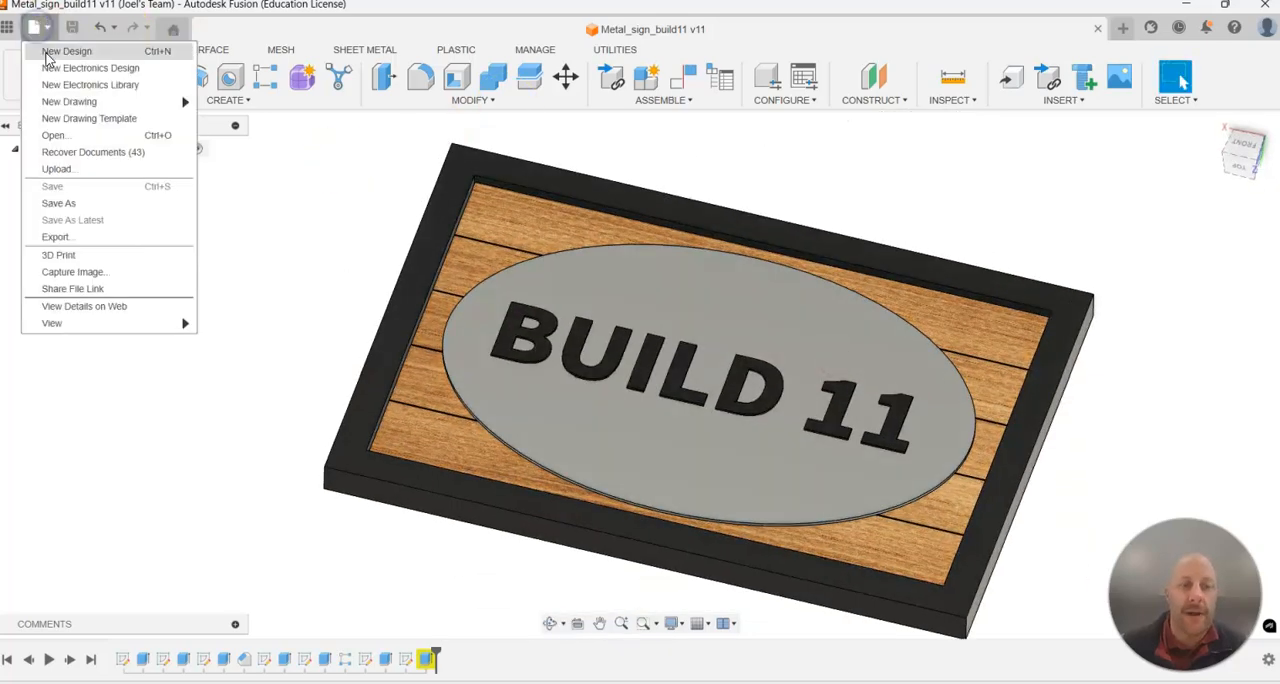
{"action": "left_click", "coordinate": [46, 54]}
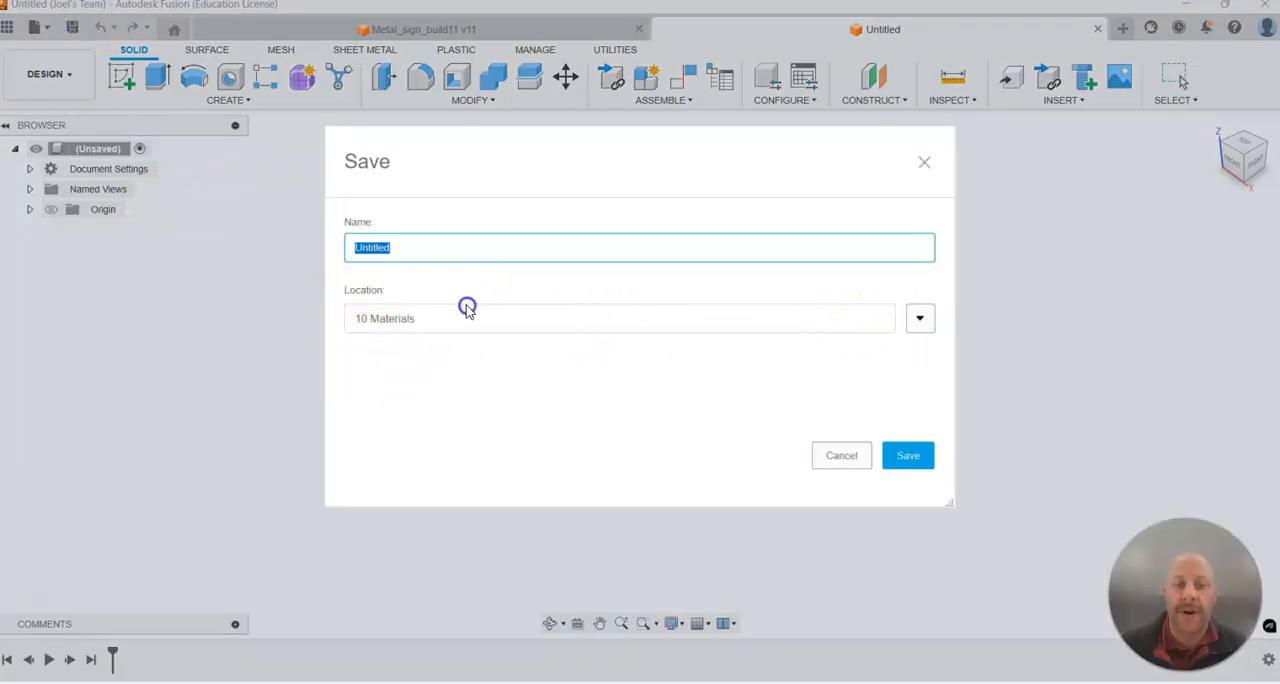
{"action": "left_click", "coordinate": [922, 322]}
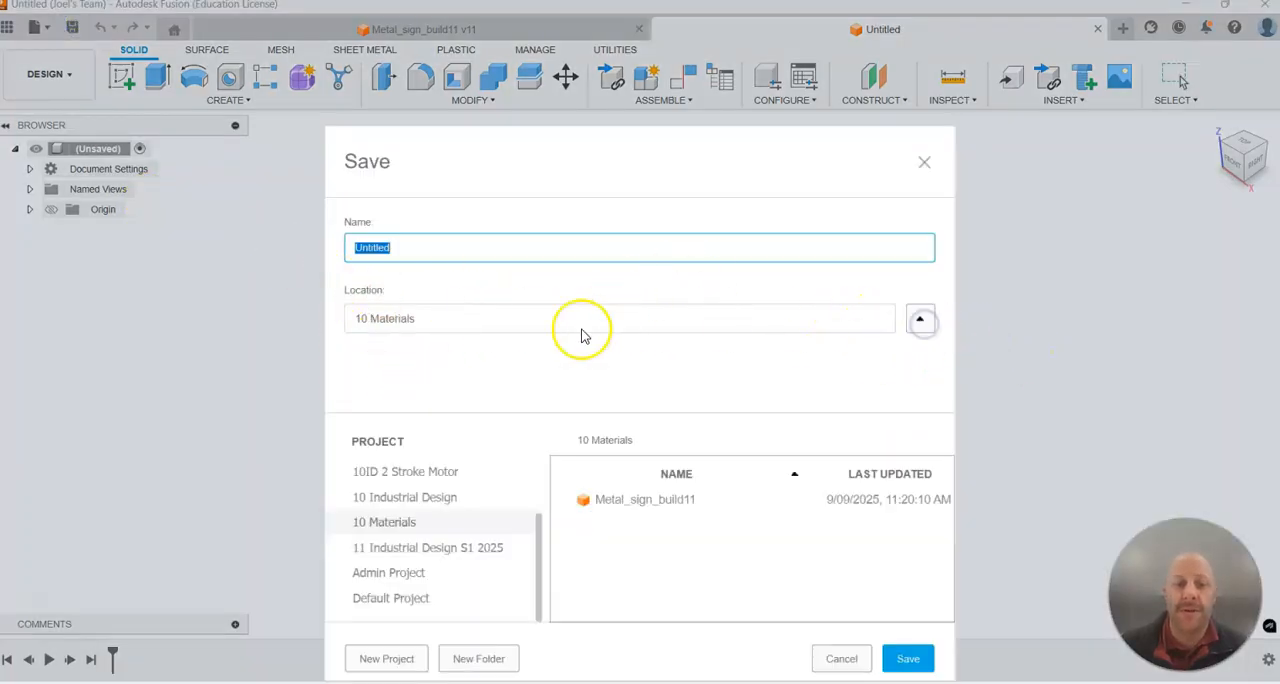
{"action": "left_click", "coordinate": [381, 576]}
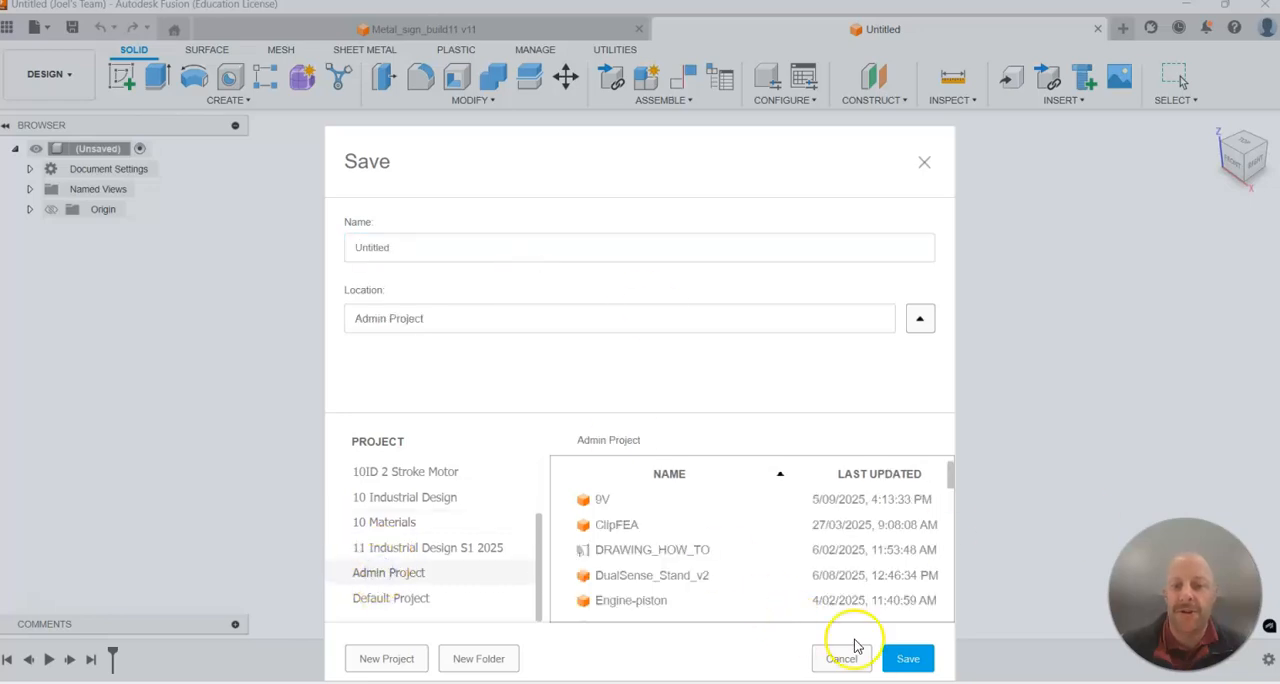
{"action": "left_click", "coordinate": [422, 240]}
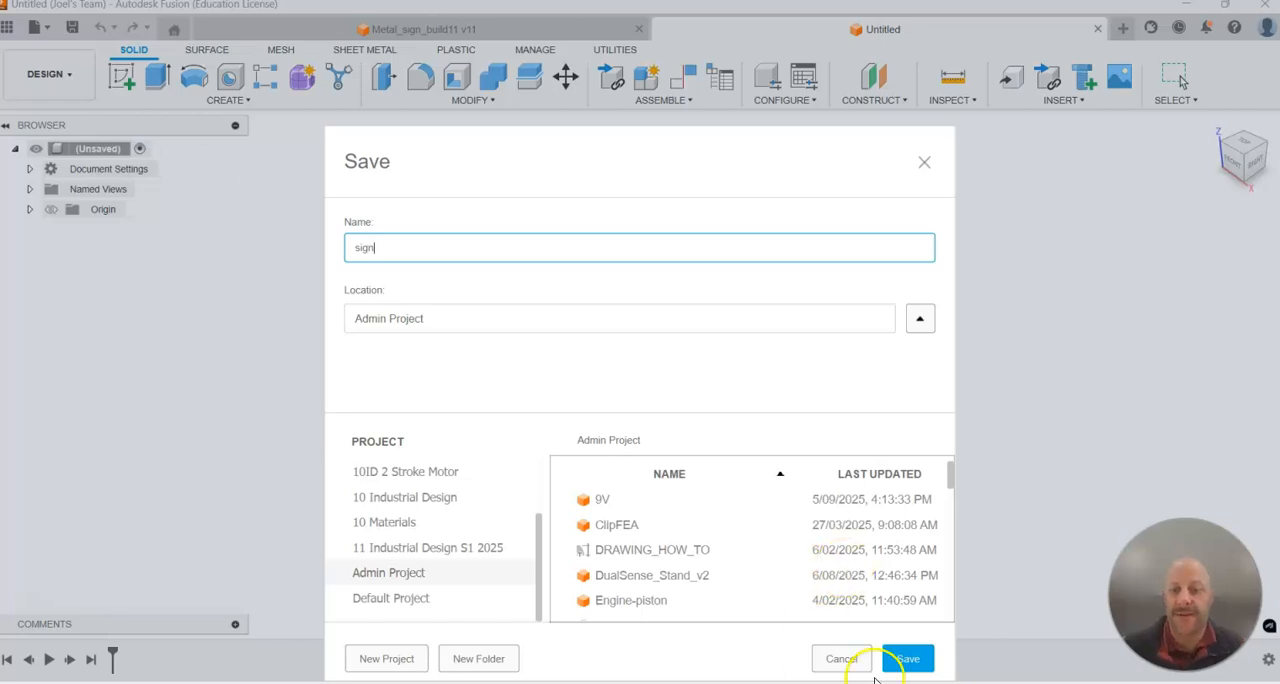
{"action": "left_click", "coordinate": [908, 659]}
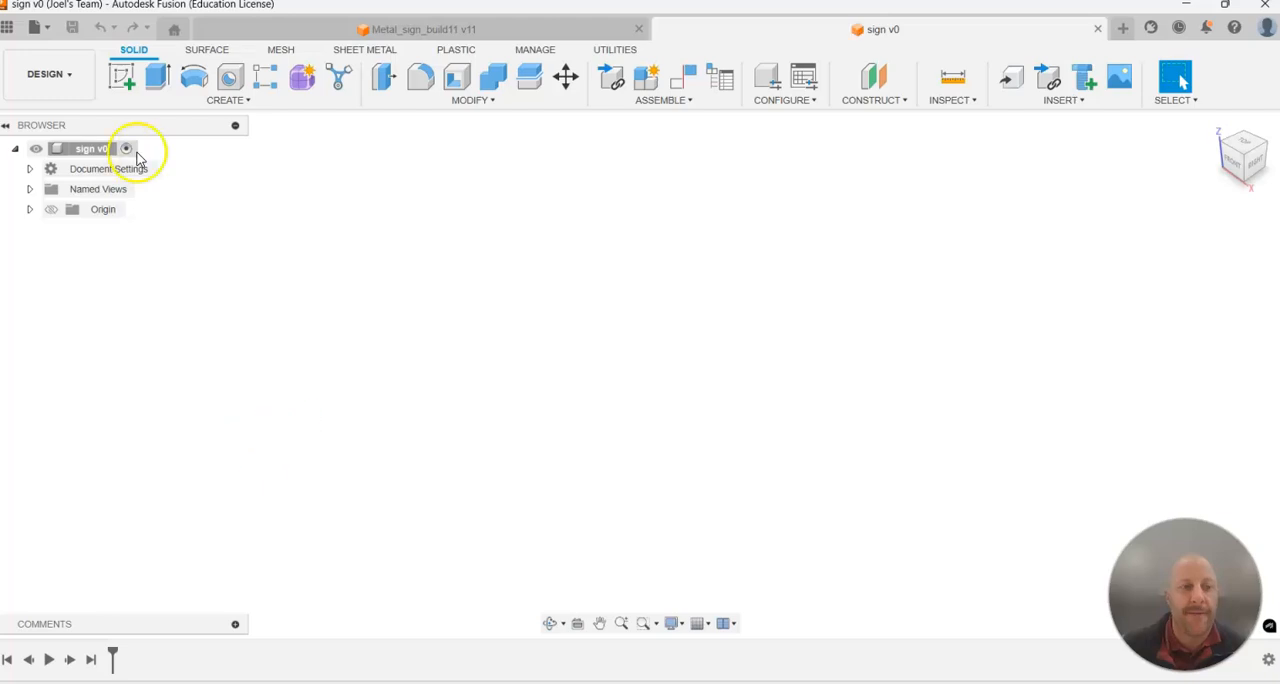
Start a sketch on the horizontal XY plane and draw a center rectangle about 266 by 166 mm, centred on the origin.
{"action": "left_click", "coordinate": [123, 80]}
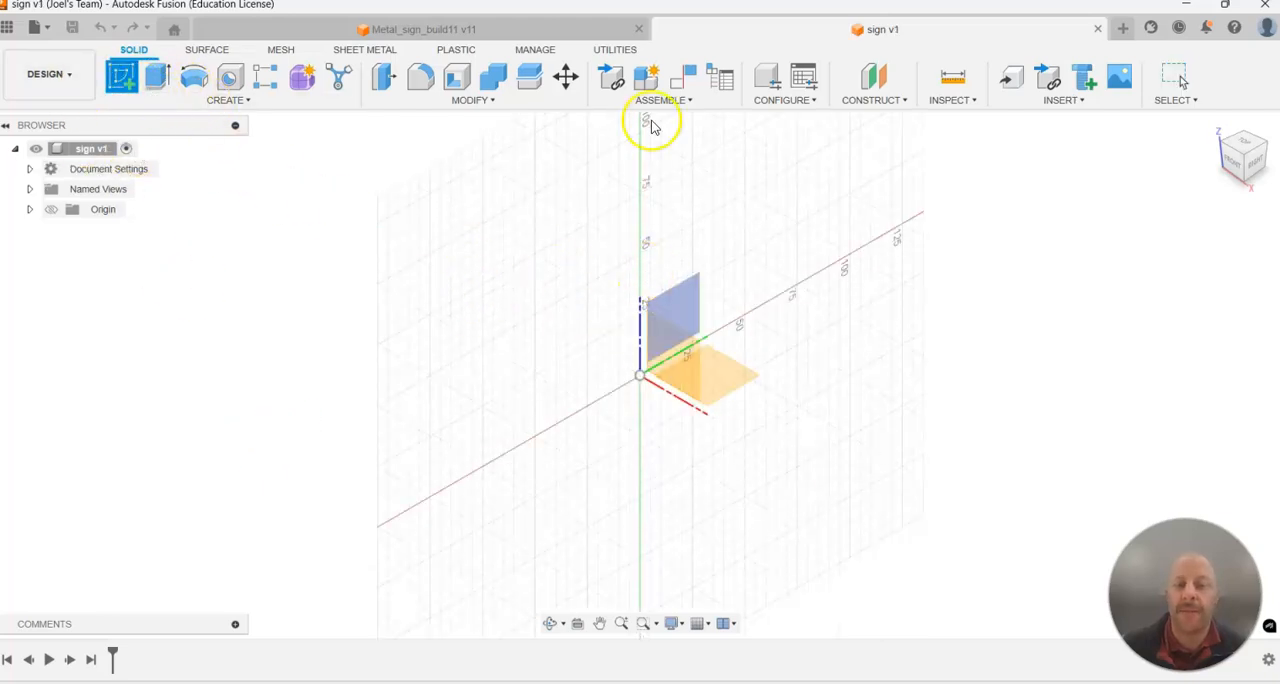
{"action": "left_click", "coordinate": [743, 381]}
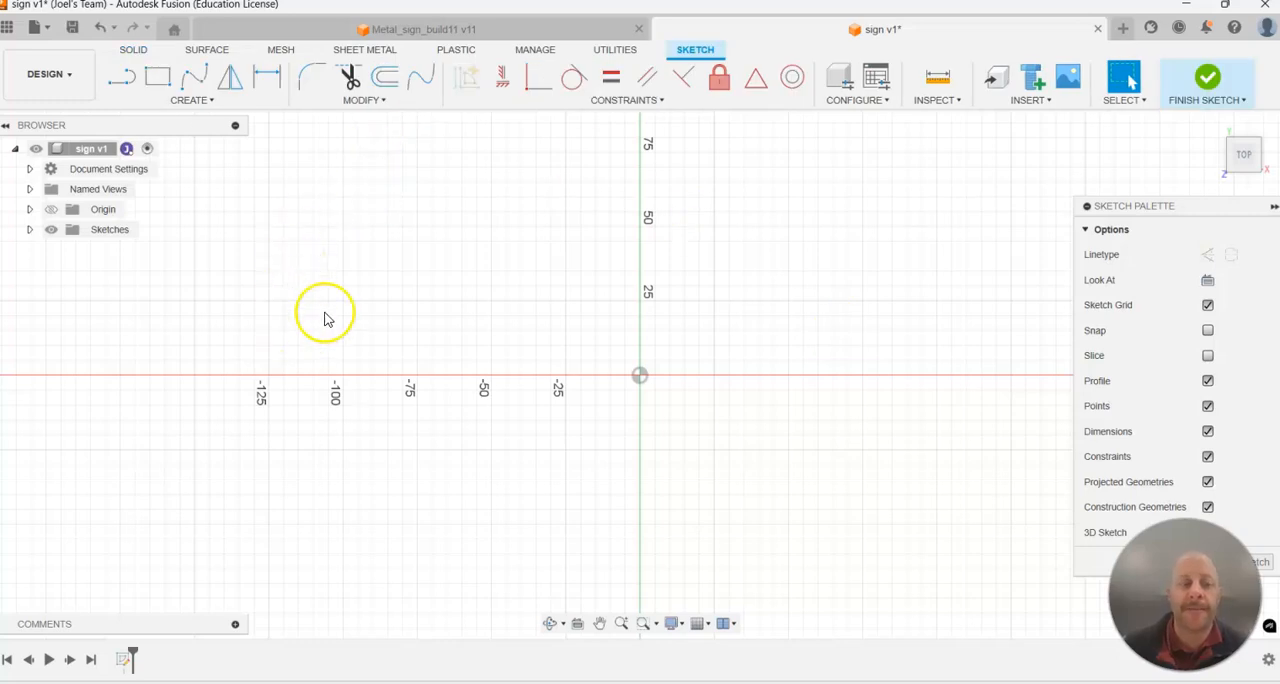
{"action": "left_click", "coordinate": [174, 103]}
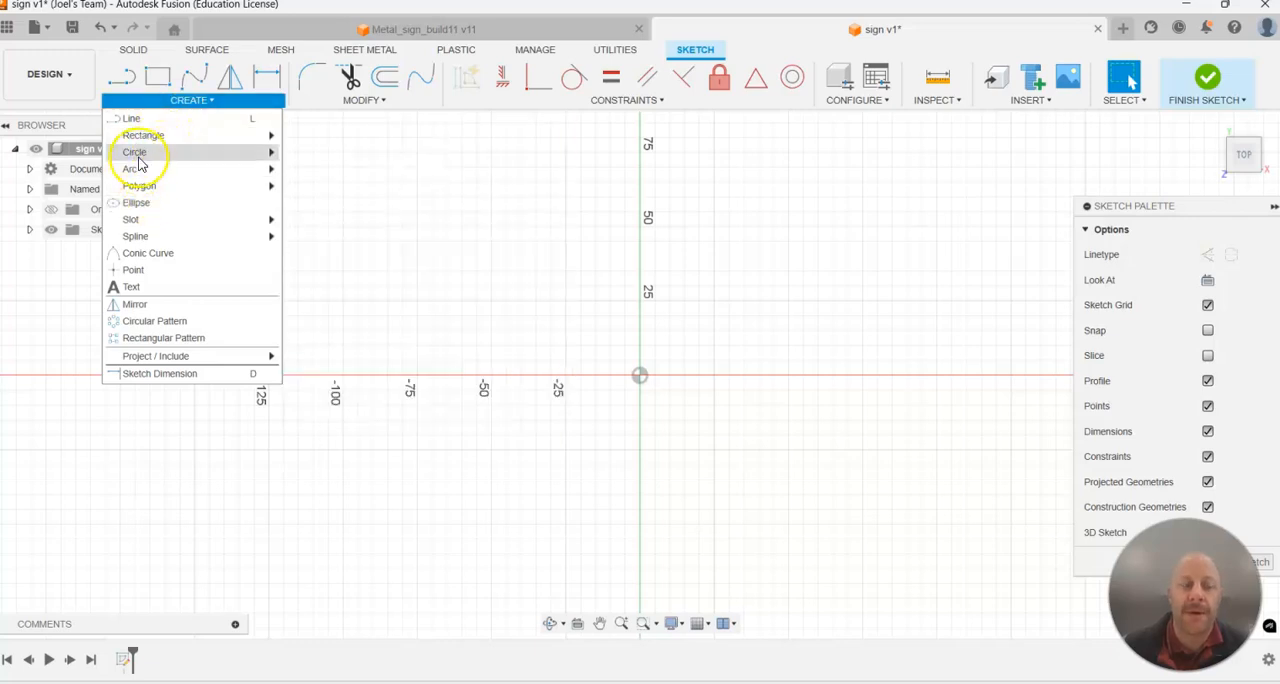
{"action": "mouse_move", "coordinate": [157, 138]}
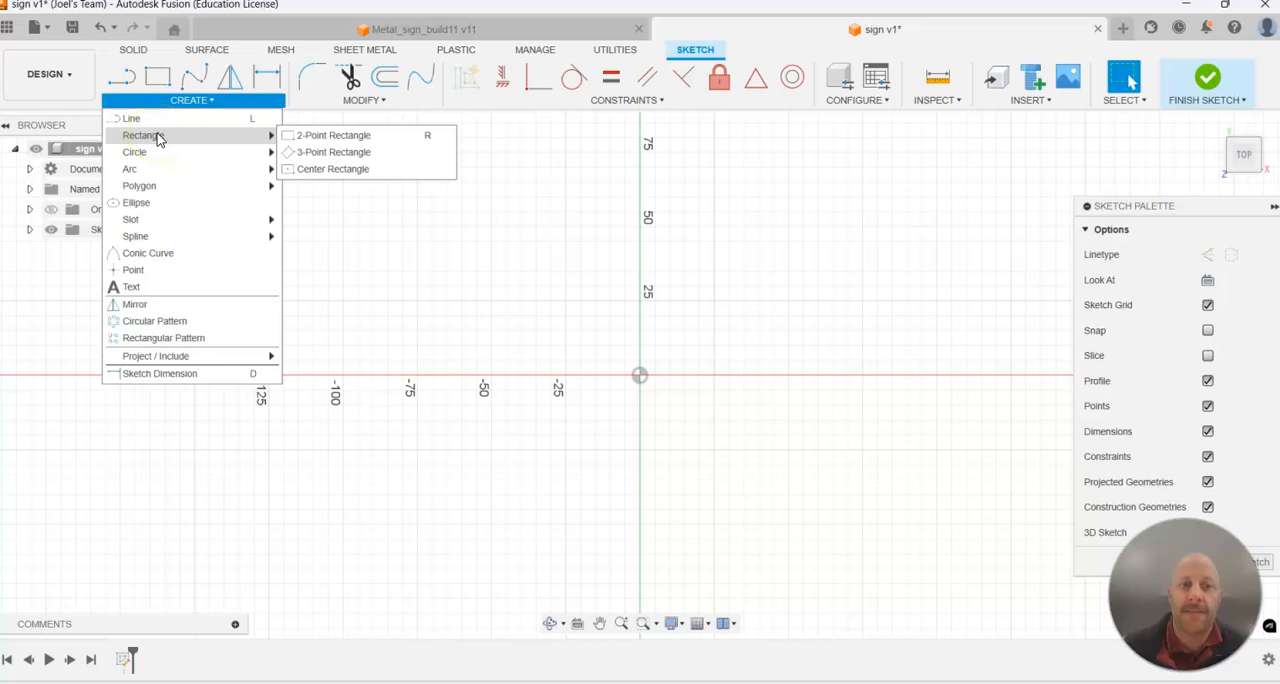
{"action": "mouse_move", "coordinate": [160, 192]}
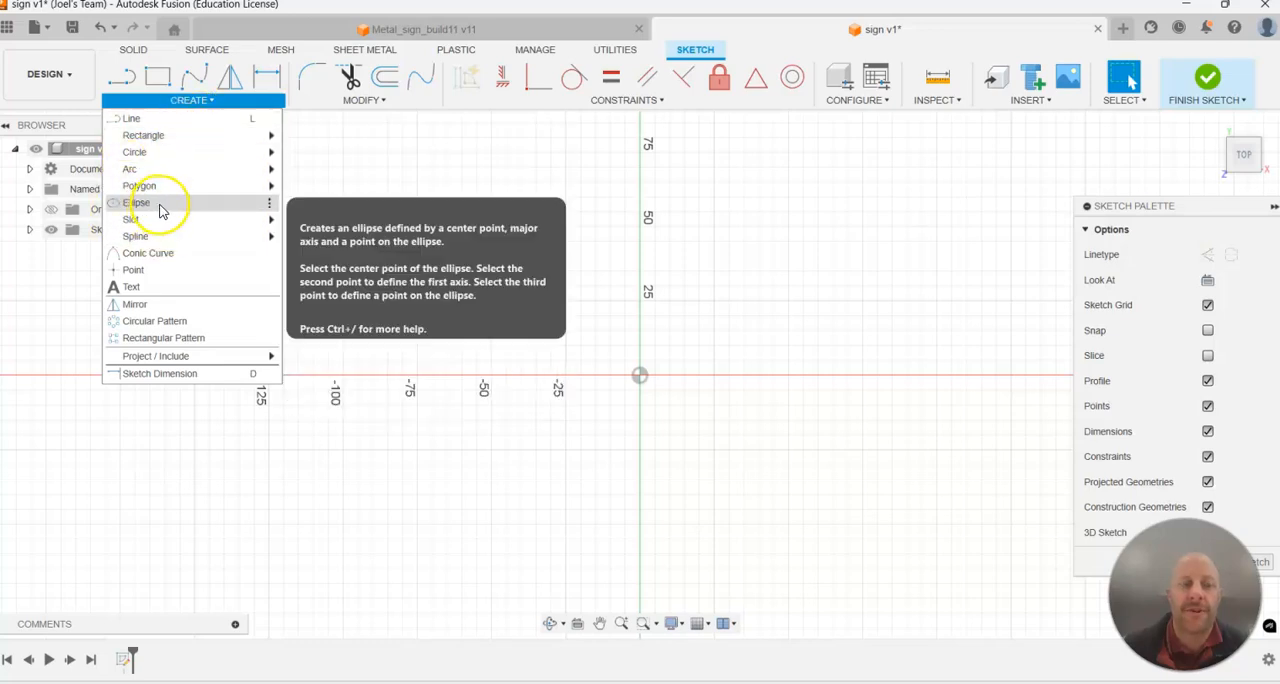
{"action": "left_click", "coordinate": [153, 142]}
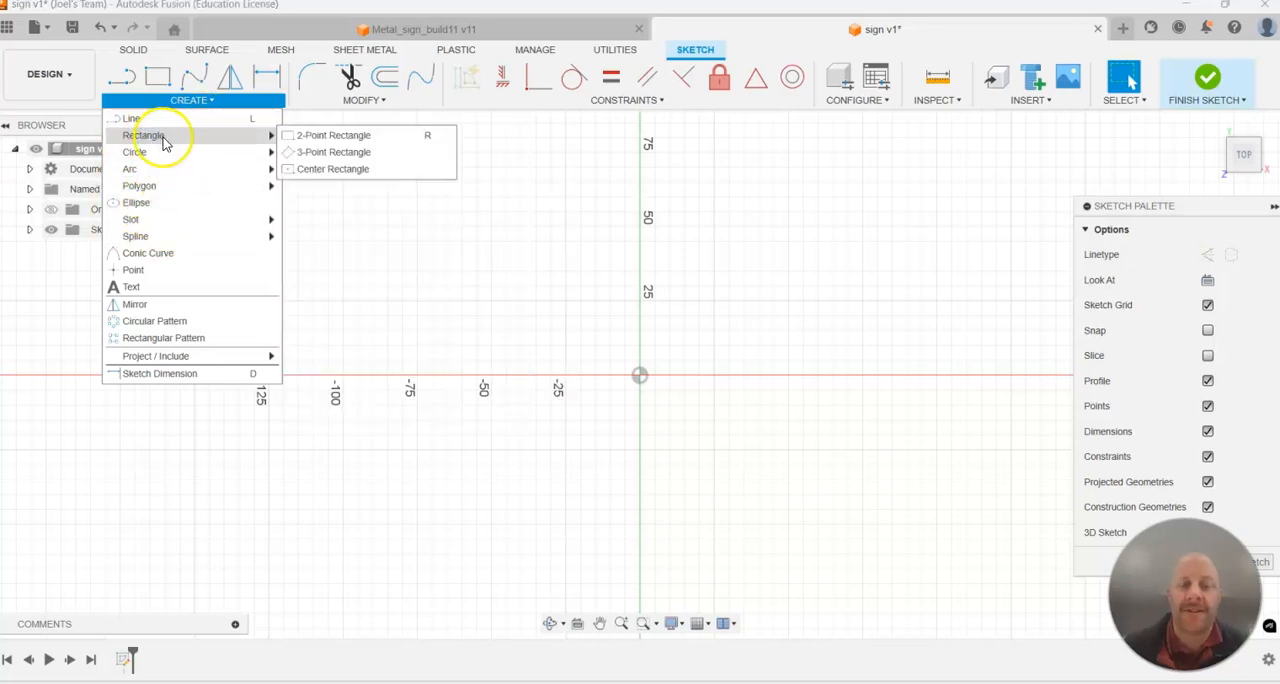
{"action": "left_click", "coordinate": [325, 175]}
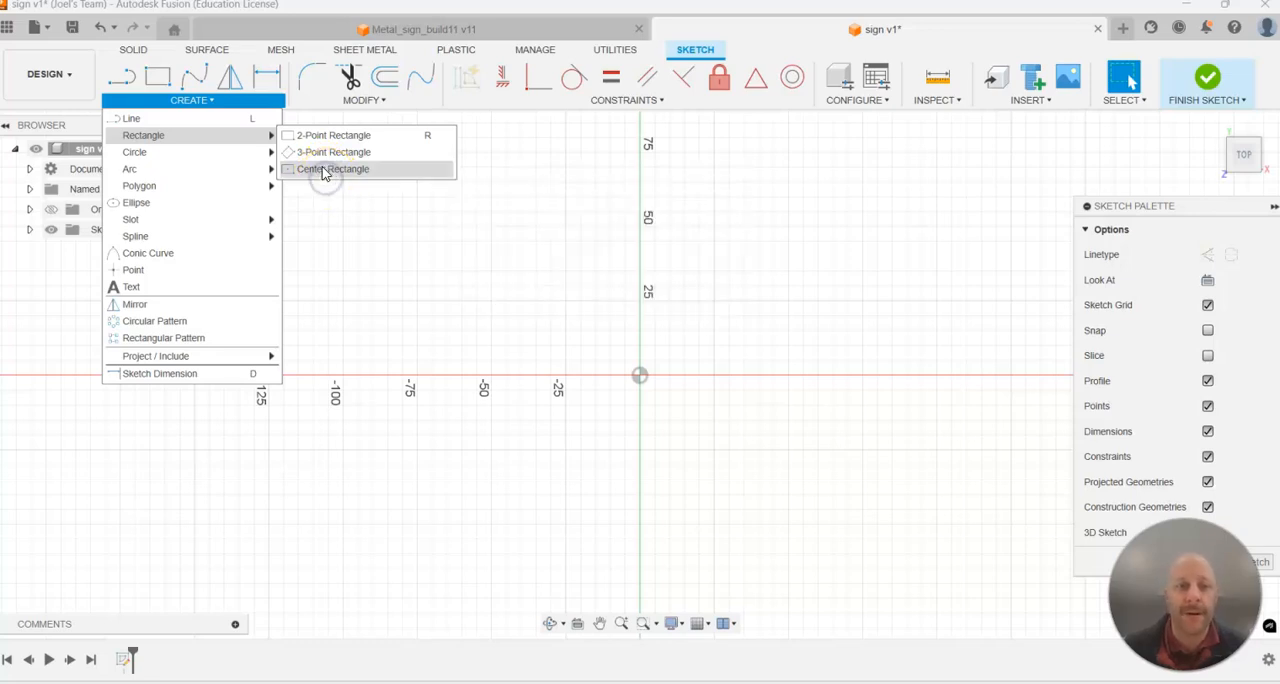
{"action": "left_click", "coordinate": [641, 377]}
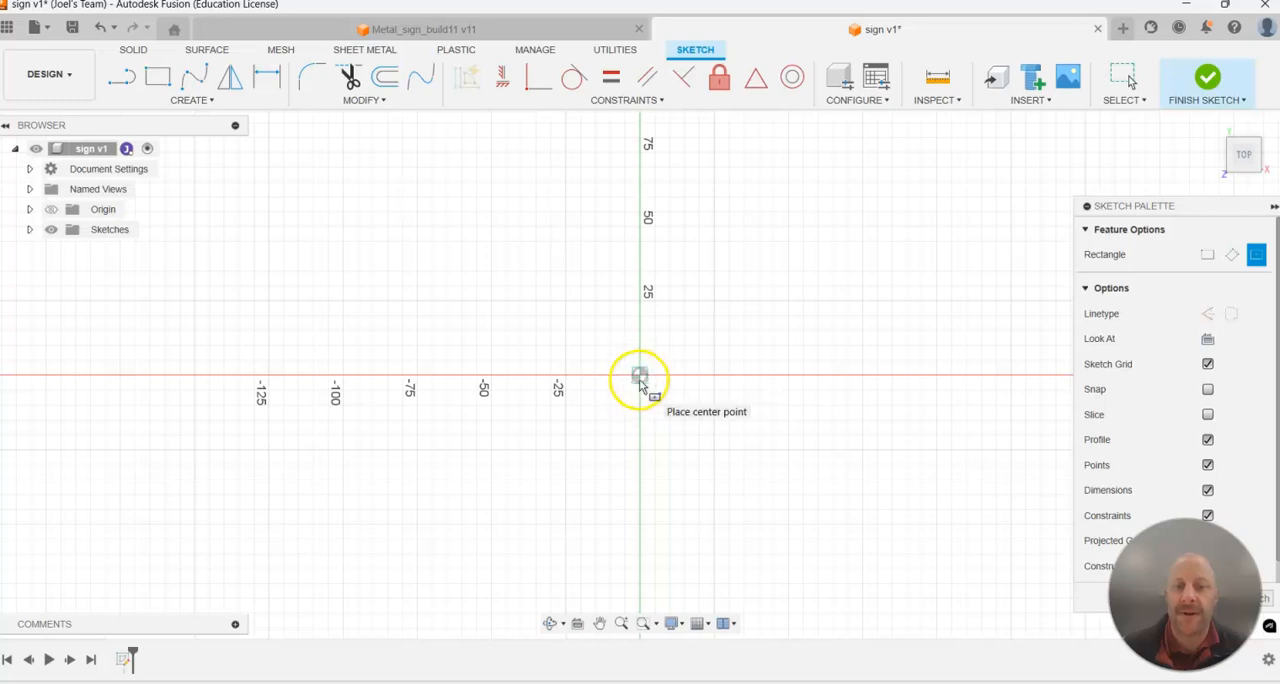
{"action": "scroll", "coordinate": [880, 258], "scroll_direction": "down", "scroll_amount": 3}
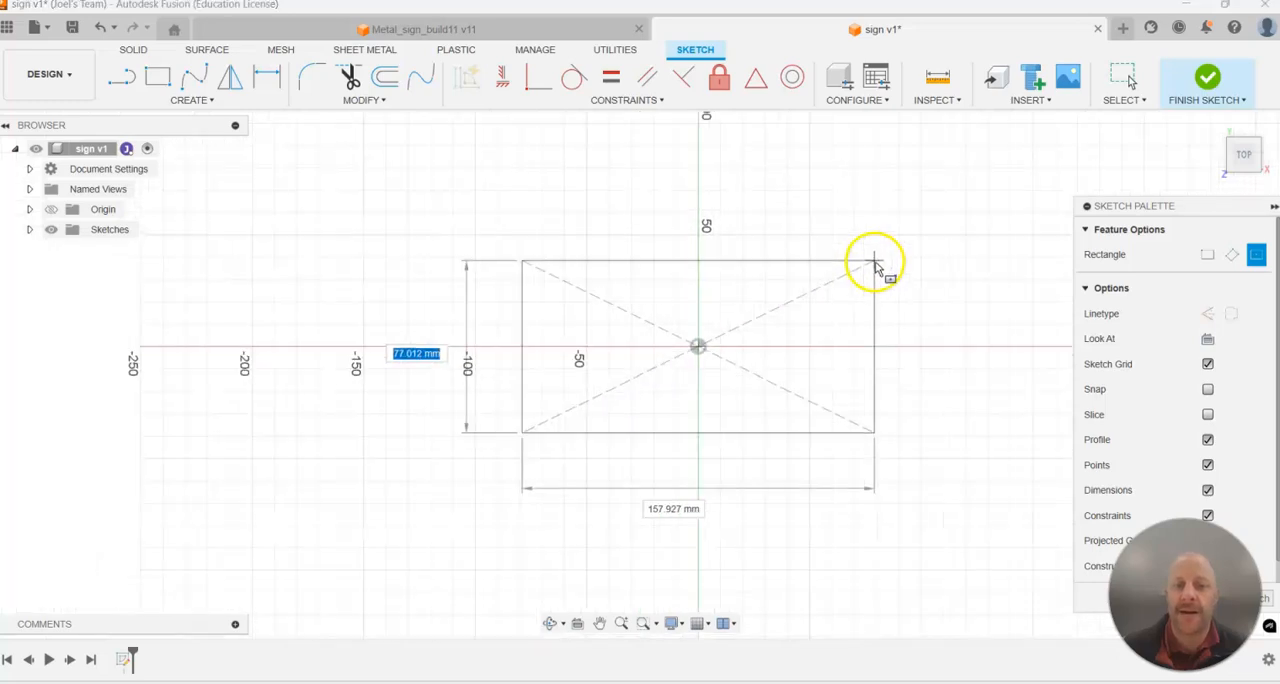
{"action": "left_click", "coordinate": [973, 161]}
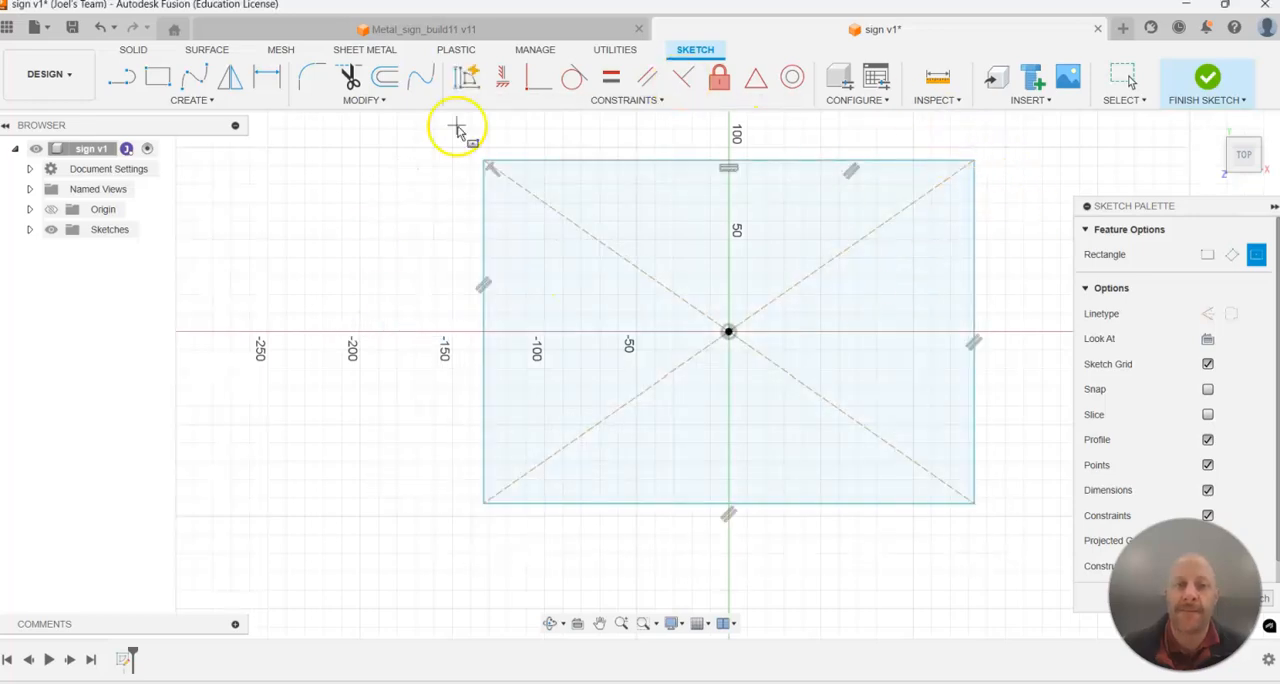
{"action": "key", "text": "Escape"}
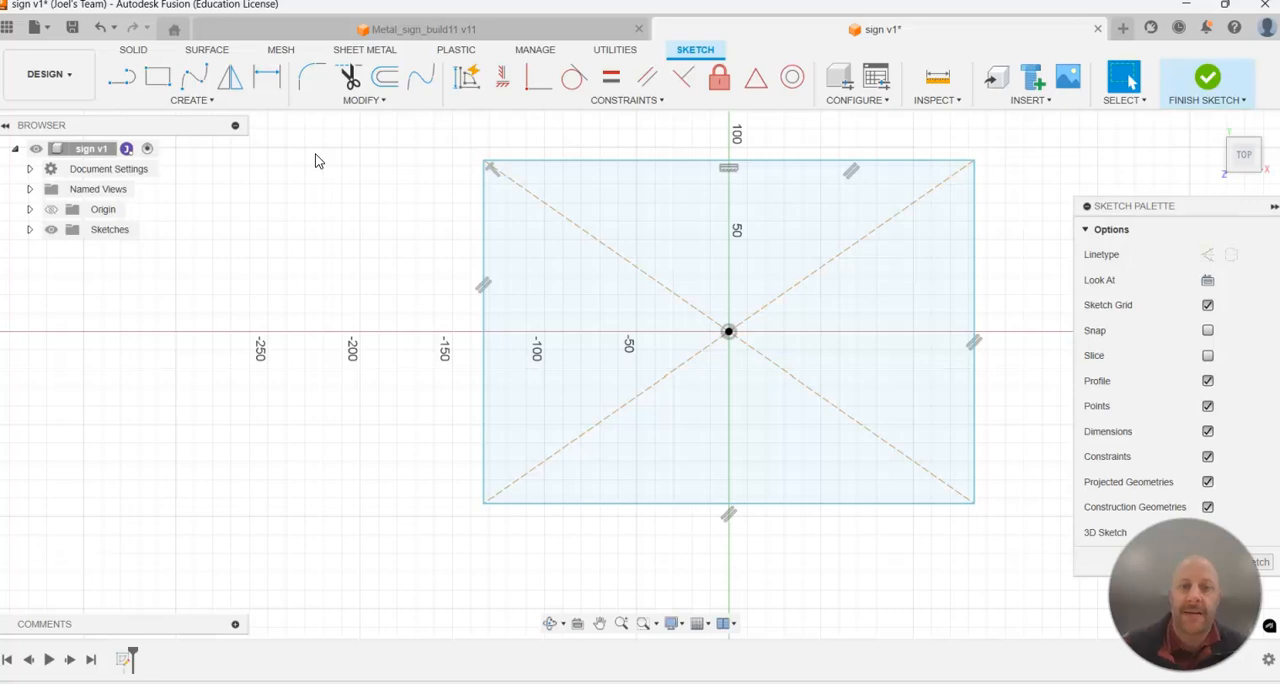
Dimension the rectangle's horizontal edge and set its length to 600 mm.
{"action": "left_click", "coordinate": [266, 78]}
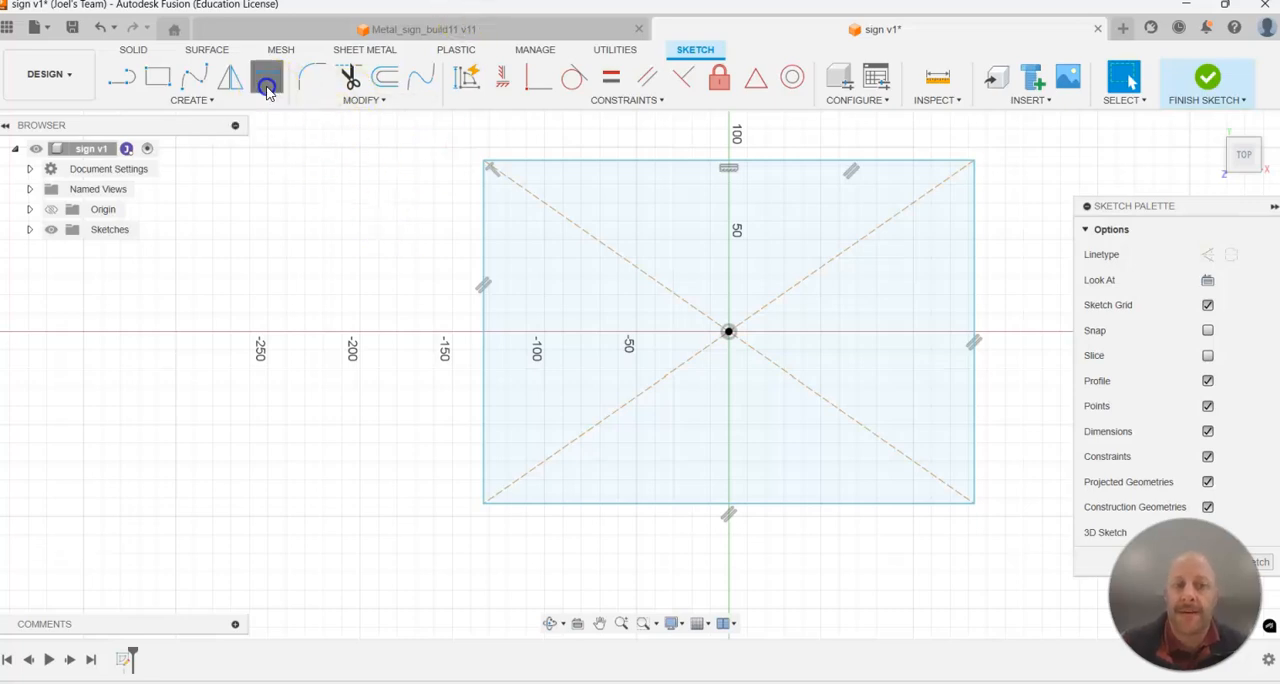
{"action": "left_click", "coordinate": [799, 502]}
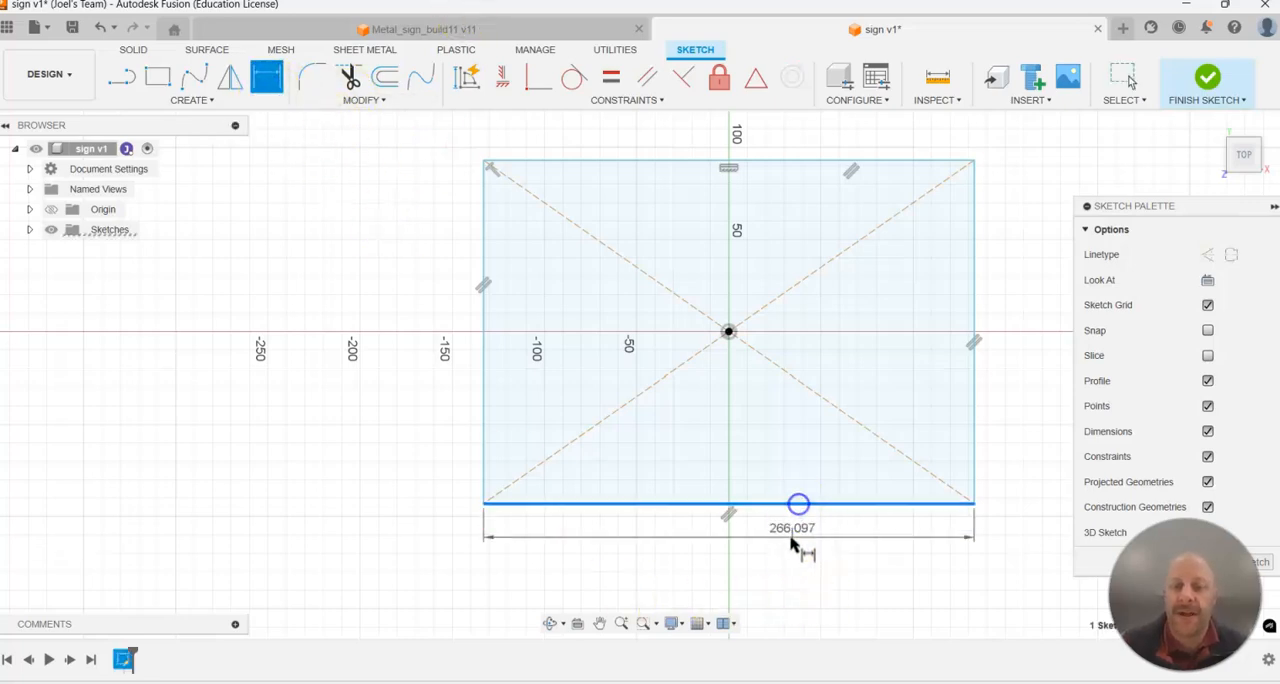
{"action": "left_click", "coordinate": [790, 550]}
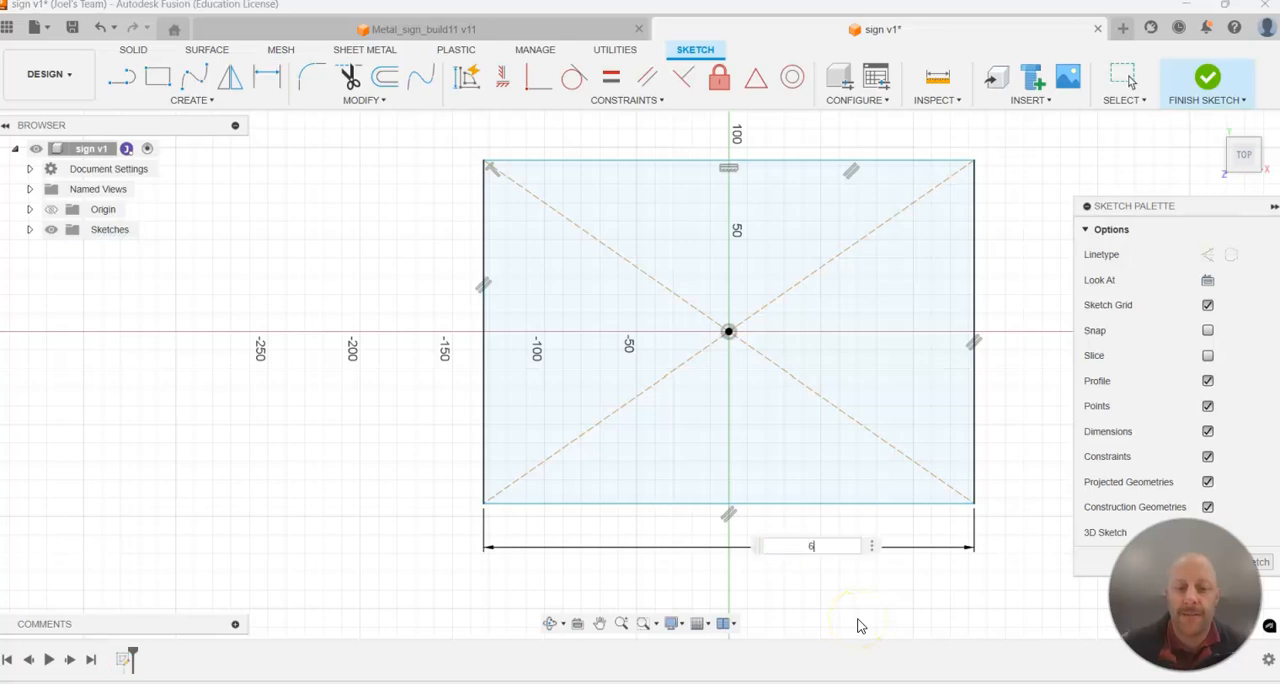
{"action": "type", "text": "600"}
{"action": "key", "text": "Return"}
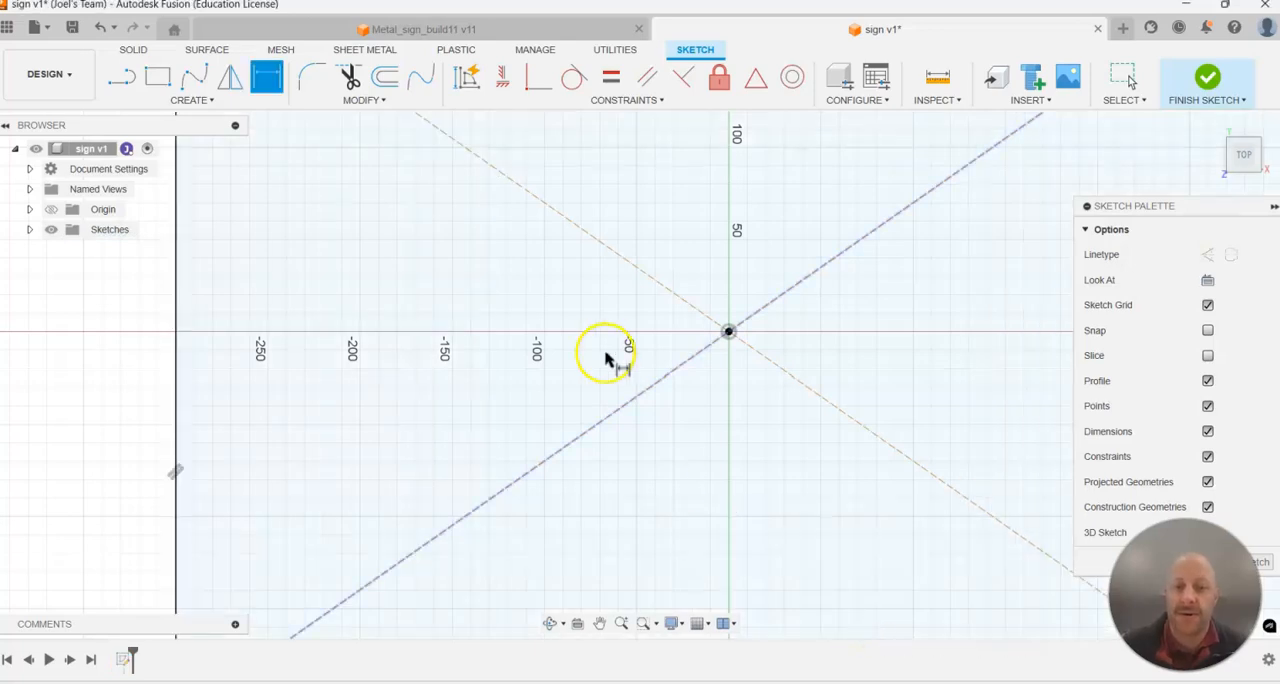
Dimension the rectangle's vertical edge and set its length to 400 mm.
{"action": "scroll", "coordinate": [620, 420], "scroll_direction": "down", "scroll_amount": 3}
{"action": "scroll", "coordinate": [678, 513], "scroll_direction": "down", "scroll_amount": 2}
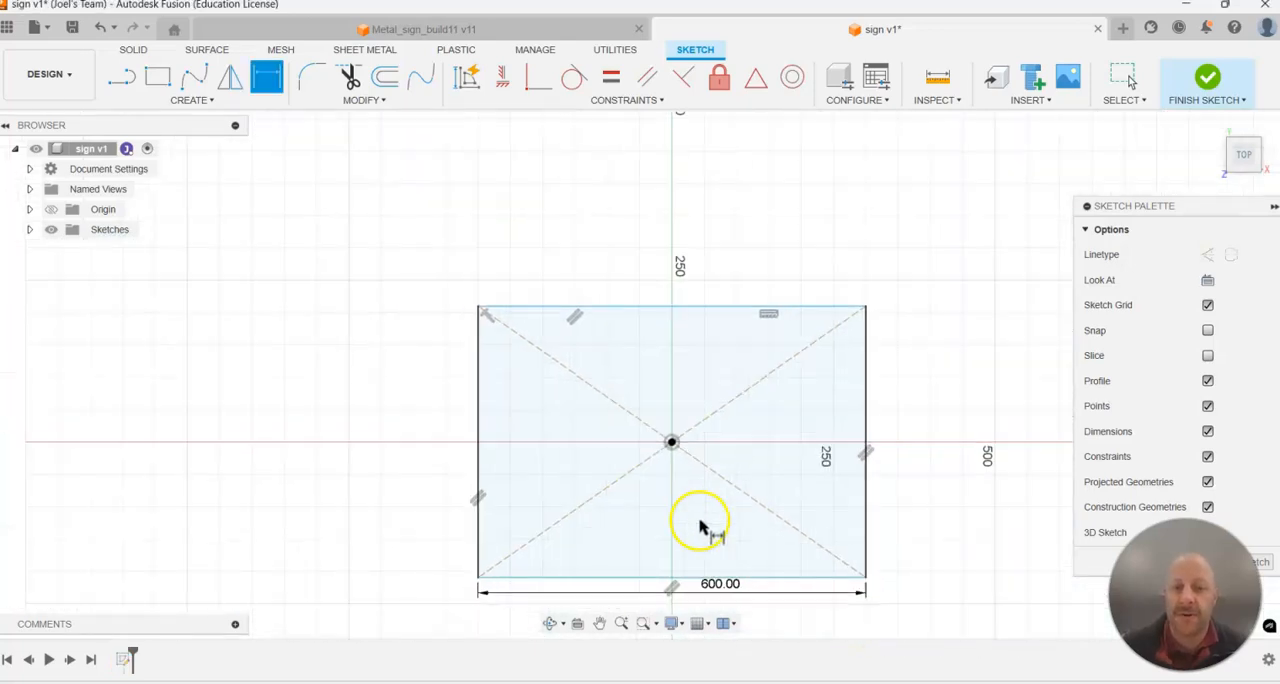
{"action": "left_click", "coordinate": [478, 420]}
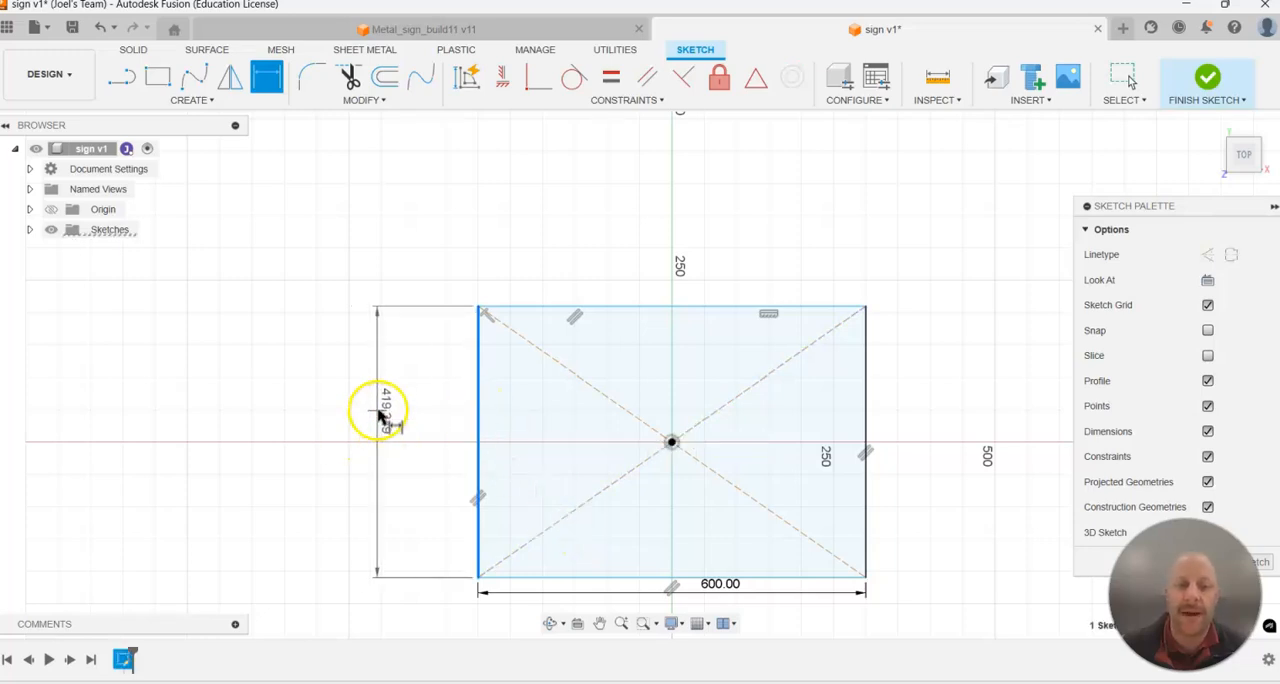
{"action": "left_click", "coordinate": [379, 411]}
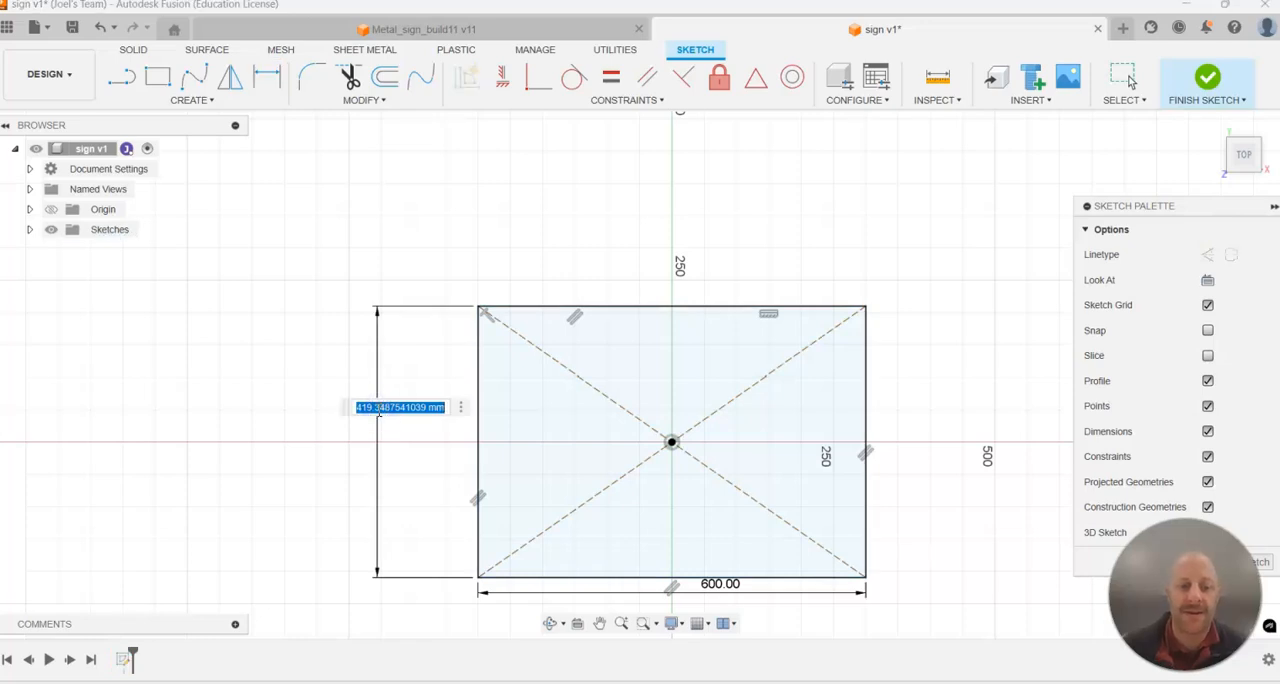
{"action": "type", "text": "400"}
{"action": "key", "text": "Return"}
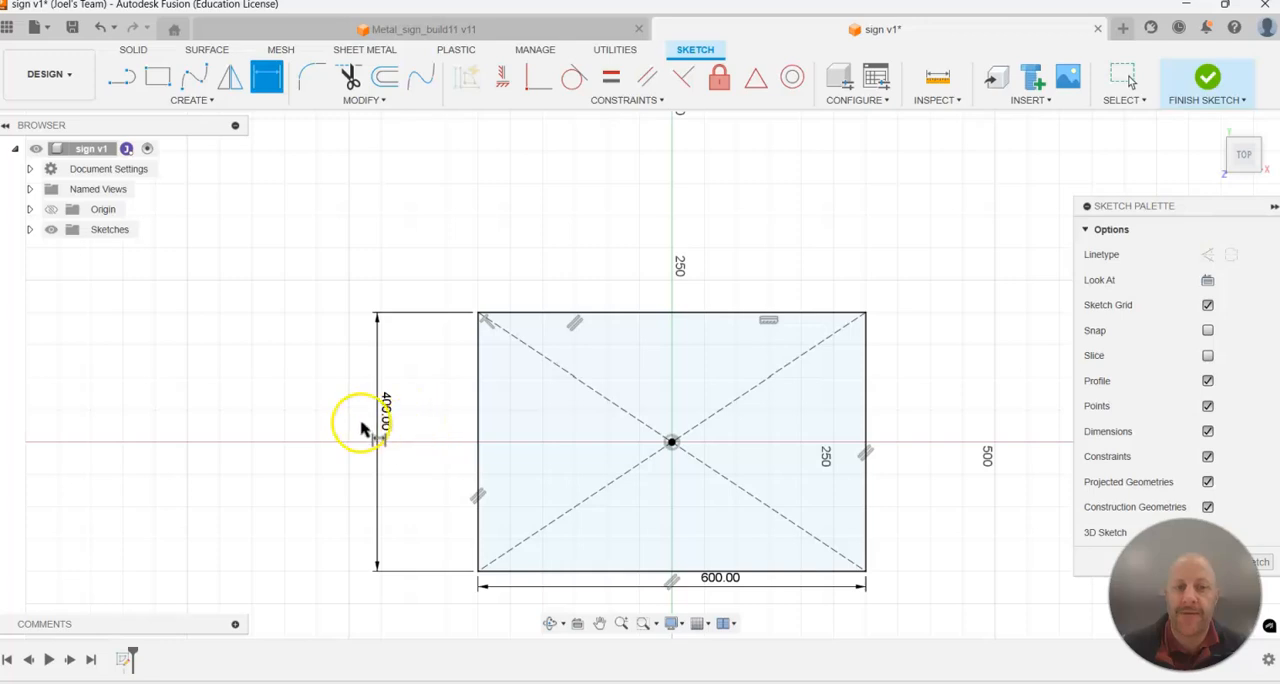
{"action": "key", "text": "Escape"}
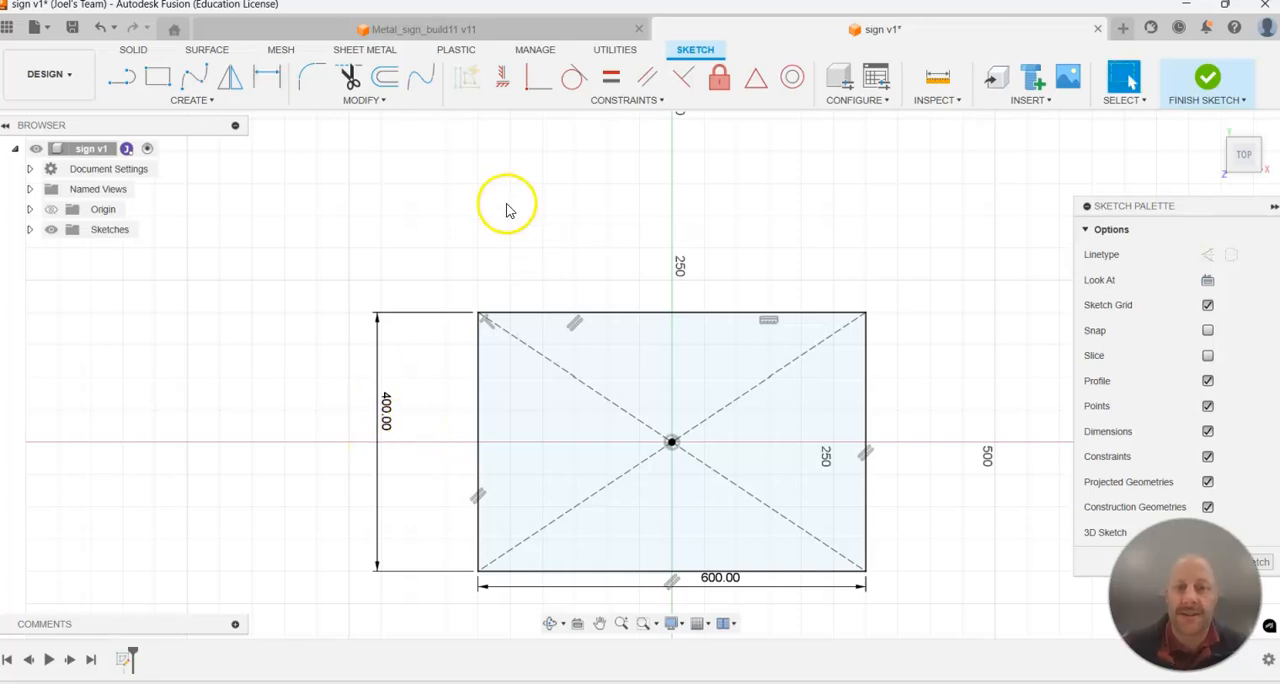
Offset the rectangle 25 mm inward to outline the frame, and finish the sketch.
{"action": "scroll", "coordinate": [820, 565], "scroll_direction": "up", "scroll_amount": 2}
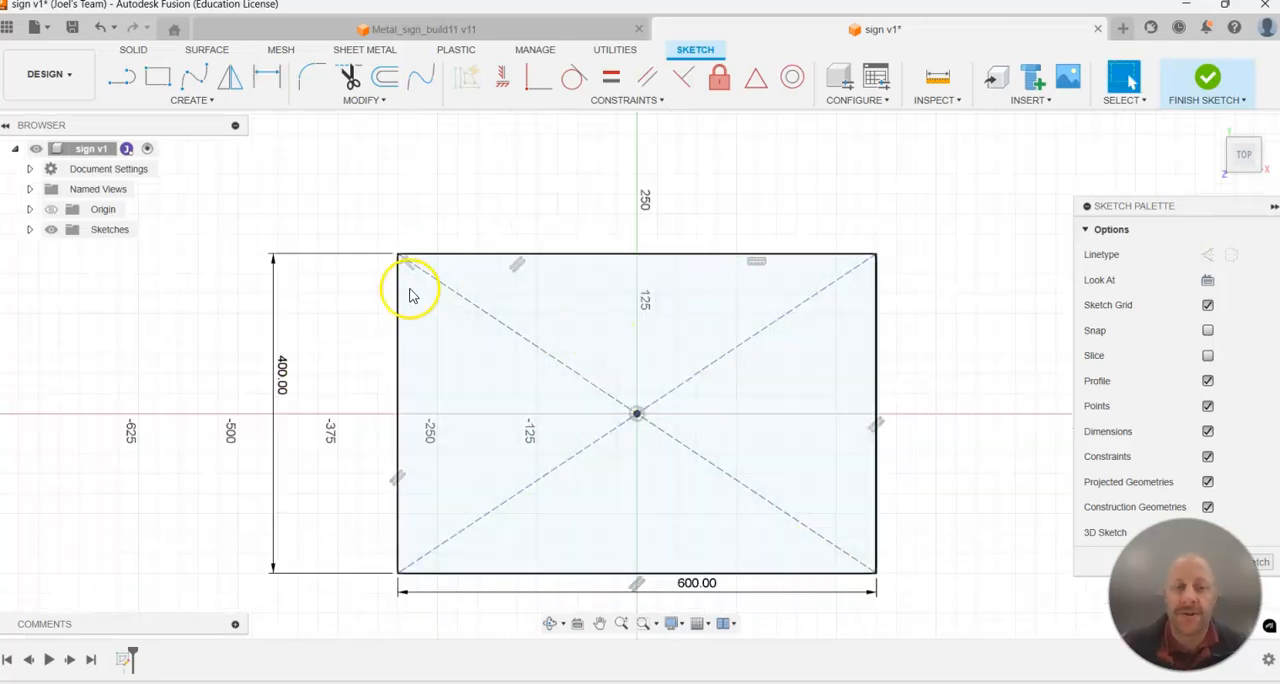
{"action": "left_click", "coordinate": [386, 79]}
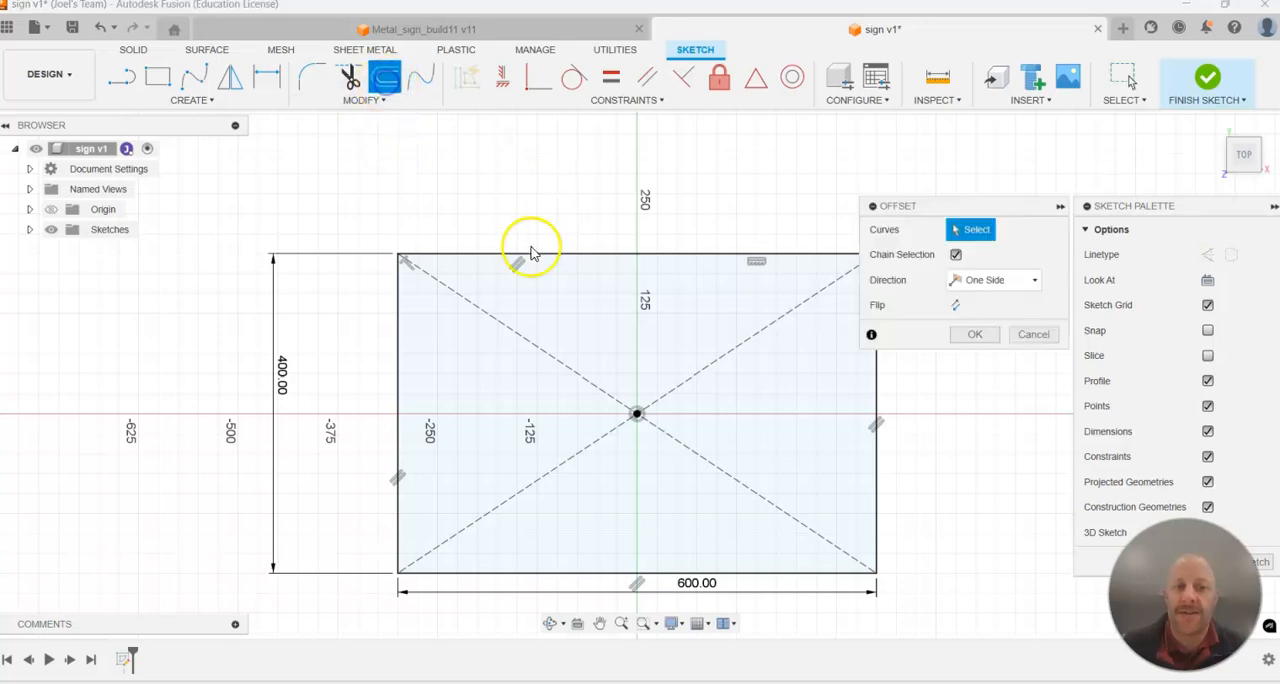
{"action": "left_click", "coordinate": [399, 334]}
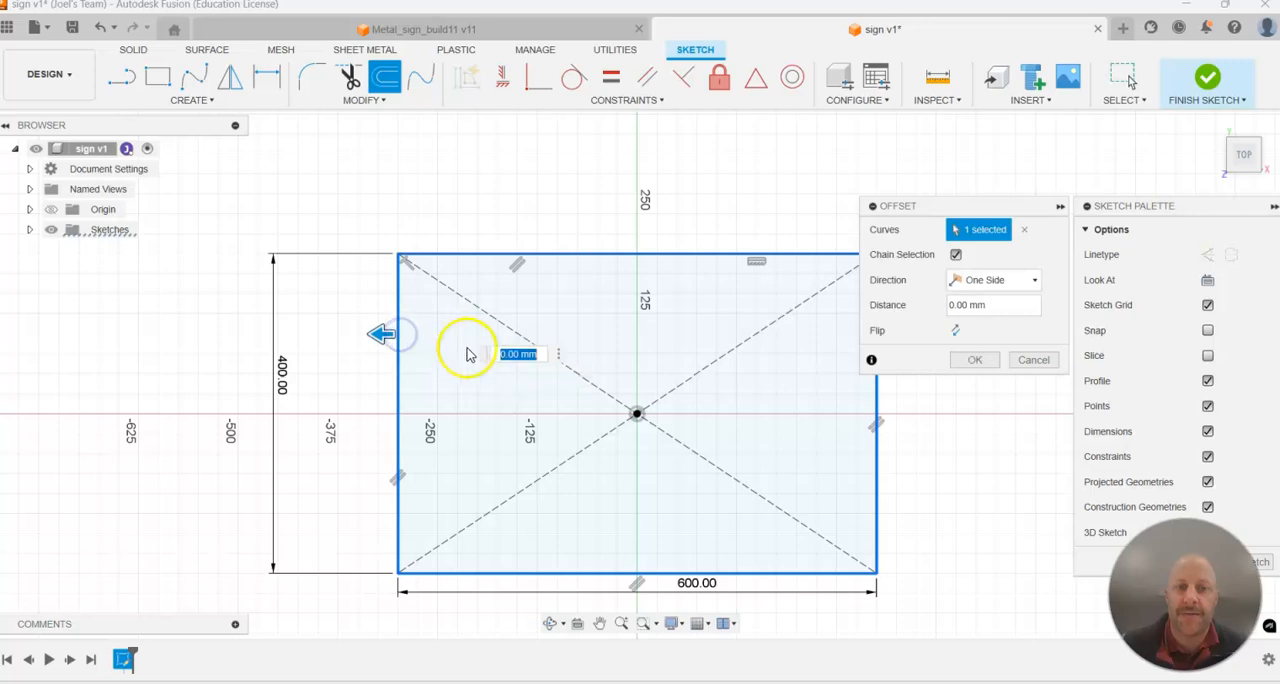
{"action": "mouse_move", "coordinate": [386, 338]}
{"action": "left_mouse_down"}
{"action": "mouse_move", "coordinate": [458, 348]}
{"action": "mouse_move", "coordinate": [403, 344]}
{"action": "left_mouse_up"}
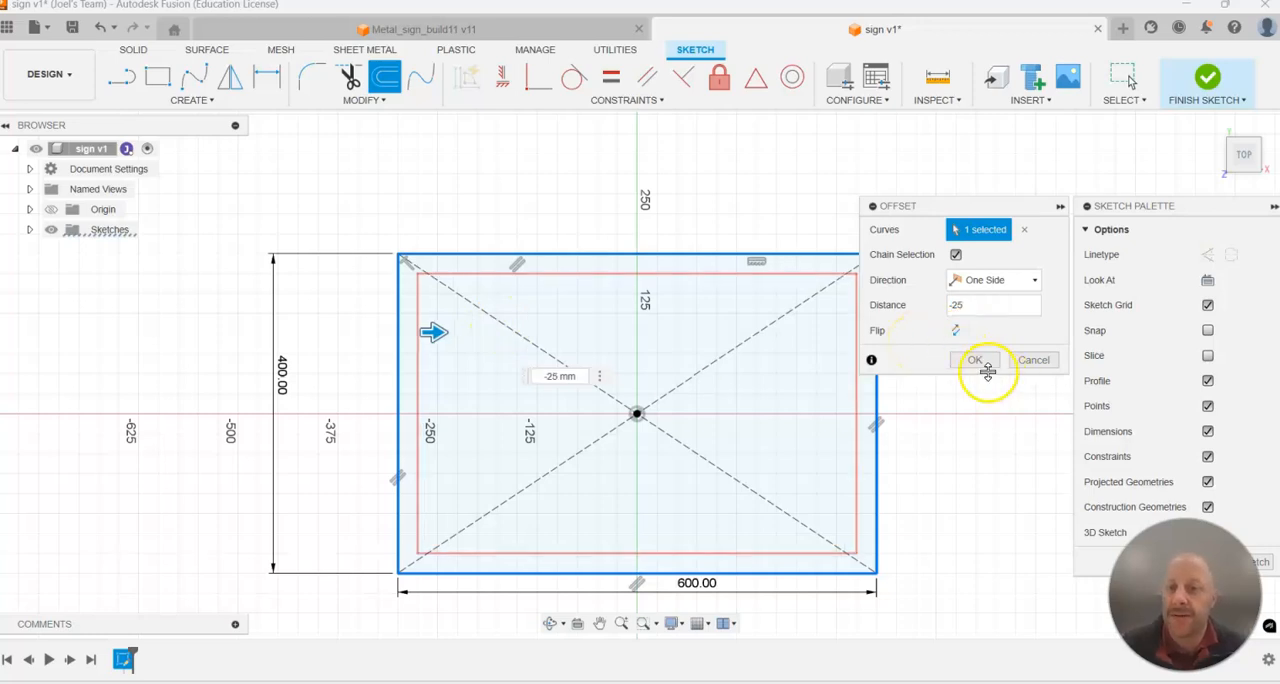
{"action": "left_click", "coordinate": [975, 360]}
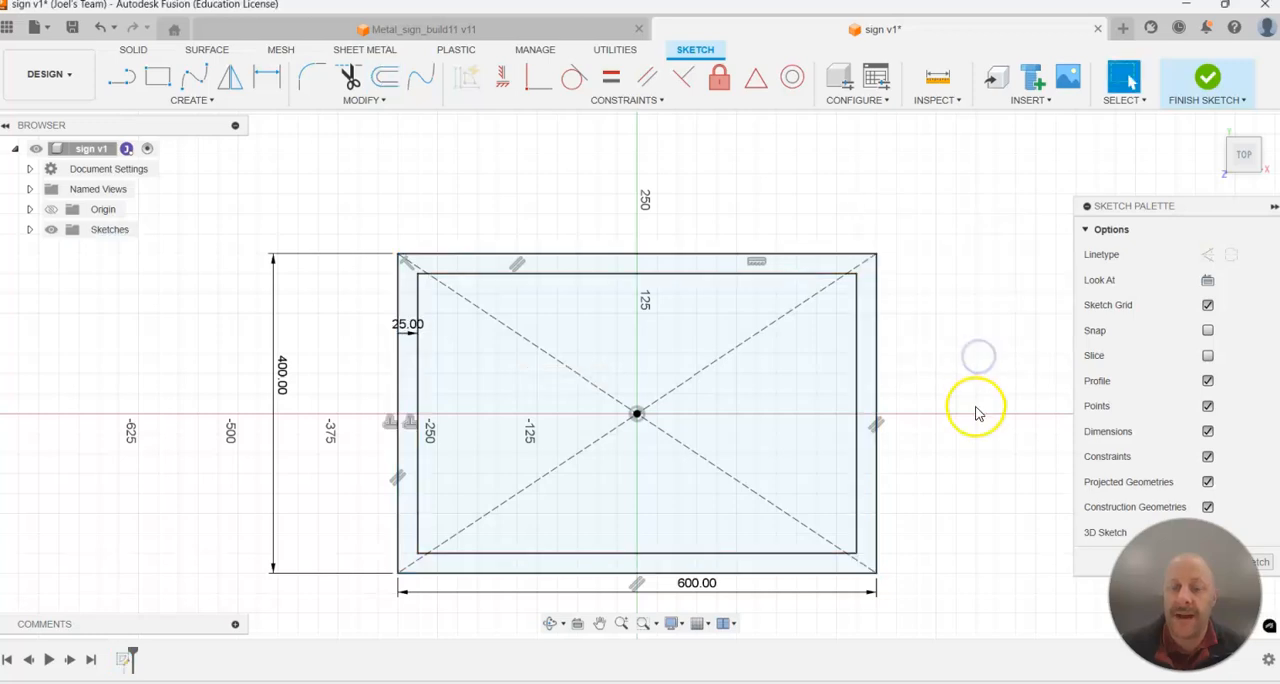
{"action": "scroll", "coordinate": [968, 420], "scroll_direction": "down", "scroll_amount": 2}
{"action": "mouse_move", "coordinate": [968, 420]}
{"action": "middle_mouse_down", "text": "shift"}
{"action": "mouse_move", "coordinate": [915, 392]}
{"action": "mouse_move", "coordinate": [943, 420]}
{"action": "middle_mouse_up", "text": "shift"}
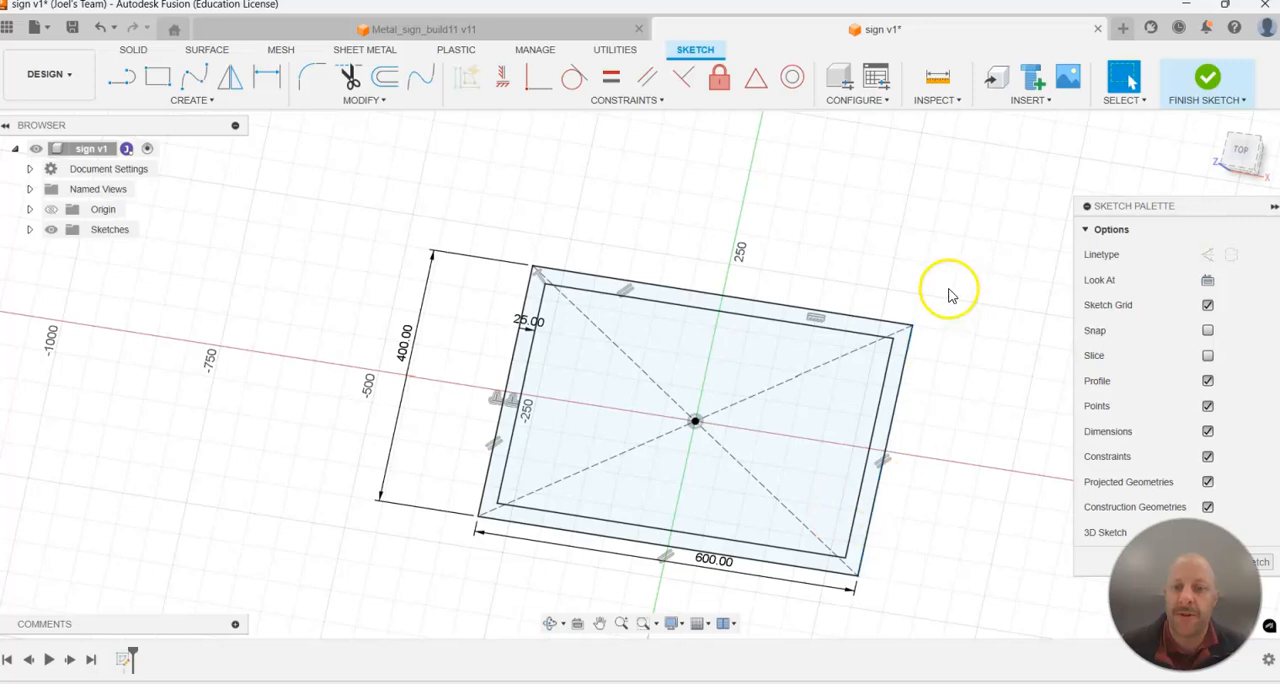
{"action": "scroll", "coordinate": [915, 300], "scroll_direction": "down", "scroll_amount": 1}
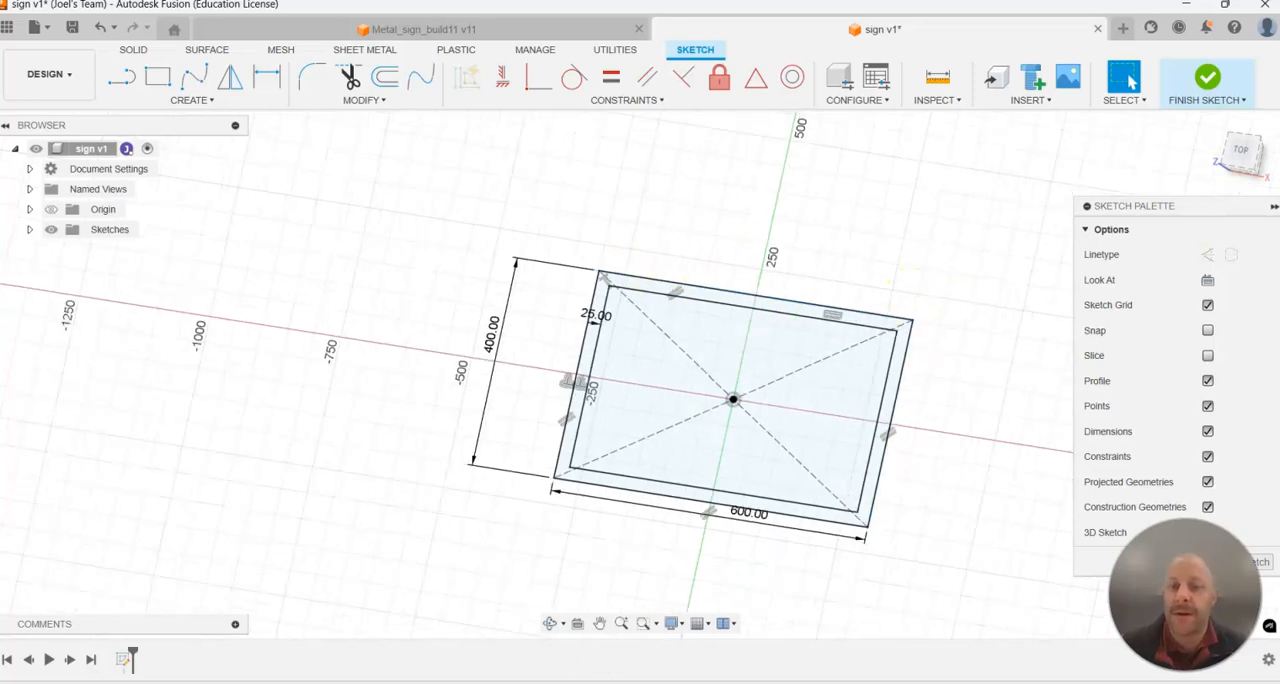
{"action": "scroll", "coordinate": [759, 470], "scroll_direction": "up", "scroll_amount": 1}
{"action": "left_click", "coordinate": [1196, 85]}
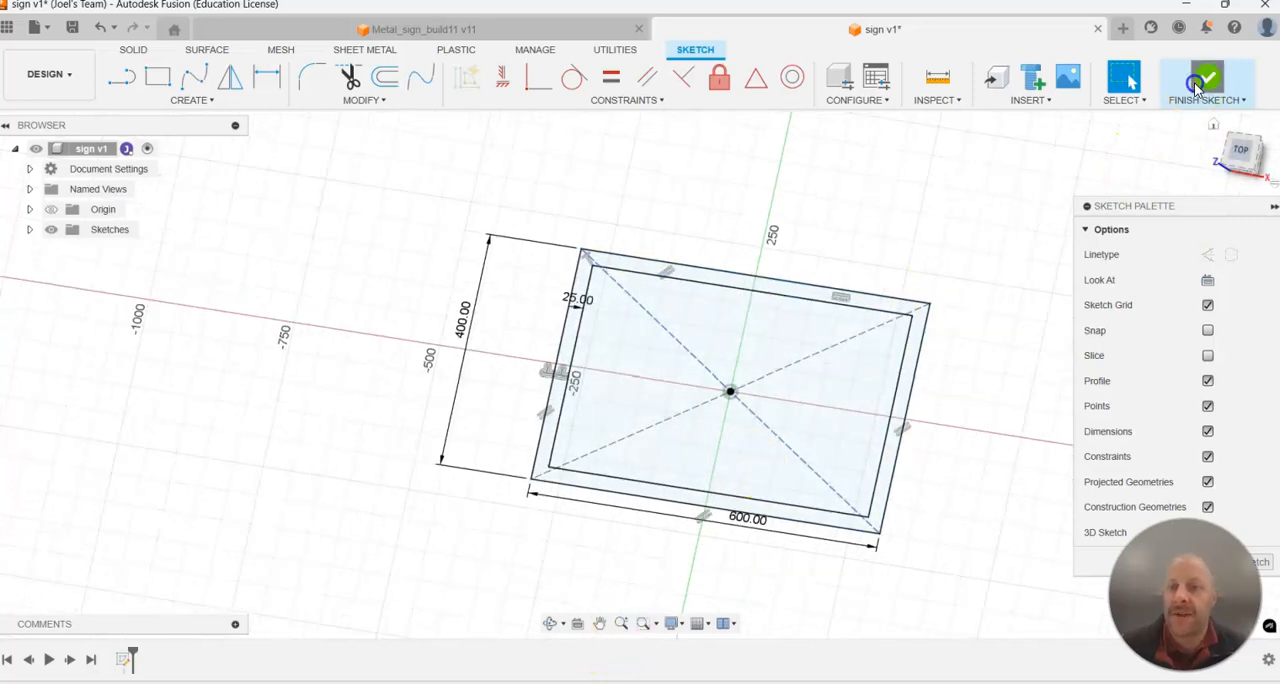
Extrude the border profile between the two rectangles 25 mm as a new body.
{"action": "left_click", "coordinate": [160, 80]}
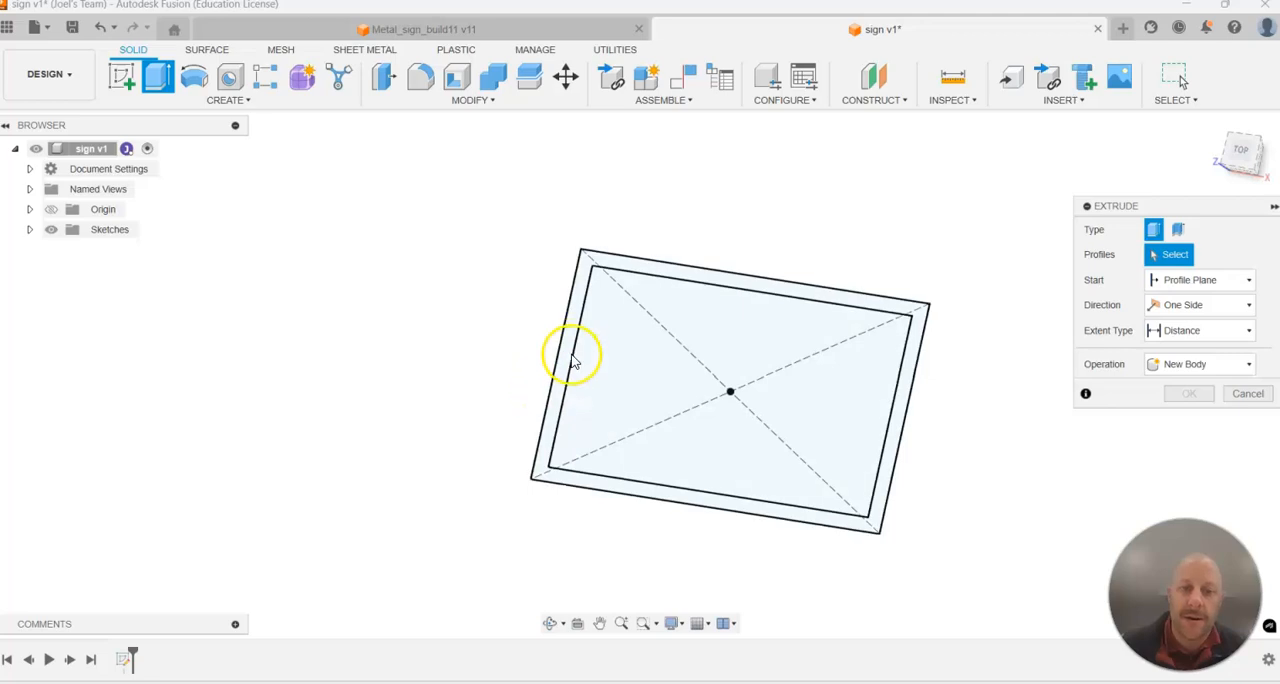
{"action": "left_click", "coordinate": [569, 337]}
{"action": "middle_click_drag", "start_coordinate": [437, 437], "coordinate": [436, 406], "text": "shift"}
{"action": "left_click_drag", "start_coordinate": [749, 297], "coordinate": [745, 278]}
{"action": "left_click", "coordinate": [1195, 355]}
{"action": "type", "text": "2"}
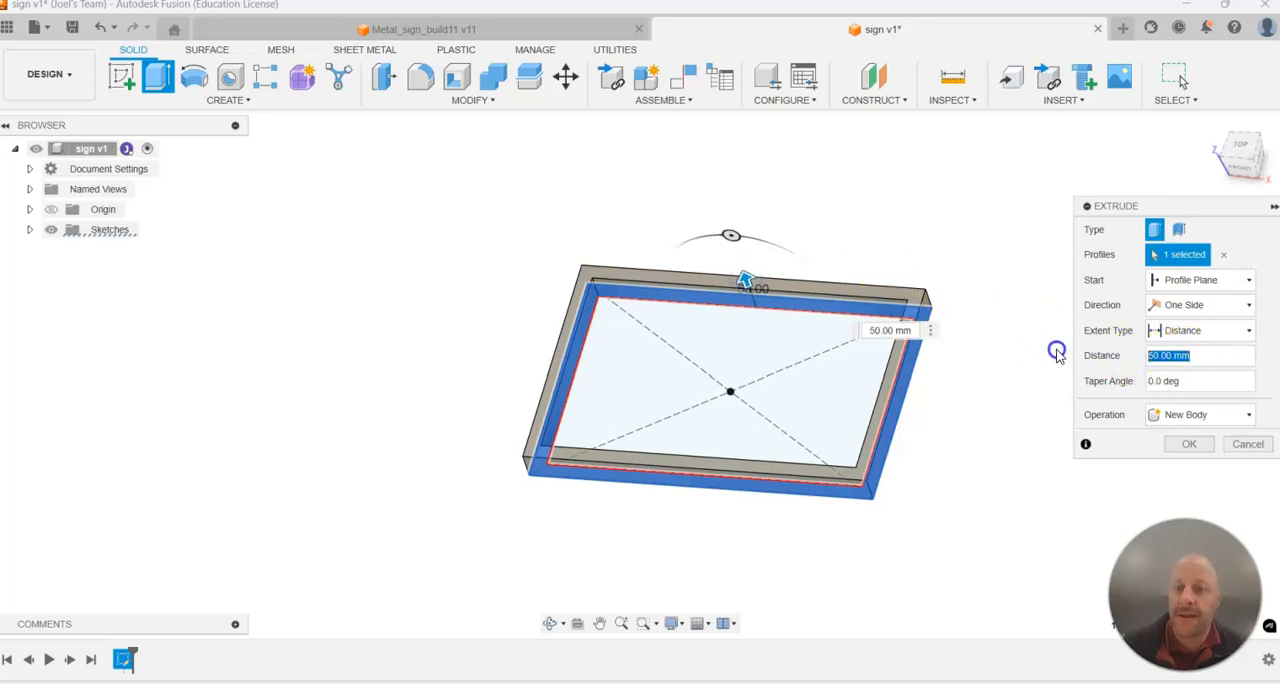
{"action": "type", "text": "5"}
{"action": "key", "text": "Return"}
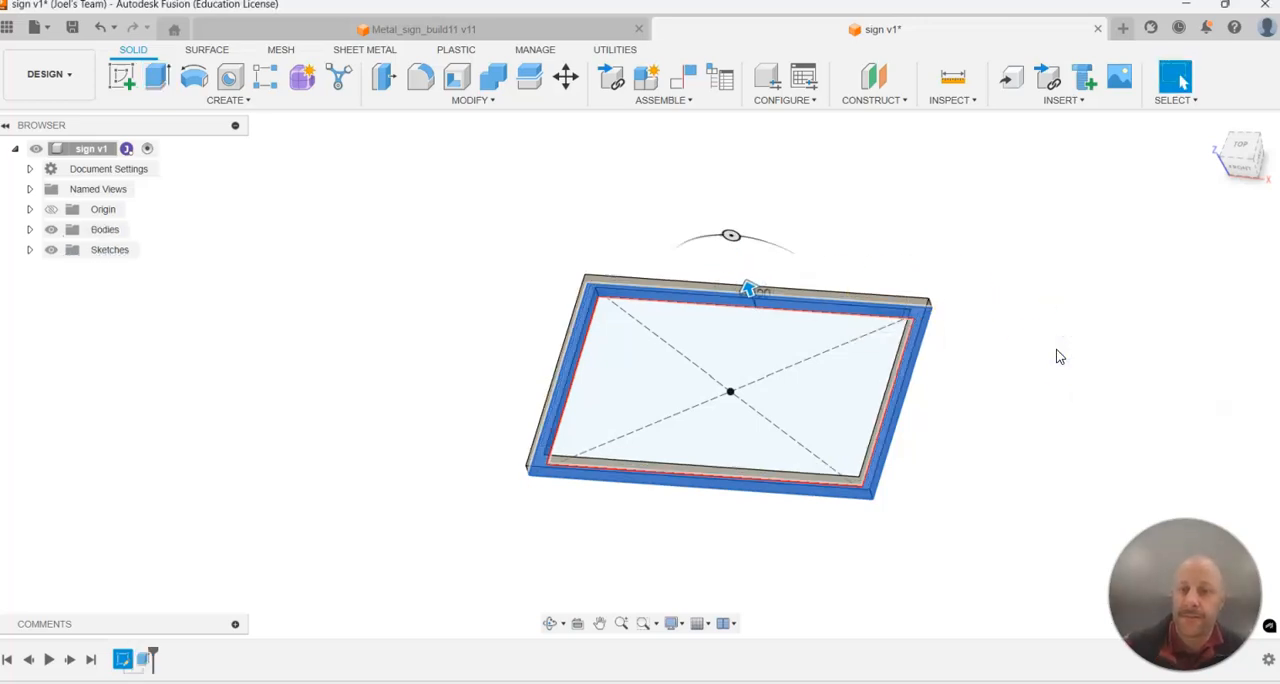
Start a new sketch on the underside face of the rectangular frame.
{"action": "scroll", "coordinate": [940, 390], "scroll_direction": "up", "scroll_amount": 3}
{"action": "middle_click_drag", "start_coordinate": [924, 373], "coordinate": [494, 214], "text": "shift"}
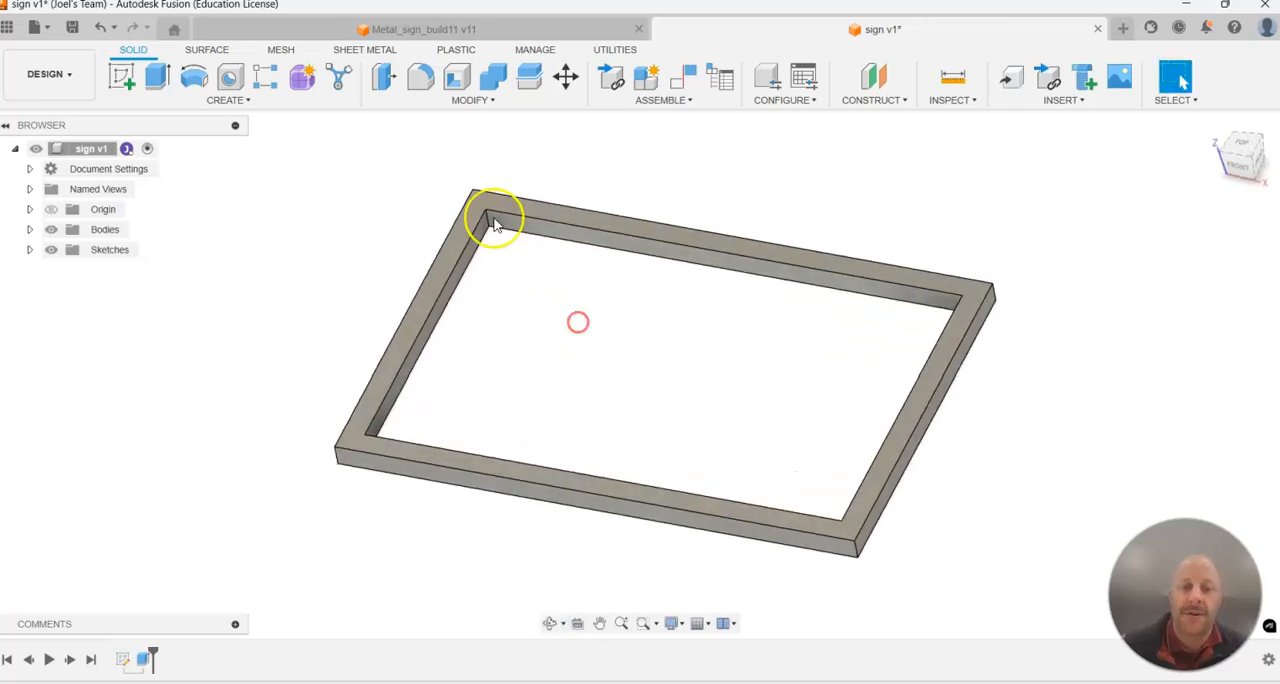
{"action": "mouse_move", "coordinate": [551, 323]}
{"action": "middle_mouse_down", "text": "shift"}
{"action": "mouse_move", "coordinate": [586, 323]}
{"action": "mouse_move", "coordinate": [414, 229]}
{"action": "mouse_move", "coordinate": [497, 306]}
{"action": "mouse_move", "coordinate": [567, 281]}
{"action": "mouse_move", "coordinate": [617, 294]}
{"action": "mouse_move", "coordinate": [614, 320]}
{"action": "mouse_move", "coordinate": [639, 330]}
{"action": "middle_mouse_up", "text": "shift"}
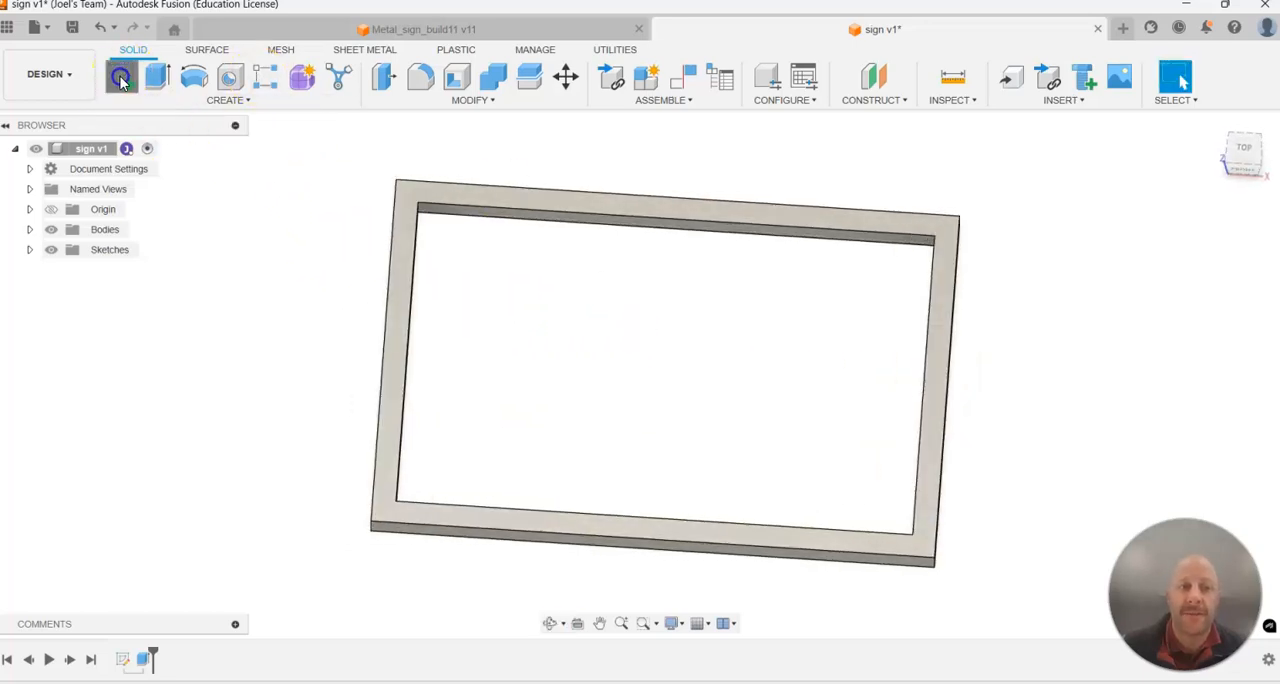
{"action": "left_click", "coordinate": [120, 80]}
{"action": "mouse_move", "coordinate": [574, 349]}
{"action": "middle_mouse_down", "text": "shift"}
{"action": "mouse_move", "coordinate": [374, 309]}
{"action": "mouse_move", "coordinate": [341, 315]}
{"action": "middle_mouse_up", "text": "shift"}
{"action": "scroll", "coordinate": [1090, 290], "scroll_direction": "down", "scroll_amount": 1}
{"action": "scroll", "coordinate": [1062, 294], "scroll_direction": "up", "scroll_amount": 1}
{"action": "scroll", "coordinate": [1030, 295], "scroll_direction": "down", "scroll_amount": 1}
{"action": "middle_click_drag", "start_coordinate": [1019, 295], "coordinate": [857, 255], "text": "shift"}
{"action": "scroll", "coordinate": [850, 242], "scroll_direction": "up", "scroll_amount": 2}
{"action": "left_click_drag", "start_coordinate": [1243, 152], "coordinate": [1212, 172]}
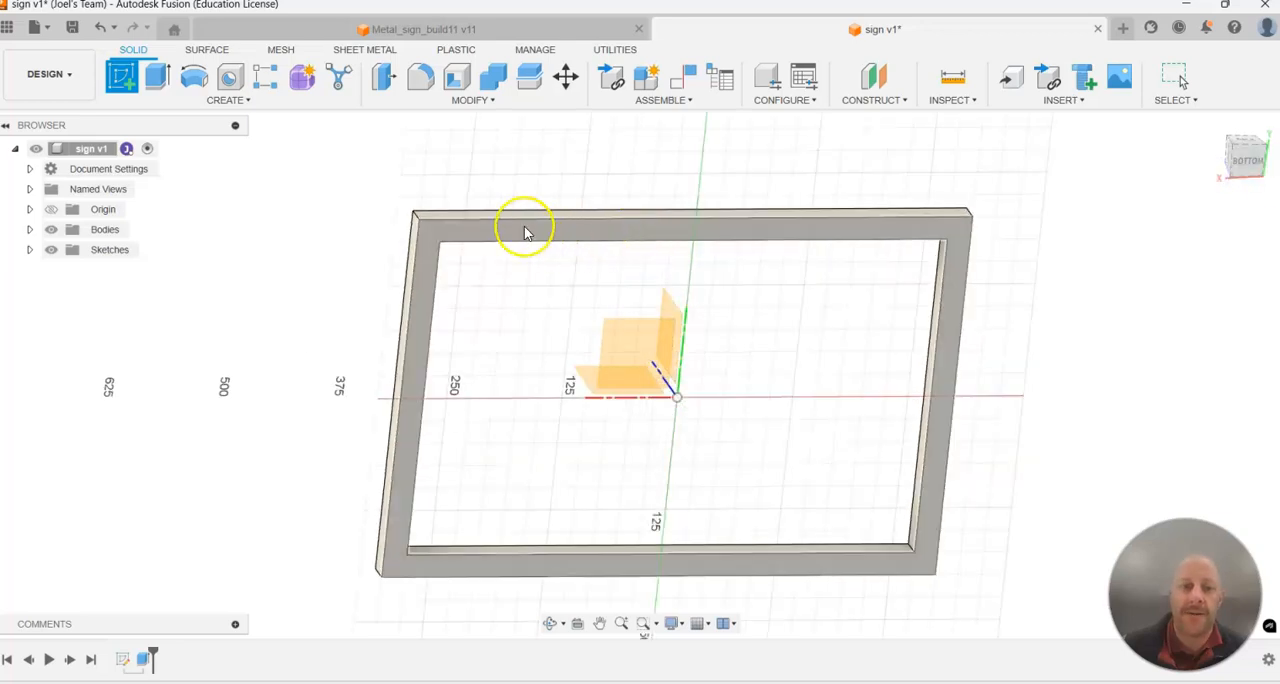
{"action": "left_click", "coordinate": [449, 232]}
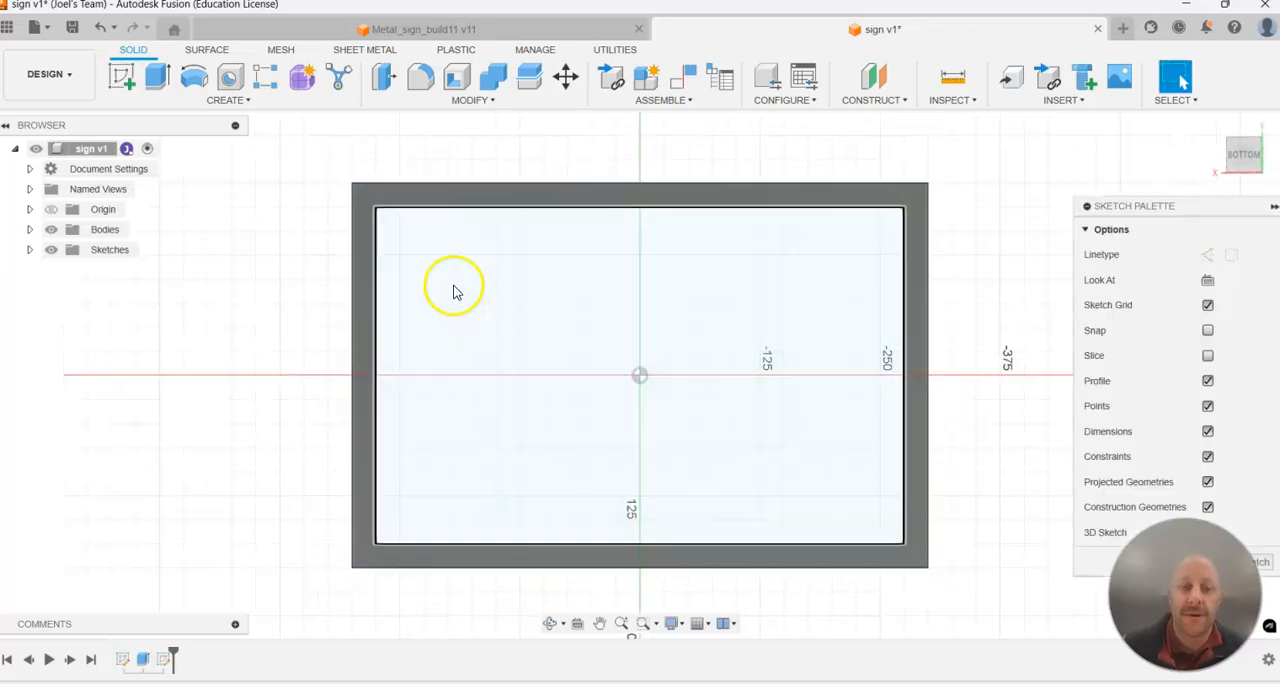
Draw two parallel diagonal lines across an inner frame corner, about 101 mm and 146 mm long, ending on the frame's inner edges.
{"action": "left_click", "coordinate": [121, 79]}
{"action": "scroll", "coordinate": [333, 197], "scroll_direction": "up", "scroll_amount": 2}
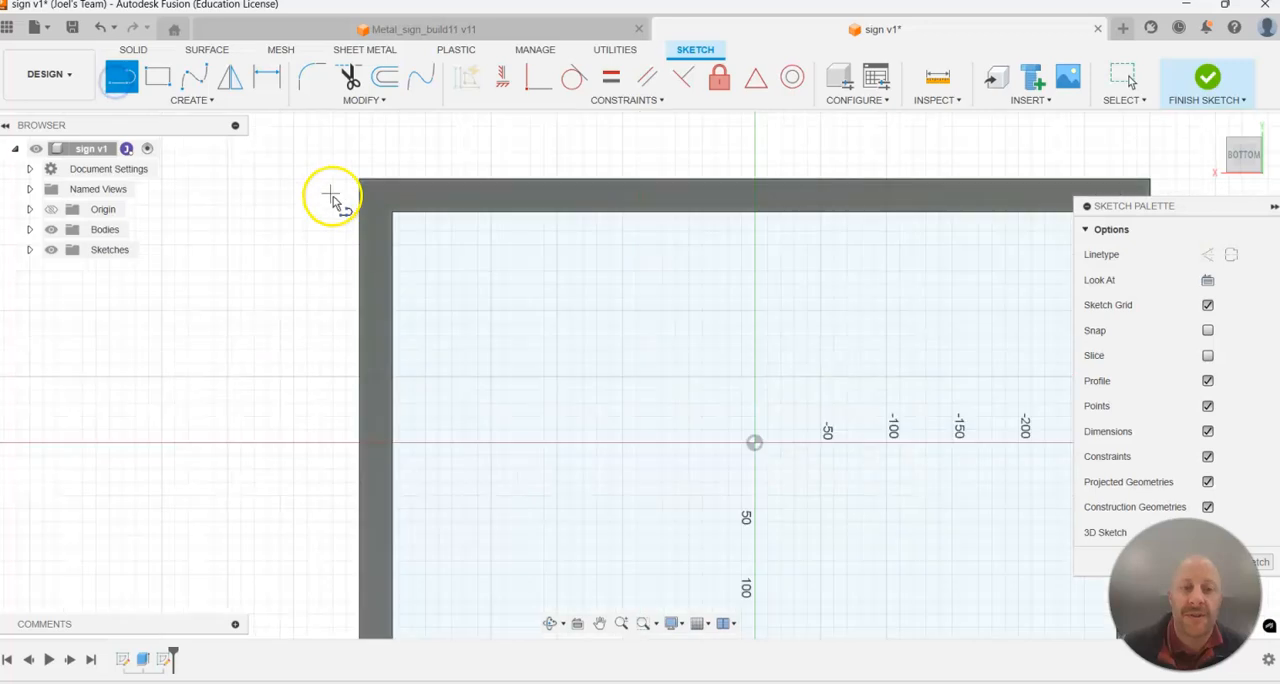
{"action": "left_click", "coordinate": [479, 214]}
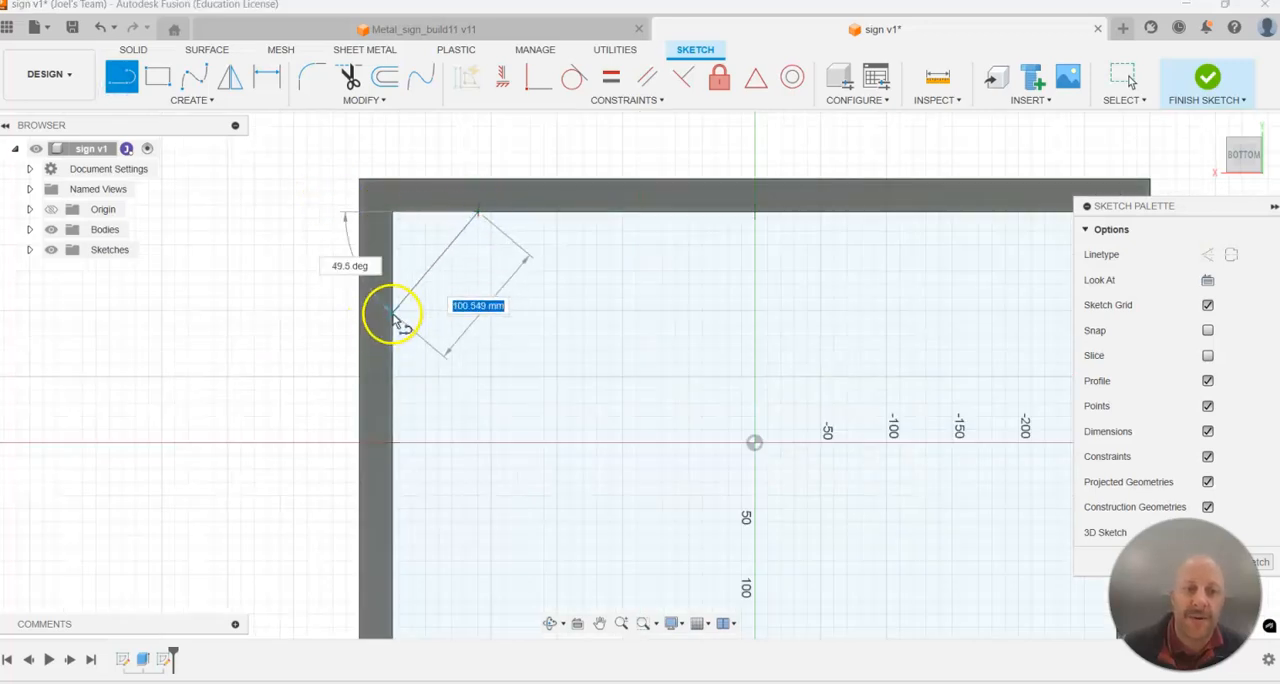
{"action": "left_click", "coordinate": [393, 317]}
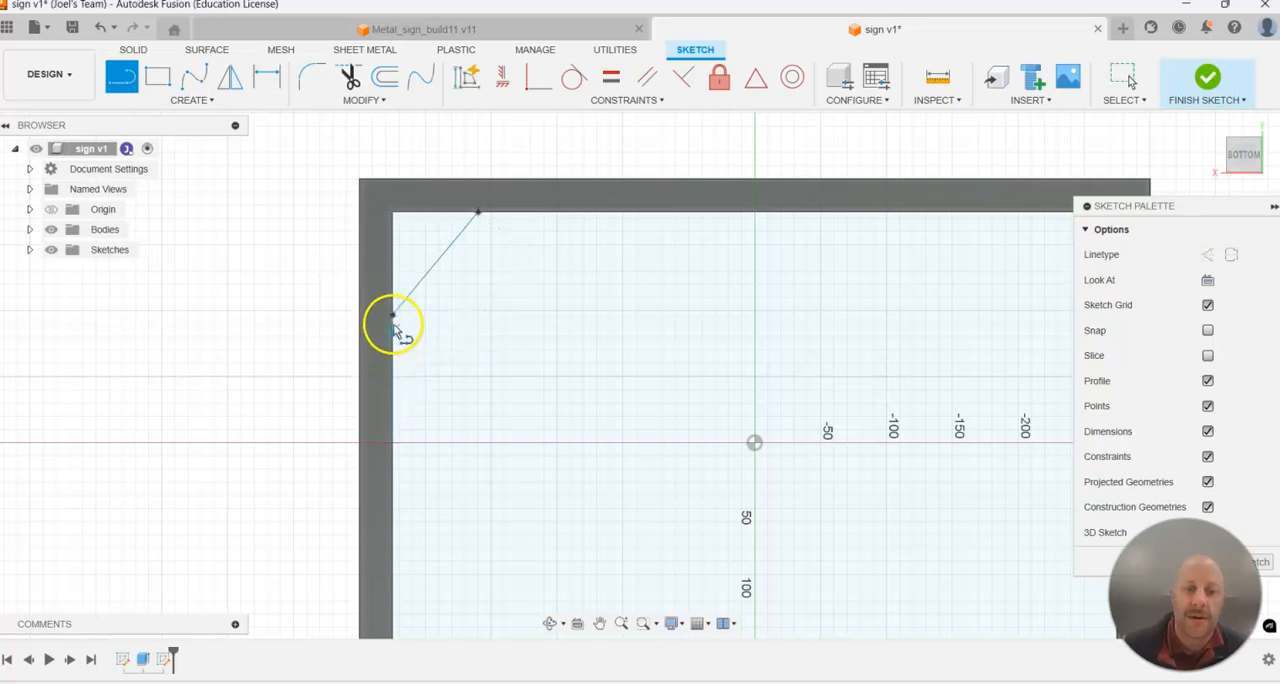
{"action": "left_click", "coordinate": [393, 363]}
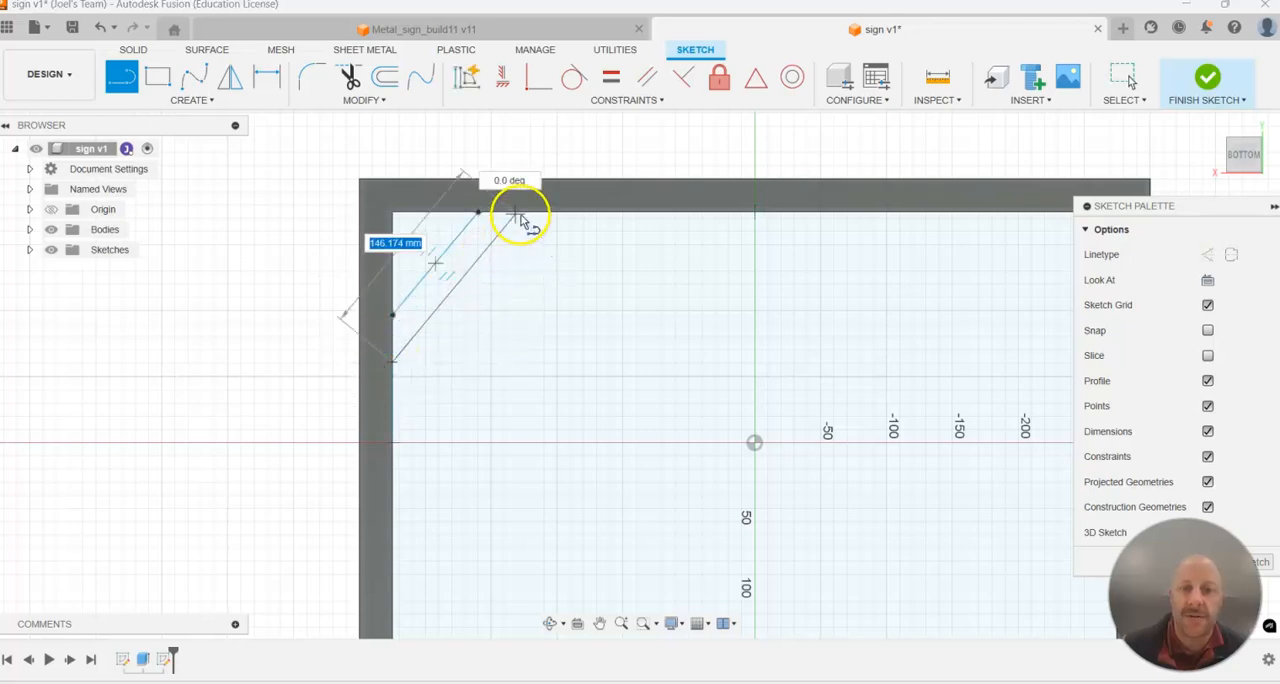
{"action": "left_click", "coordinate": [518, 212]}
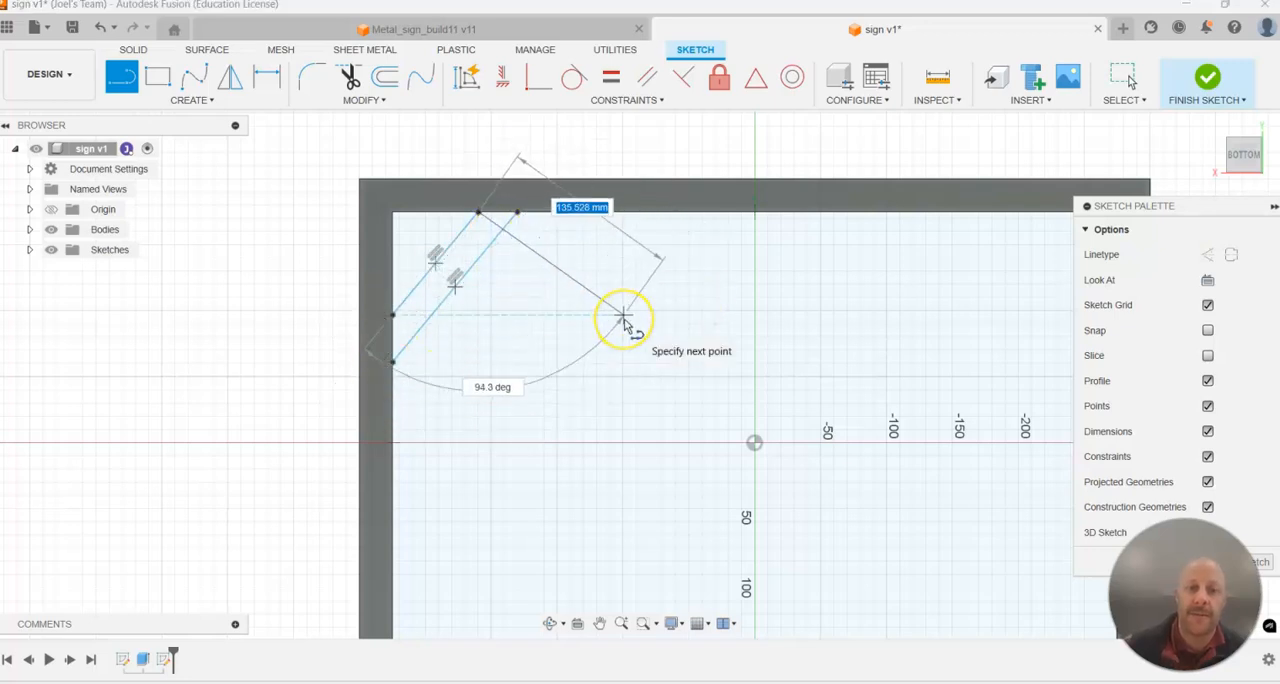
{"action": "key", "text": "Escape"}
{"action": "left_click", "coordinate": [571, 234]}
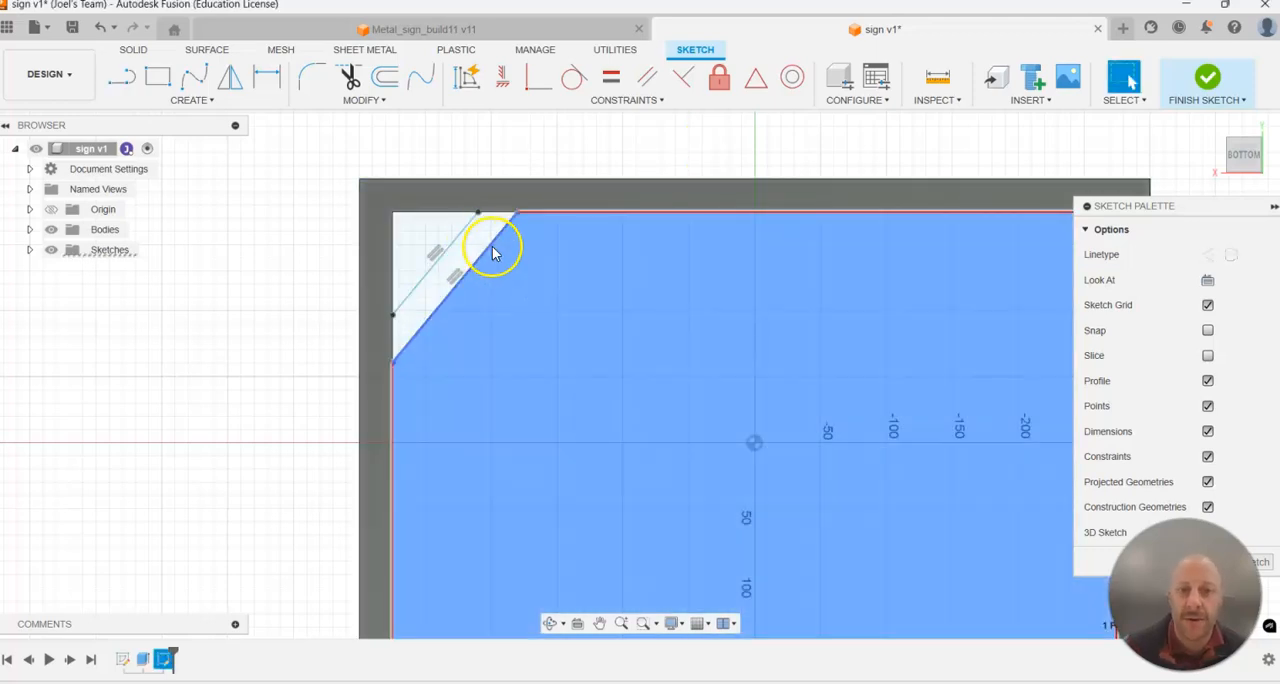
Adjust the spacing of the two diagonal lines and dimension the distance between them at 25 mm.
{"action": "left_click", "coordinate": [492, 247]}
{"action": "left_click", "coordinate": [478, 237]}
{"action": "left_click", "coordinate": [514, 294]}
{"action": "mouse_move", "coordinate": [500, 251]}
{"action": "left_mouse_down"}
{"action": "mouse_move", "coordinate": [618, 335]}
{"action": "mouse_move", "coordinate": [480, 277]}
{"action": "mouse_move", "coordinate": [461, 249]}
{"action": "left_mouse_up"}
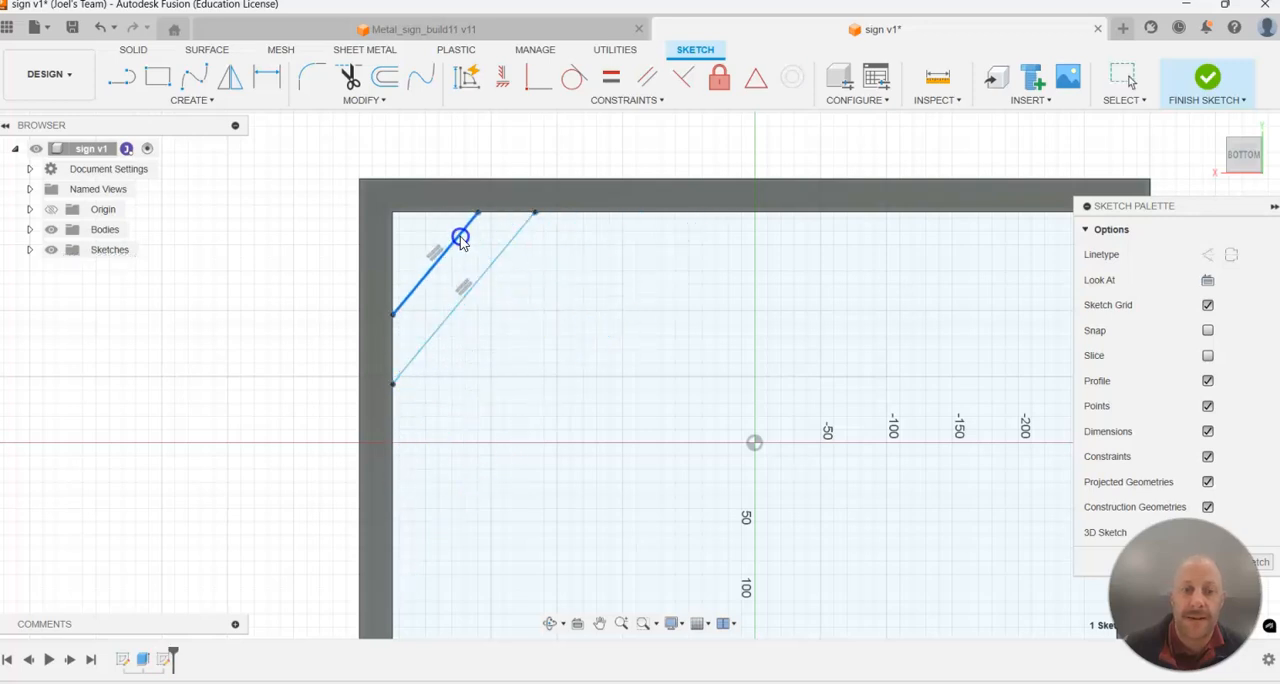
{"action": "left_click", "coordinate": [309, 180]}
{"action": "left_click", "coordinate": [277, 72]}
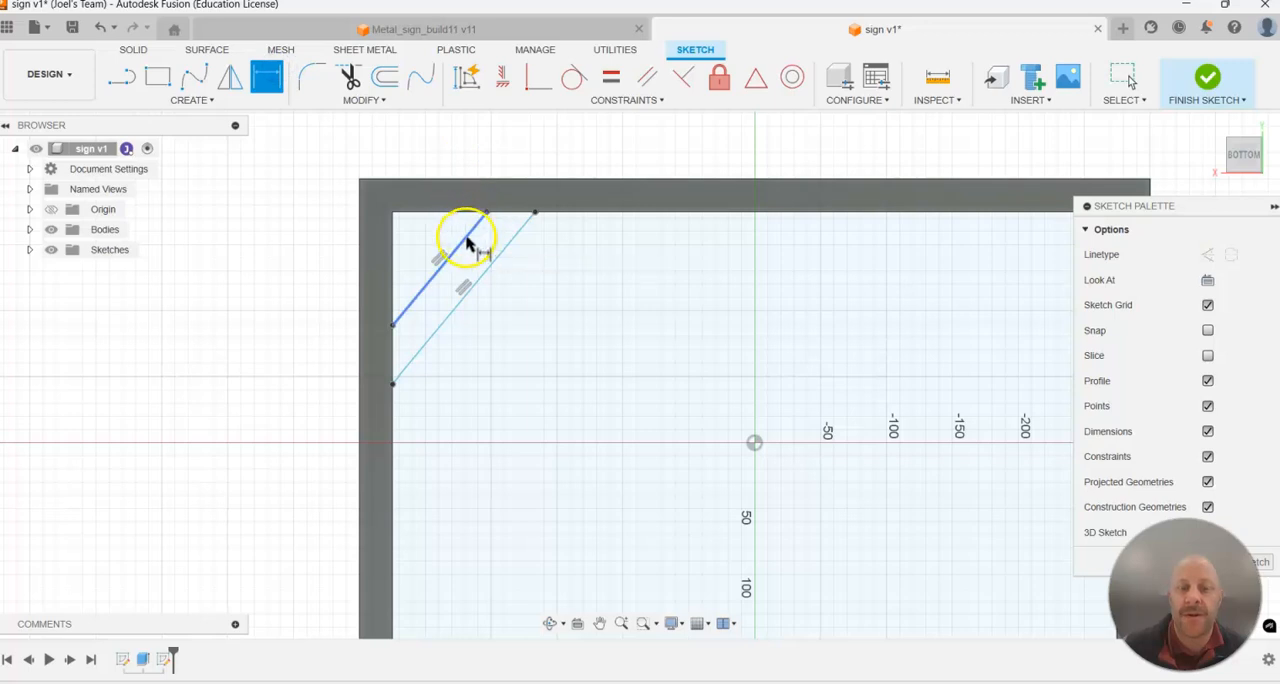
{"action": "left_click", "coordinate": [490, 268]}
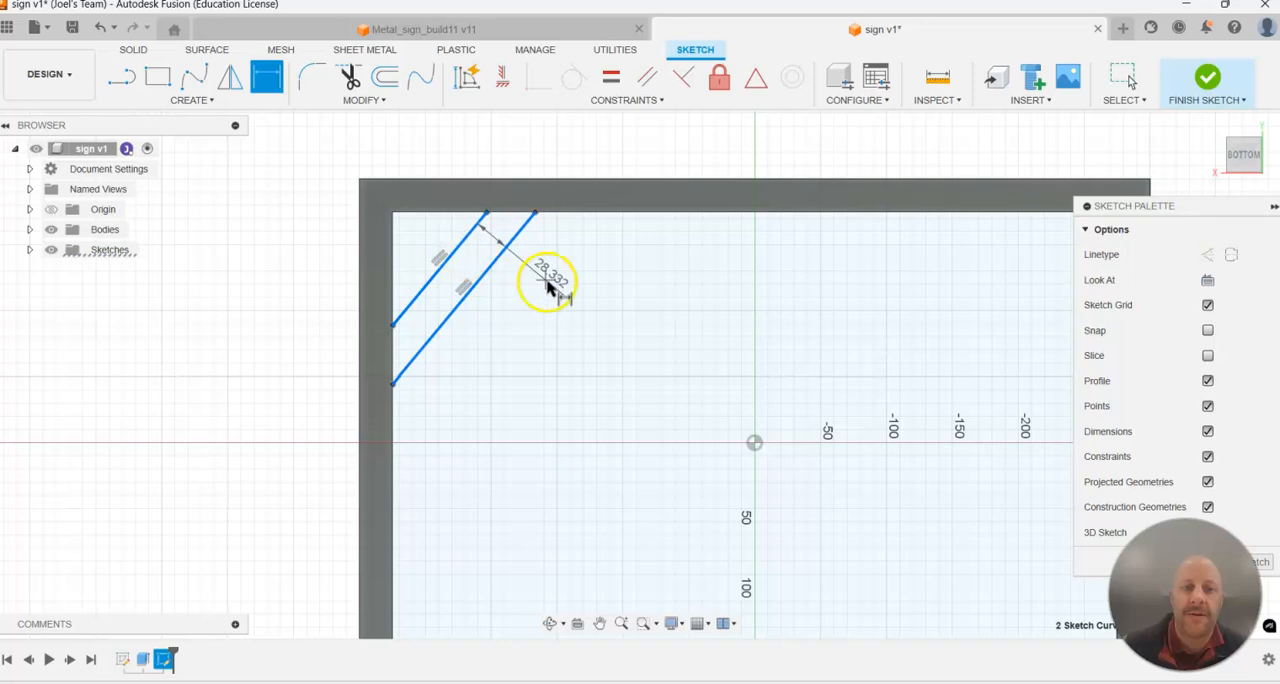
{"action": "left_click", "coordinate": [557, 332]}
{"action": "type", "text": "25"}
{"action": "key", "text": "Return"}
{"action": "left_click", "coordinate": [598, 313]}
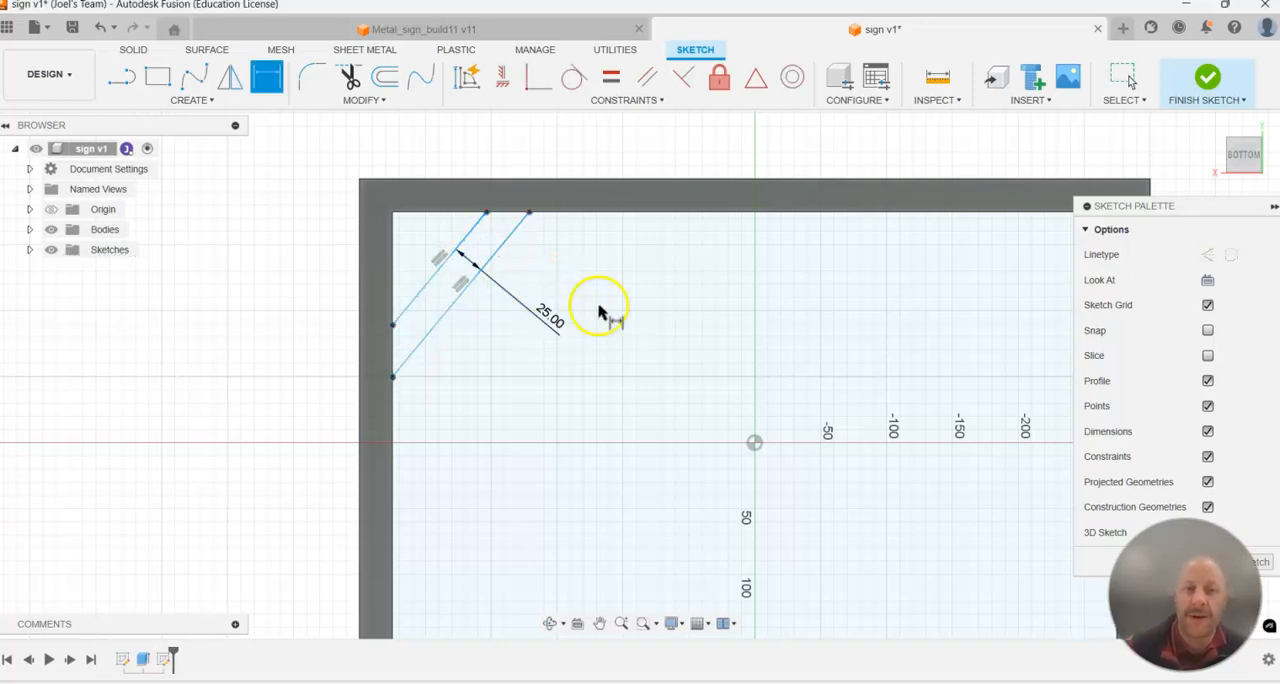
{"action": "key", "text": "Escape"}
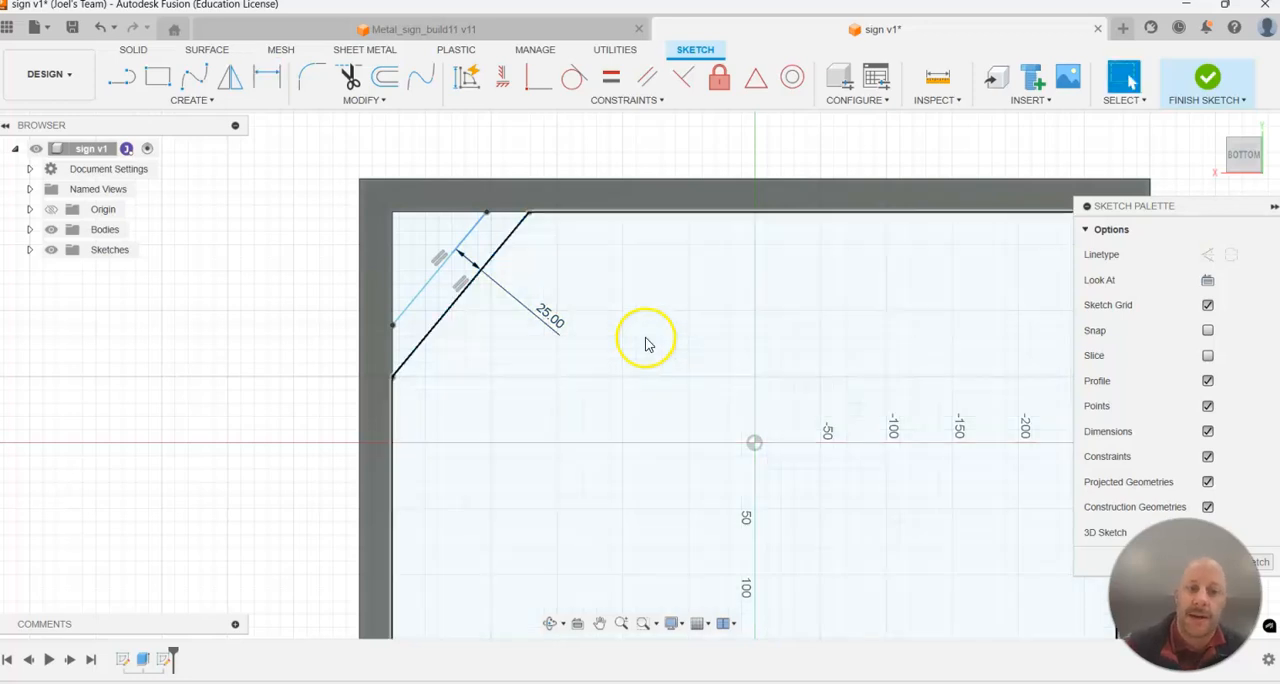
Dimension the angle between the diagonal nearer the corner and the frame's short inner edge at 45 degrees.
{"action": "mouse_move", "coordinate": [487, 212]}
{"action": "left_mouse_down"}
{"action": "mouse_move", "coordinate": [666, 249]}
{"action": "mouse_move", "coordinate": [477, 277]}
{"action": "mouse_move", "coordinate": [474, 223]}
{"action": "mouse_move", "coordinate": [551, 271]}
{"action": "mouse_move", "coordinate": [467, 270]}
{"action": "mouse_move", "coordinate": [491, 291]}
{"action": "left_mouse_up"}
{"action": "left_click", "coordinate": [320, 200]}
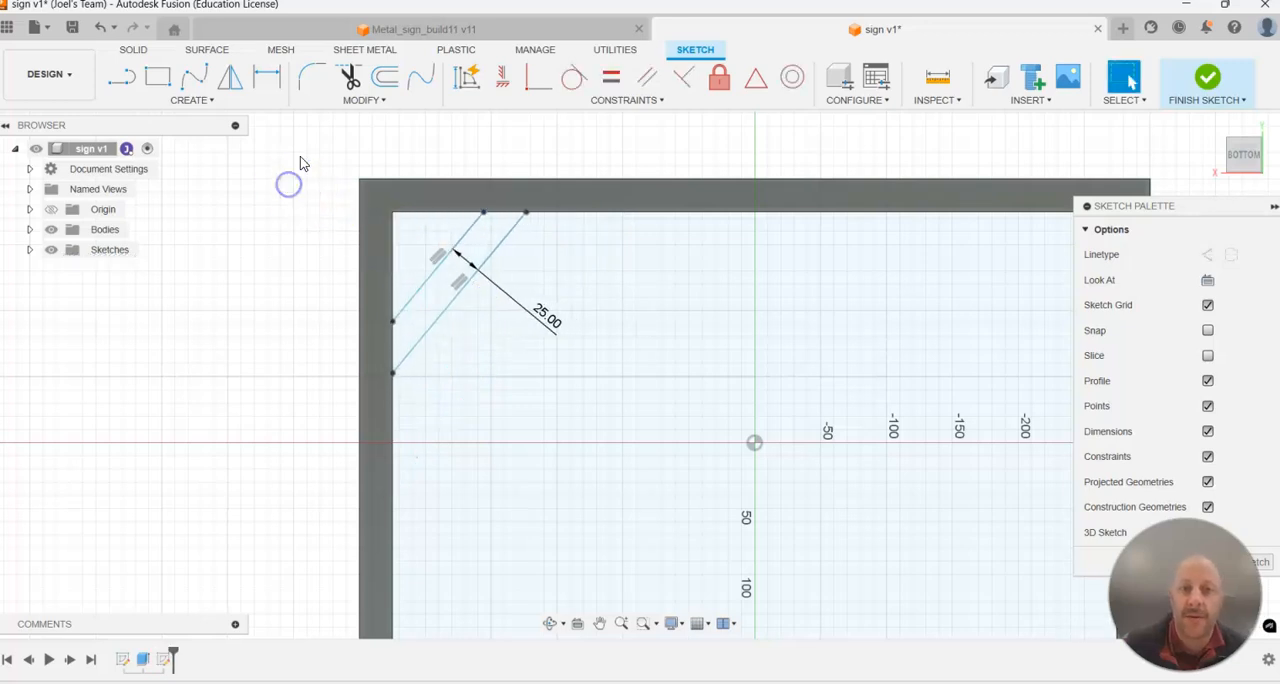
{"action": "left_click", "coordinate": [266, 84]}
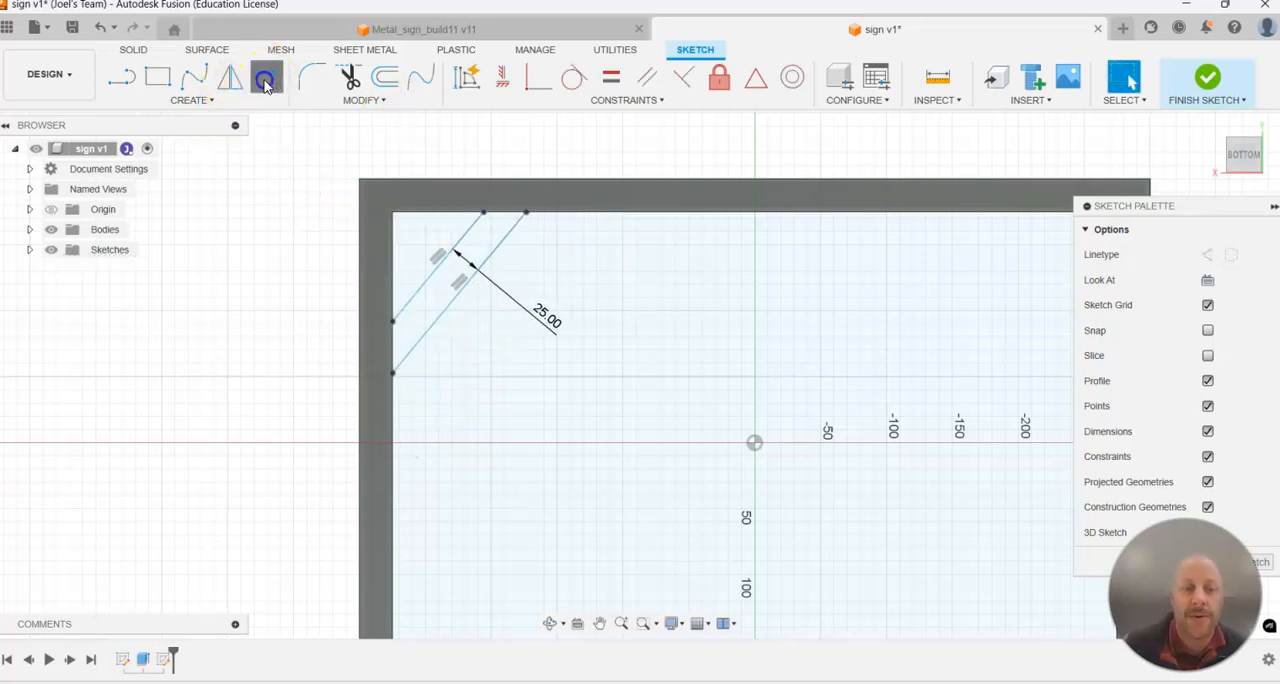
{"action": "left_click", "coordinate": [437, 268]}
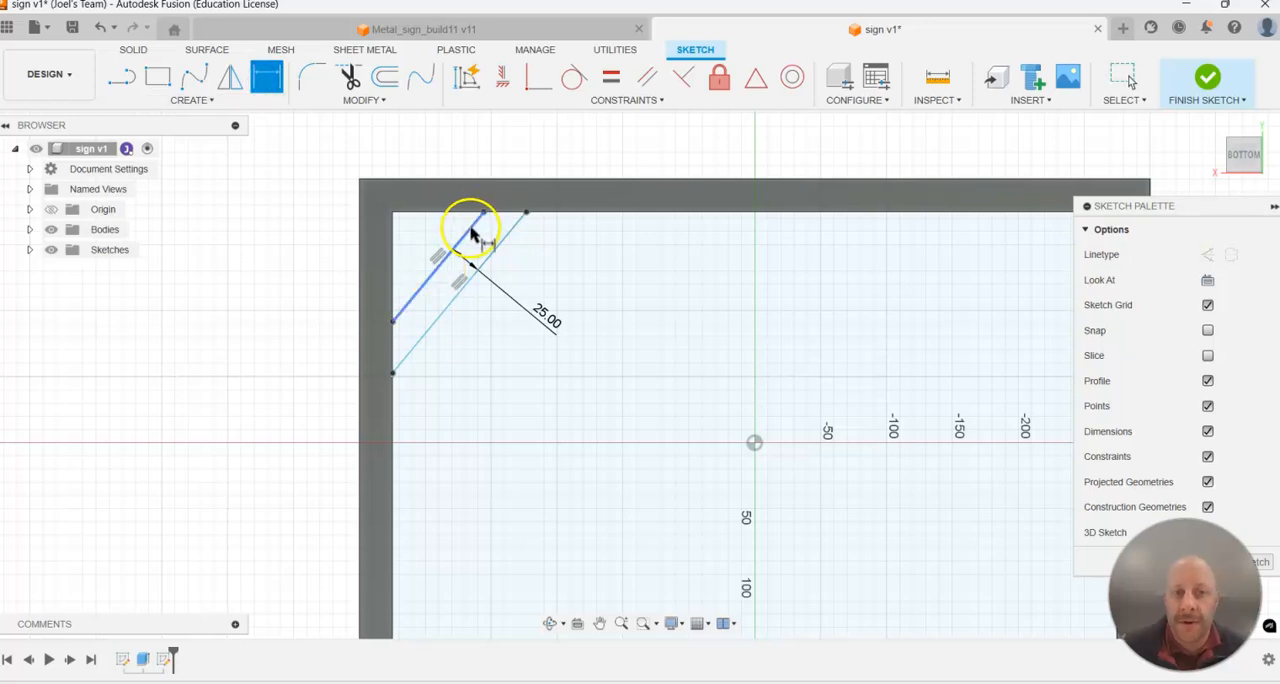
{"action": "left_click", "coordinate": [397, 249]}
{"action": "left_click", "coordinate": [490, 190]}
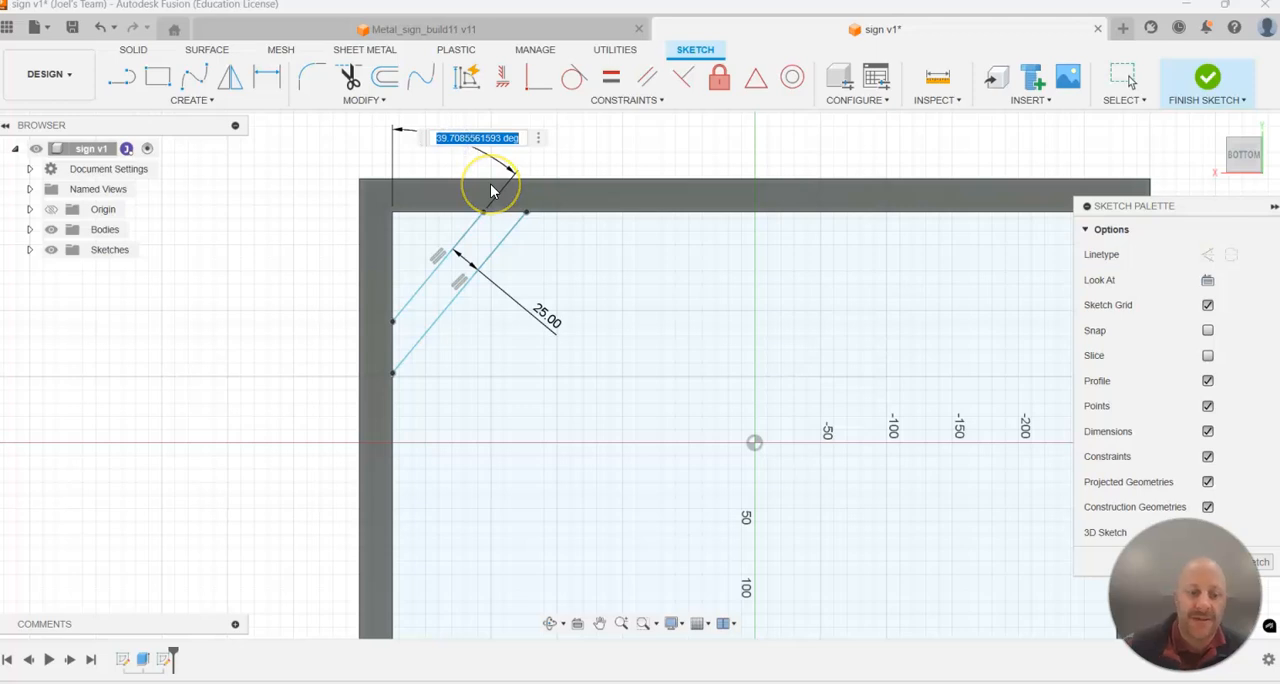
{"action": "type", "text": "45"}
{"action": "key", "text": "Return"}
{"action": "left_click", "coordinate": [437, 300]}
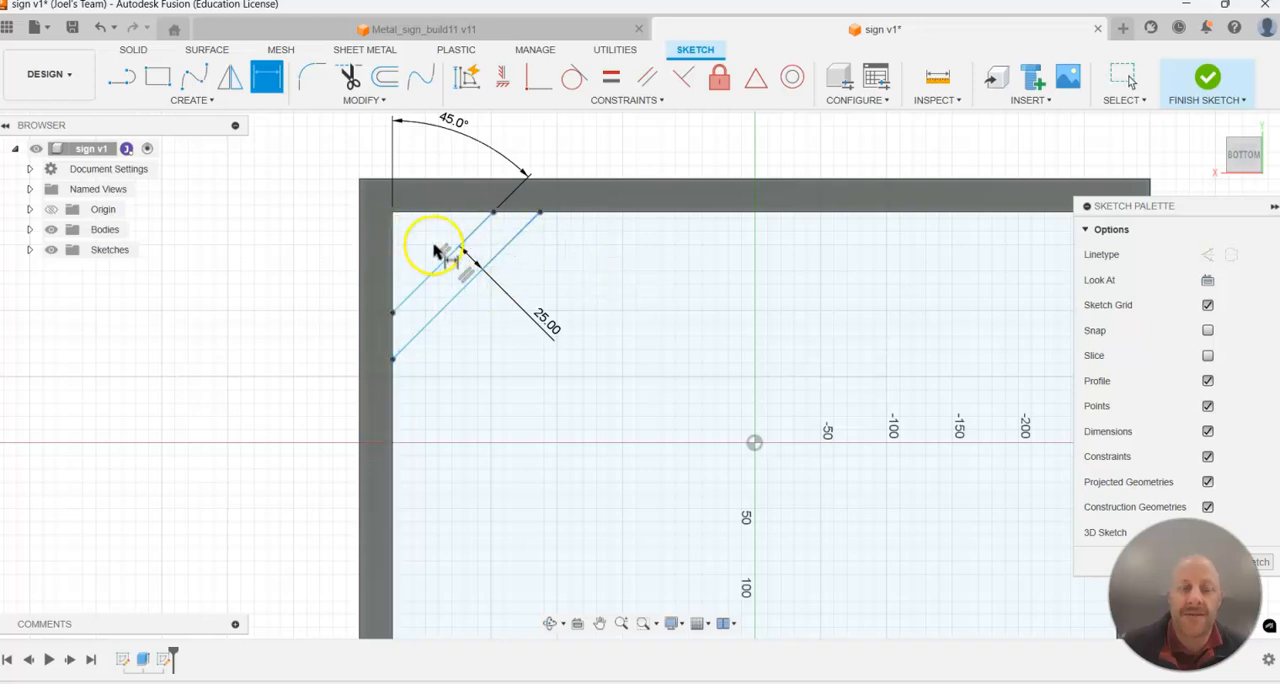
Dimension the corner-side diagonal's endpoint on the long edge 75 mm from the frame's short inner edge, and finish the sketch.
{"action": "left_click", "coordinate": [394, 248]}
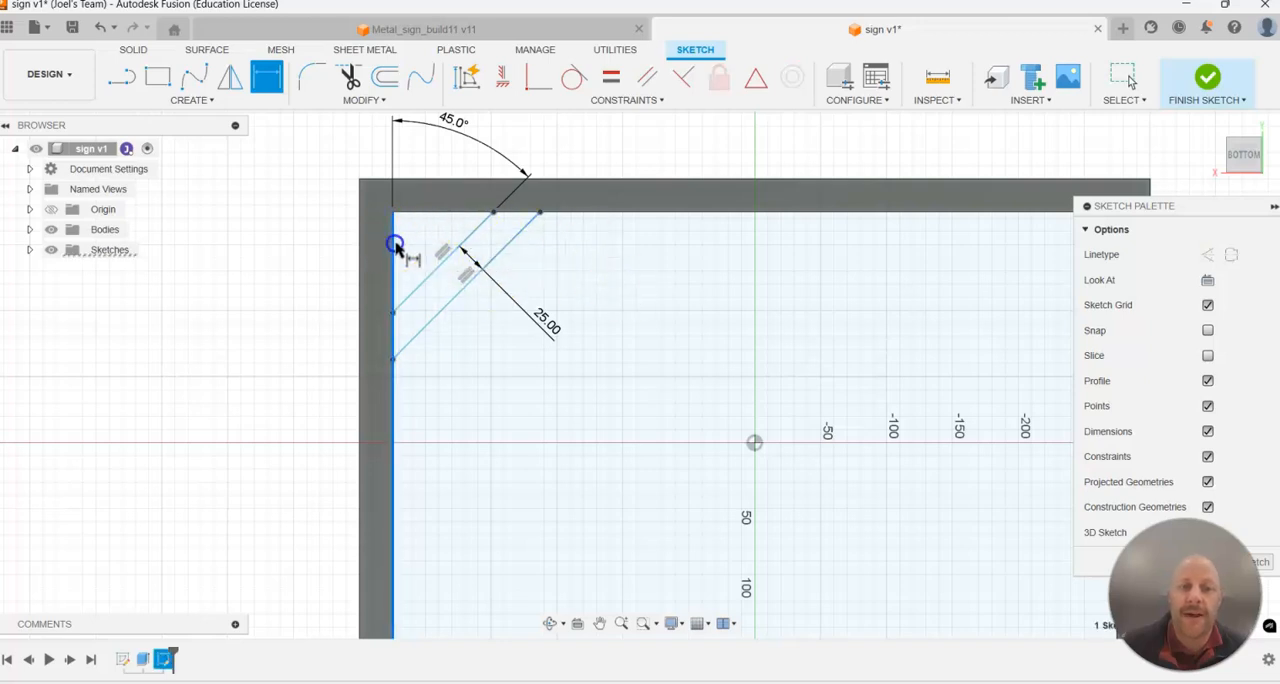
{"action": "left_click", "coordinate": [493, 216]}
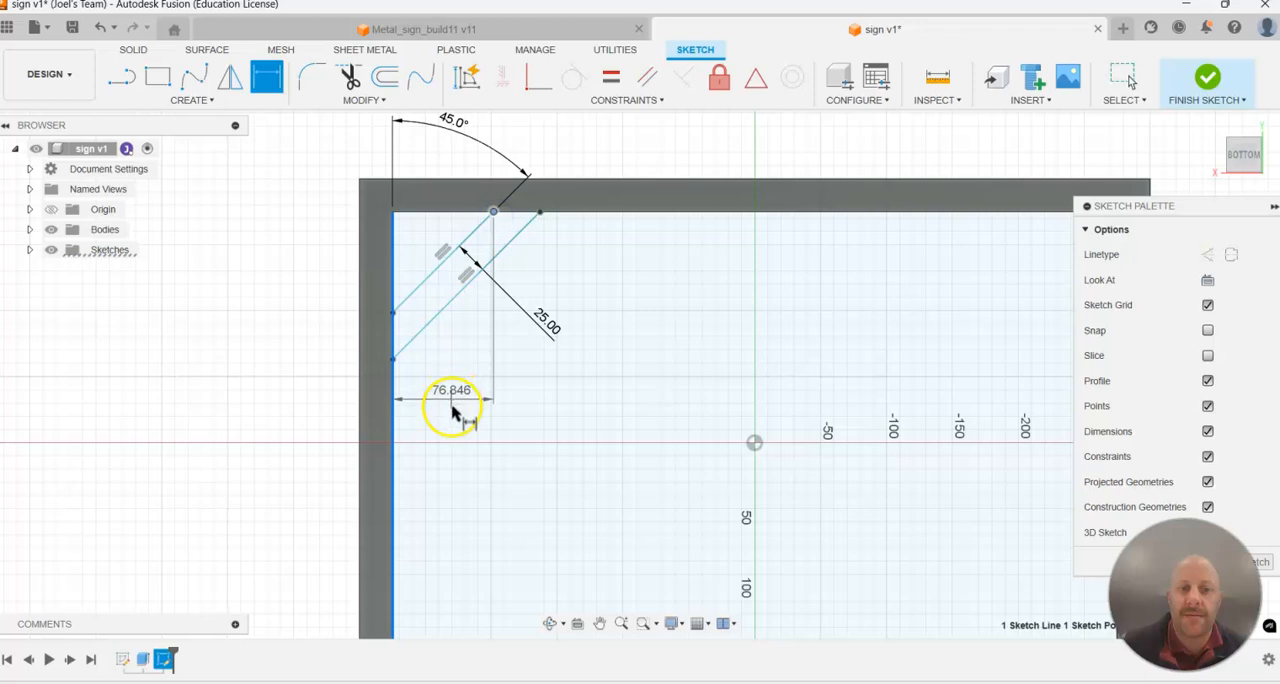
{"action": "left_click", "coordinate": [452, 408]}
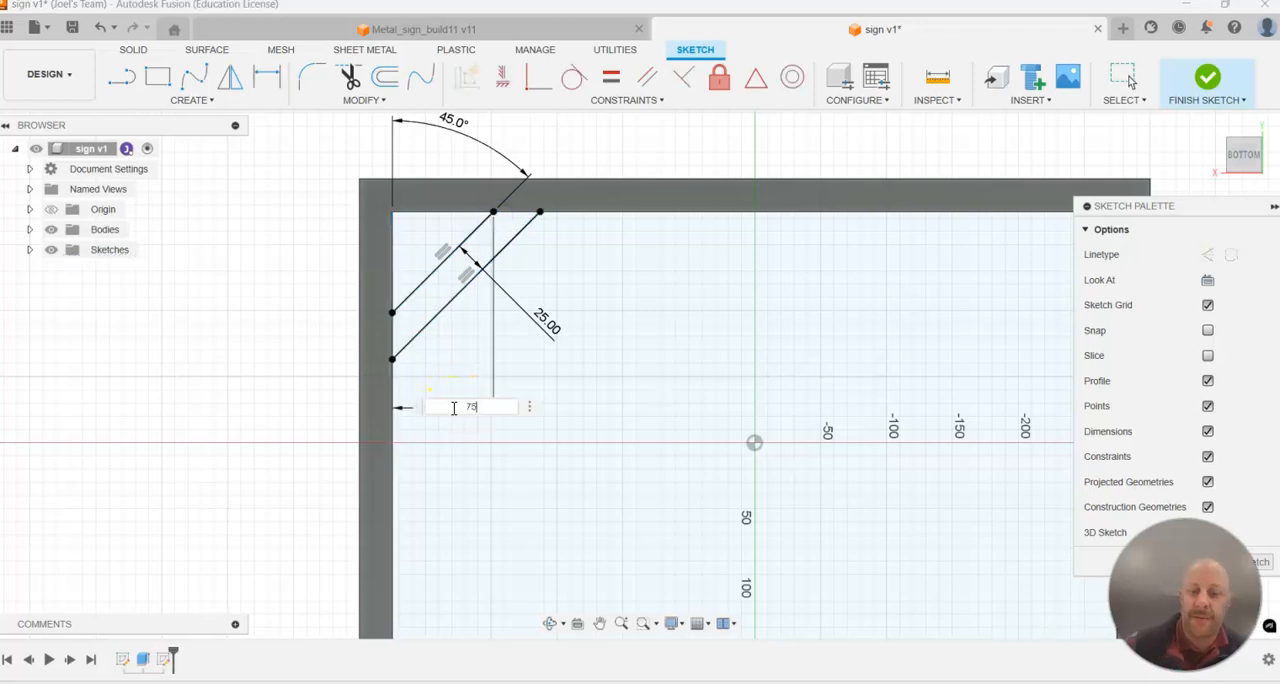
{"action": "type", "text": "75"}
{"action": "key", "text": "Return"}
{"action": "scroll", "coordinate": [714, 395], "scroll_direction": "down", "scroll_amount": 5}
{"action": "mouse_move", "coordinate": [715, 368]}
{"action": "middle_mouse_down", "text": "shift"}
{"action": "mouse_move", "coordinate": [720, 347]}
{"action": "mouse_move", "coordinate": [698, 352]}
{"action": "middle_mouse_up", "text": "shift"}
{"action": "scroll", "coordinate": [838, 480], "scroll_direction": "up", "scroll_amount": 3}
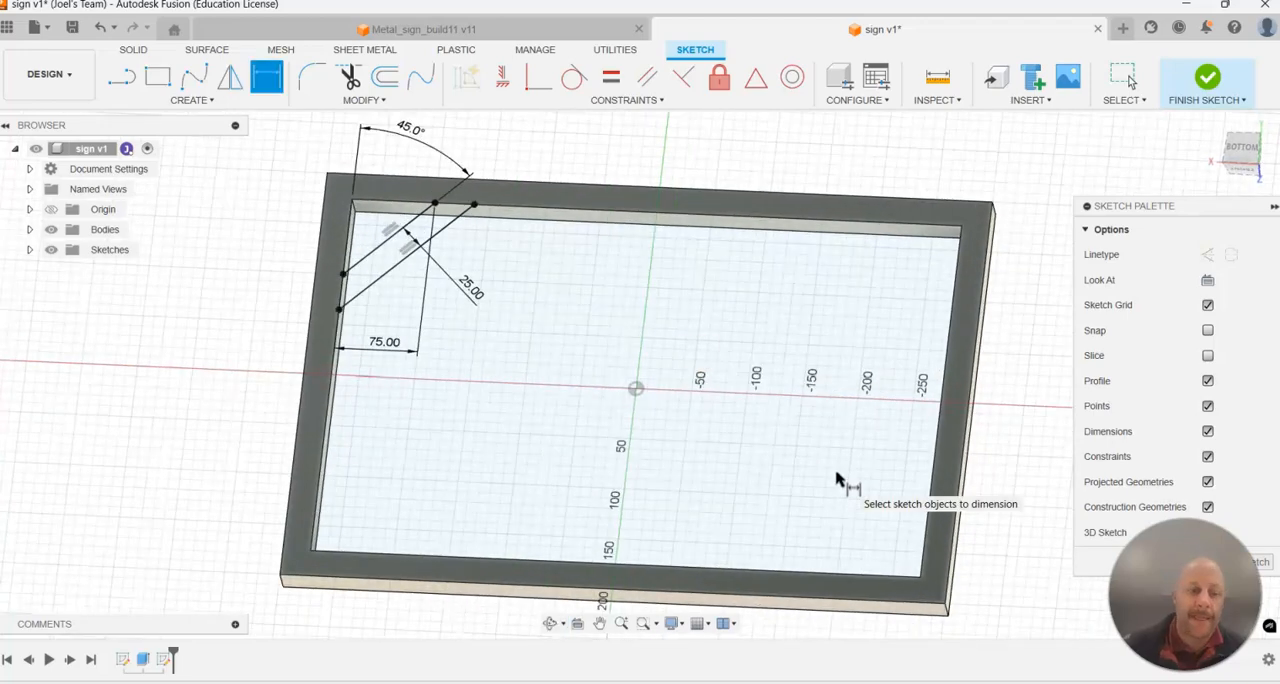
{"action": "key", "text": "Escape"}
{"action": "mouse_move", "coordinate": [841, 407]}
{"action": "middle_mouse_down", "text": "shift"}
{"action": "mouse_move", "coordinate": [837, 388]}
{"action": "mouse_move", "coordinate": [840, 405]}
{"action": "middle_mouse_up", "text": "shift"}
{"action": "scroll", "coordinate": [799, 358], "scroll_direction": "down", "scroll_amount": 2}
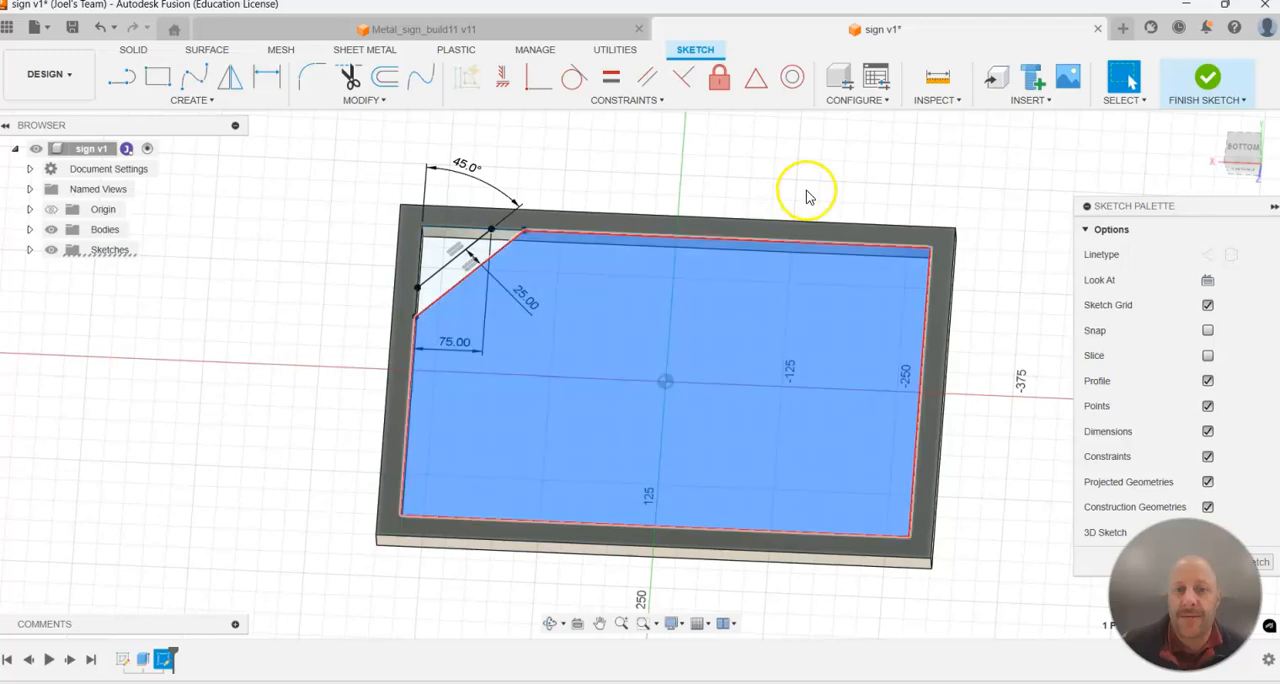
{"action": "mouse_move", "coordinate": [769, 172]}
{"action": "middle_mouse_down", "text": "shift"}
{"action": "mouse_move", "coordinate": [803, 215]}
{"action": "mouse_move", "coordinate": [751, 180]}
{"action": "mouse_move", "coordinate": [799, 208]}
{"action": "middle_mouse_up", "text": "shift"}
{"action": "left_click", "coordinate": [1205, 82]}
Extrude the diagonal strip profile -3 mm into the frame's thickness, joining it to the frame body.
{"action": "middle_click_drag", "start_coordinate": [826, 383], "coordinate": [717, 391], "text": "shift"}
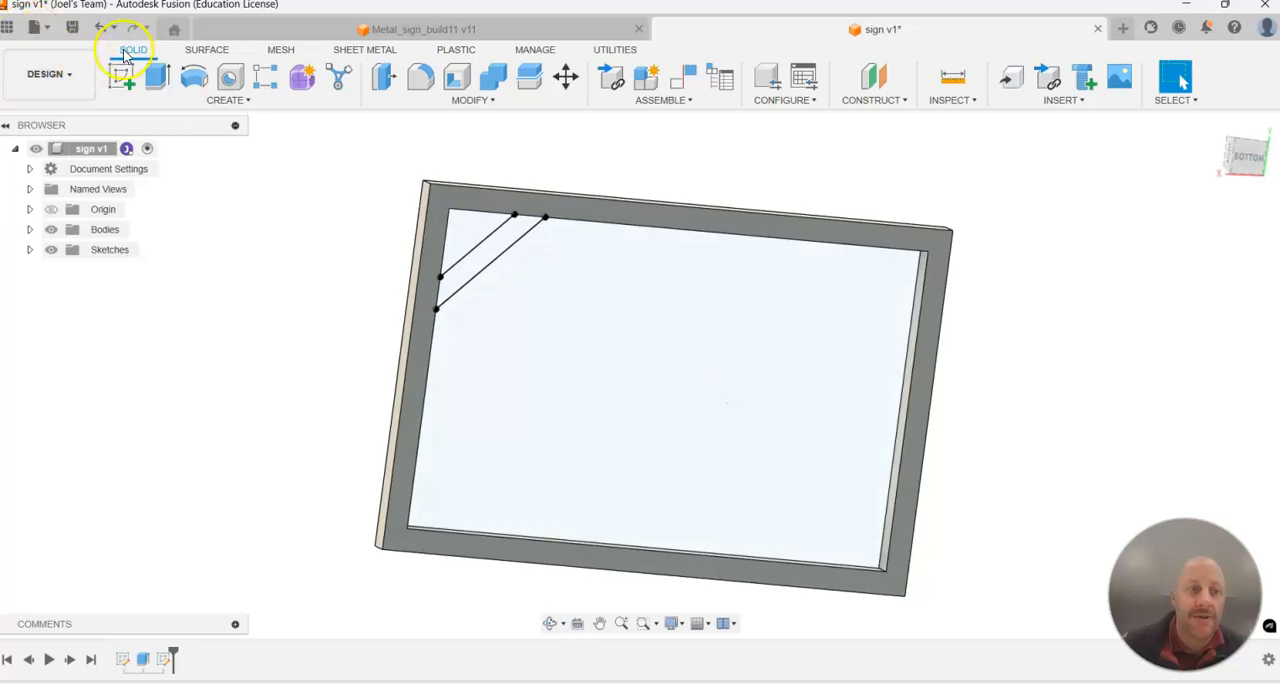
{"action": "left_click", "coordinate": [157, 76]}
{"action": "left_click", "coordinate": [491, 253]}
{"action": "middle_click_drag", "start_coordinate": [543, 200], "coordinate": [872, 345], "text": "shift"}
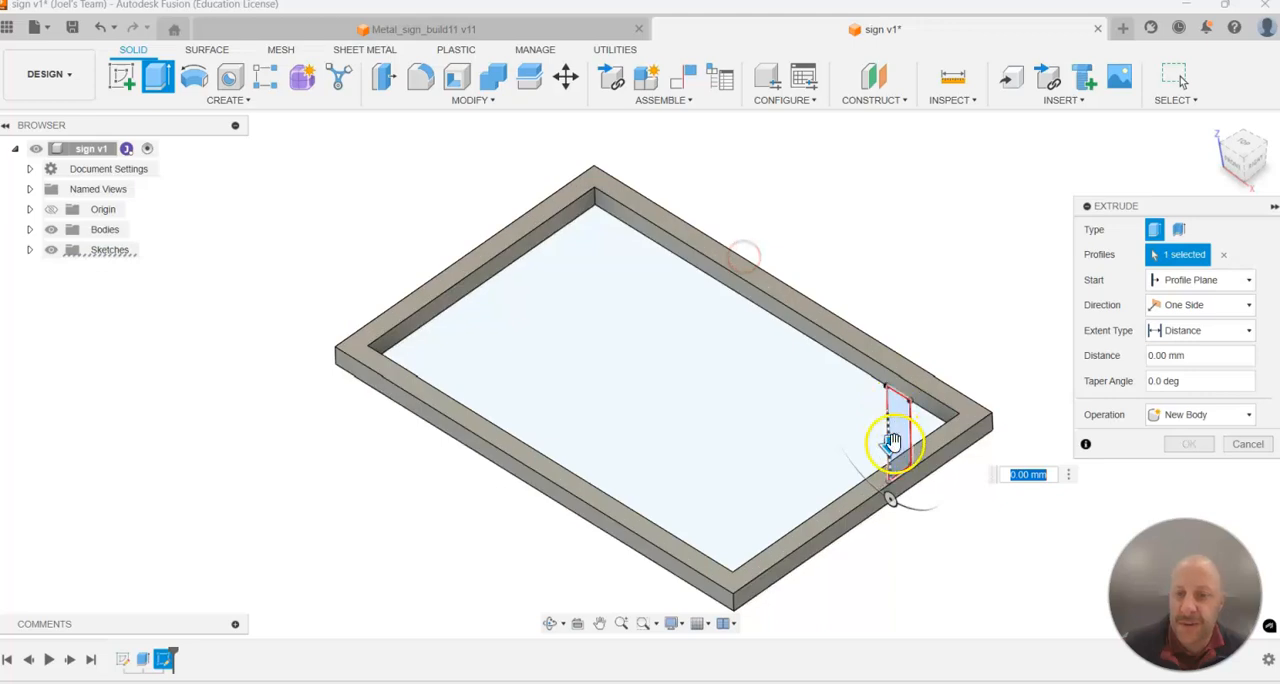
{"action": "scroll", "coordinate": [891, 443], "scroll_direction": "up", "scroll_amount": 3}
{"action": "left_click_drag", "start_coordinate": [886, 443], "coordinate": [887, 427]}
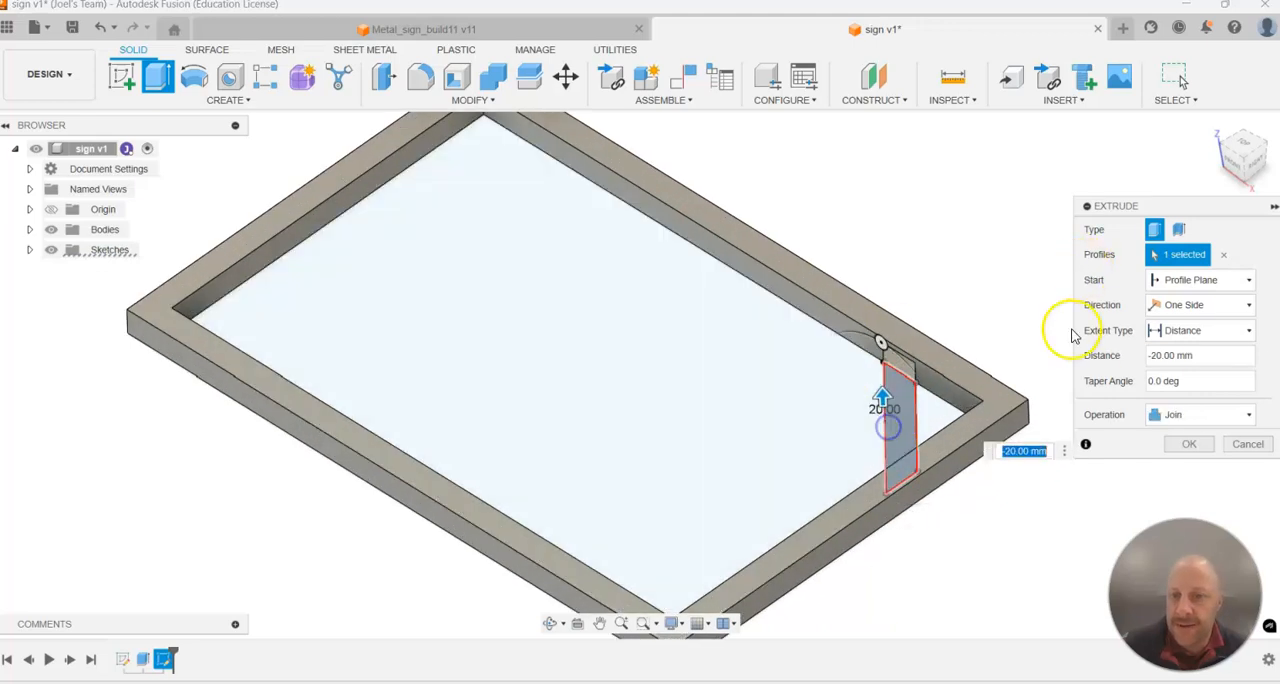
{"action": "left_click", "coordinate": [1180, 355]}
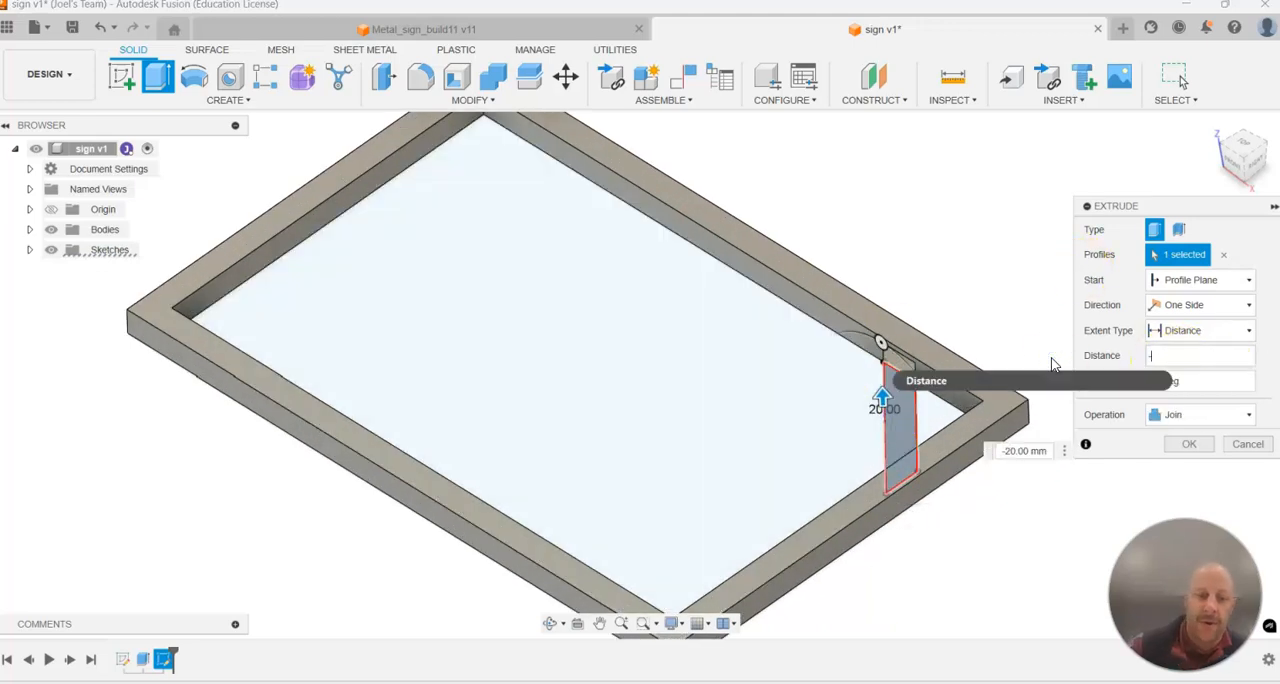
{"action": "type", "text": "-3"}
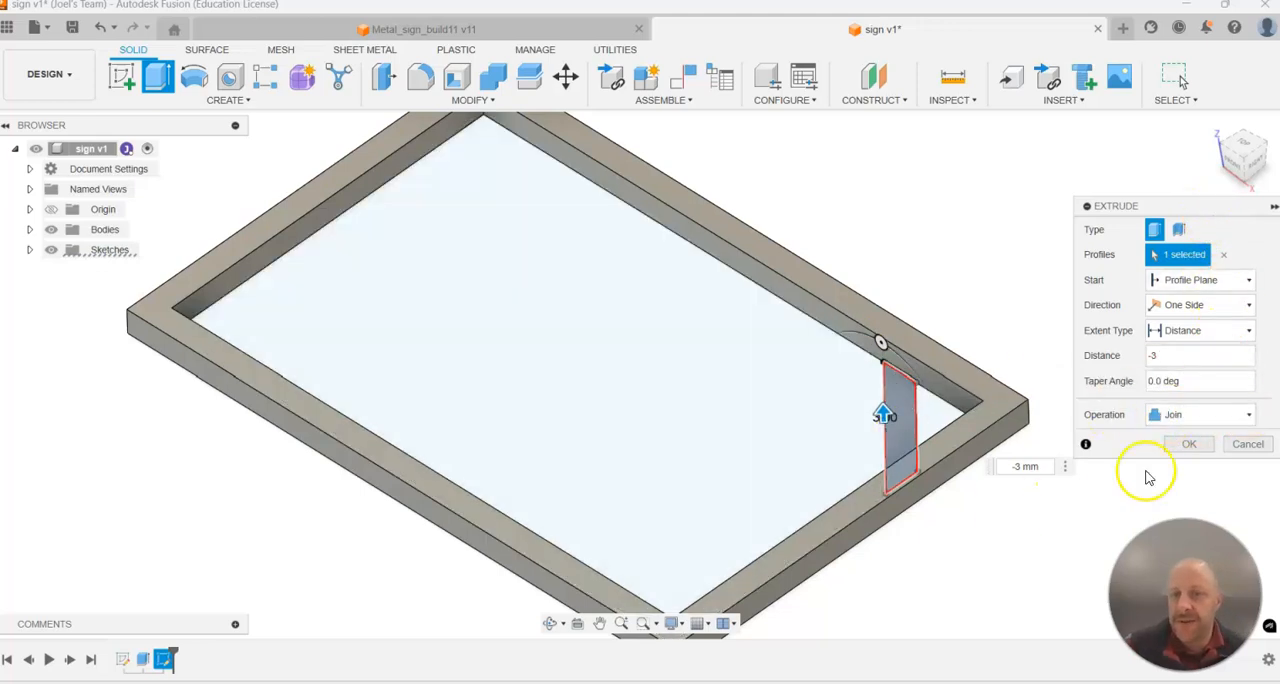
{"action": "left_click", "coordinate": [1190, 444]}
Start a new sketch on the flat face of the diagonal corner brace.
{"action": "scroll", "coordinate": [1103, 437], "scroll_direction": "up", "scroll_amount": 3}
{"action": "middle_click_drag", "start_coordinate": [1100, 438], "coordinate": [810, 525], "text": "shift"}
{"action": "scroll", "coordinate": [809, 525], "scroll_direction": "down", "scroll_amount": 5}
{"action": "middle_click_drag", "start_coordinate": [605, 477], "coordinate": [625, 317], "text": "shift"}
{"action": "scroll", "coordinate": [610, 300], "scroll_direction": "up", "scroll_amount": 3}
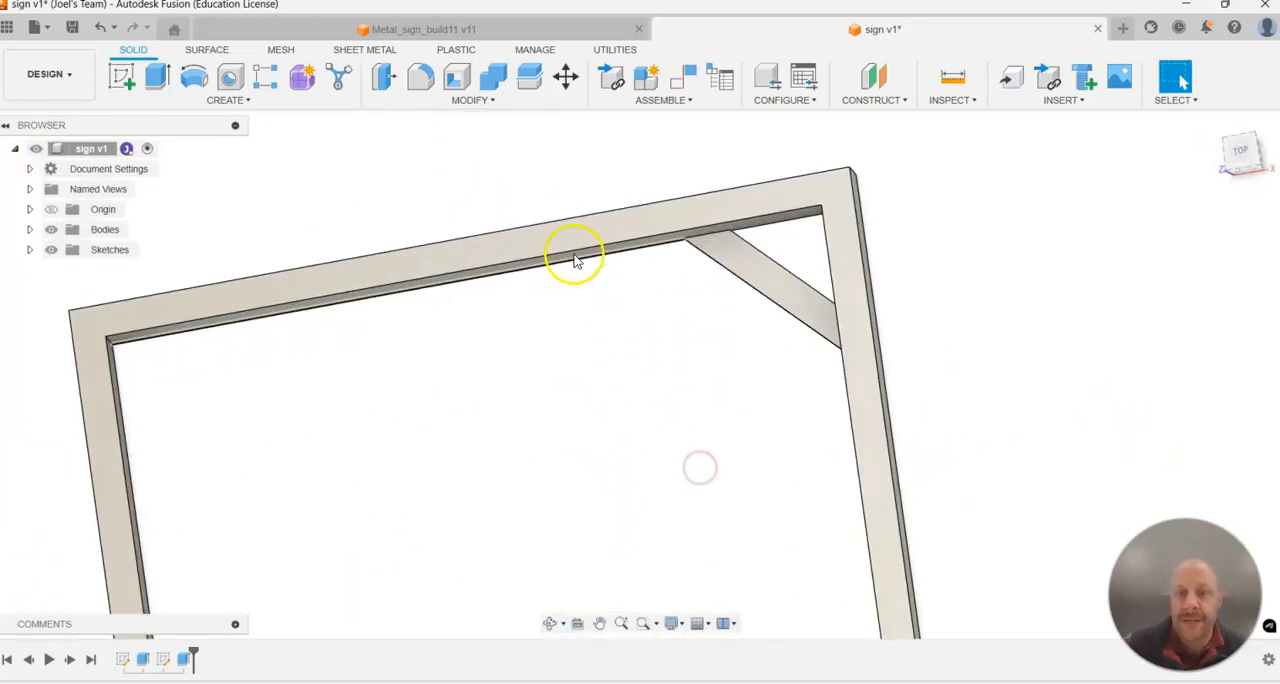
{"action": "left_click", "coordinate": [121, 78]}
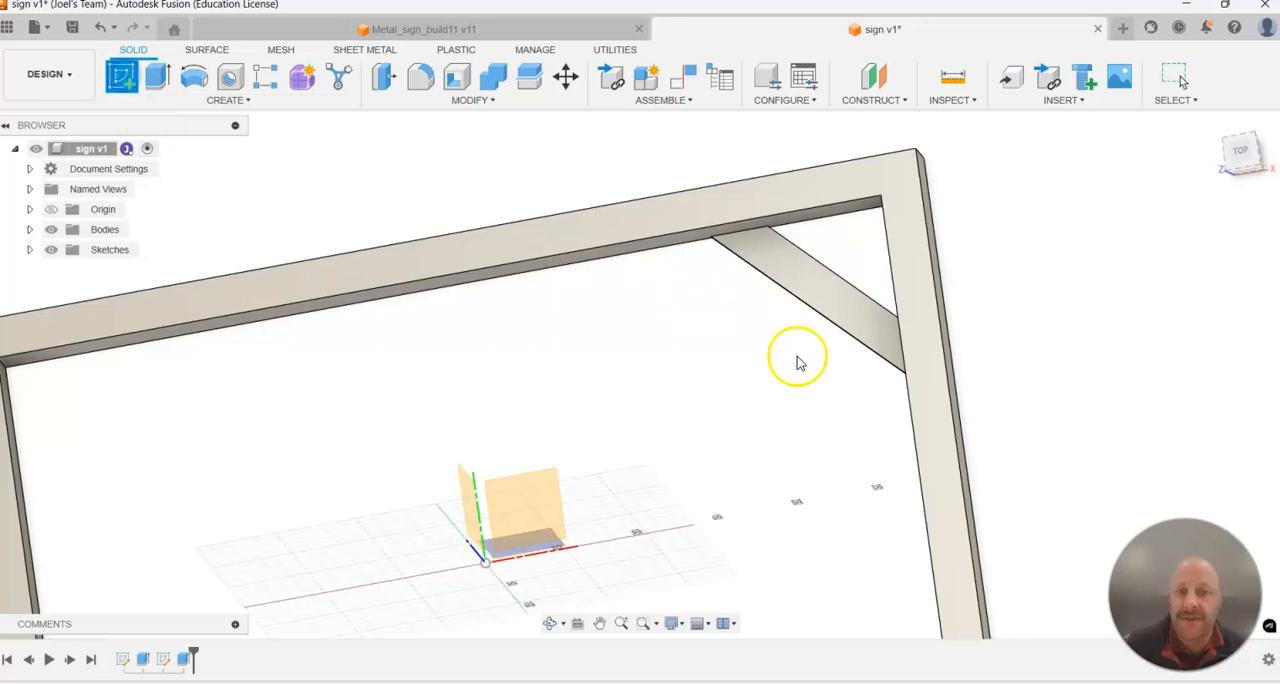
{"action": "mouse_move", "coordinate": [882, 391]}
{"action": "middle_mouse_down", "text": "shift"}
{"action": "mouse_move", "coordinate": [826, 383]}
{"action": "mouse_move", "coordinate": [1051, 383]}
{"action": "mouse_move", "coordinate": [1119, 412]}
{"action": "mouse_move", "coordinate": [1120, 387]}
{"action": "middle_mouse_up", "text": "shift"}
{"action": "left_click", "coordinate": [841, 262]}
{"action": "scroll", "coordinate": [962, 250], "scroll_direction": "down", "scroll_amount": 4}
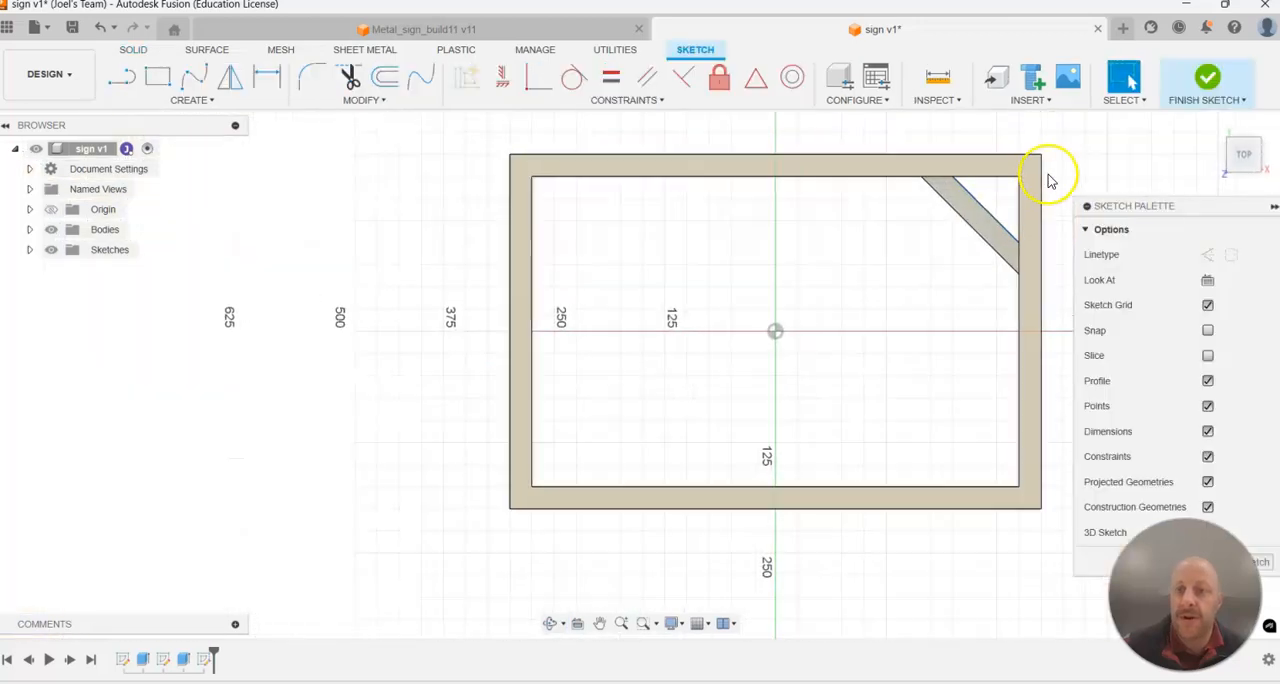
Draw a center-diameter circle about 18 mm across inside the diagonal brace.
{"action": "scroll", "coordinate": [945, 181], "scroll_direction": "up", "scroll_amount": 6}
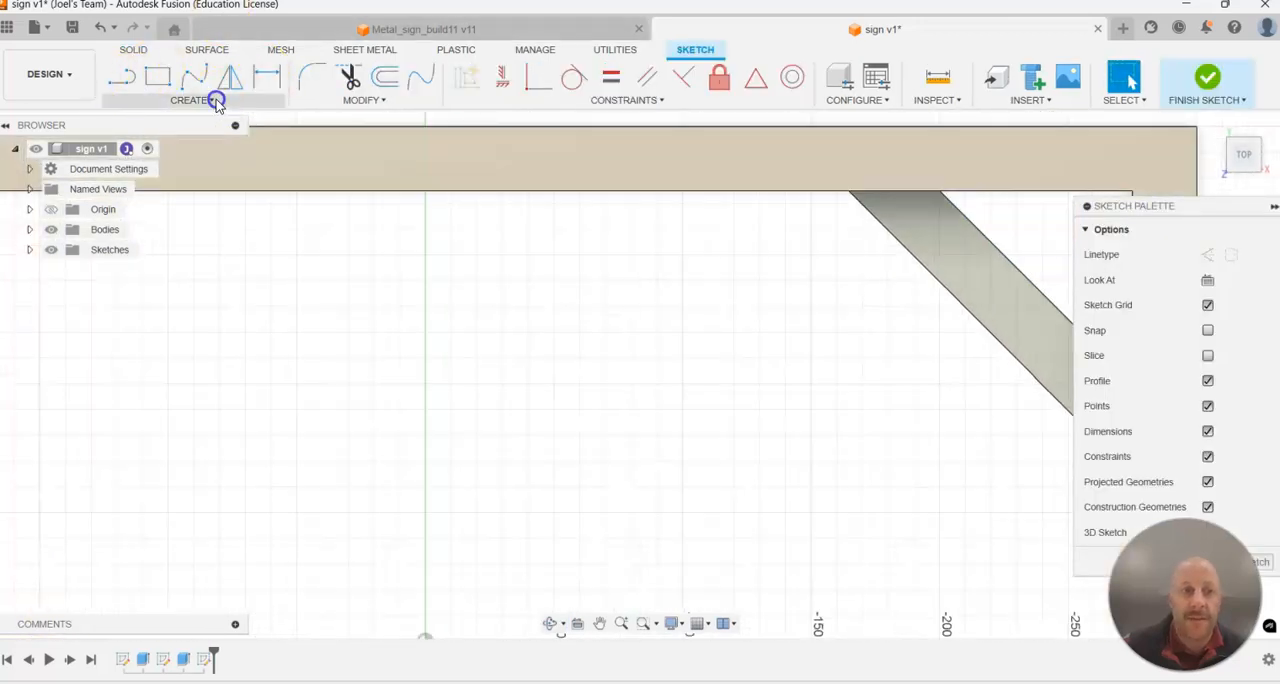
{"action": "left_click", "coordinate": [212, 99]}
{"action": "mouse_move", "coordinate": [211, 157]}
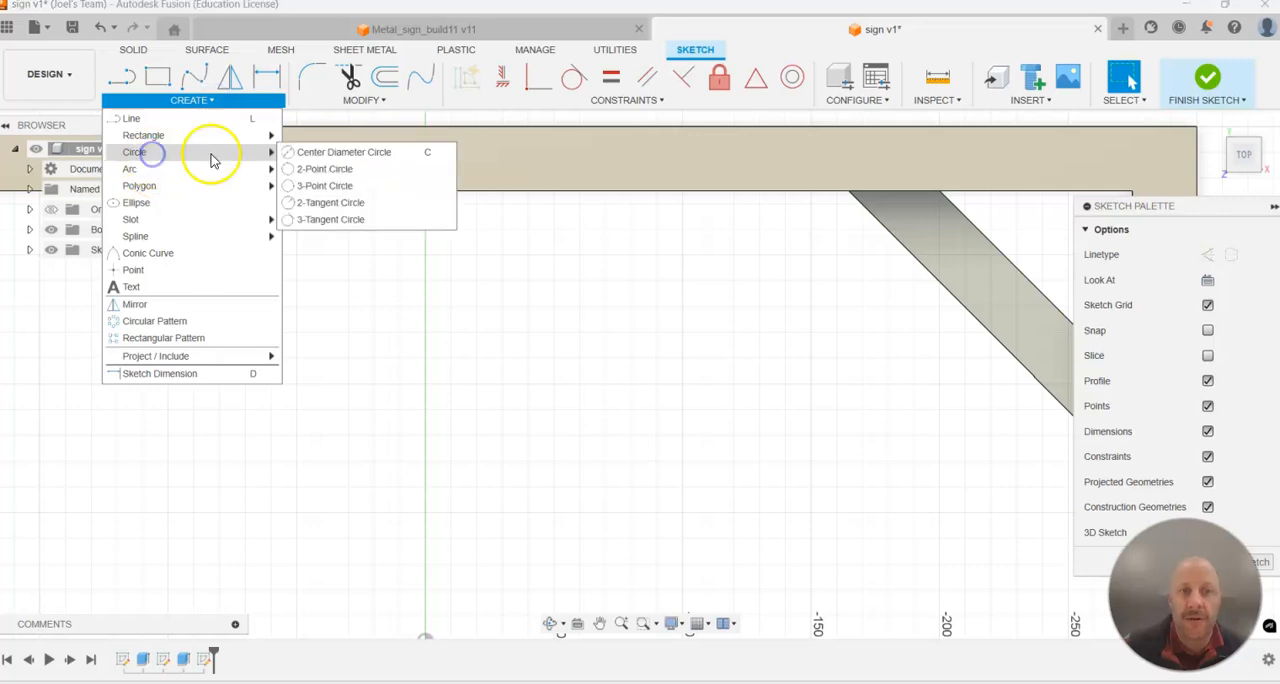
{"action": "left_click", "coordinate": [329, 151]}
{"action": "scroll", "coordinate": [1054, 277], "scroll_direction": "down", "scroll_amount": 1}
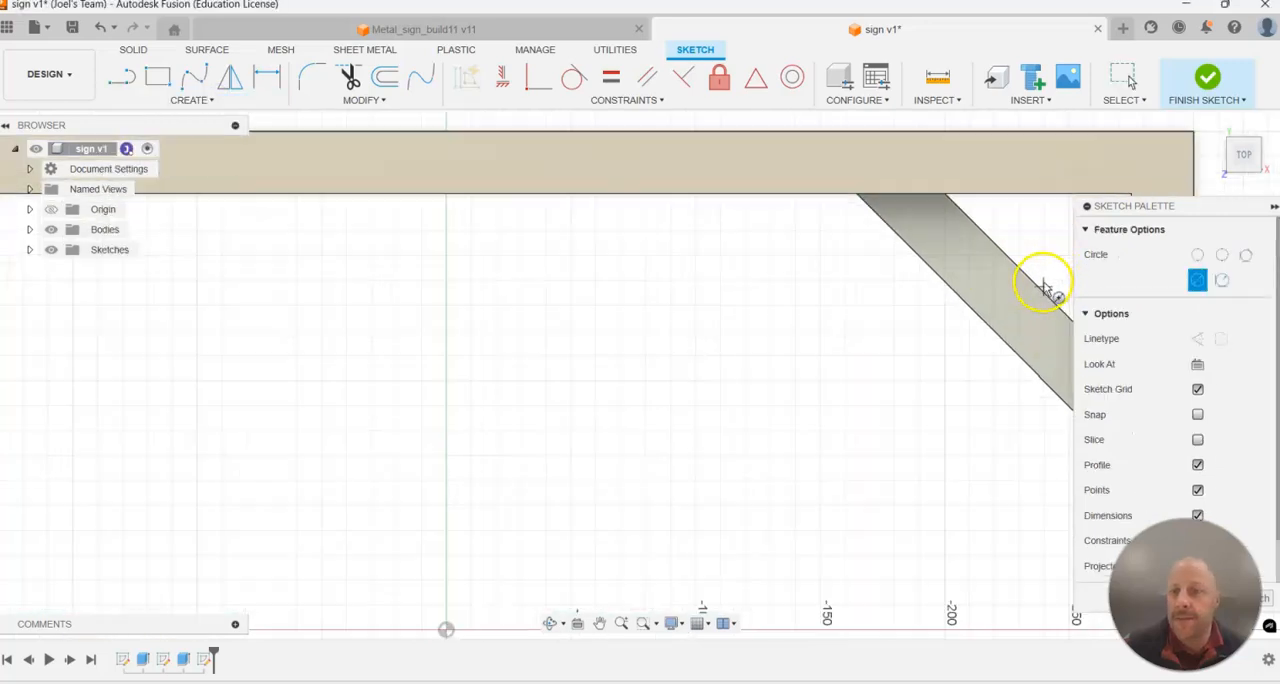
{"action": "left_click", "coordinate": [980, 272]}
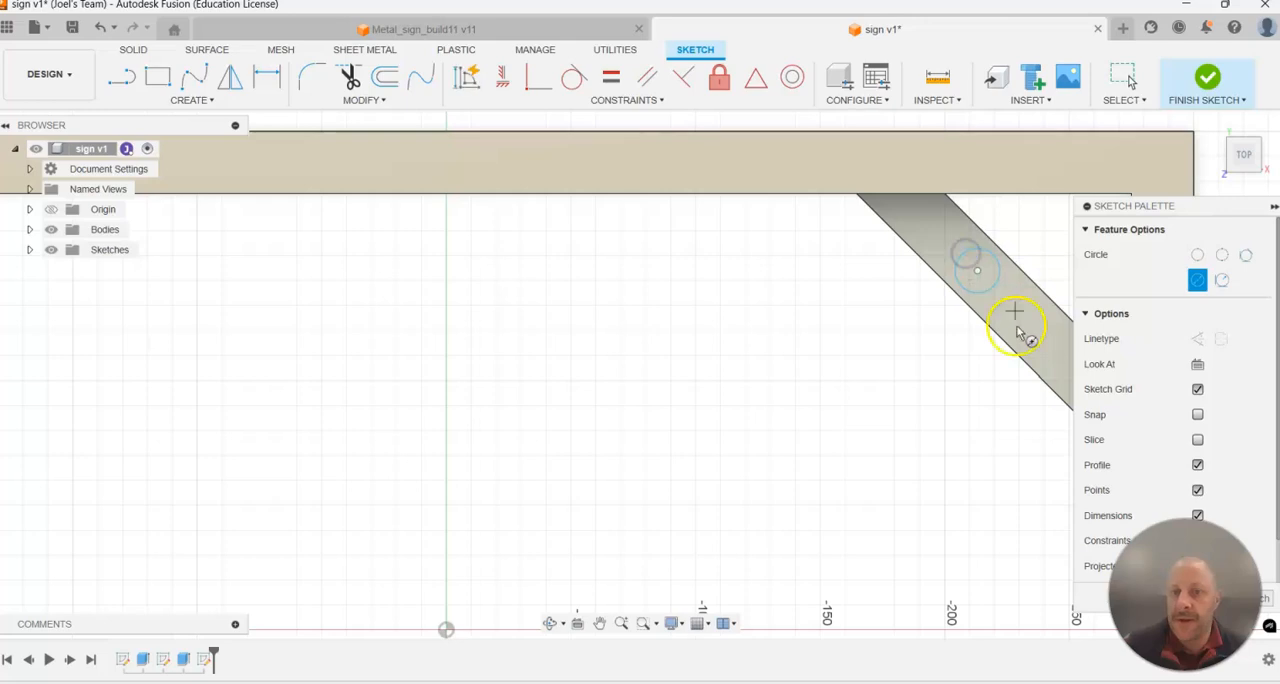
Dimension the circle's diameter at 6 mm.
{"action": "key", "text": "d"}
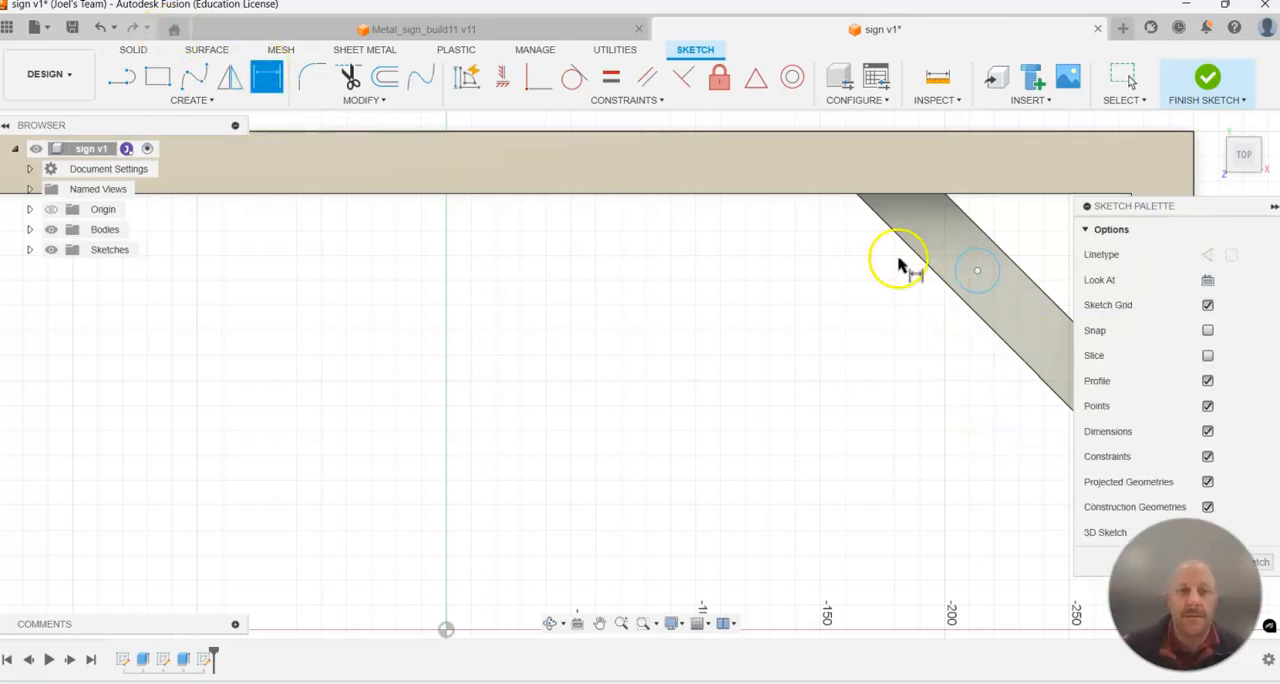
{"action": "left_click", "coordinate": [978, 262]}
{"action": "left_click", "coordinate": [823, 281]}
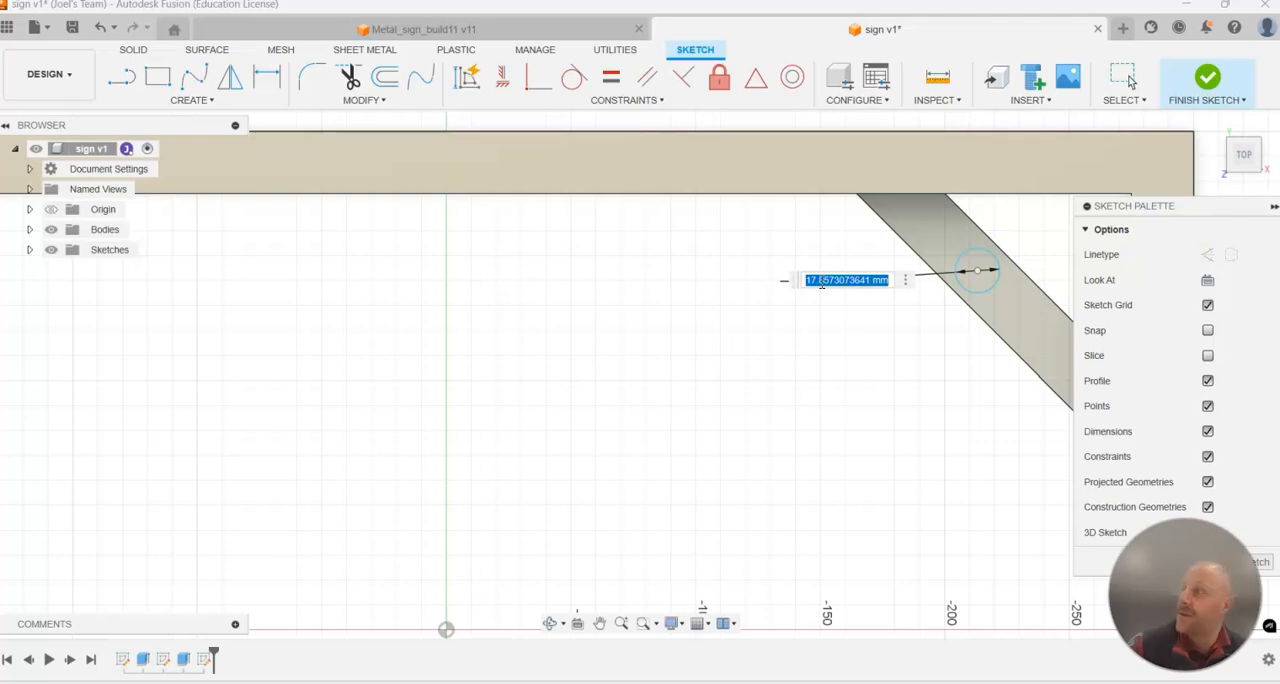
{"action": "key", "text": "Return"}
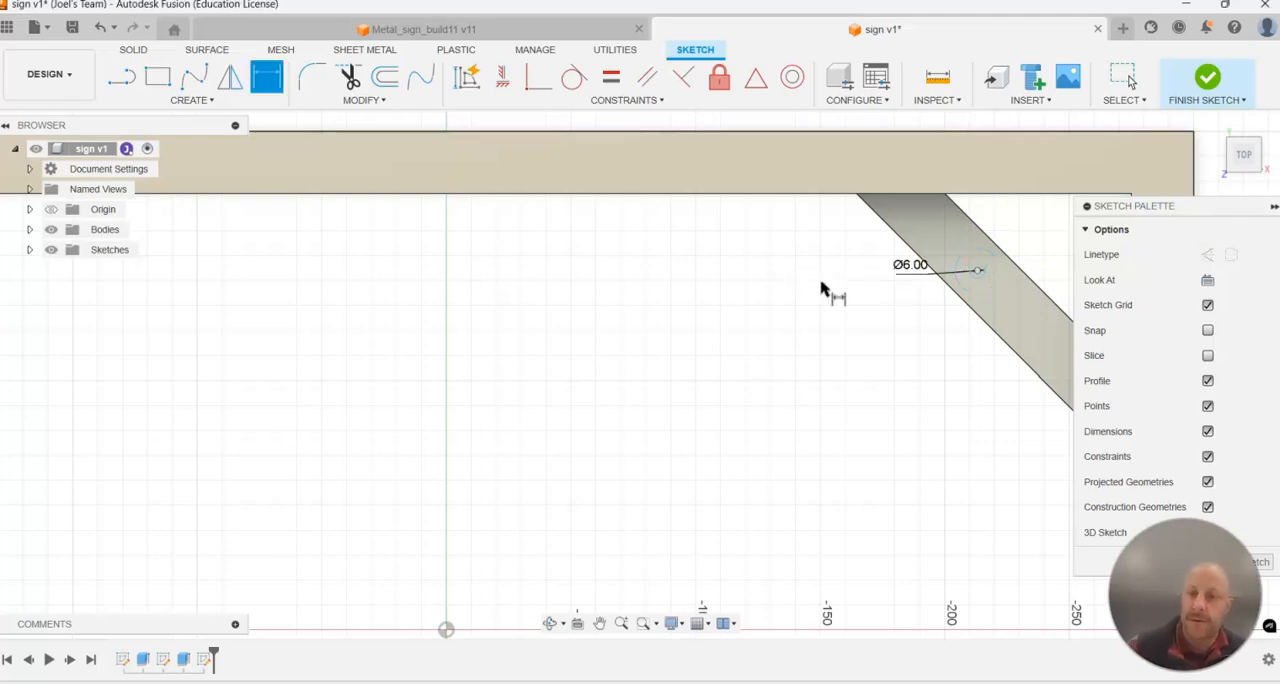
{"action": "key", "text": "Escape"}
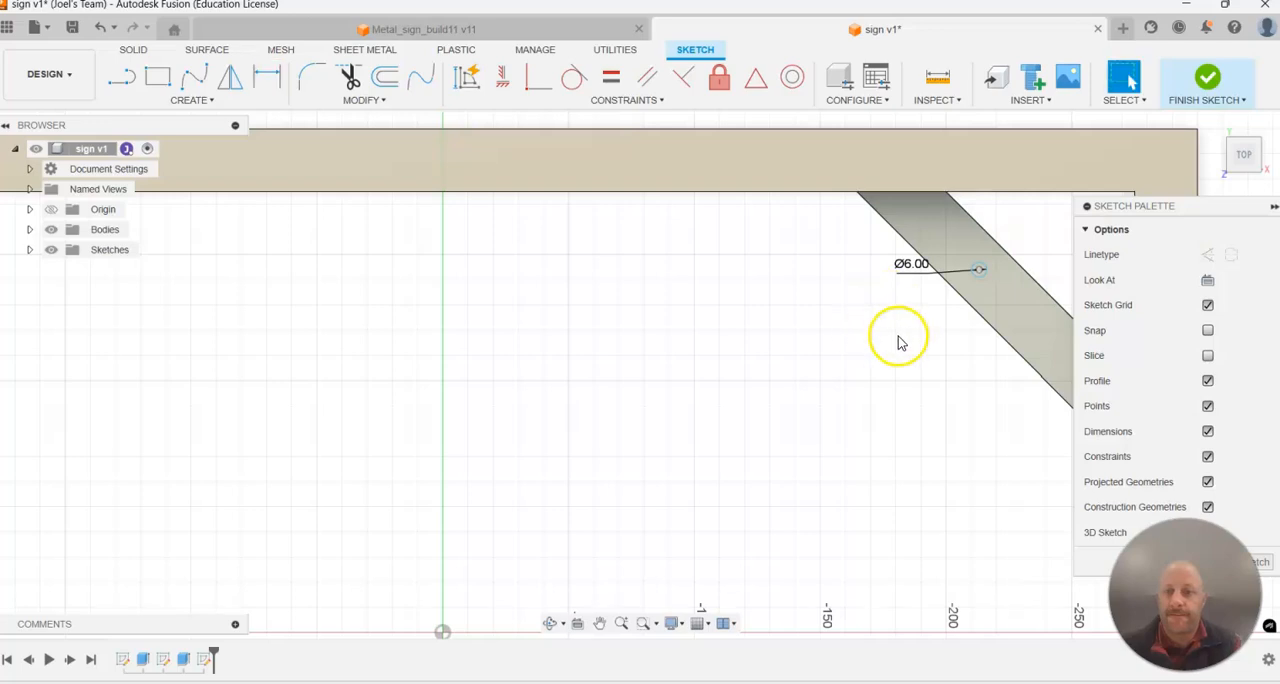
Draw a line from the brace's corner-side edge to the centre of the circle.
{"action": "scroll", "coordinate": [897, 337], "scroll_direction": "down", "scroll_amount": 3}
{"action": "scroll", "coordinate": [943, 349], "scroll_direction": "up", "scroll_amount": 3}
{"action": "mouse_move", "coordinate": [940, 268]}
{"action": "left_mouse_down"}
{"action": "mouse_move", "coordinate": [866, 284]}
{"action": "mouse_move", "coordinate": [889, 236]}
{"action": "mouse_move", "coordinate": [1087, 348]}
{"action": "left_mouse_up"}
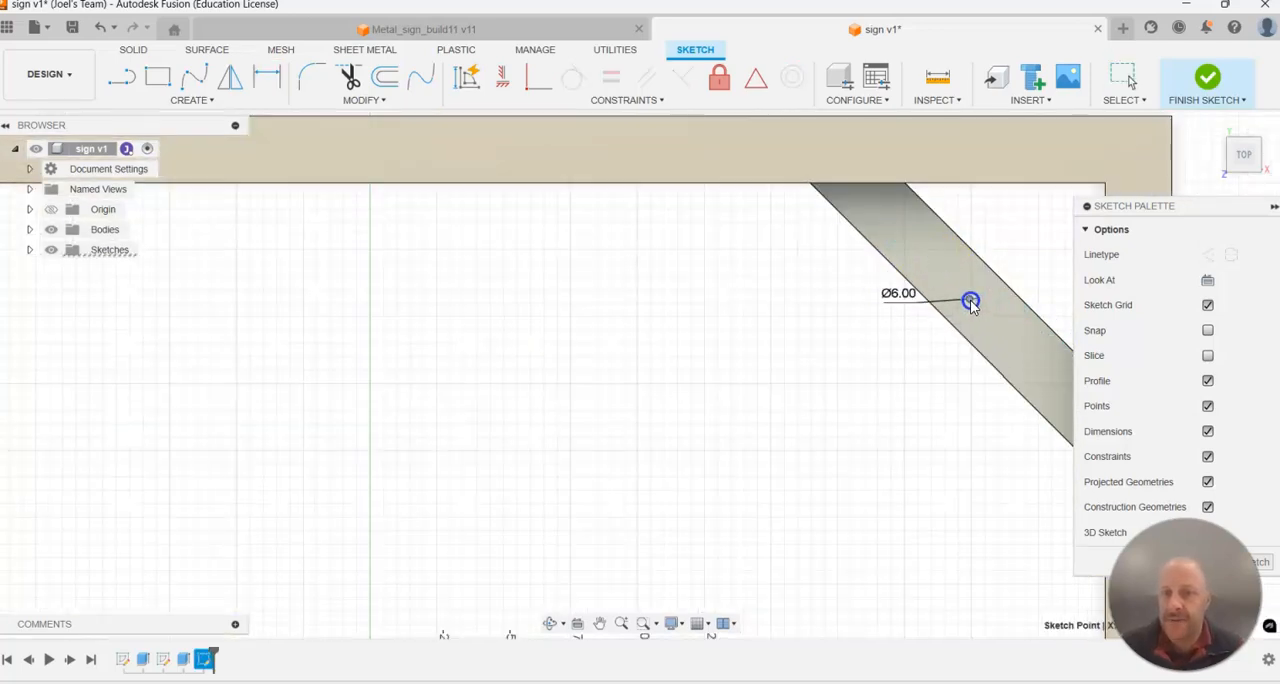
{"action": "key", "text": "l"}
{"action": "left_click", "coordinate": [965, 268]}
{"action": "scroll", "coordinate": [1032, 300], "scroll_direction": "up", "scroll_amount": 3}
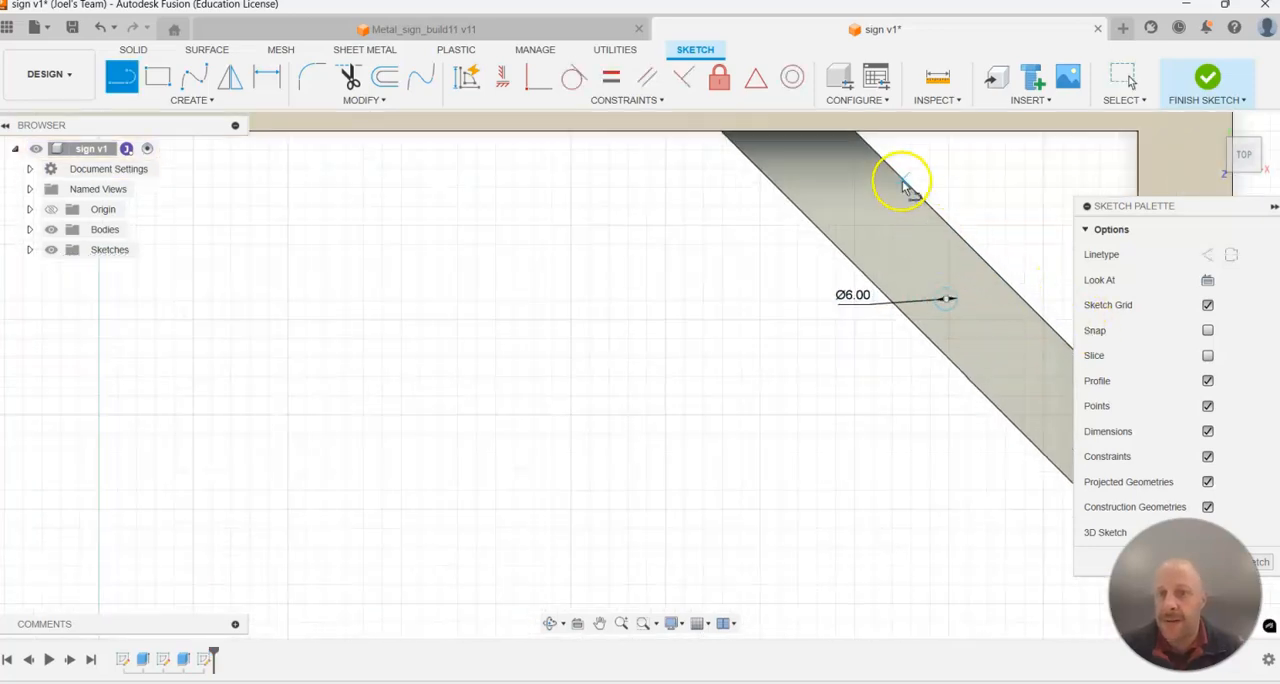
{"action": "left_click", "coordinate": [998, 276]}
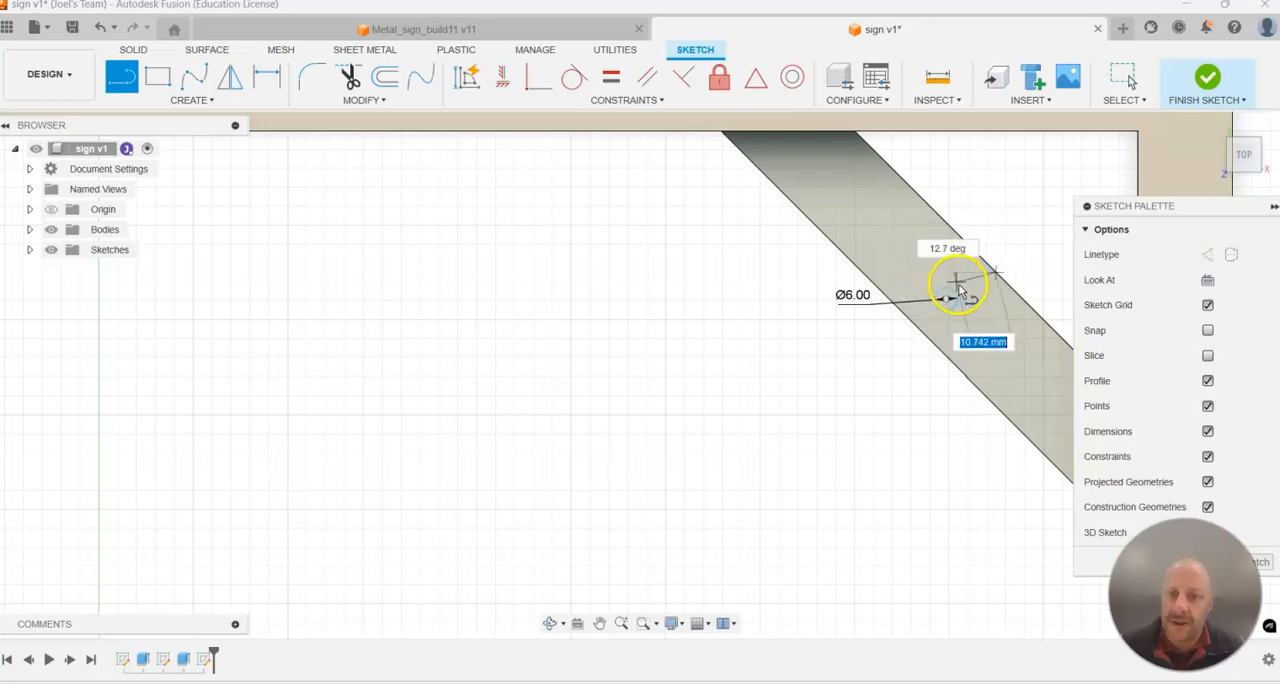
{"action": "left_click", "coordinate": [946, 300]}
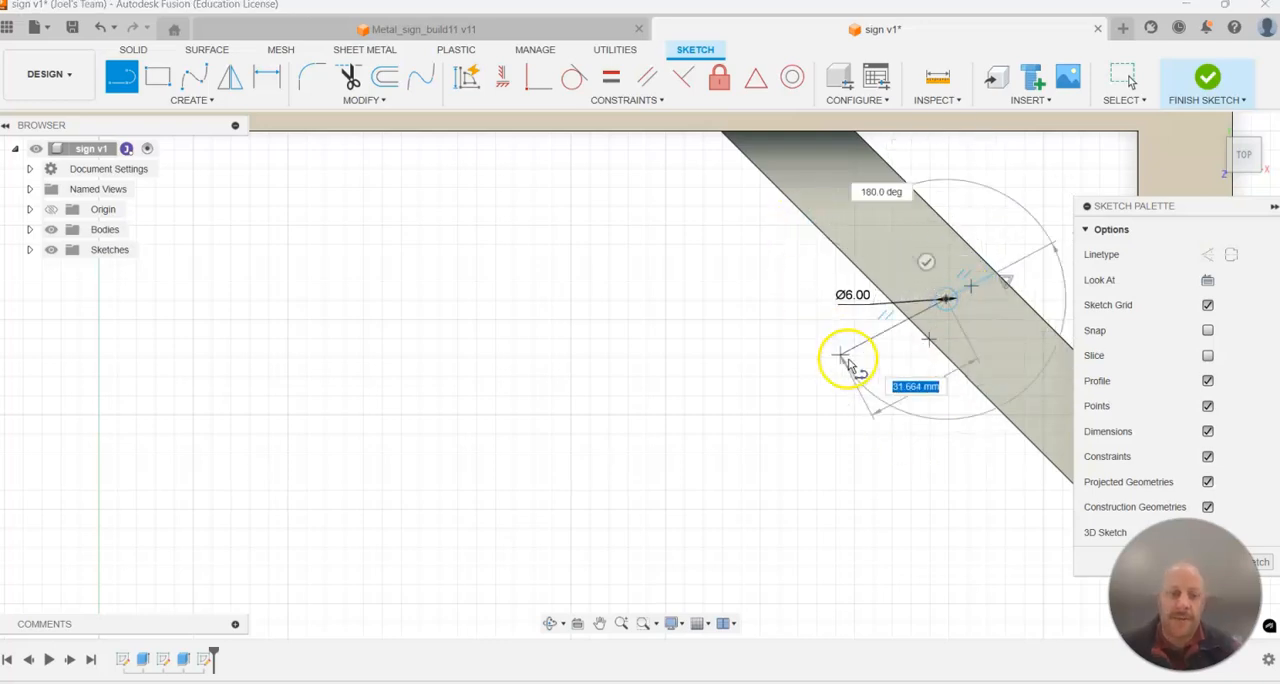
{"action": "key", "text": "Escape"}
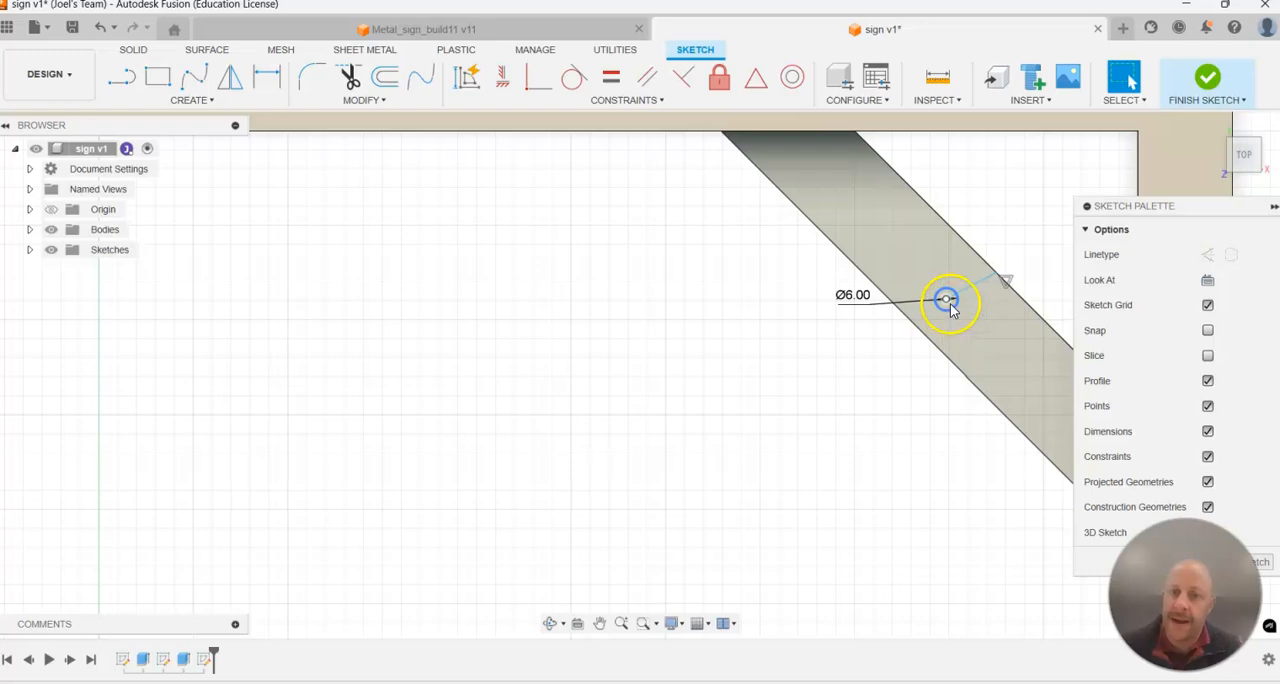
Constrain the line from the circle's centre perpendicular to the brace's corner-side edge.
{"action": "mouse_move", "coordinate": [946, 300]}
{"action": "left_mouse_down"}
{"action": "mouse_move", "coordinate": [826, 208]}
{"action": "mouse_move", "coordinate": [1017, 472]}
{"action": "mouse_move", "coordinate": [820, 285]}
{"action": "mouse_move", "coordinate": [988, 277]}
{"action": "mouse_move", "coordinate": [940, 290]}
{"action": "left_mouse_up"}
{"action": "left_click", "coordinate": [563, 328]}
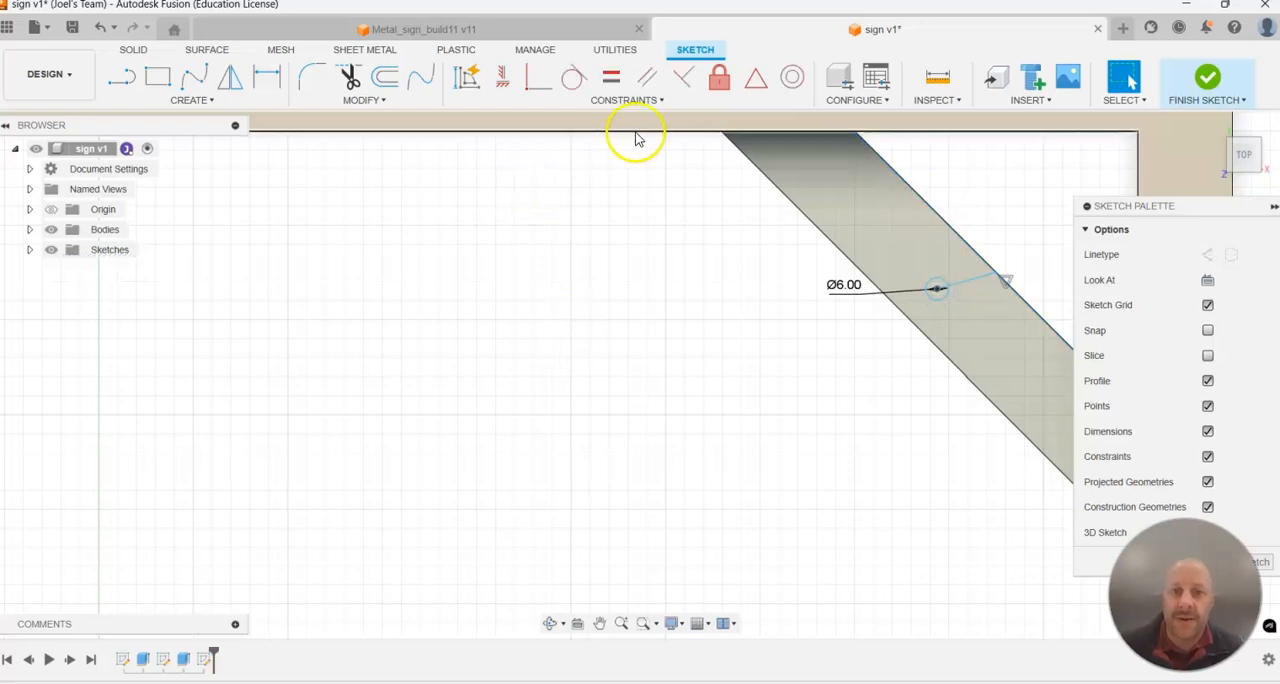
{"action": "left_click", "coordinate": [684, 78]}
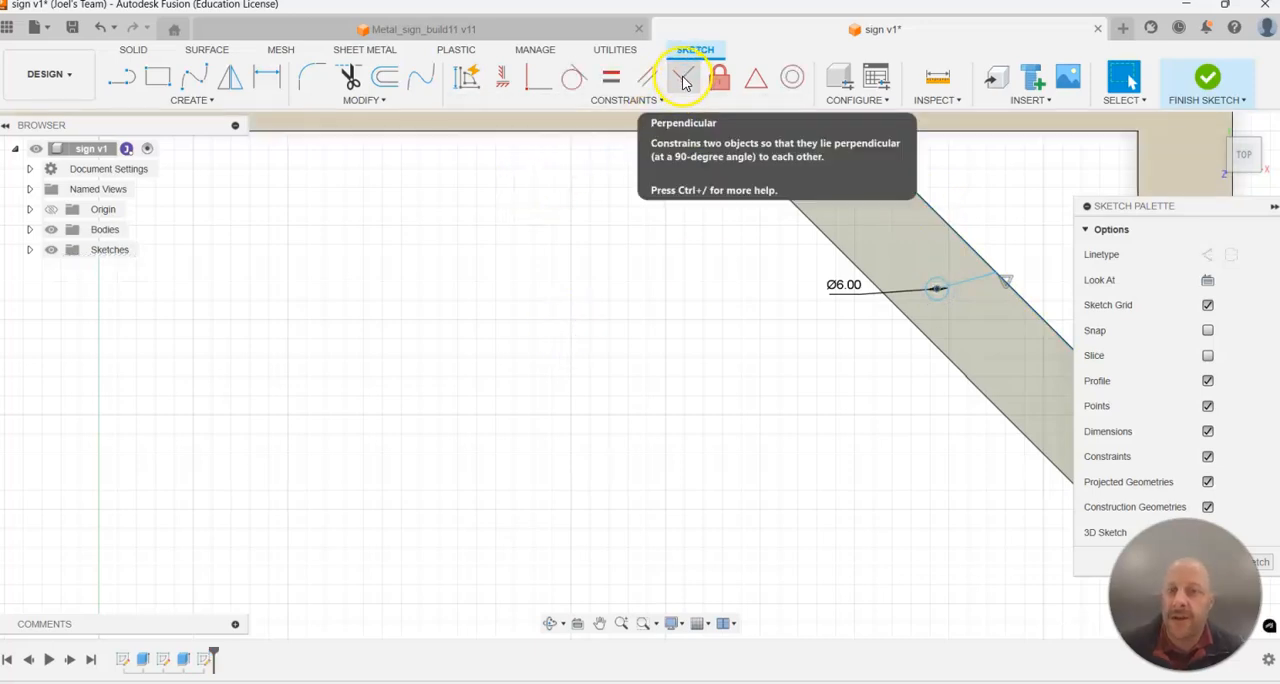
{"action": "left_click", "coordinate": [970, 287]}
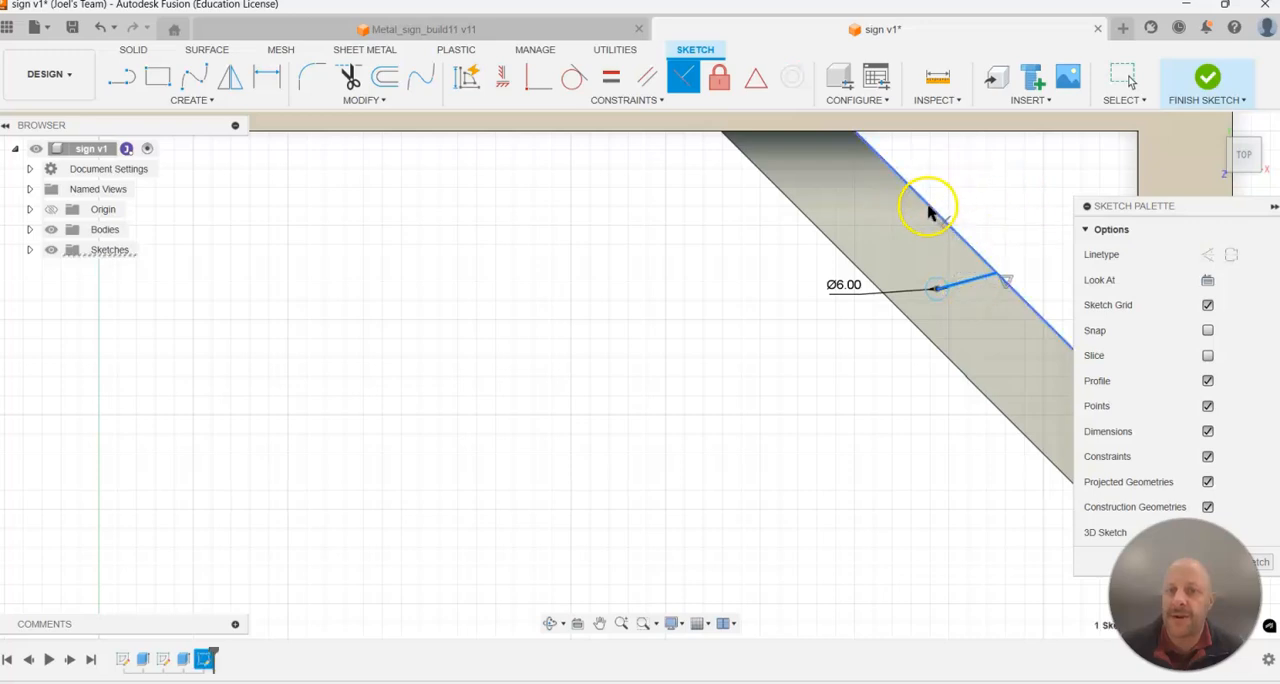
{"action": "left_click", "coordinate": [928, 212]}
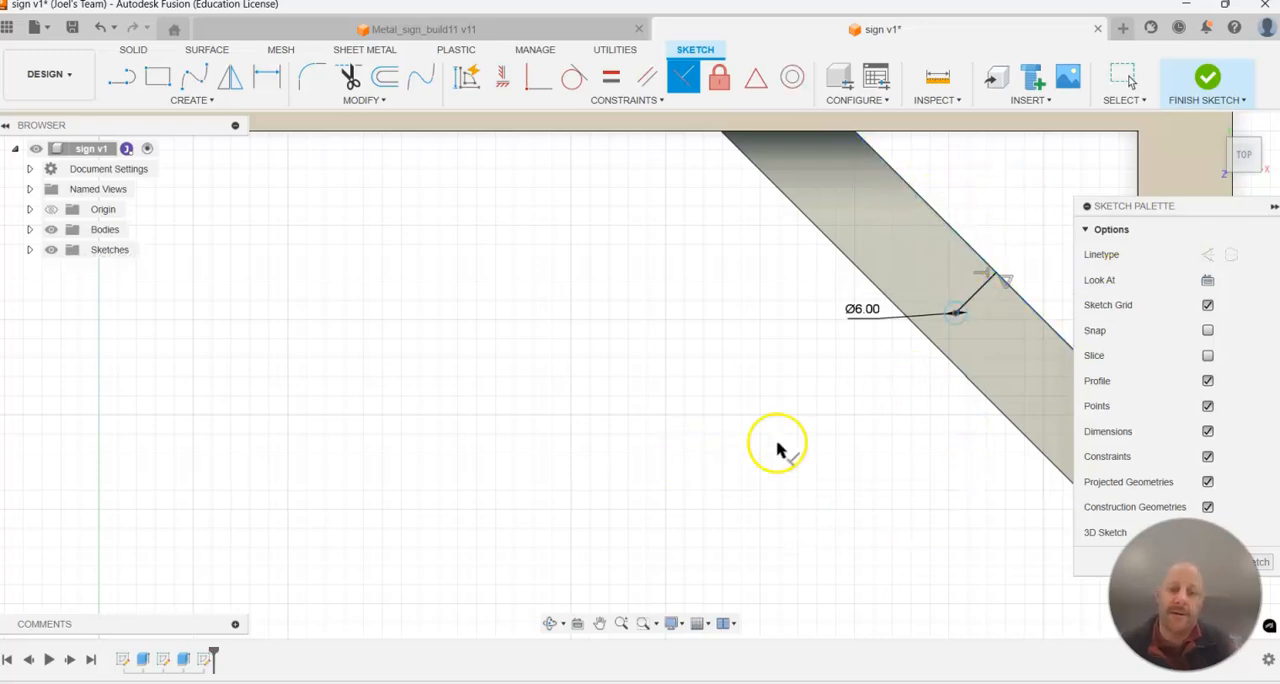
{"action": "key", "text": "Escape"}
Draw a second line at 45 degrees from the circle's centre to the brace's opposite edge, continuing the first line.
{"action": "scroll", "coordinate": [1035, 226], "scroll_direction": "up", "scroll_amount": 1}
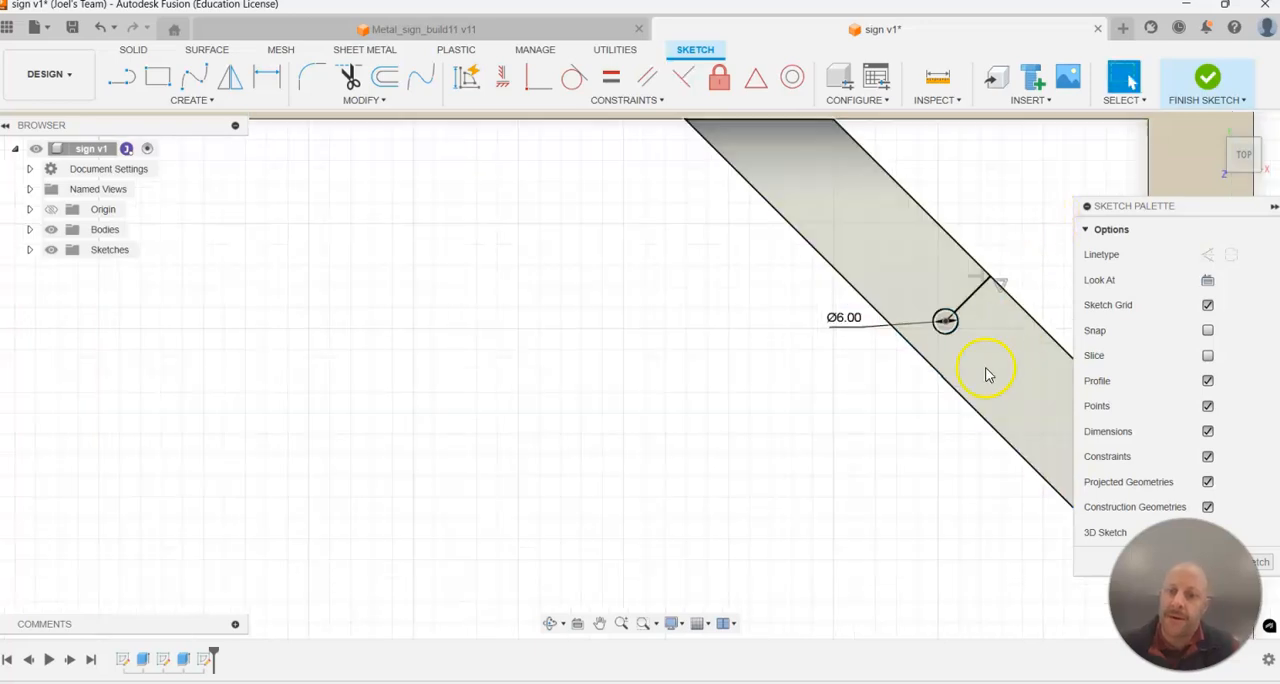
{"action": "mouse_move", "coordinate": [958, 312]}
{"action": "left_mouse_down"}
{"action": "mouse_move", "coordinate": [932, 337]}
{"action": "mouse_move", "coordinate": [965, 305]}
{"action": "mouse_move", "coordinate": [955, 311]}
{"action": "left_mouse_up"}
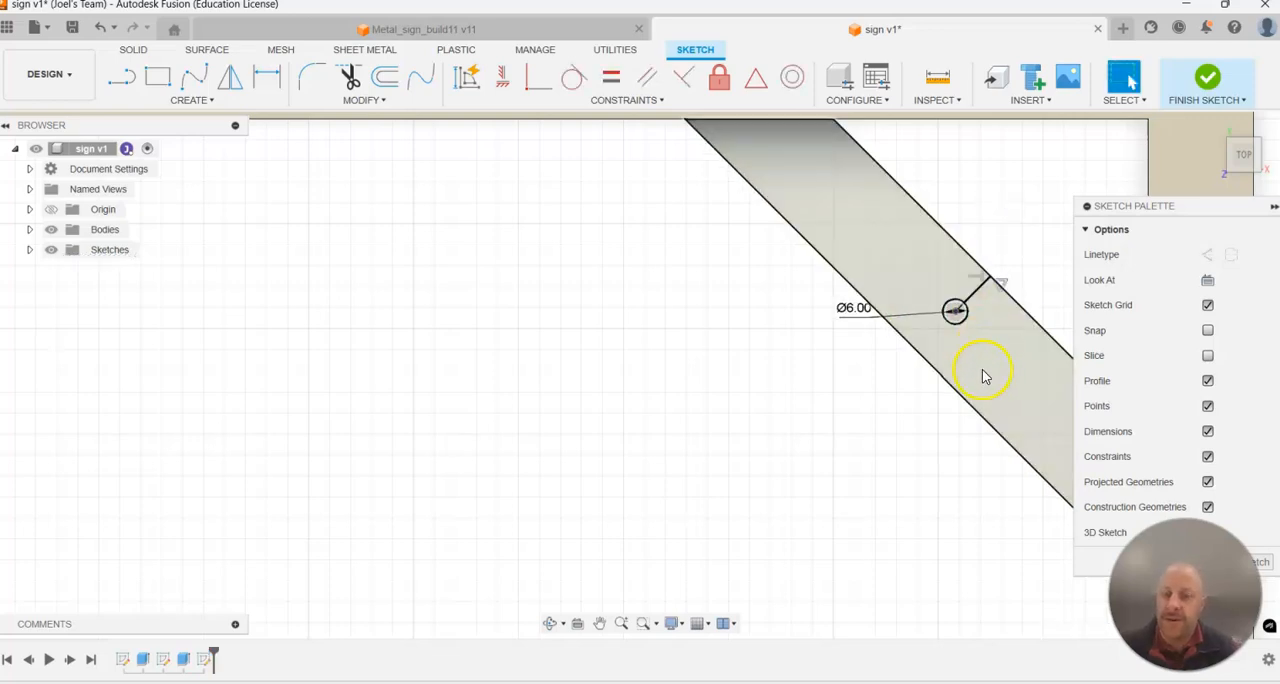
{"action": "key", "text": "l"}
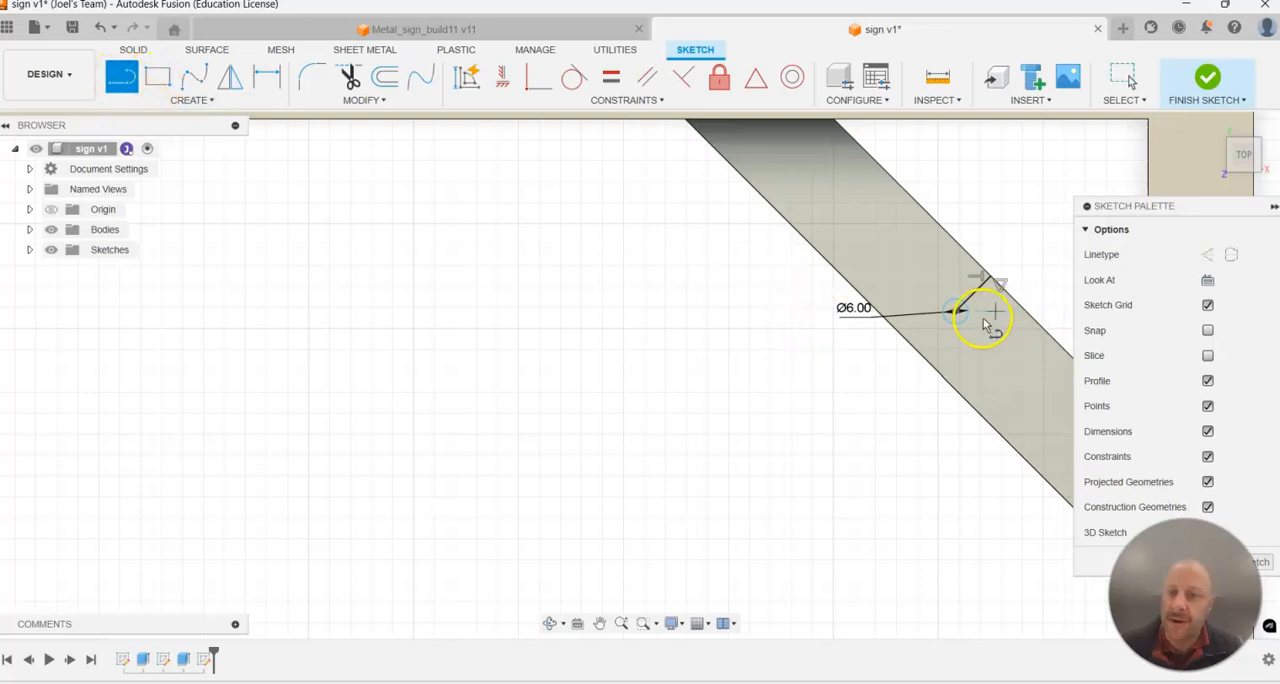
{"action": "left_click", "coordinate": [956, 313]}
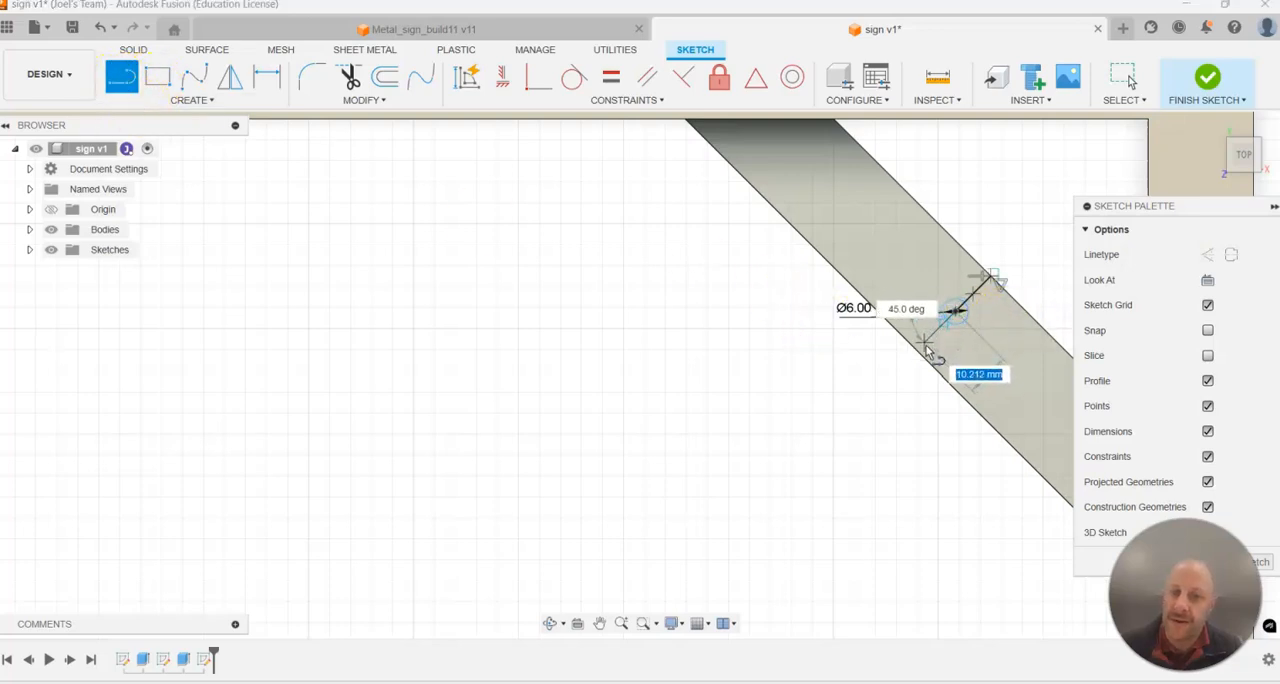
{"action": "left_click", "coordinate": [918, 354]}
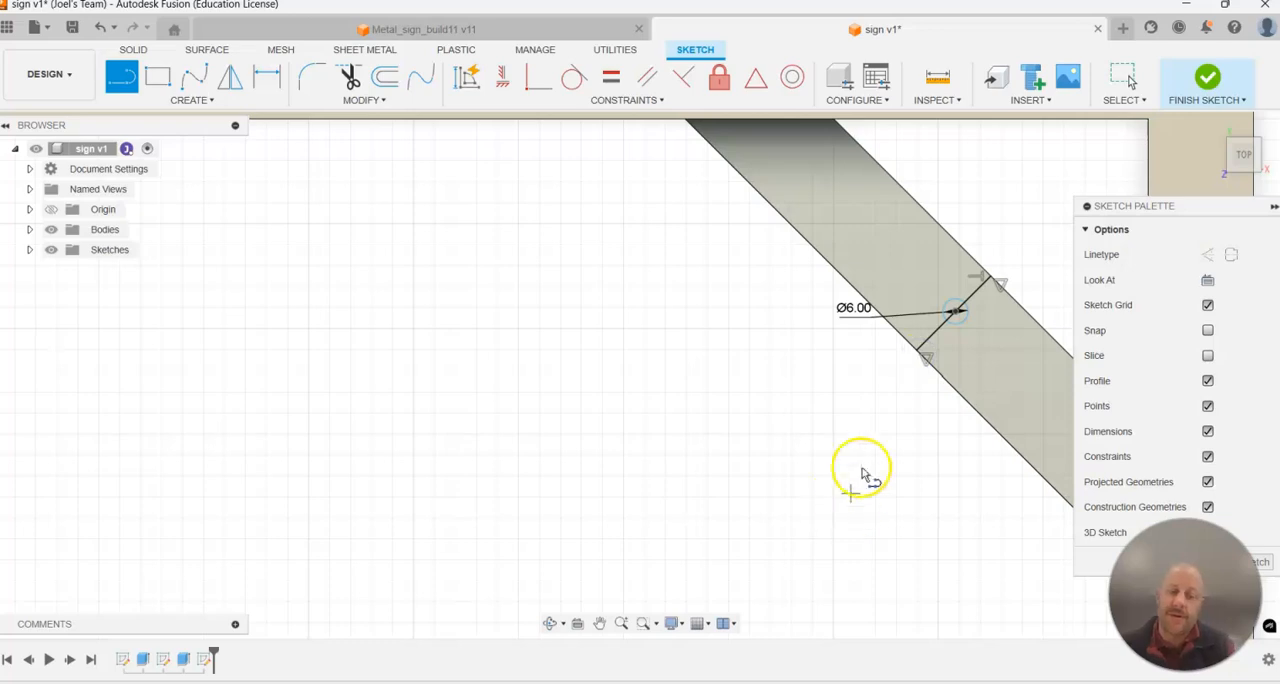
{"action": "key", "text": "Escape"}
Convert both lines running from the circle's centre to the brace edges into construction lines.
{"action": "left_click", "coordinate": [938, 338]}
{"action": "left_click", "coordinate": [981, 291]}
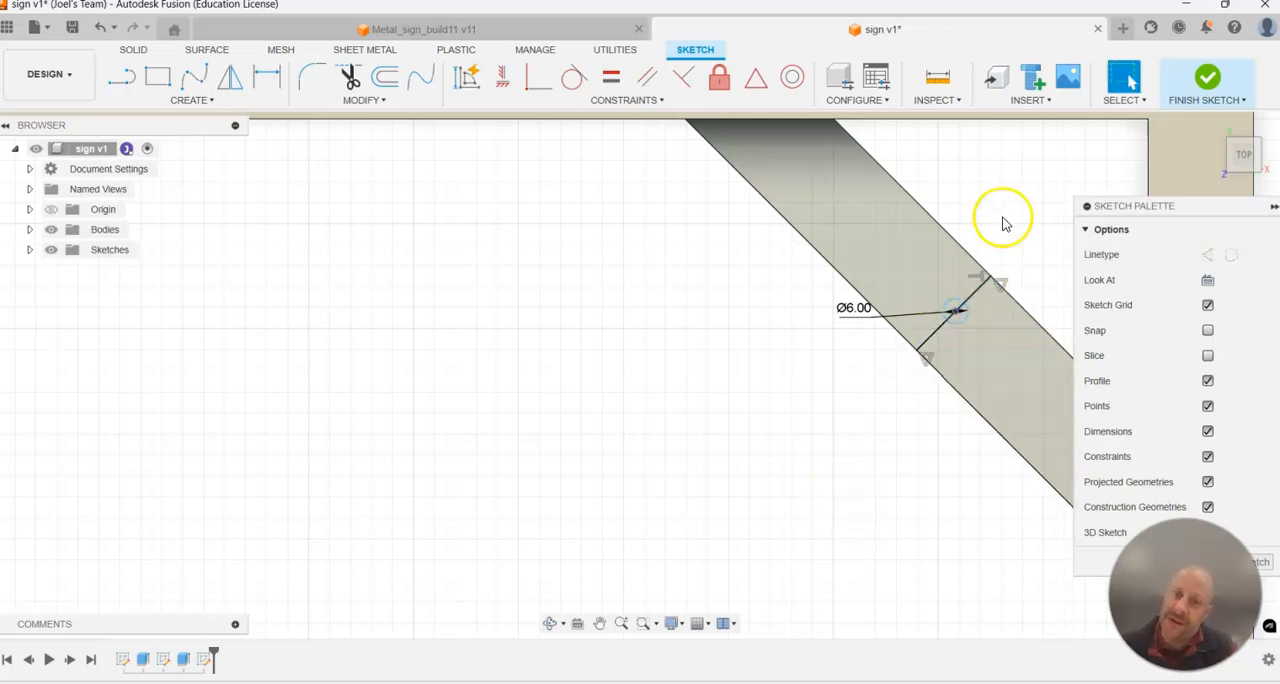
{"action": "left_click", "coordinate": [935, 342]}
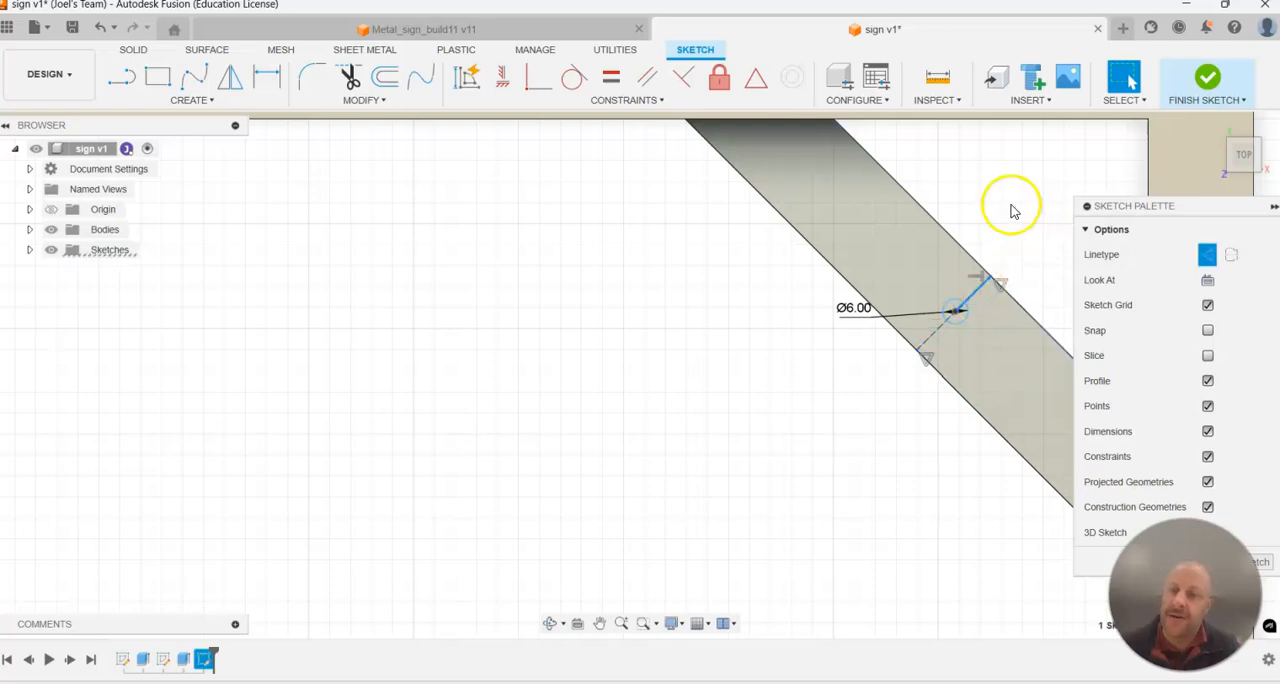
{"action": "left_click", "coordinate": [1012, 210]}
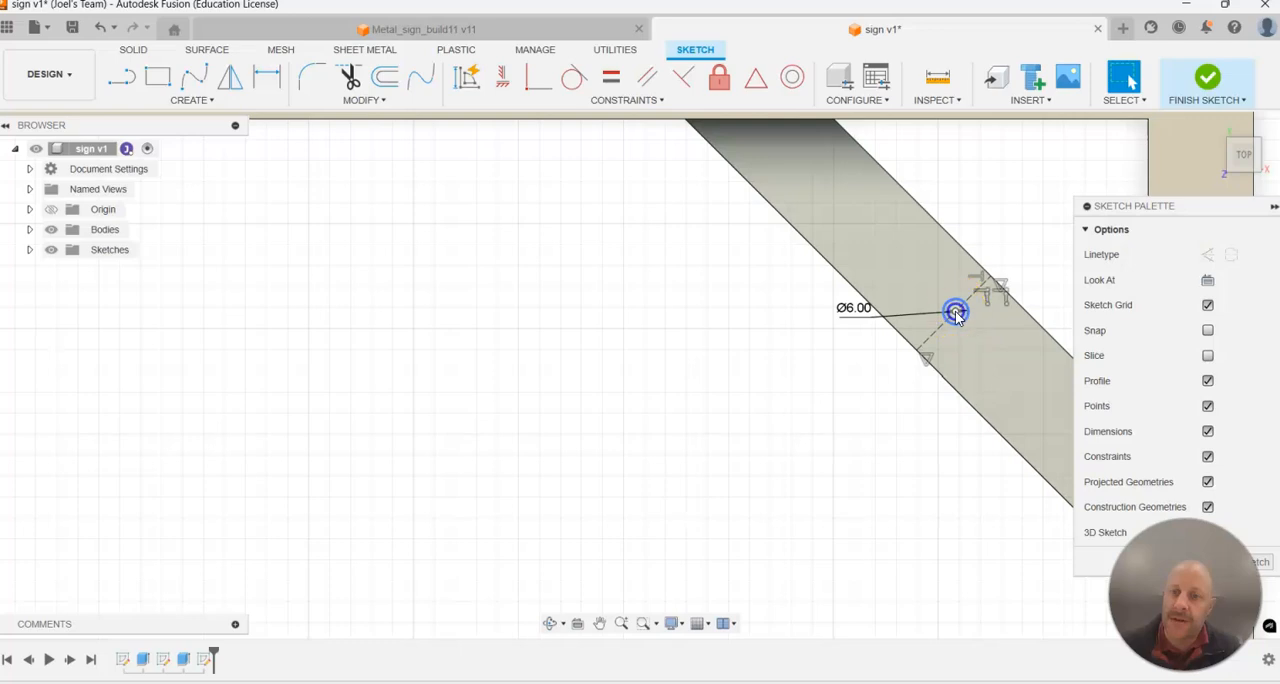
Apply an Equal constraint to the two construction lines to centre the circle across the brace's width.
{"action": "left_click_drag", "start_coordinate": [956, 316], "coordinate": [969, 303]}
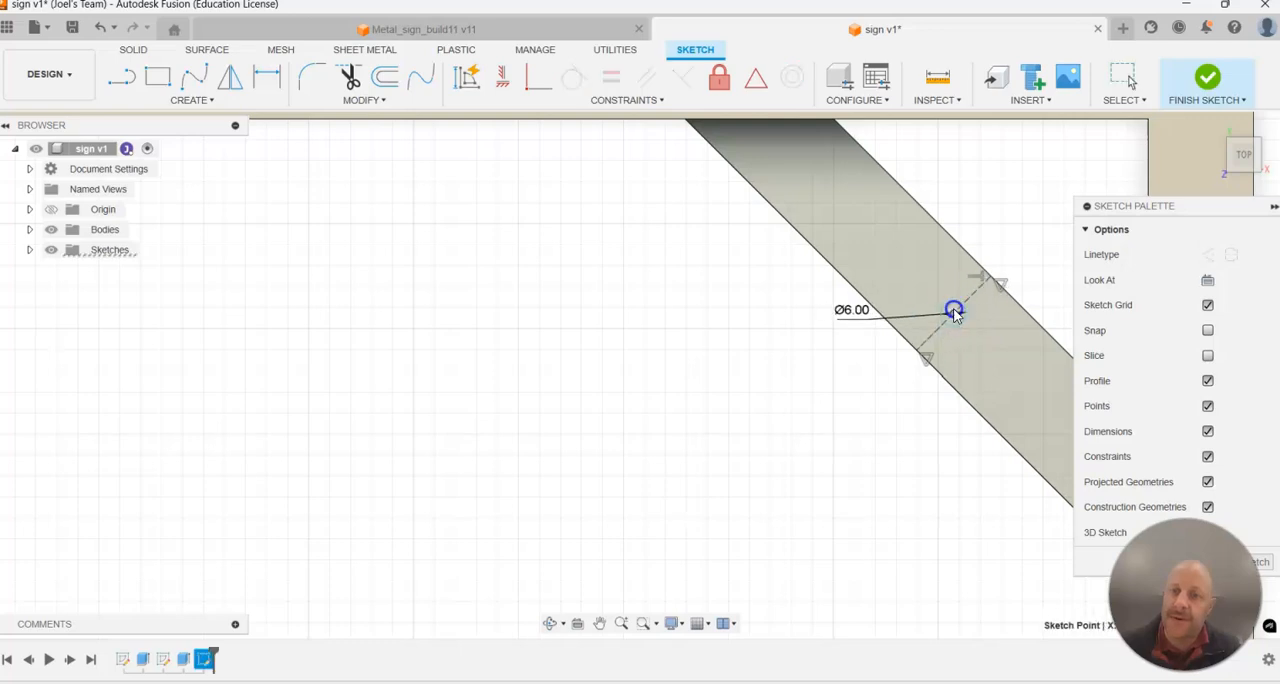
{"action": "left_click", "coordinate": [977, 295]}
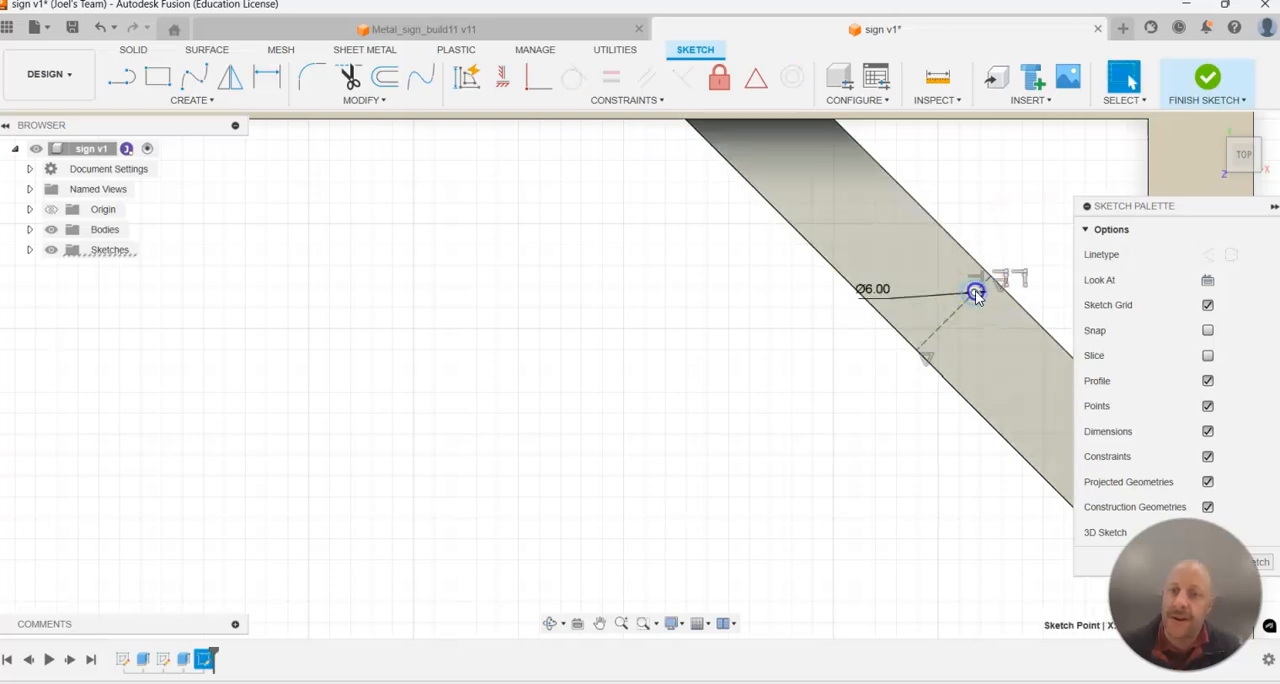
{"action": "left_click_drag", "start_coordinate": [977, 295], "coordinate": [960, 309]}
{"action": "left_click", "coordinate": [975, 206]}
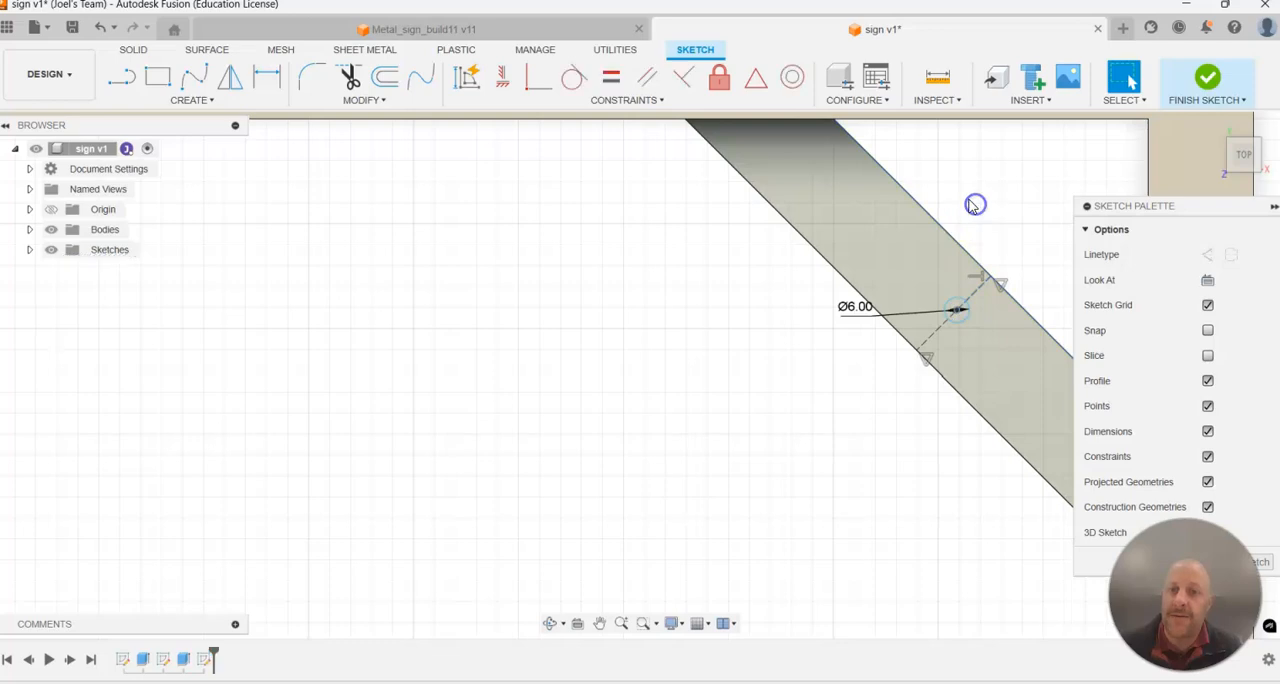
{"action": "left_click", "coordinate": [611, 78]}
{"action": "left_click", "coordinate": [903, 224]}
{"action": "left_click", "coordinate": [972, 299]}
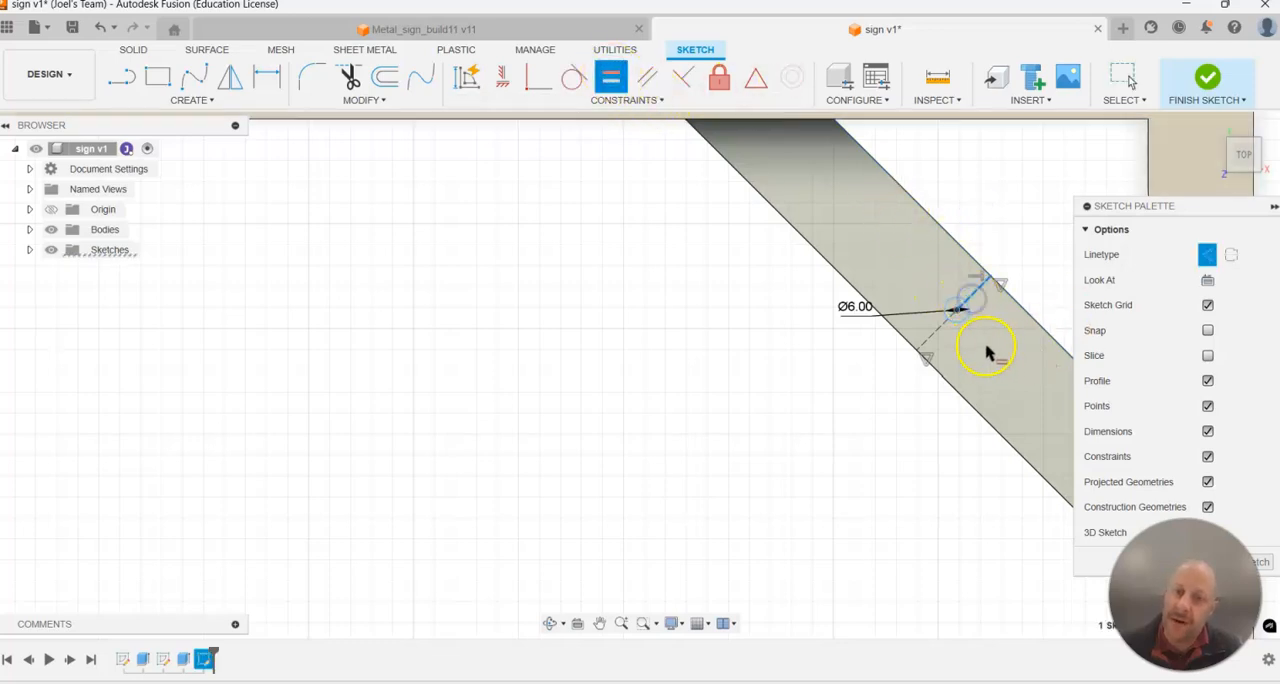
{"action": "left_click", "coordinate": [935, 338]}
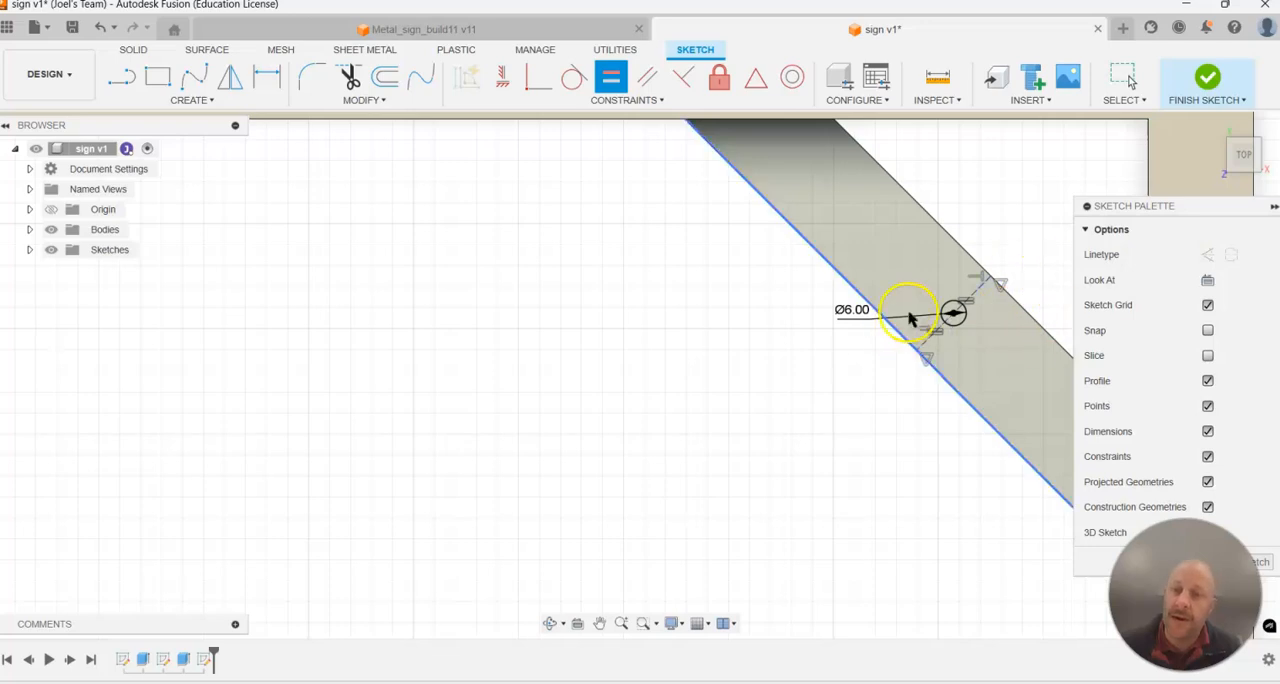
Finish the sketch and extrude the 6 mm circle 28 mm downward as a cut through the corner brace.
{"action": "scroll", "coordinate": [914, 340], "scroll_direction": "down", "scroll_amount": 4}
{"action": "left_click", "coordinate": [1207, 78]}
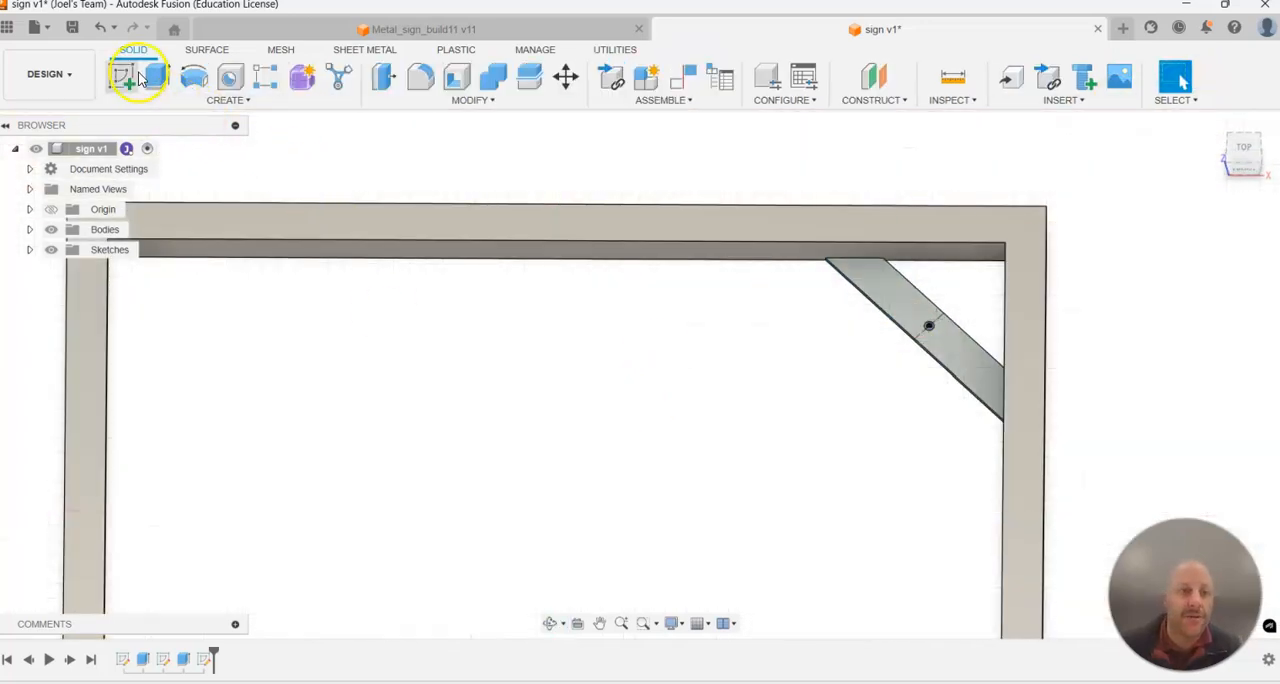
{"action": "left_click", "coordinate": [157, 77]}
{"action": "scroll", "coordinate": [400, 190], "scroll_direction": "up", "scroll_amount": 1}
{"action": "scroll", "coordinate": [894, 400], "scroll_direction": "up", "scroll_amount": 2}
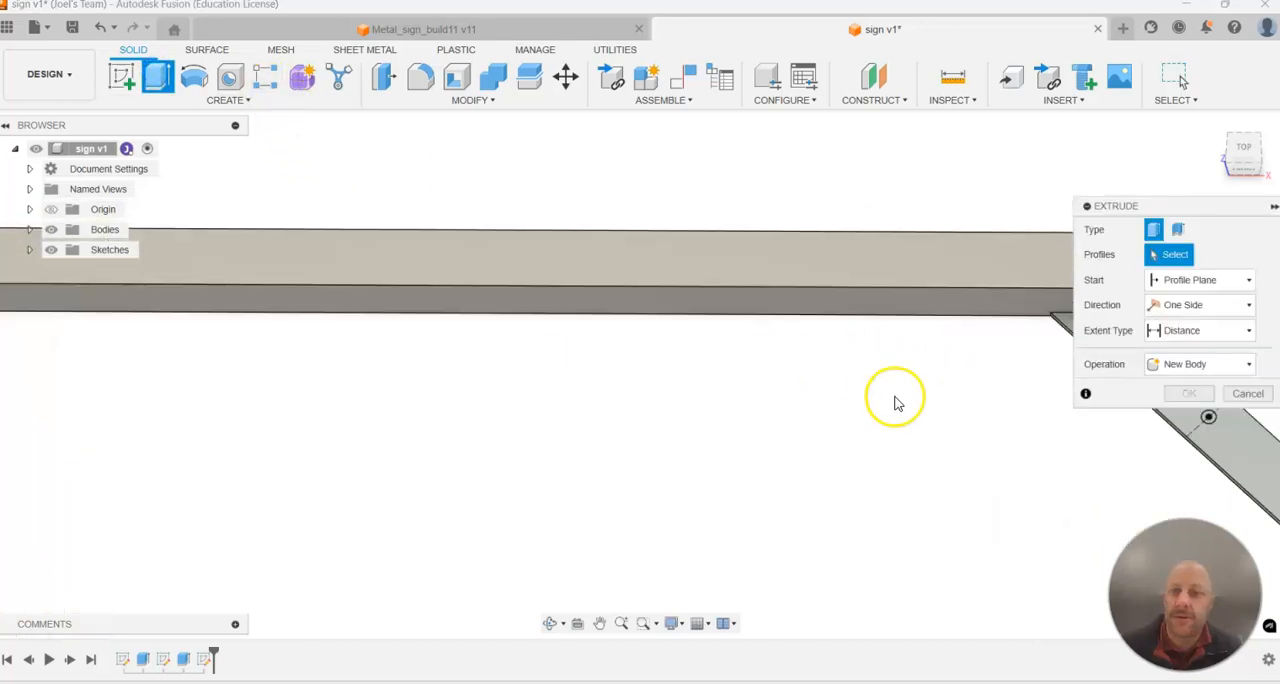
{"action": "scroll", "coordinate": [980, 471], "scroll_direction": "down", "scroll_amount": 3}
{"action": "scroll", "coordinate": [1074, 457], "scroll_direction": "up", "scroll_amount": 5}
{"action": "scroll", "coordinate": [1045, 443], "scroll_direction": "up", "scroll_amount": 2}
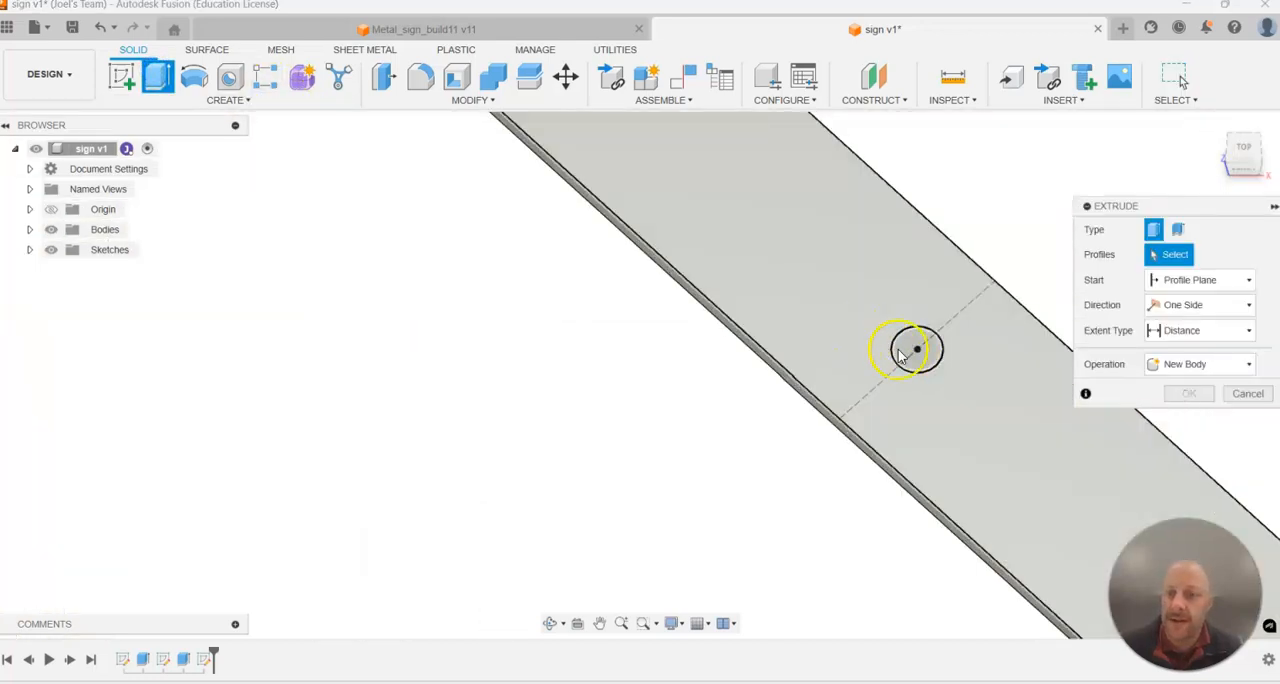
{"action": "left_click", "coordinate": [914, 346]}
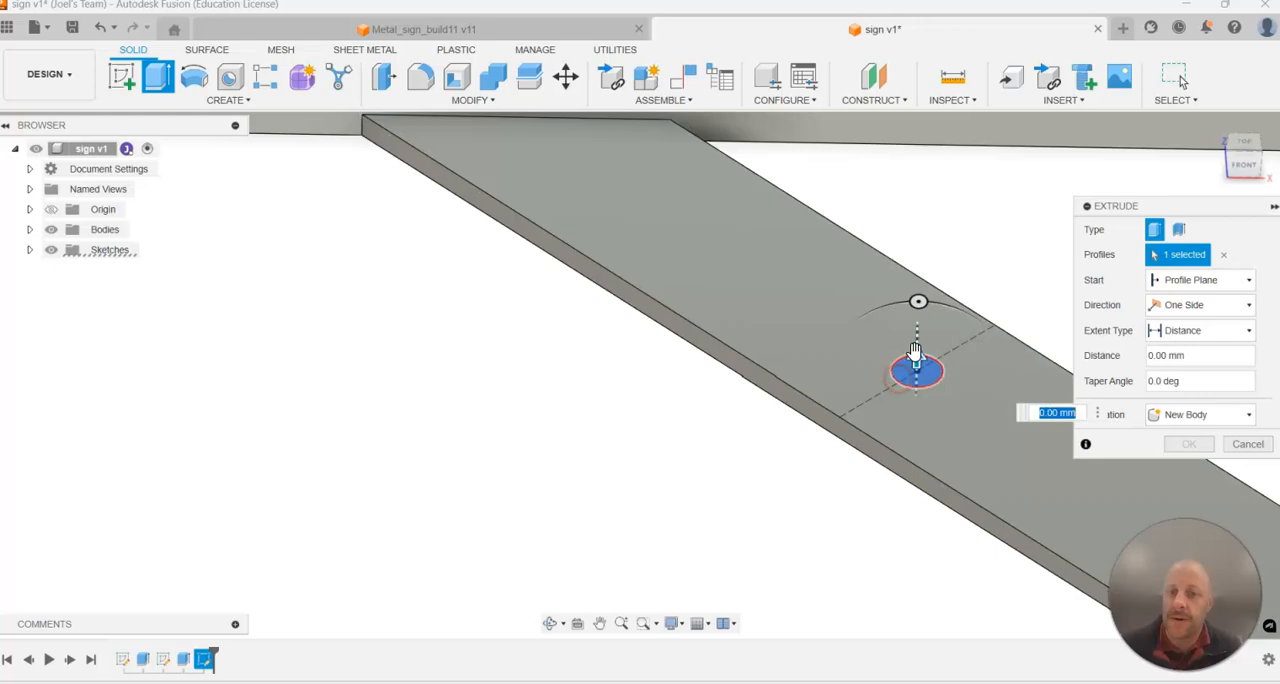
{"action": "left_click_drag", "start_coordinate": [916, 360], "coordinate": [921, 556]}
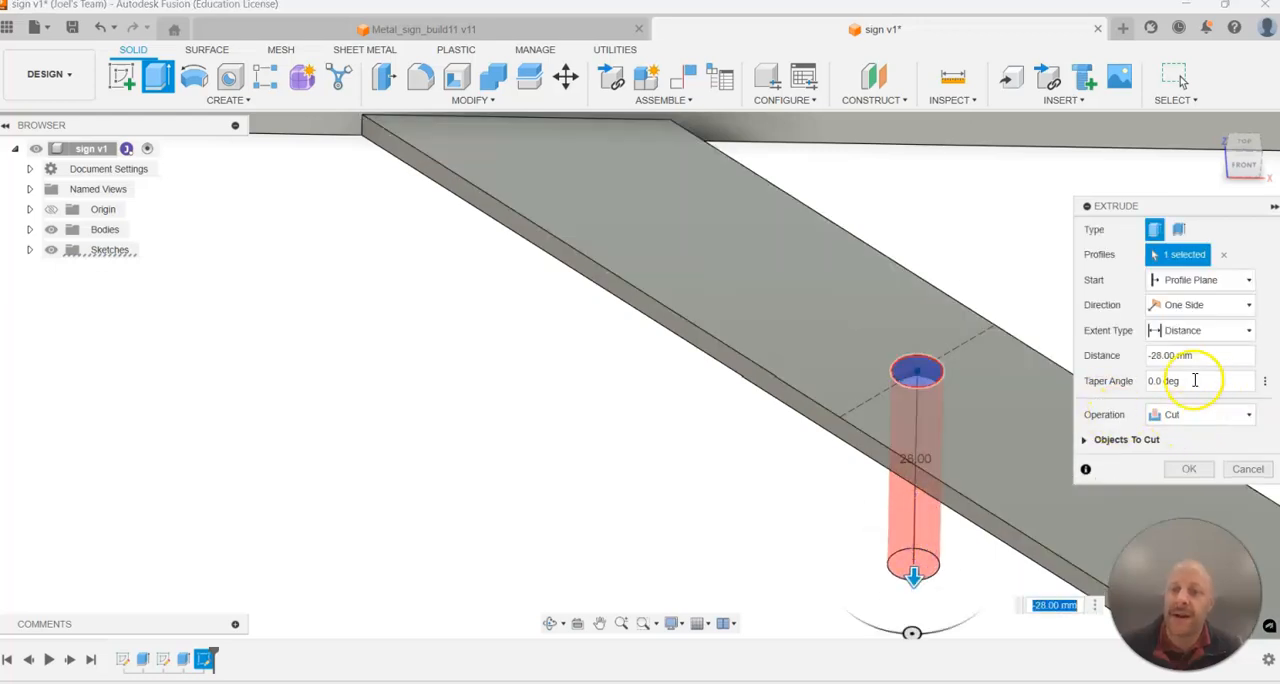
{"action": "left_click", "coordinate": [1187, 470]}
Start an equal-distance chamfer on the hole's edge on the brace's underside.
{"action": "middle_click_drag", "start_coordinate": [1006, 434], "coordinate": [588, 458], "text": "shift"}
{"action": "scroll", "coordinate": [895, 480], "scroll_direction": "up", "scroll_amount": 7}
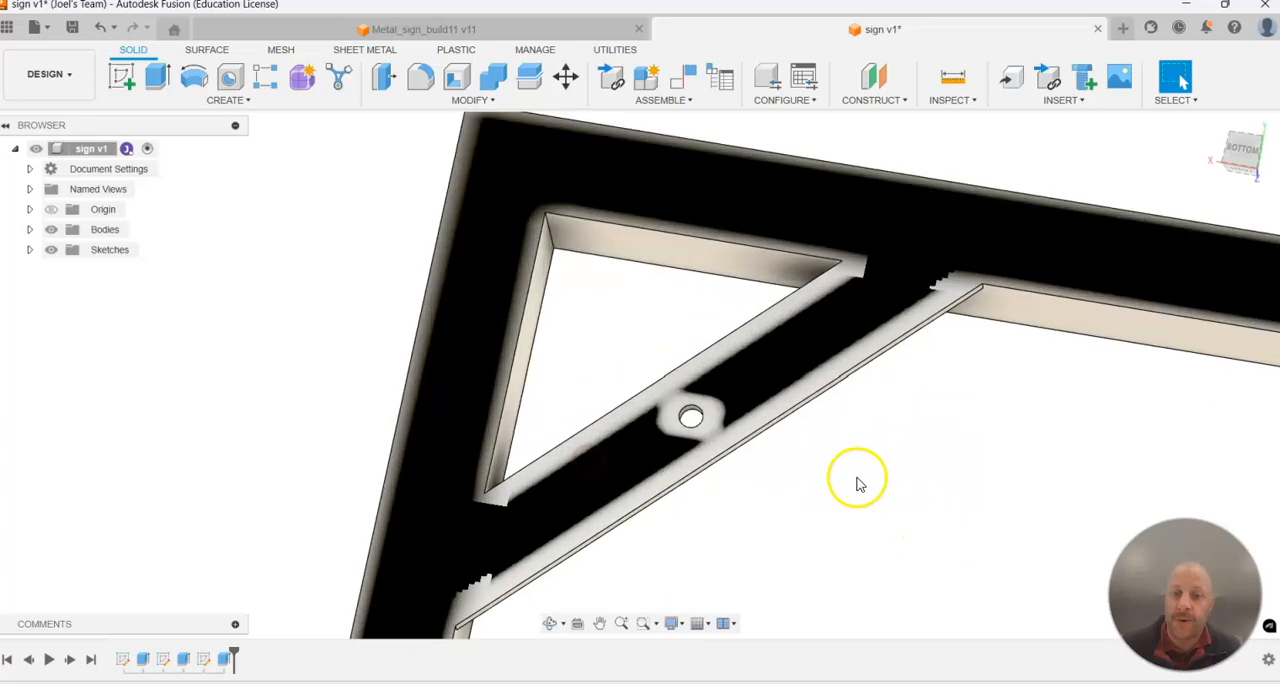
{"action": "middle_click_drag", "start_coordinate": [702, 349], "coordinate": [703, 314], "text": "shift"}
{"action": "scroll", "coordinate": [514, 344], "scroll_direction": "down", "scroll_amount": 3}
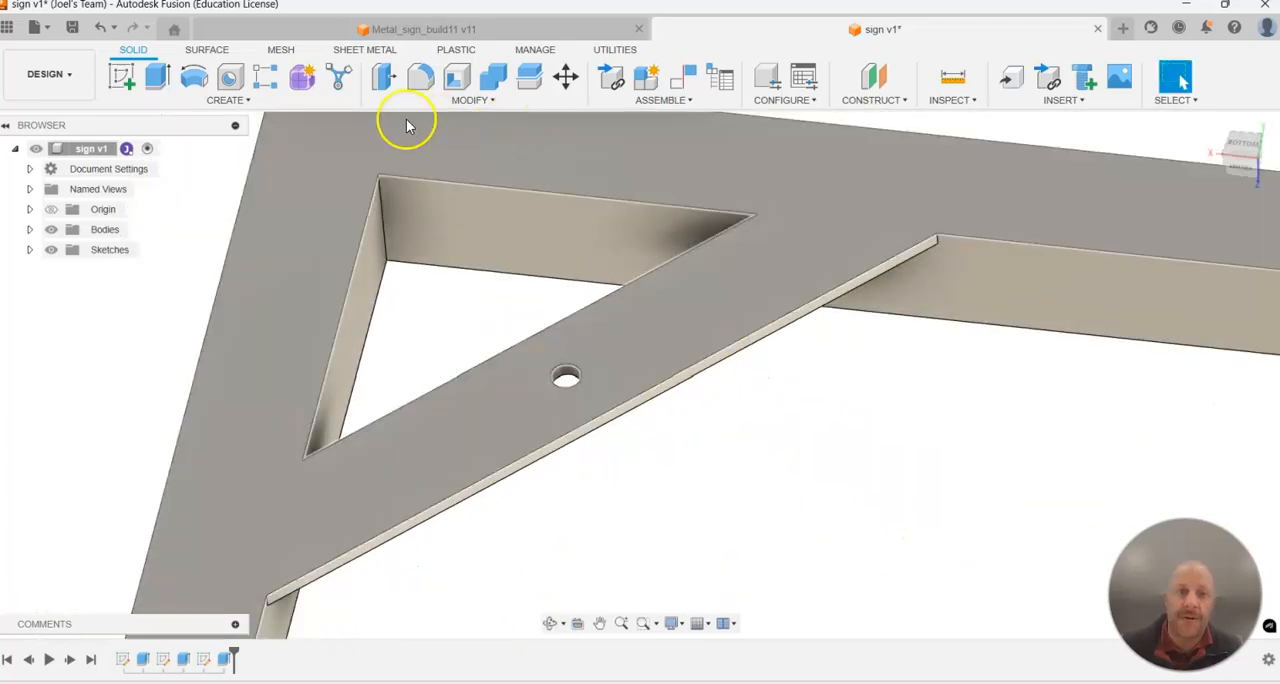
{"action": "left_click", "coordinate": [461, 101]}
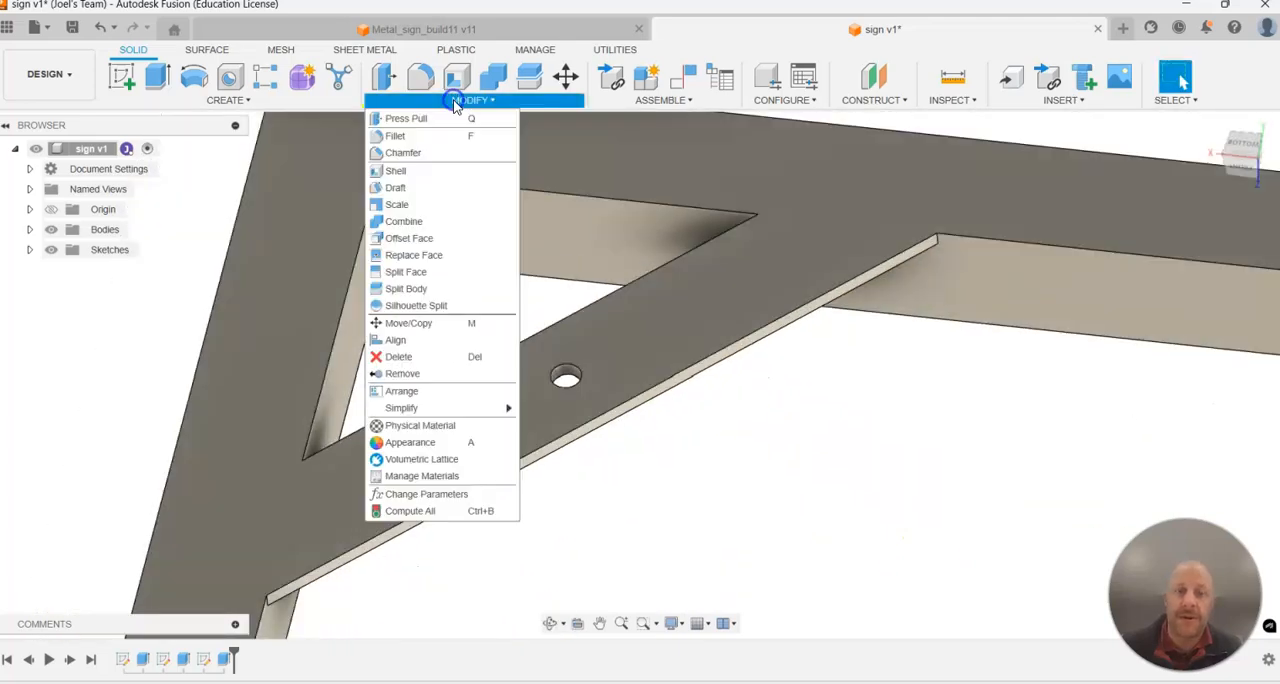
{"action": "left_click", "coordinate": [400, 153]}
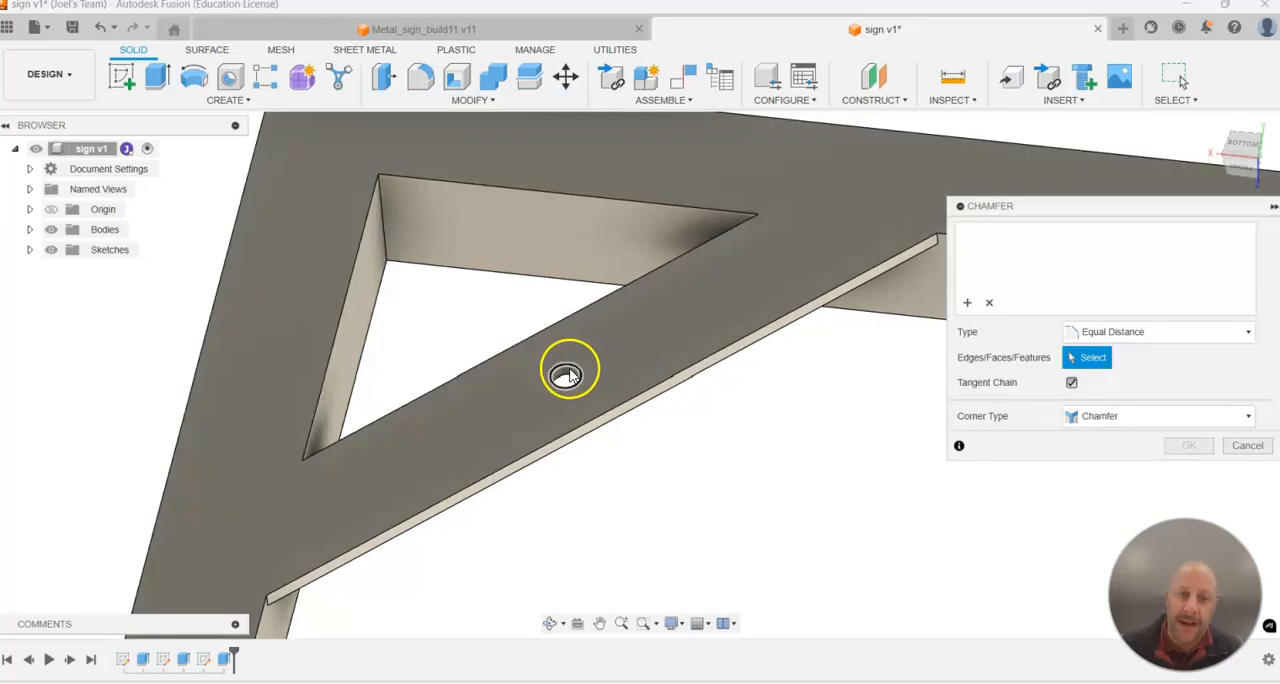
{"action": "left_click", "coordinate": [566, 374]}
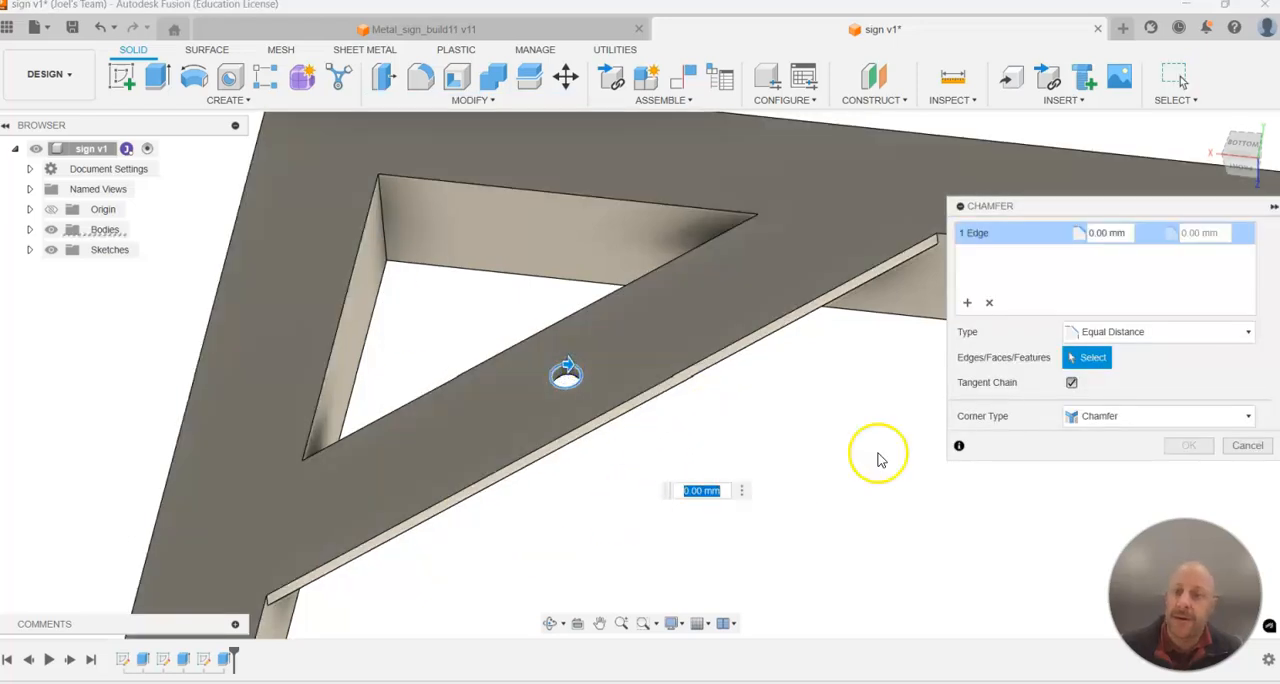
Try a chamfer distance of 5 mm on the hole's underside edge.
{"action": "left_click", "coordinate": [1118, 233]}
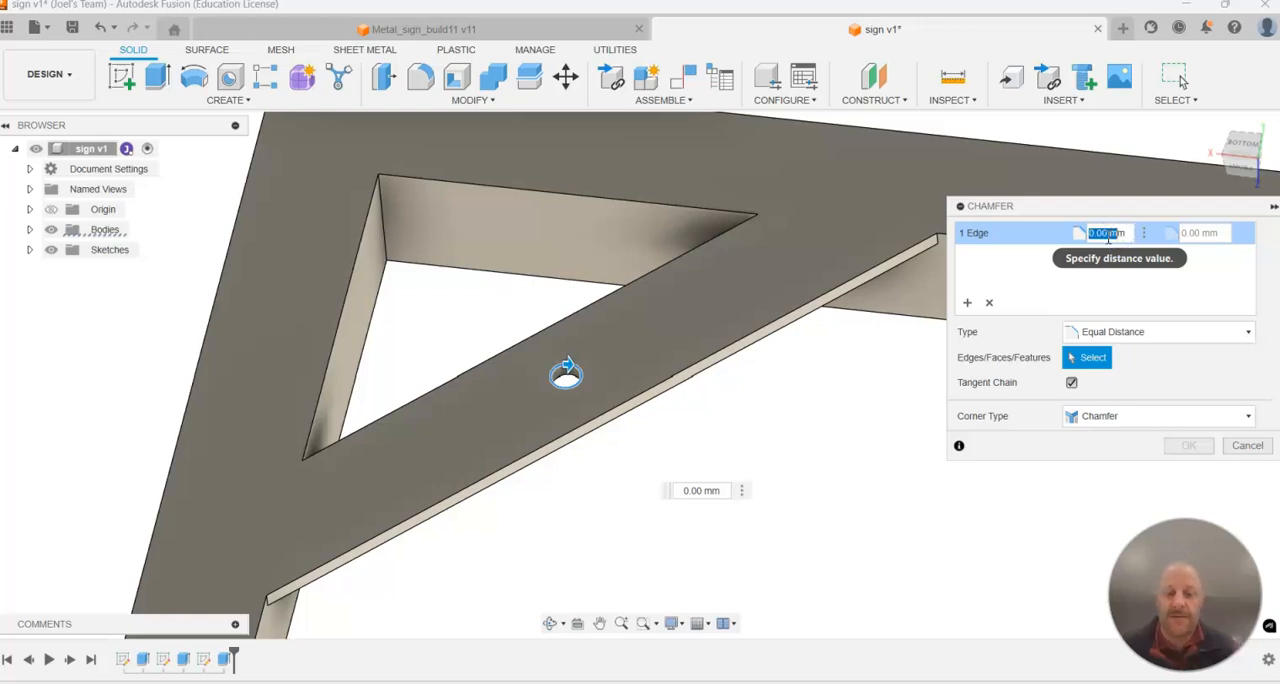
{"action": "type", "text": "5 m"}
{"action": "left_click", "coordinate": [1055, 230]}
{"action": "type", "text": "5mm"}
{"action": "key", "text": "Return"}
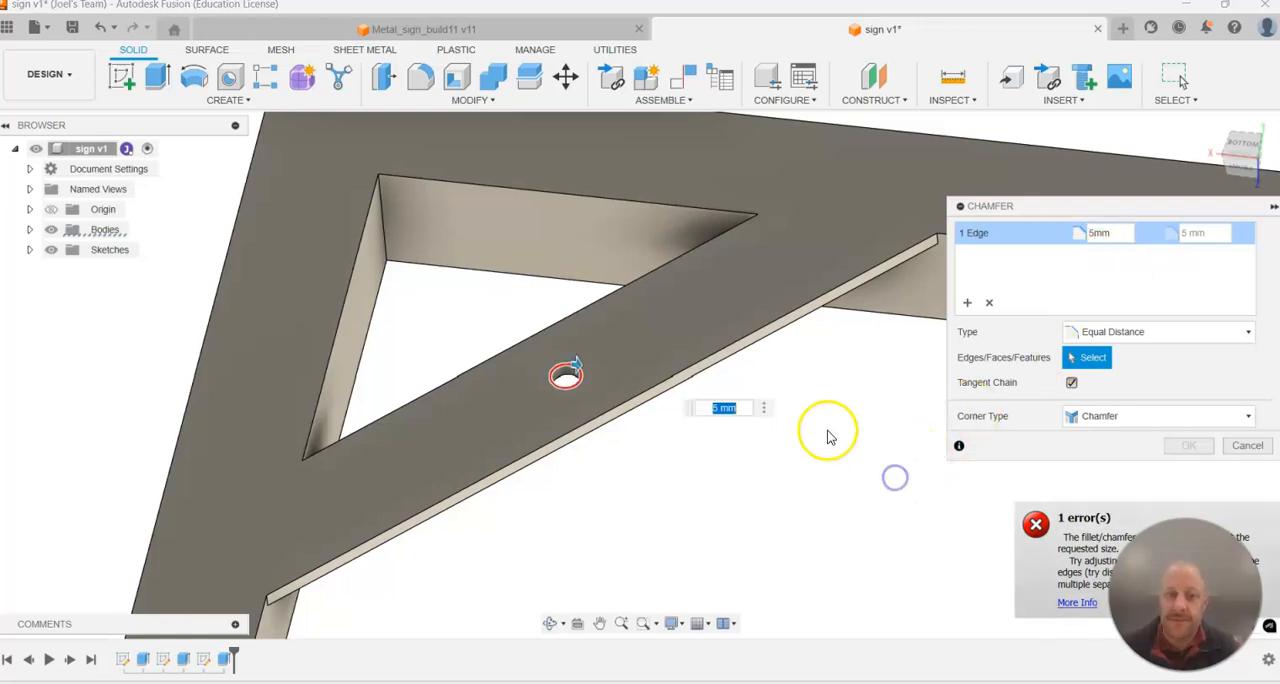
Set the hole's chamfer distance to 3 mm and apply the chamfer.
{"action": "left_click", "coordinate": [1104, 230]}
{"action": "left_click", "coordinate": [1115, 233]}
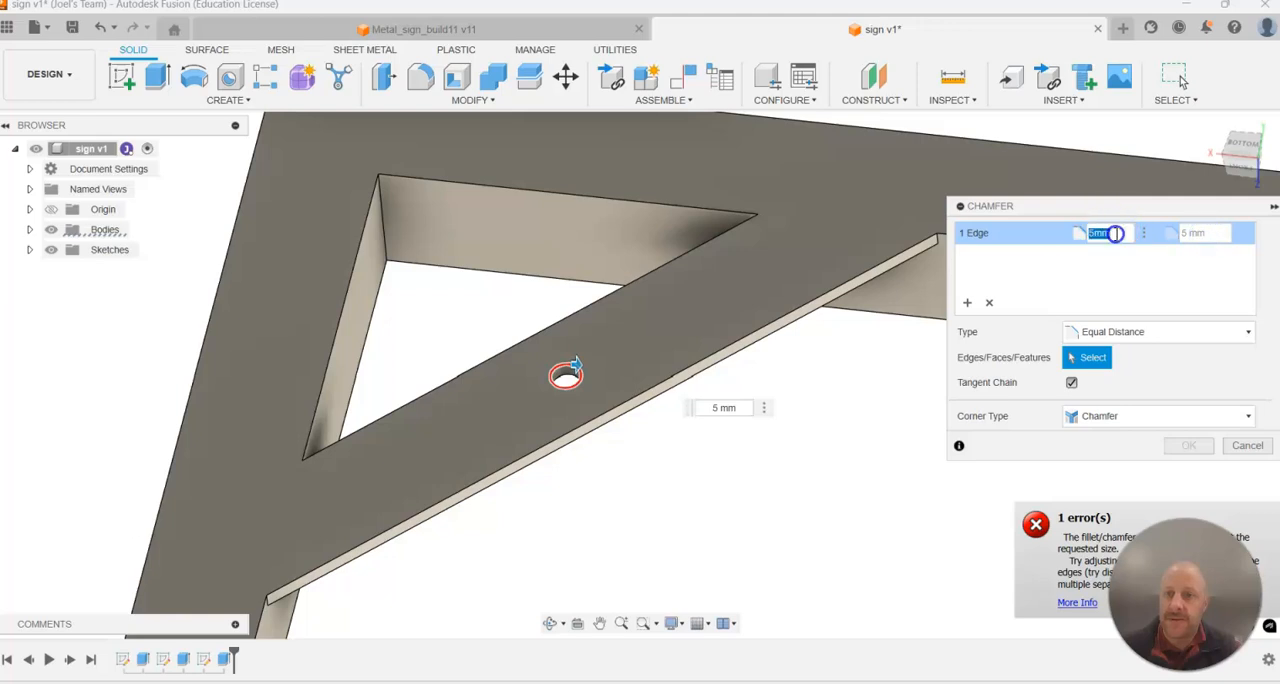
{"action": "type", "text": "3"}
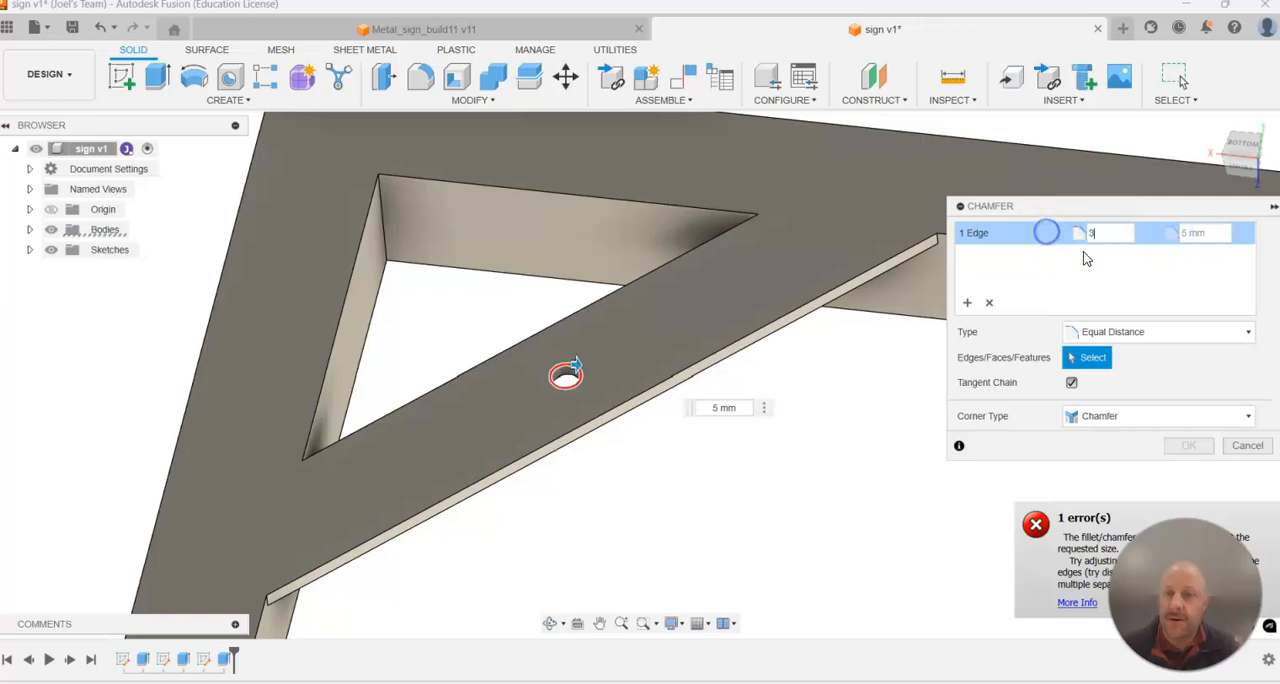
{"action": "type", "text": "mm"}
{"action": "key", "text": "Return"}
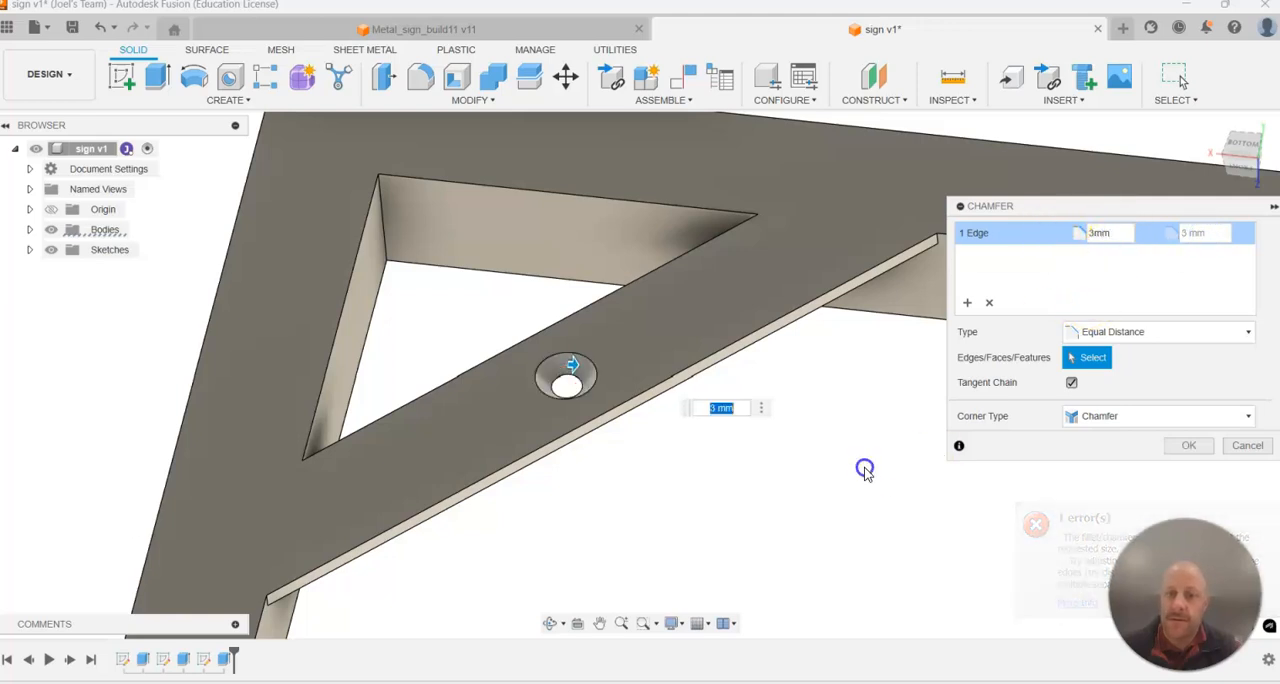
{"action": "middle_click_drag", "start_coordinate": [674, 366], "coordinate": [677, 375], "text": "shift"}
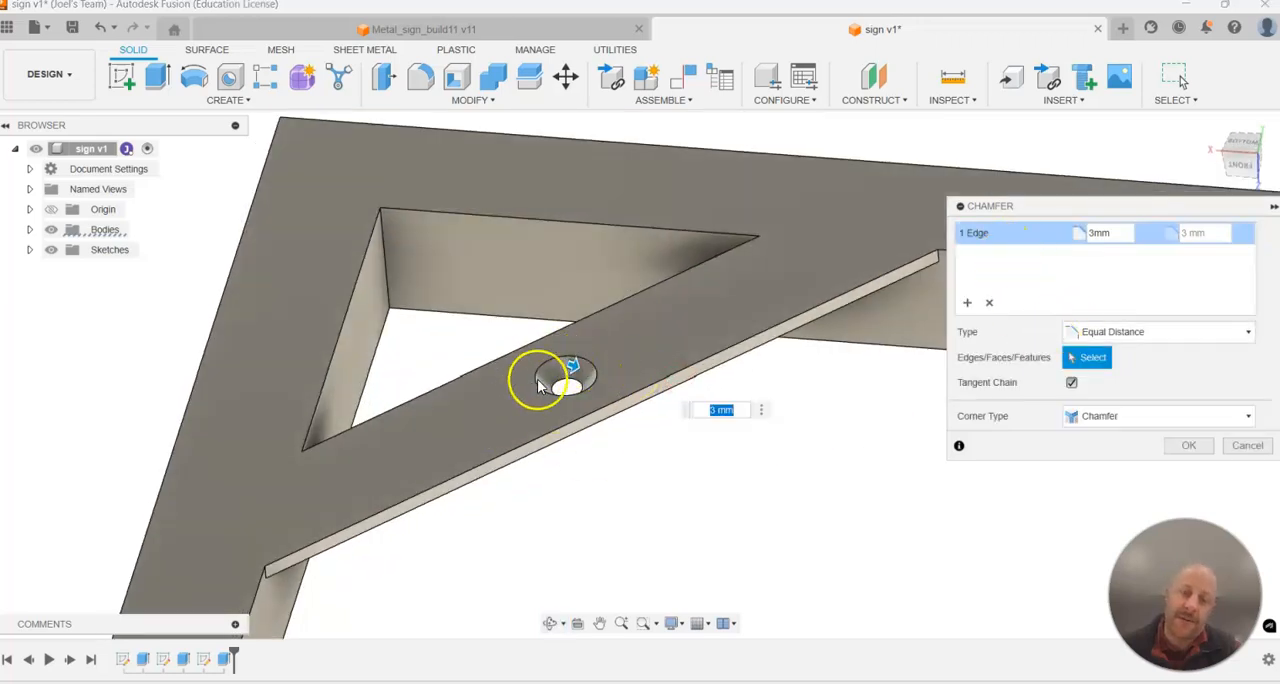
{"action": "left_click", "coordinate": [1176, 446]}
Save the sign design as a new version.
{"action": "middle_click_drag", "start_coordinate": [823, 417], "coordinate": [968, 477], "text": "shift"}
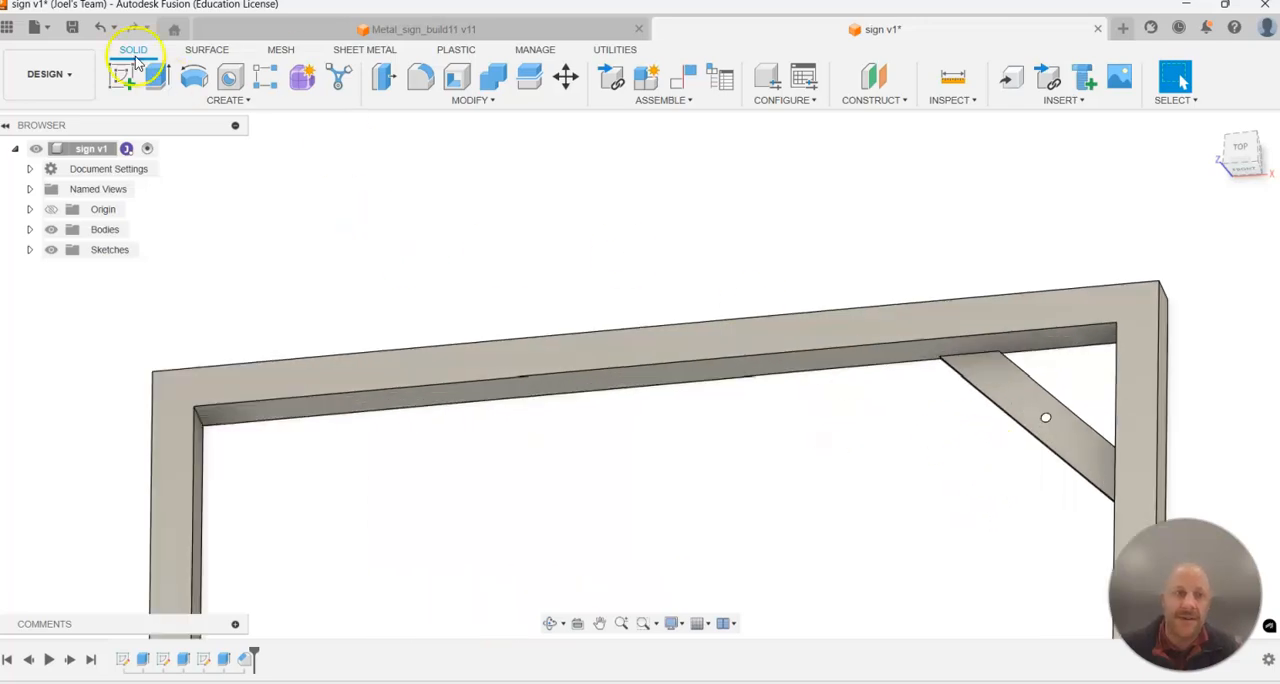
{"action": "left_click", "coordinate": [79, 30]}
{"action": "left_click", "coordinate": [635, 373]}
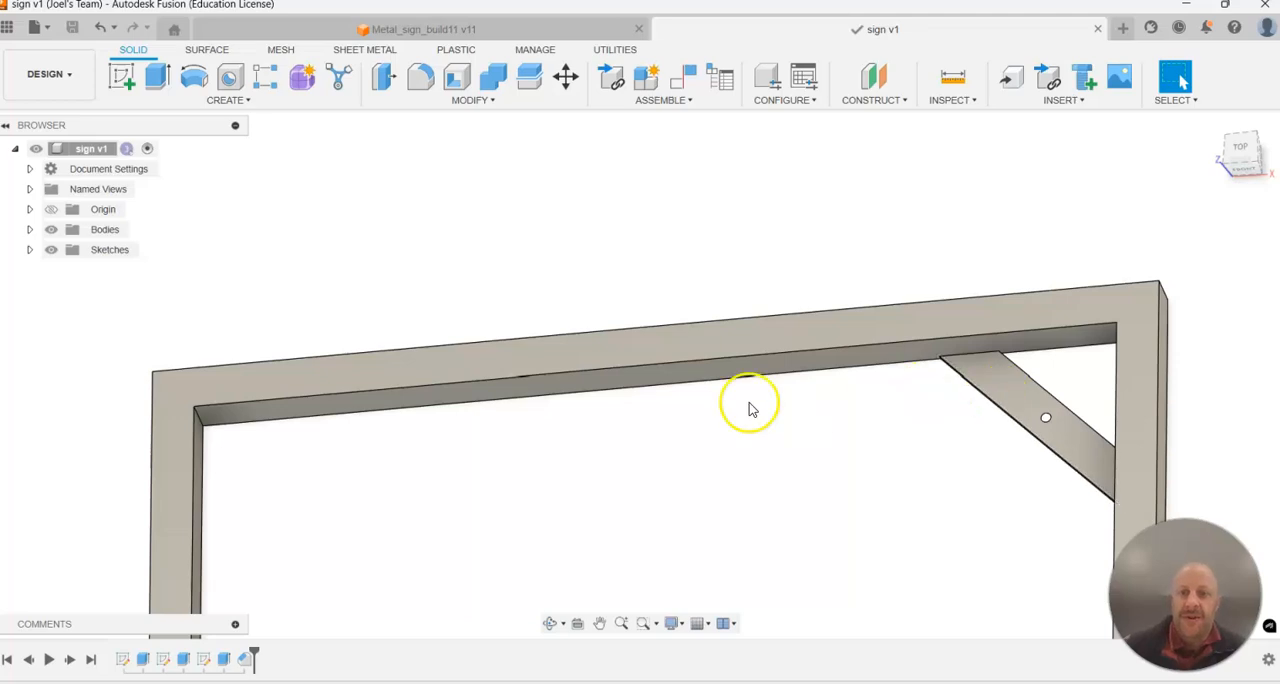
Mirror the brace extrusion, hole cut and chamfer features across the vertical YZ origin plane to the frame's opposite upper corner.
{"action": "scroll", "coordinate": [760, 500], "scroll_direction": "down", "scroll_amount": 4}
{"action": "scroll", "coordinate": [720, 553], "scroll_direction": "up", "scroll_amount": 2}
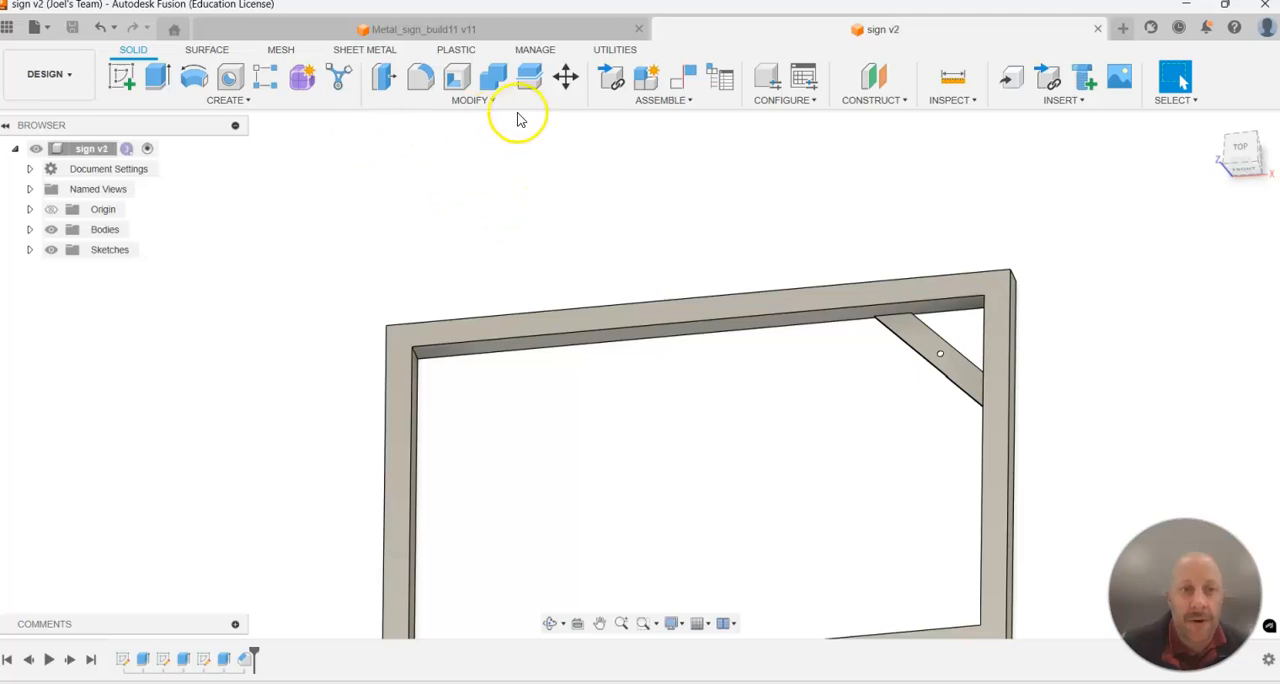
{"action": "left_click", "coordinate": [248, 100]}
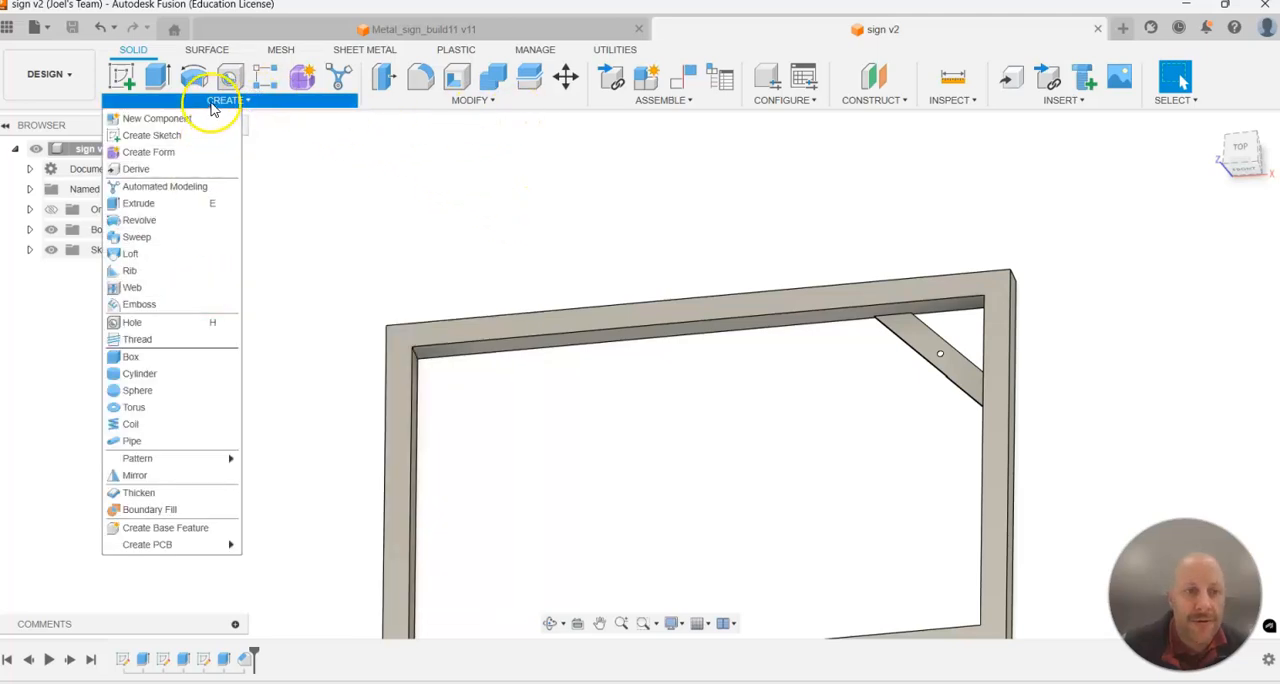
{"action": "left_click", "coordinate": [160, 476]}
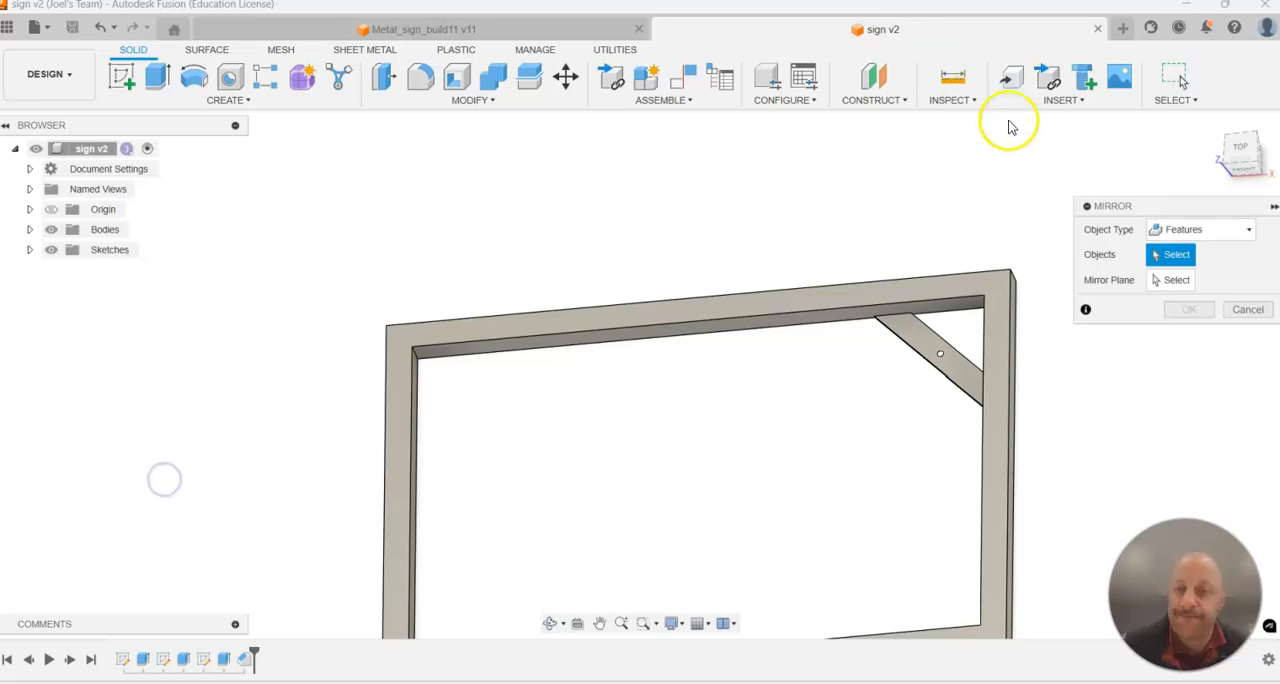
{"action": "left_click", "coordinate": [1203, 231]}
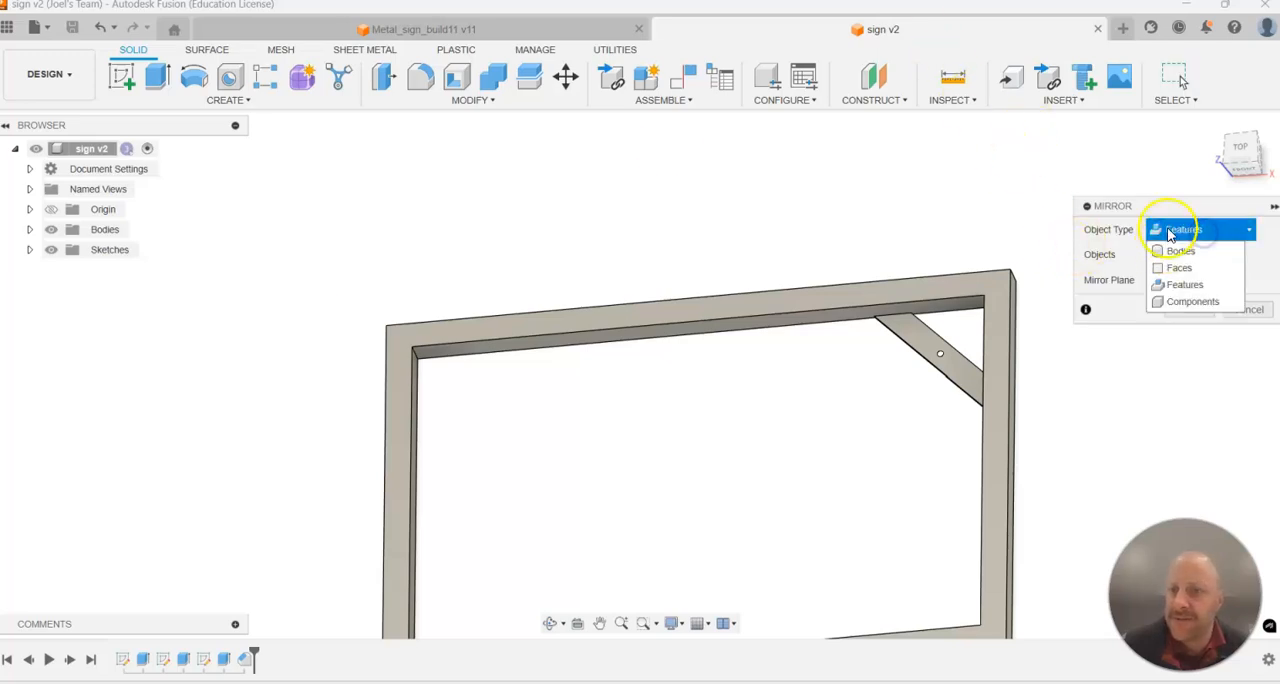
{"action": "left_click", "coordinate": [1168, 231]}
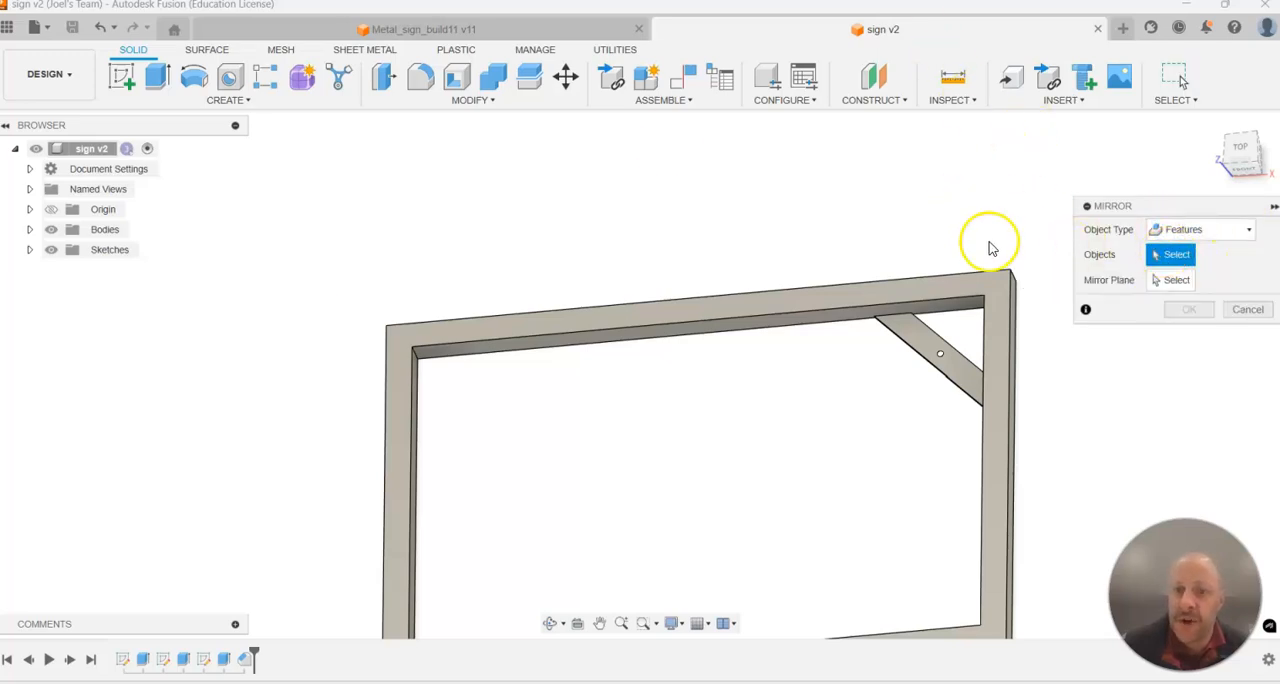
{"action": "left_click", "coordinate": [184, 660]}
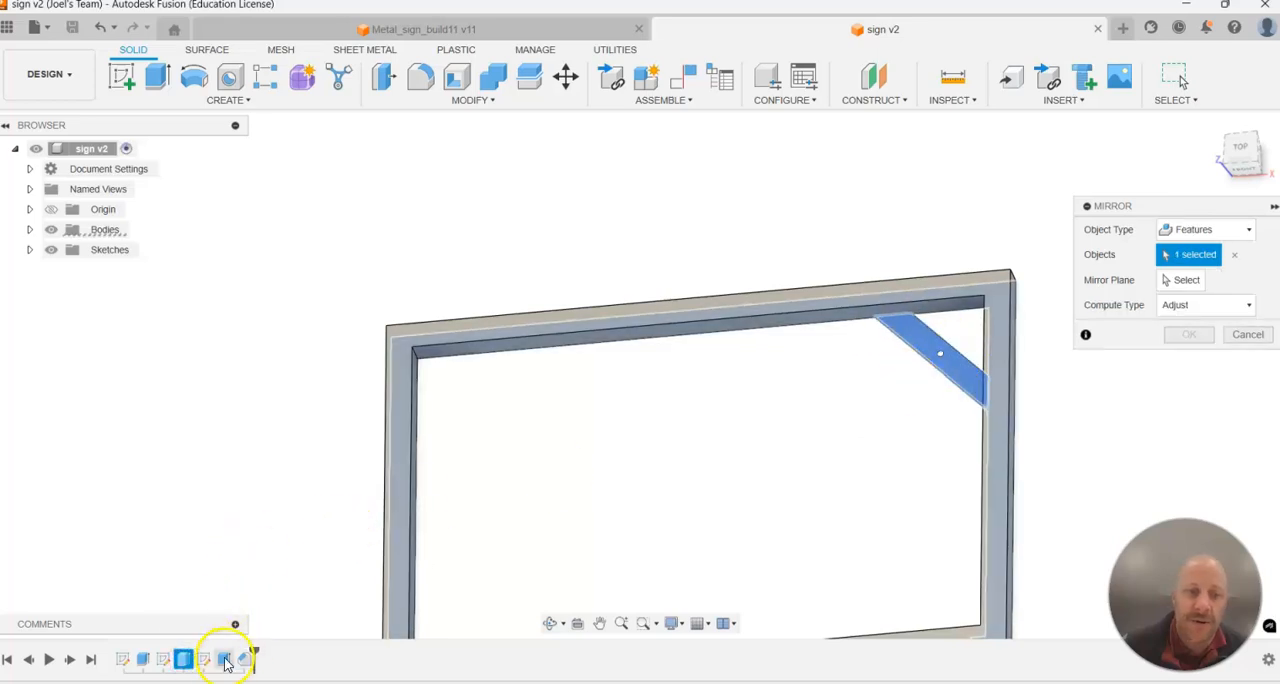
{"action": "left_click", "coordinate": [224, 660]}
{"action": "left_click", "coordinate": [243, 661]}
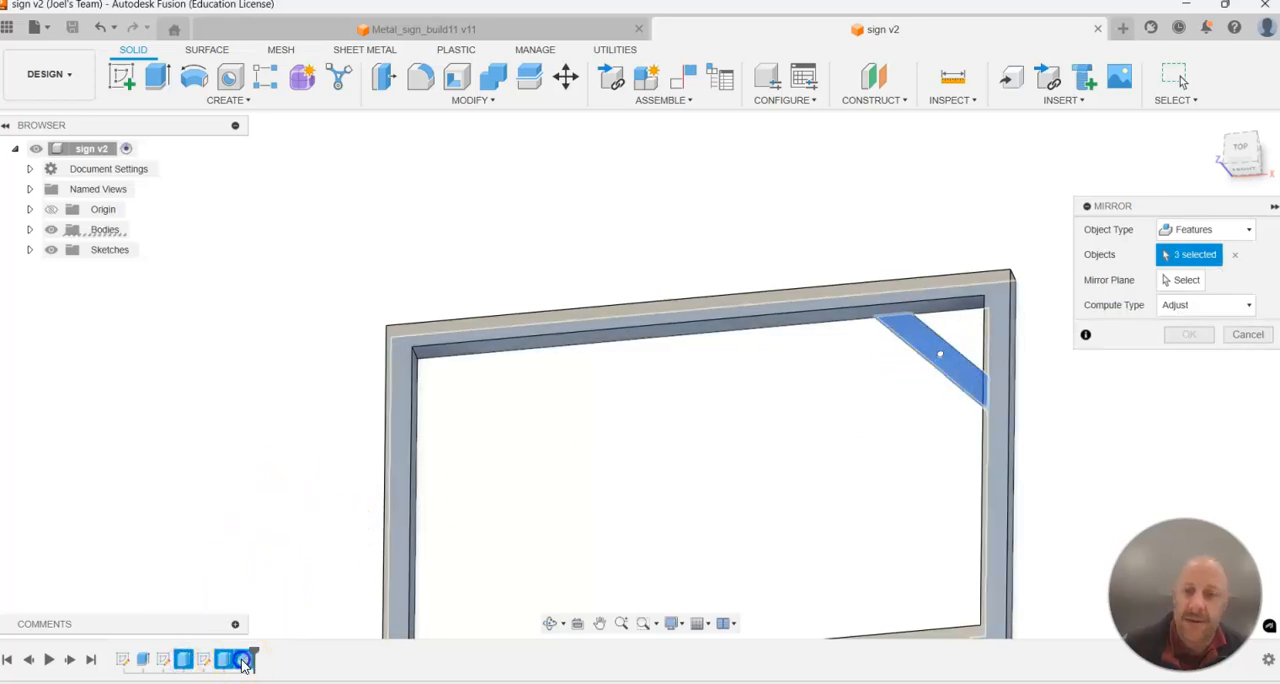
{"action": "left_click", "coordinate": [1184, 281]}
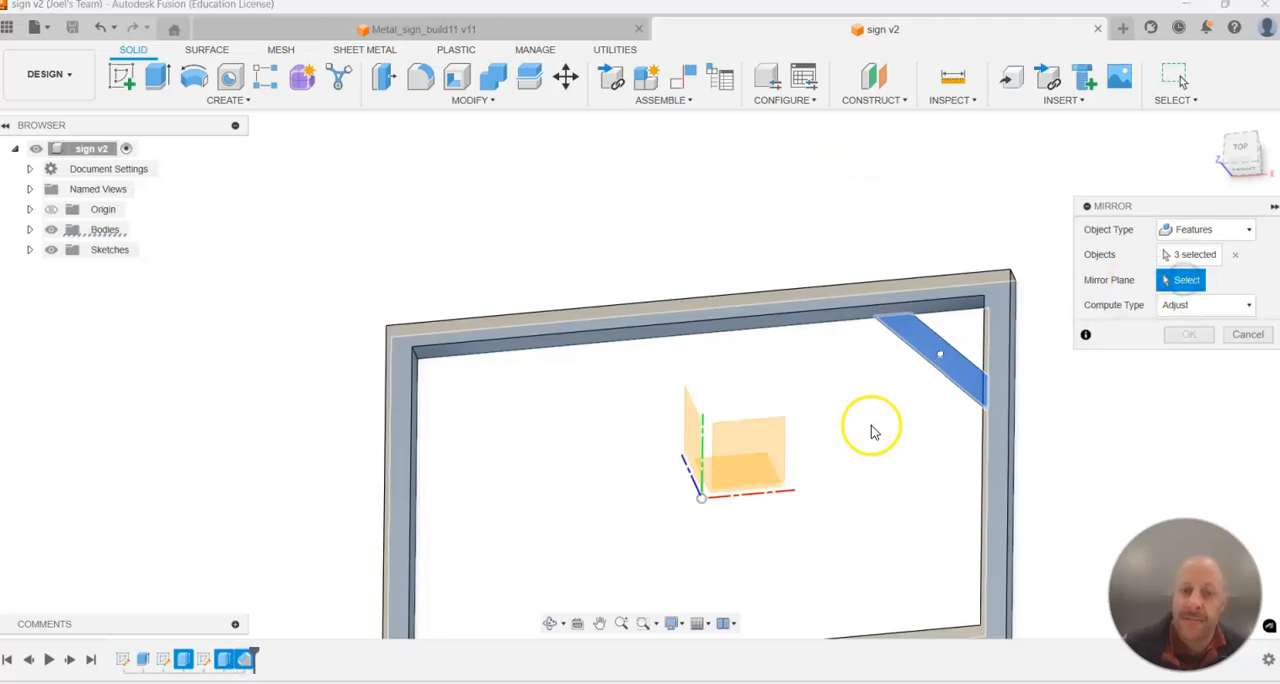
{"action": "left_click", "coordinate": [687, 416]}
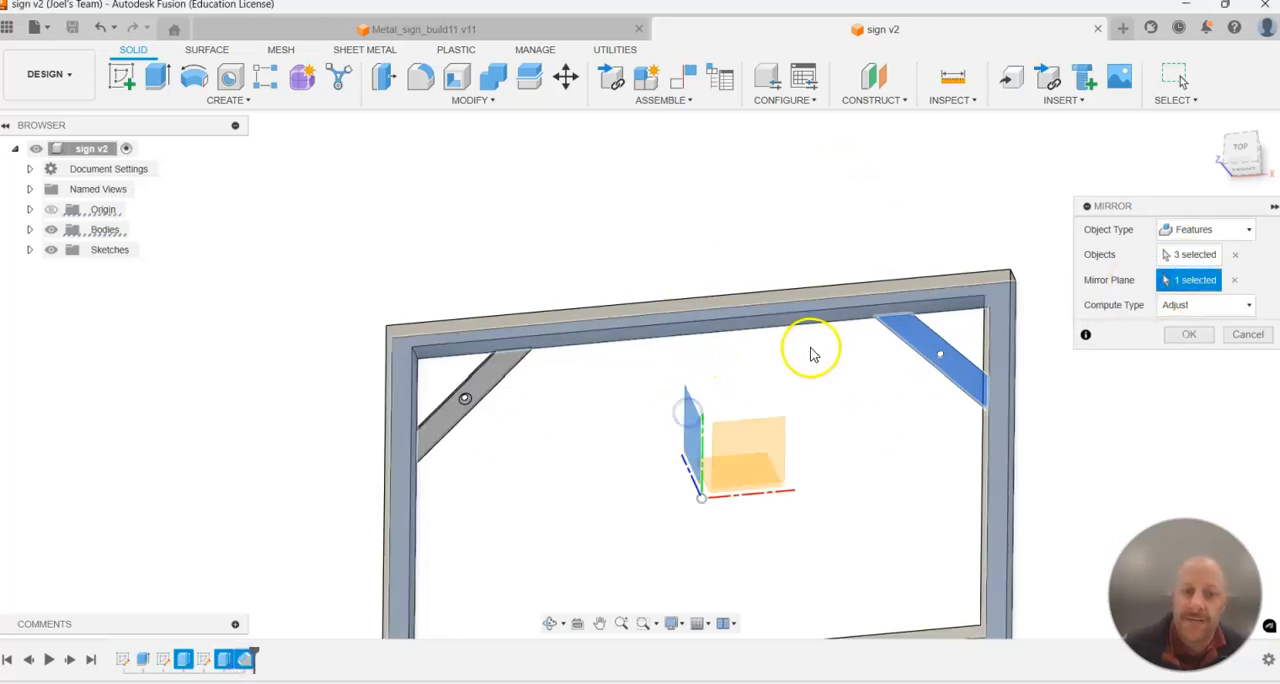
{"action": "left_click", "coordinate": [1187, 336]}
Mirror the brace extrusion, hole cut, chamfer and first mirror features across the XZ origin plane to the two remaining frame corners.
{"action": "middle_click_drag", "start_coordinate": [751, 277], "coordinate": [755, 252], "text": "shift"}
{"action": "scroll", "coordinate": [845, 375], "scroll_direction": "down", "scroll_amount": 3}
{"action": "scroll", "coordinate": [771, 380], "scroll_direction": "up", "scroll_amount": 3}
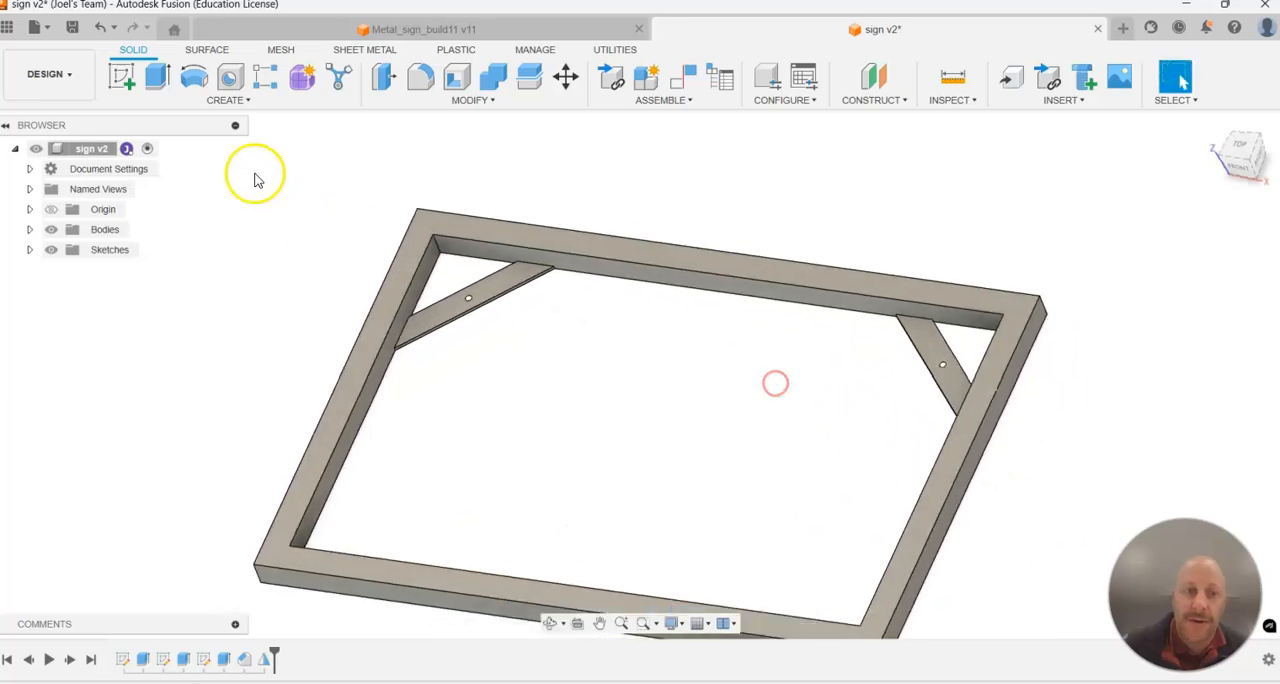
{"action": "left_click", "coordinate": [220, 104]}
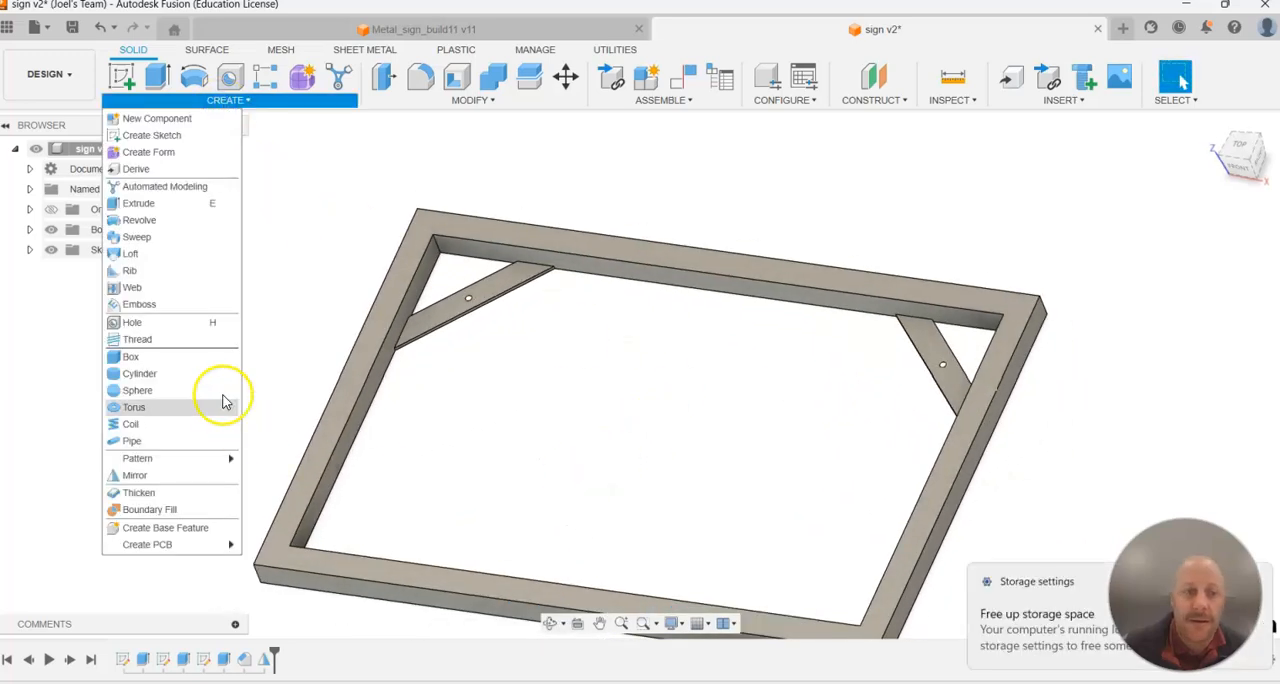
{"action": "left_click", "coordinate": [160, 476]}
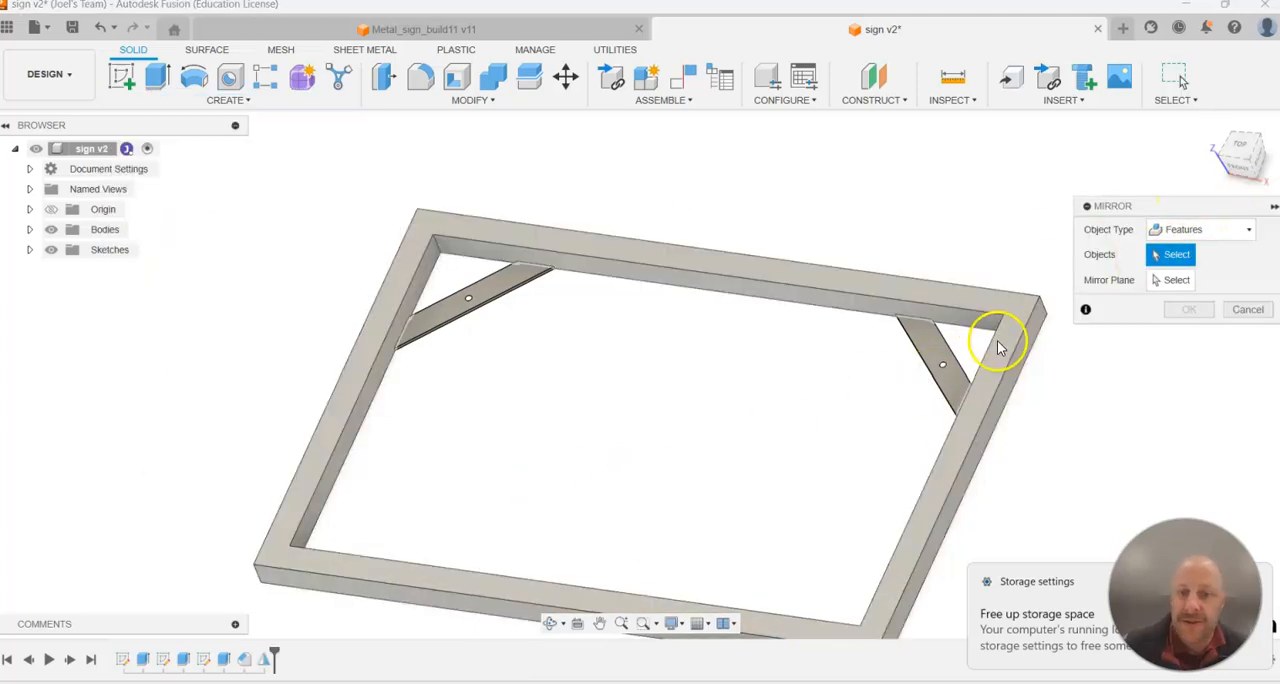
{"action": "left_click", "coordinate": [188, 666]}
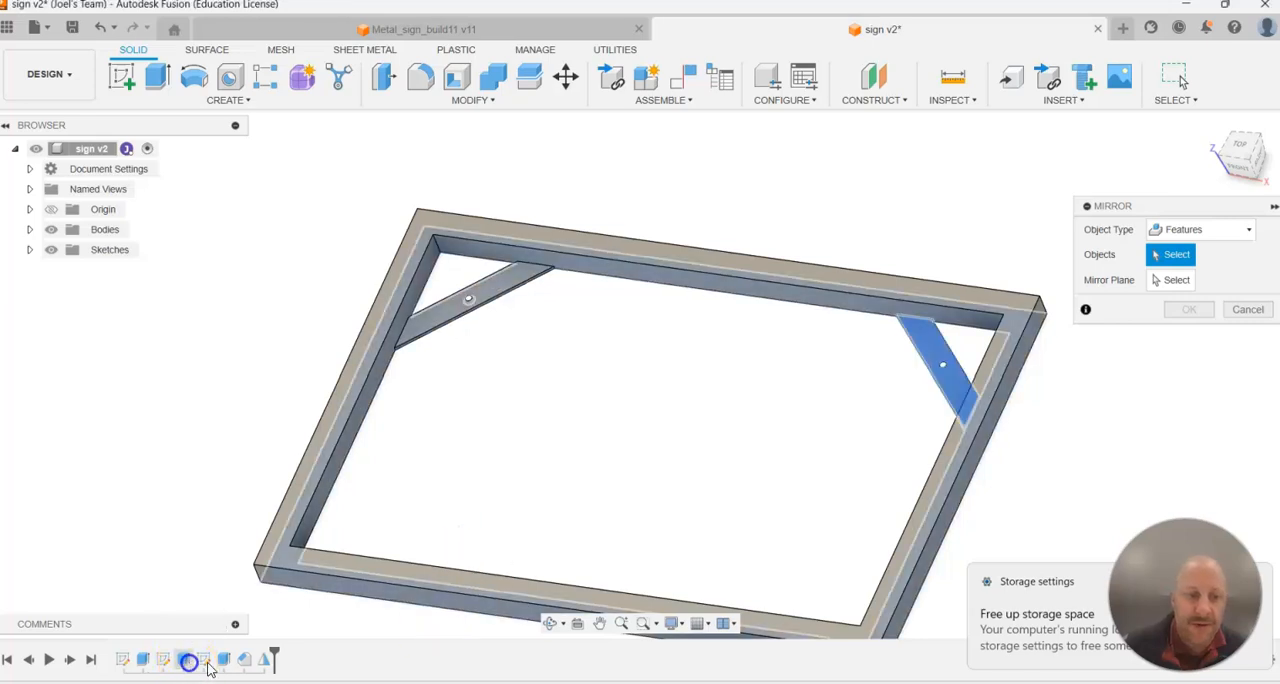
{"action": "left_click", "coordinate": [268, 660]}
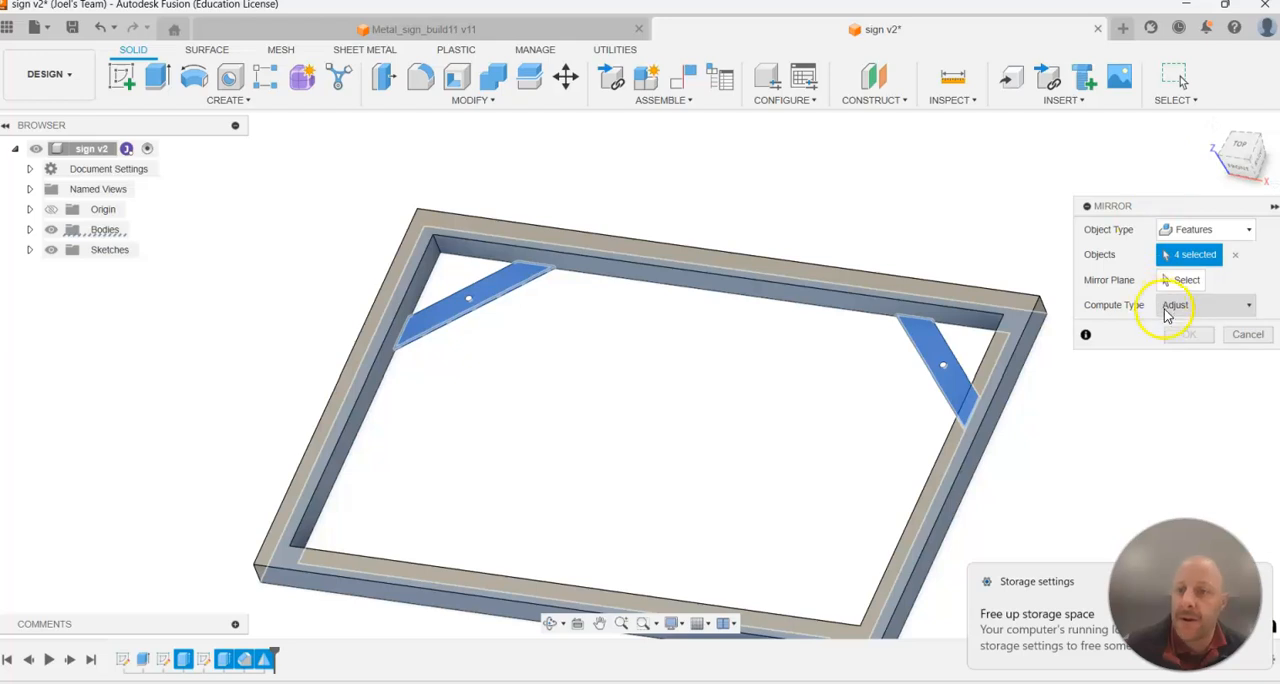
{"action": "left_click", "coordinate": [1182, 280]}
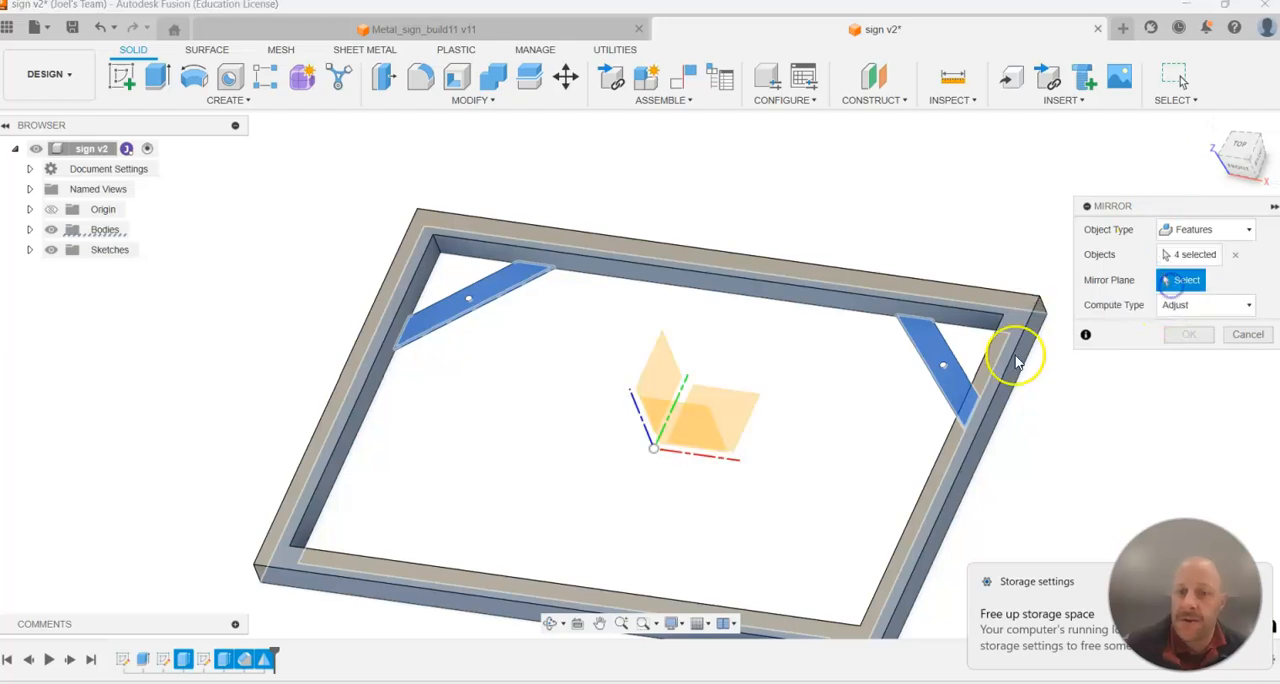
{"action": "left_click", "coordinate": [686, 428]}
{"action": "left_click", "coordinate": [1189, 341]}
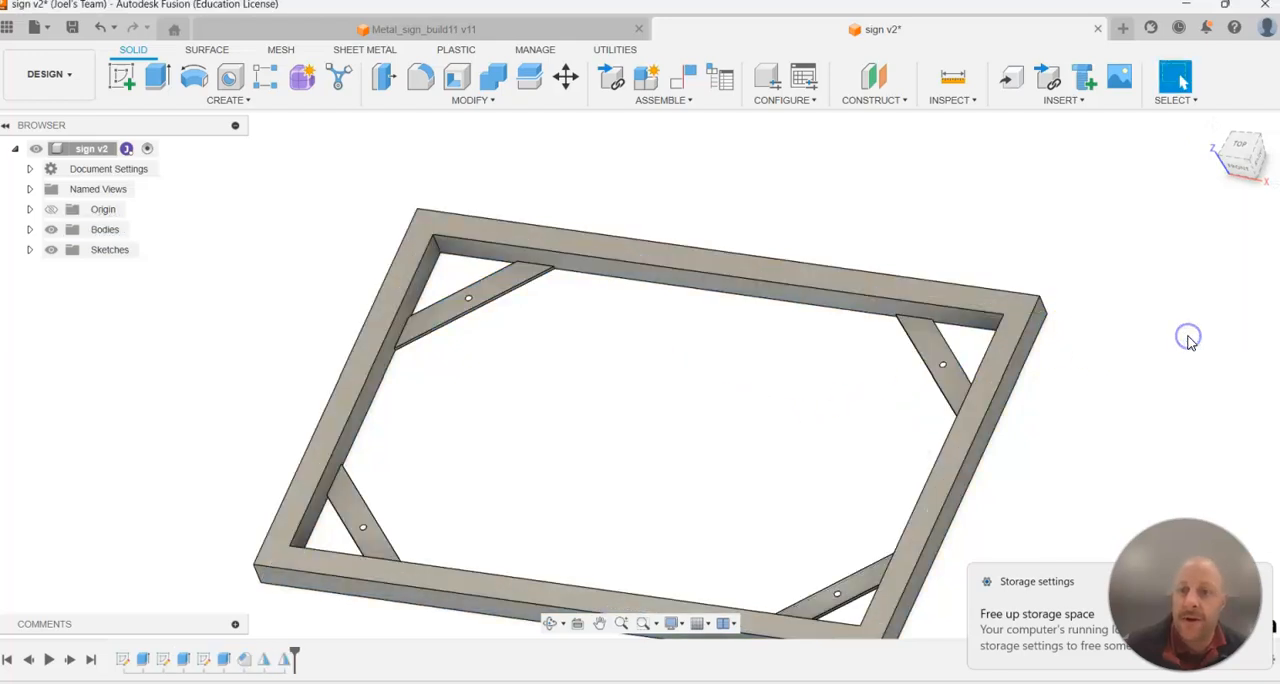
{"action": "scroll", "coordinate": [1186, 338], "scroll_direction": "down", "scroll_amount": 5}
{"action": "middle_click_drag", "start_coordinate": [1074, 294], "coordinate": [1087, 302], "text": "shift"}
{"action": "scroll", "coordinate": [1174, 371], "scroll_direction": "up", "scroll_amount": 4}
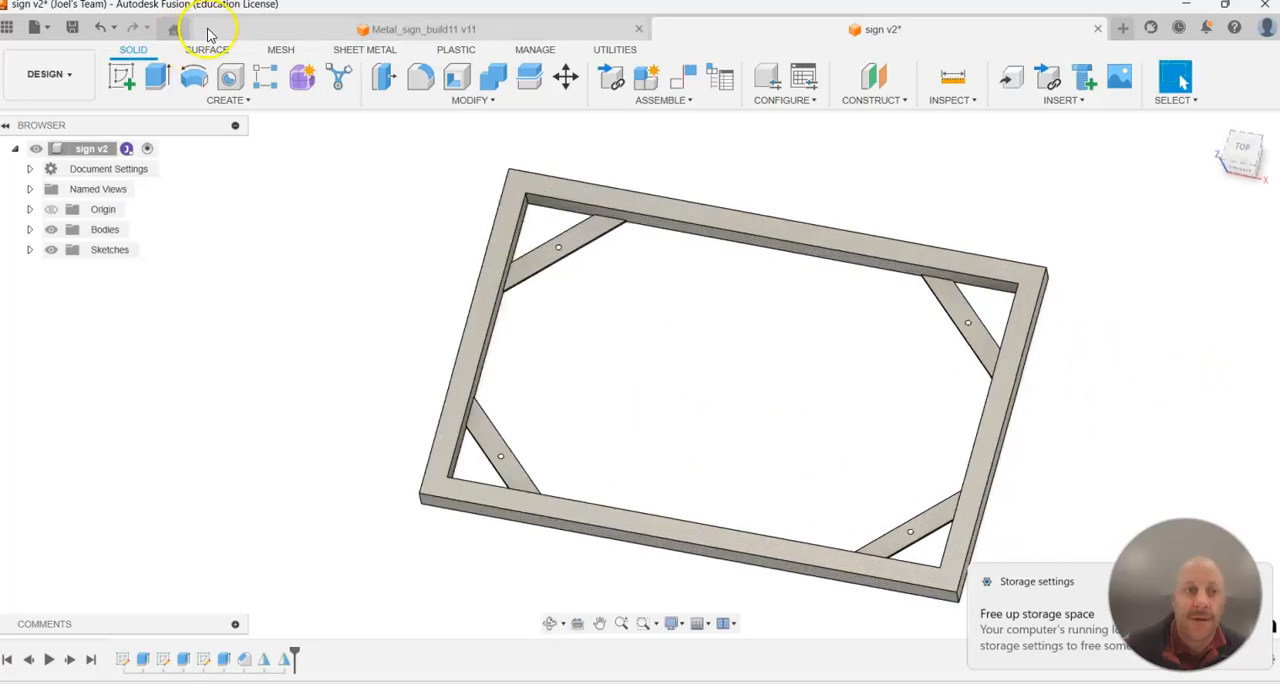
Save the sign design as a new version with the default description.
{"action": "left_click", "coordinate": [70, 33]}
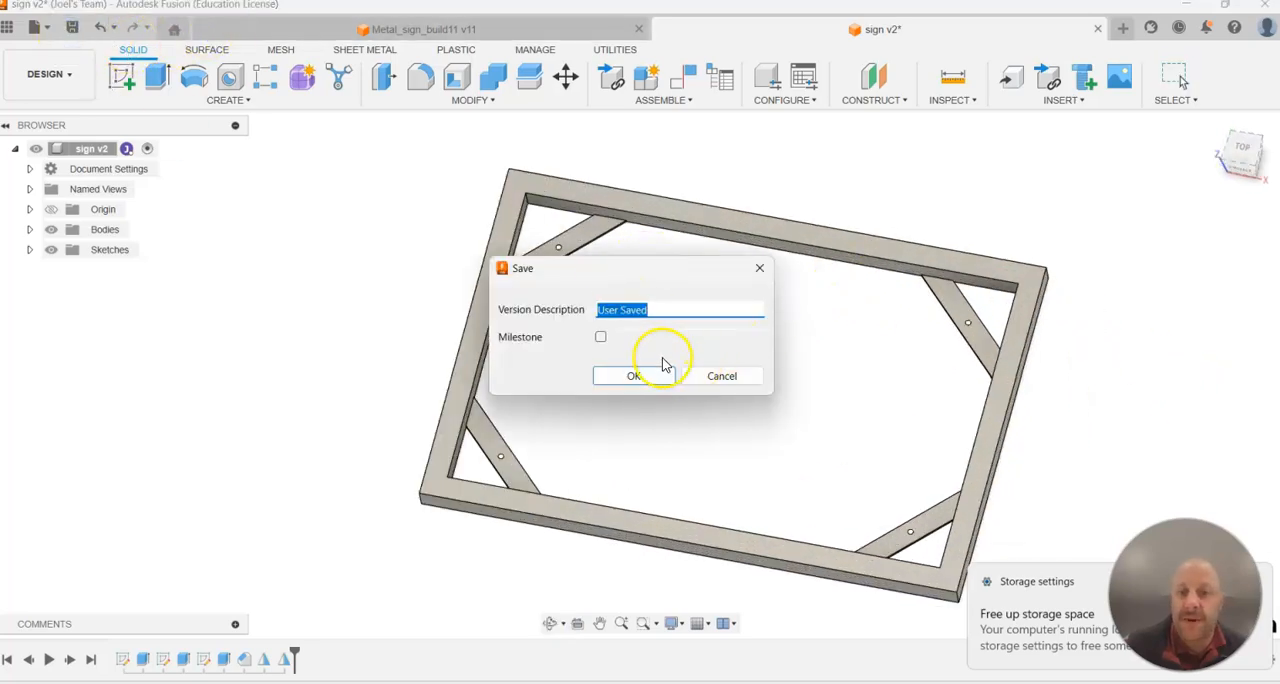
{"action": "left_click", "coordinate": [646, 374]}
Start a new sketch on the top face of the frame's upper-left corner brace.
{"action": "middle_click_drag", "start_coordinate": [1107, 289], "coordinate": [1109, 256], "text": "shift"}
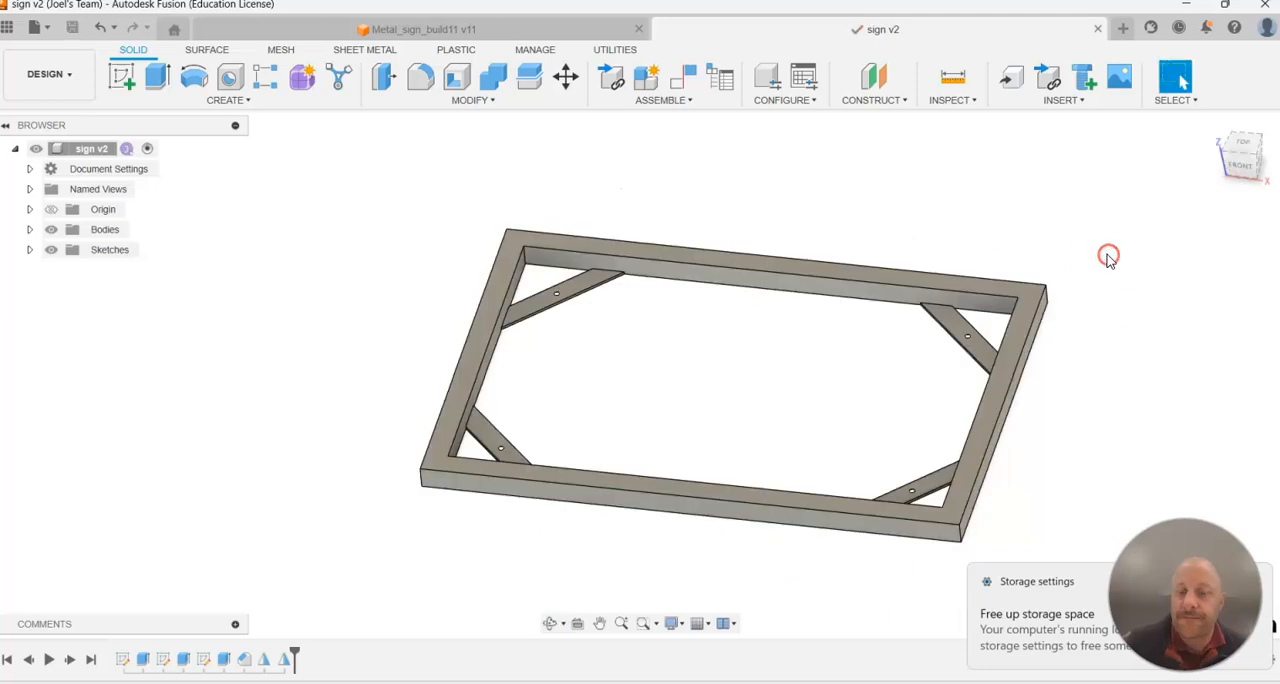
{"action": "scroll", "coordinate": [810, 180], "scroll_direction": "up", "scroll_amount": 2}
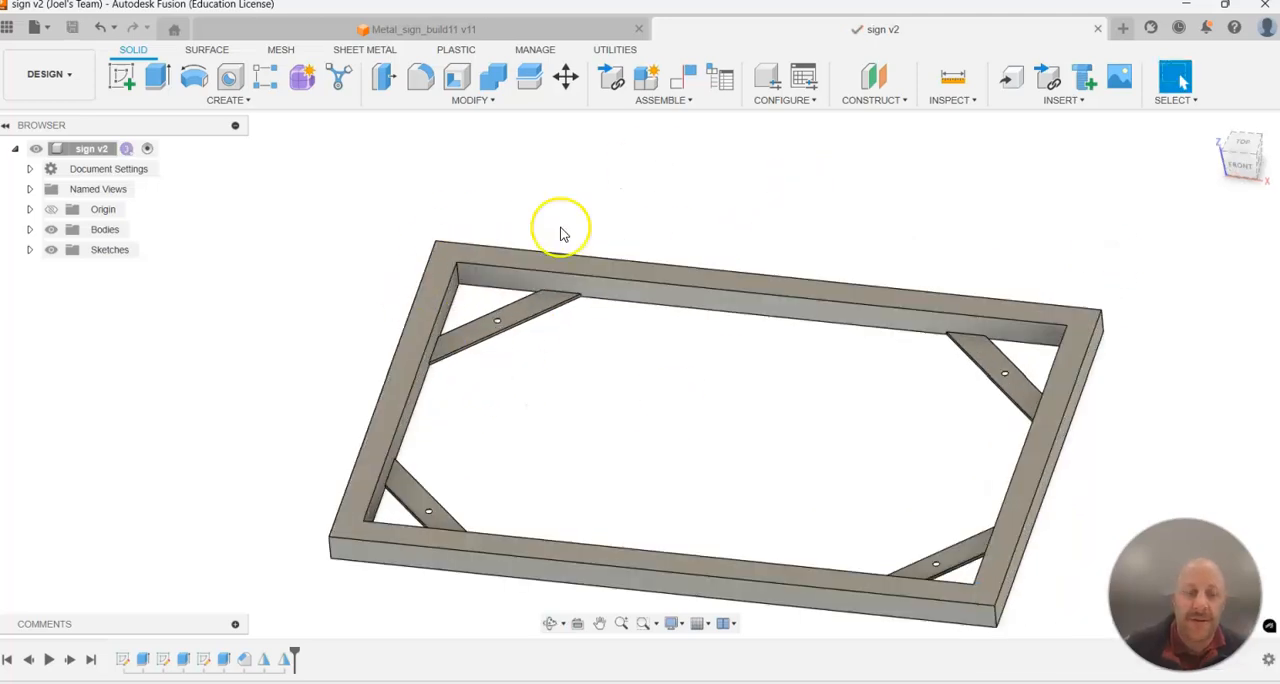
{"action": "left_click", "coordinate": [127, 77]}
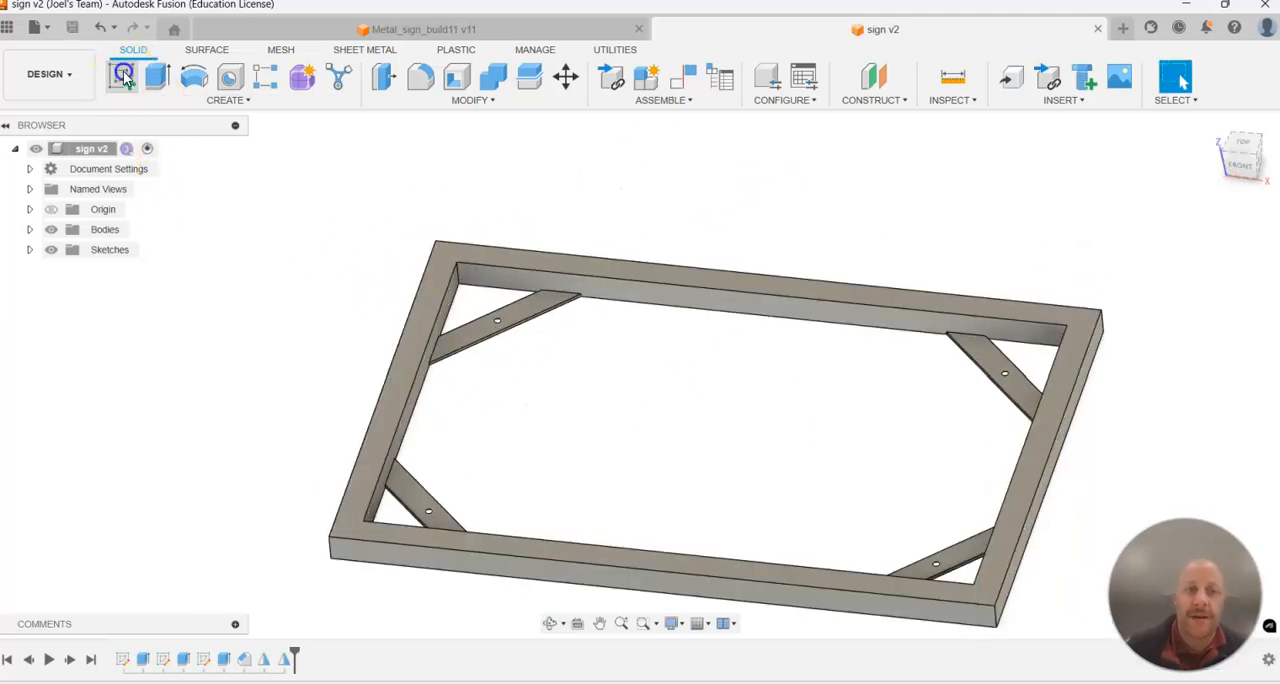
{"action": "scroll", "coordinate": [371, 417], "scroll_direction": "up", "scroll_amount": 3}
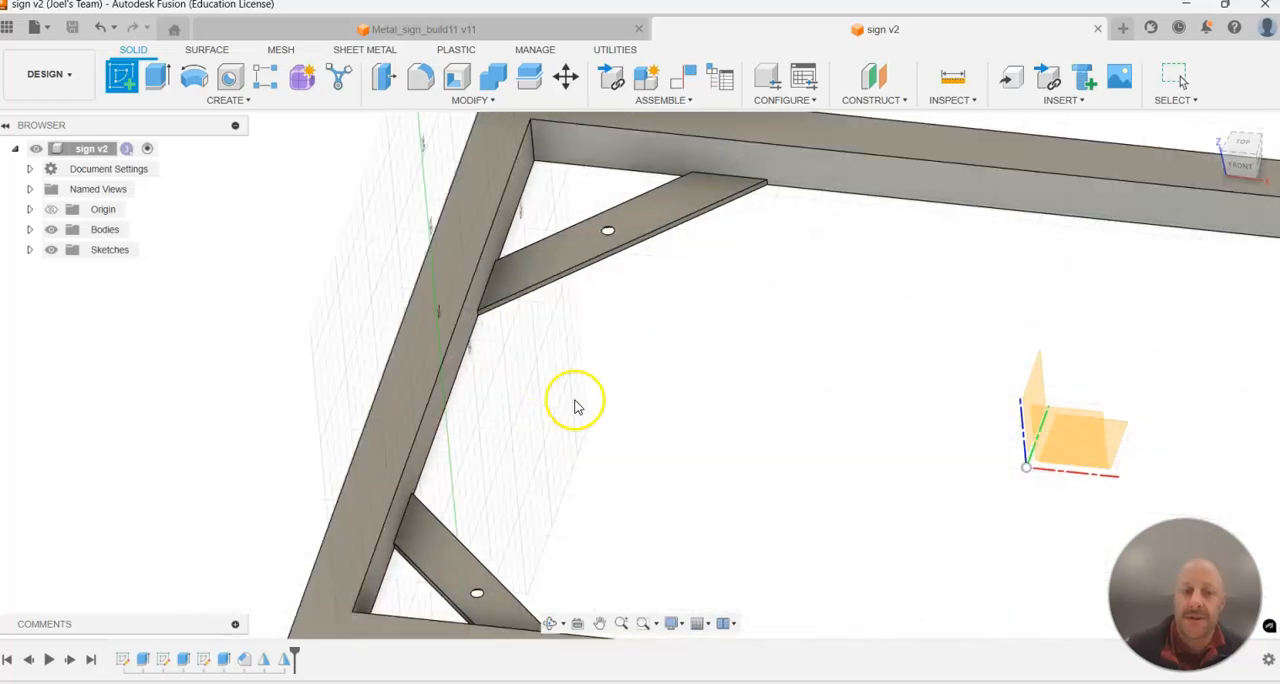
{"action": "left_click", "coordinate": [518, 276]}
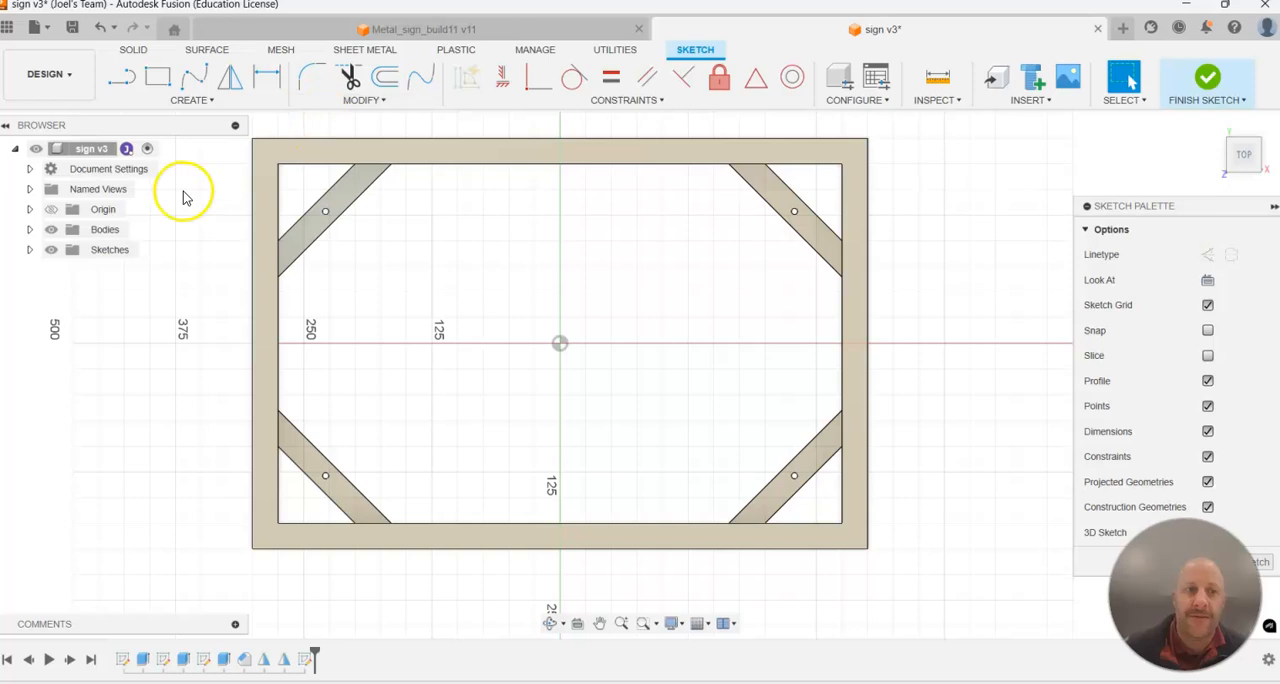
Sketch a center rectangle from the origin, about 334 mm high, just inside the frame's inner edges.
{"action": "left_click", "coordinate": [189, 100]}
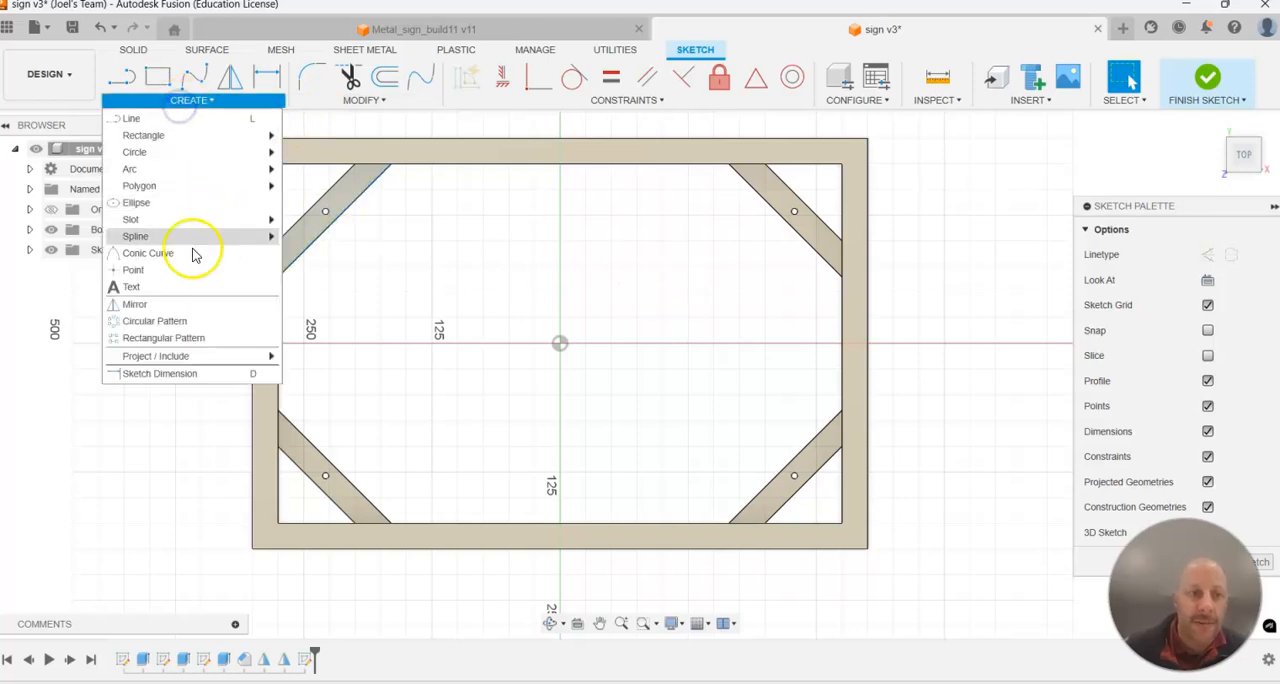
{"action": "mouse_move", "coordinate": [177, 142]}
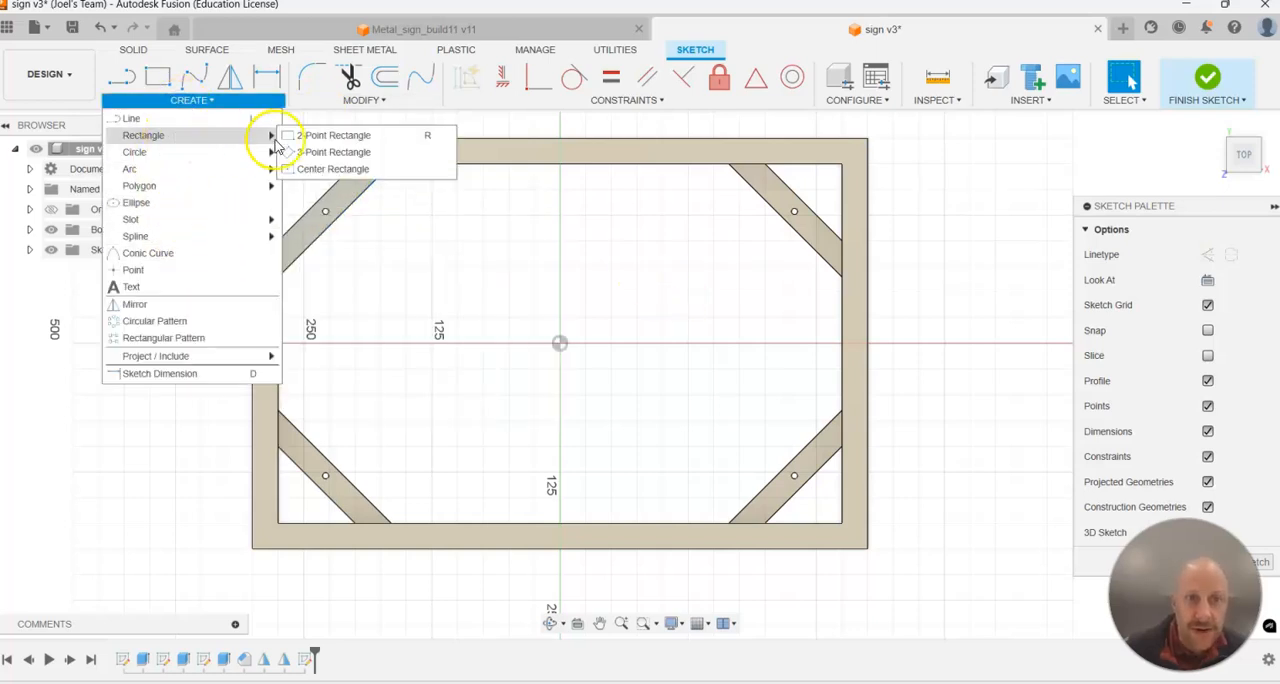
{"action": "left_click", "coordinate": [322, 168]}
{"action": "left_click", "coordinate": [563, 344]}
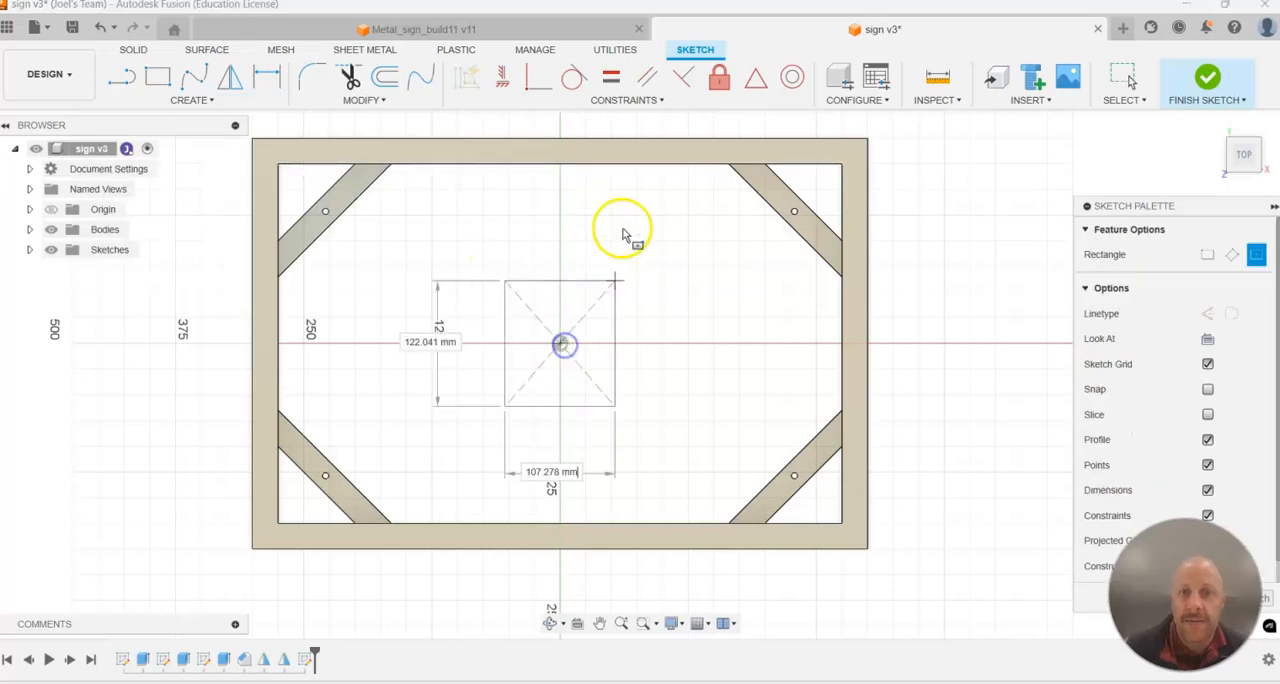
{"action": "left_click", "coordinate": [834, 173]}
{"action": "key", "text": "d"}
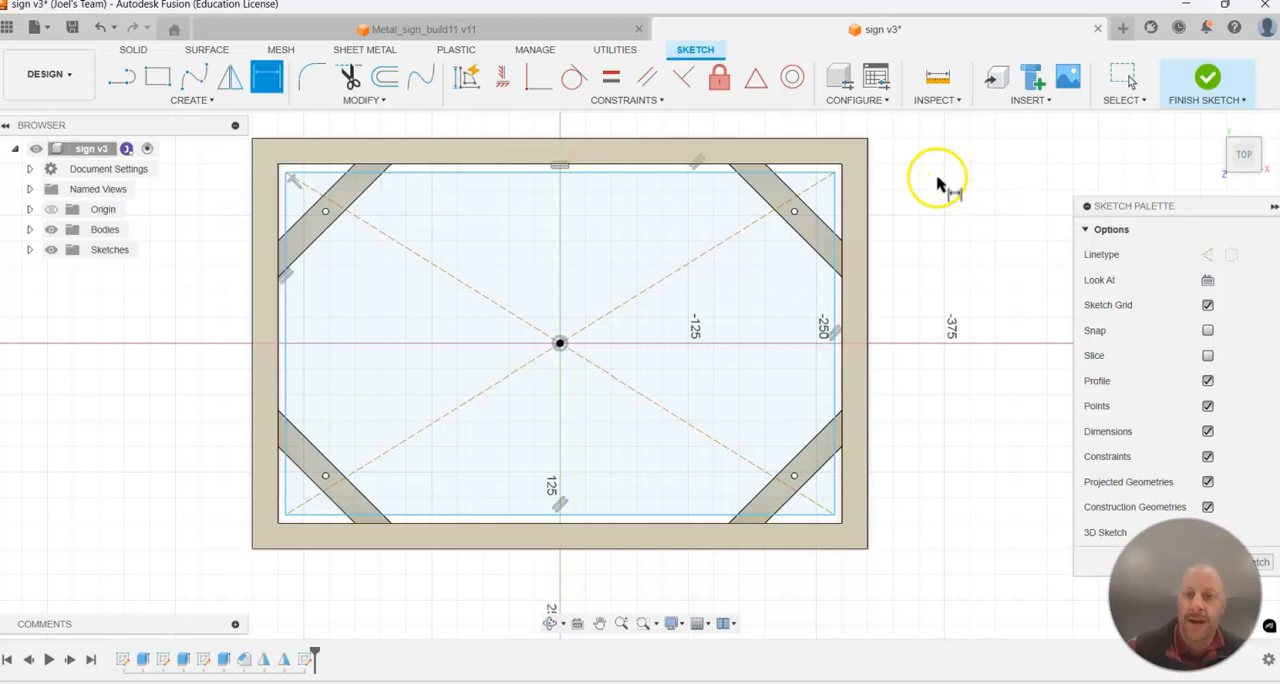
{"action": "left_click", "coordinate": [837, 207]}
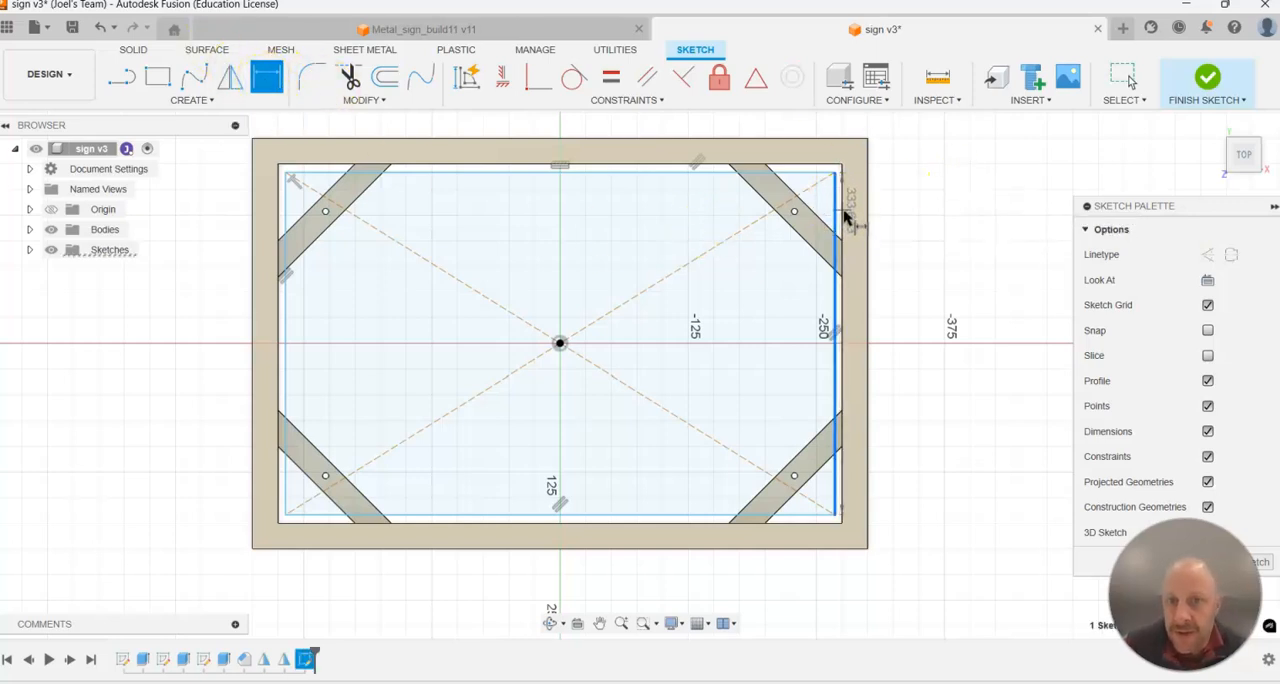
{"action": "scroll", "coordinate": [840, 205], "scroll_direction": "up", "scroll_amount": 5}
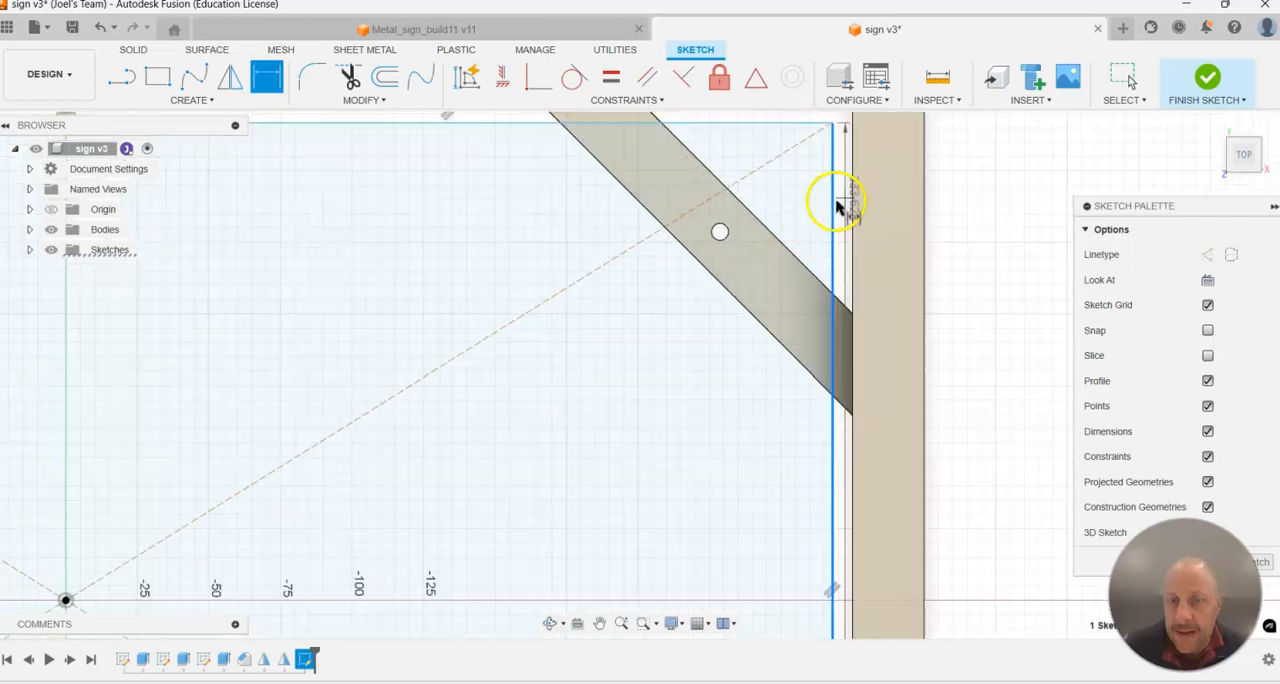
{"action": "left_click", "coordinate": [852, 264]}
{"action": "key", "text": "Return"}
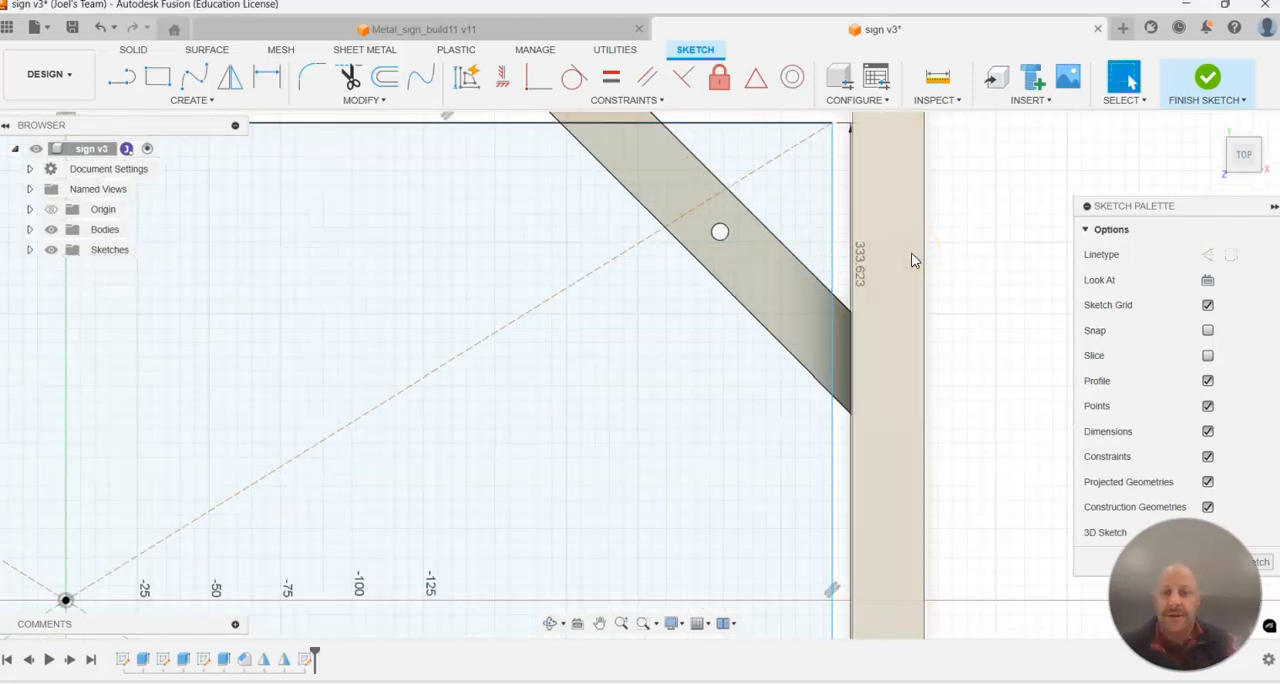
Dimension the gap between the rectangle's right side and the frame's inner right edge as 1 mm.
{"action": "key", "text": "d"}
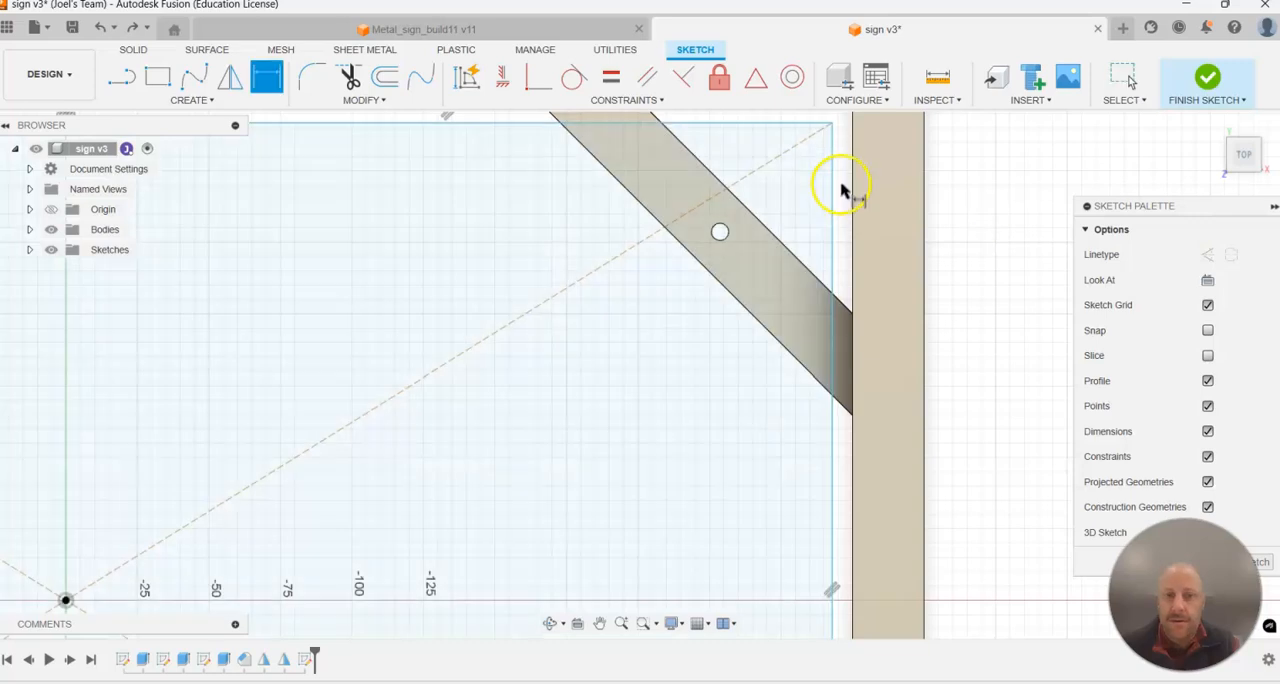
{"action": "left_click", "coordinate": [851, 200]}
{"action": "left_click", "coordinate": [833, 203]}
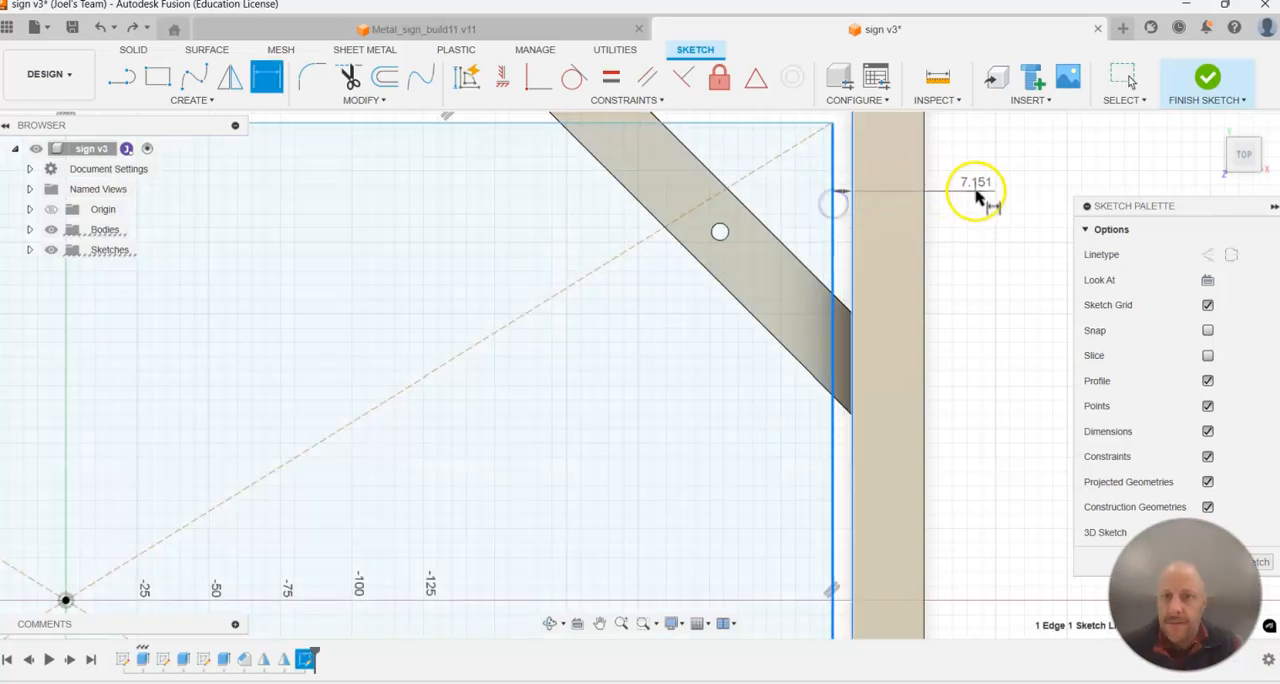
{"action": "left_click", "coordinate": [977, 186]}
{"action": "type", "text": "0"}
{"action": "key", "text": "Return"}
Dimension the gap between the rectangle's upper side and the frame's inner upper edge as 1 mm.
{"action": "scroll", "coordinate": [980, 220], "scroll_direction": "down", "scroll_amount": 5}
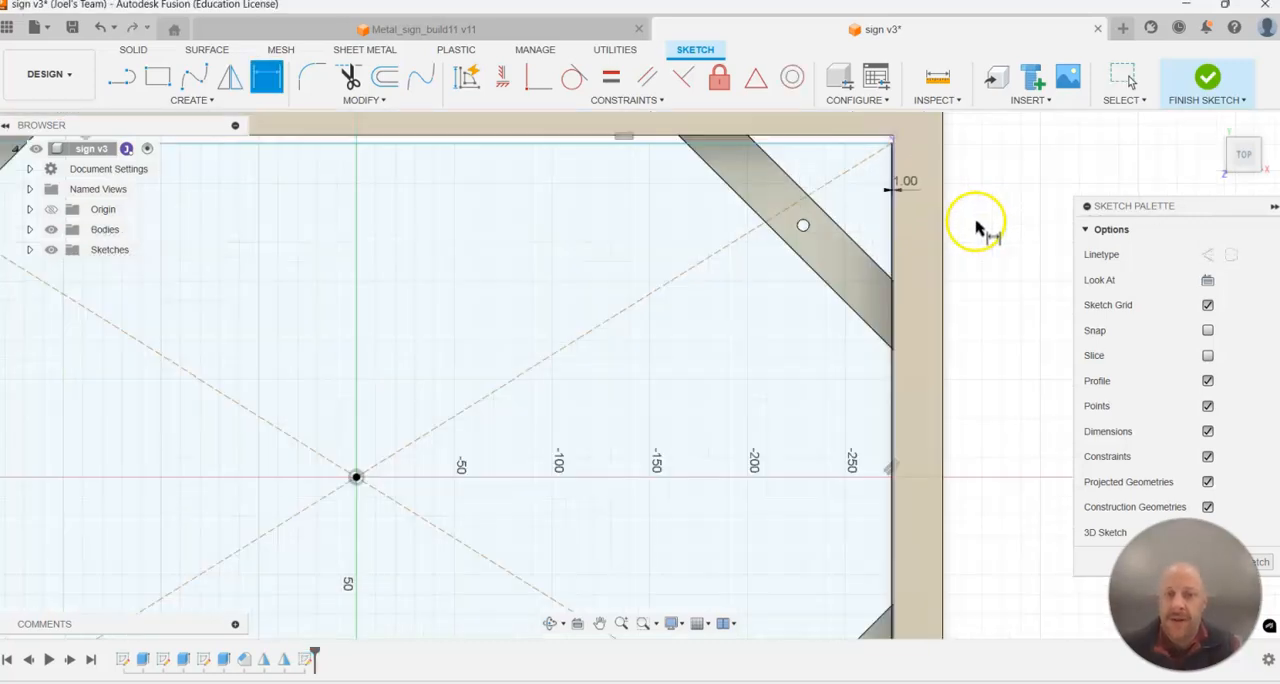
{"action": "left_click", "coordinate": [880, 163]}
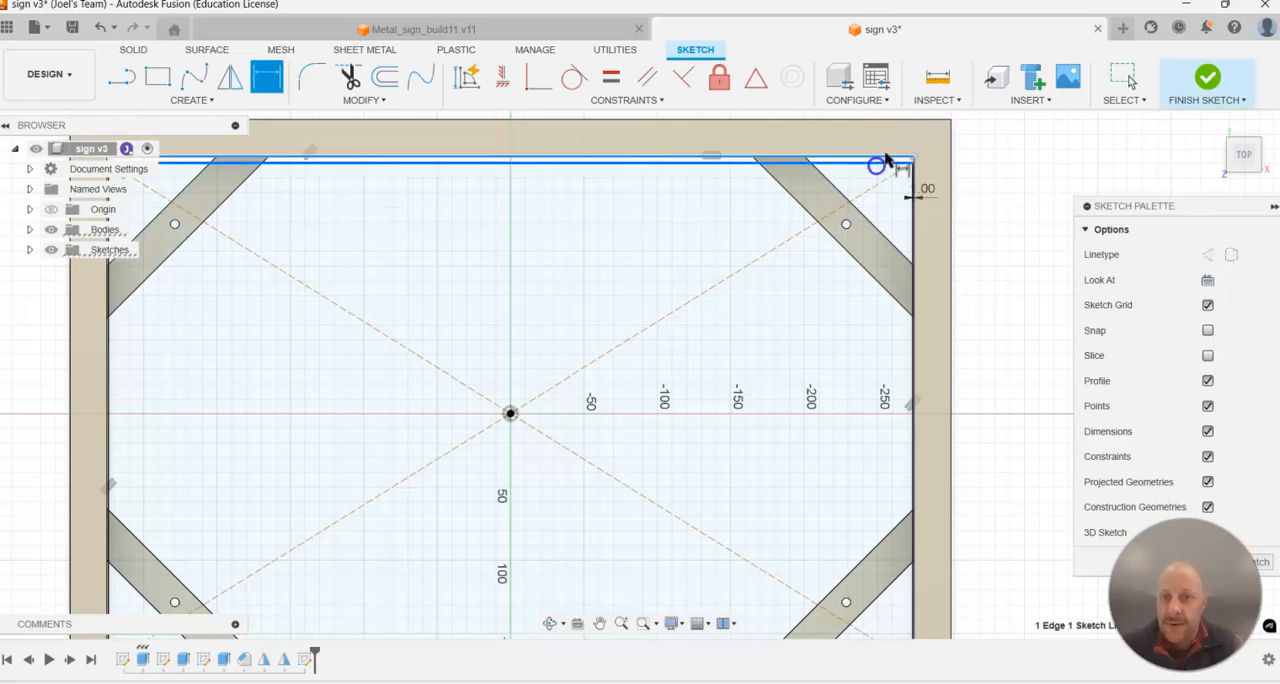
{"action": "left_click", "coordinate": [995, 145]}
{"action": "type", "text": "1"}
{"action": "key", "text": "Return"}
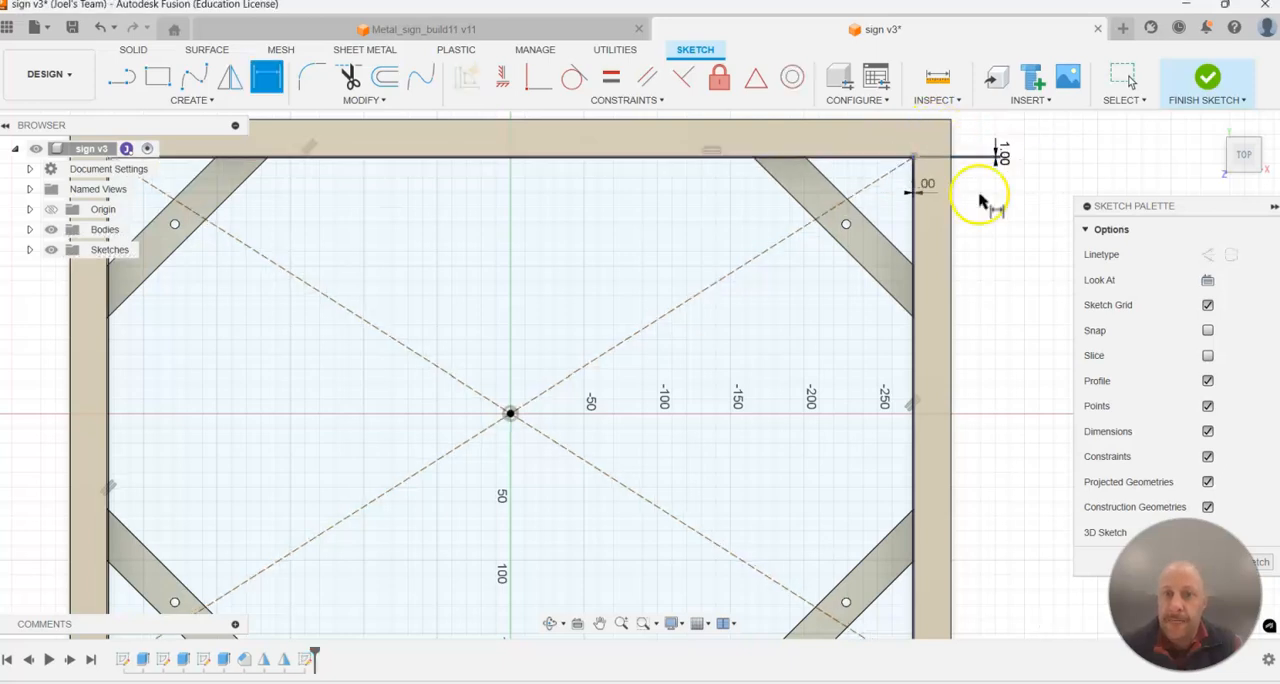
Set both gap dimensions between the rectangle and the frame to 2 mm and finish the sketch.
{"action": "scroll", "coordinate": [940, 420], "scroll_direction": "down", "scroll_amount": 5}
{"action": "mouse_move", "coordinate": [927, 399]}
{"action": "middle_mouse_down", "text": "shift"}
{"action": "mouse_move", "coordinate": [349, 363]}
{"action": "mouse_move", "coordinate": [329, 391]}
{"action": "mouse_move", "coordinate": [351, 391]}
{"action": "mouse_move", "coordinate": [351, 376]}
{"action": "middle_mouse_up", "text": "shift"}
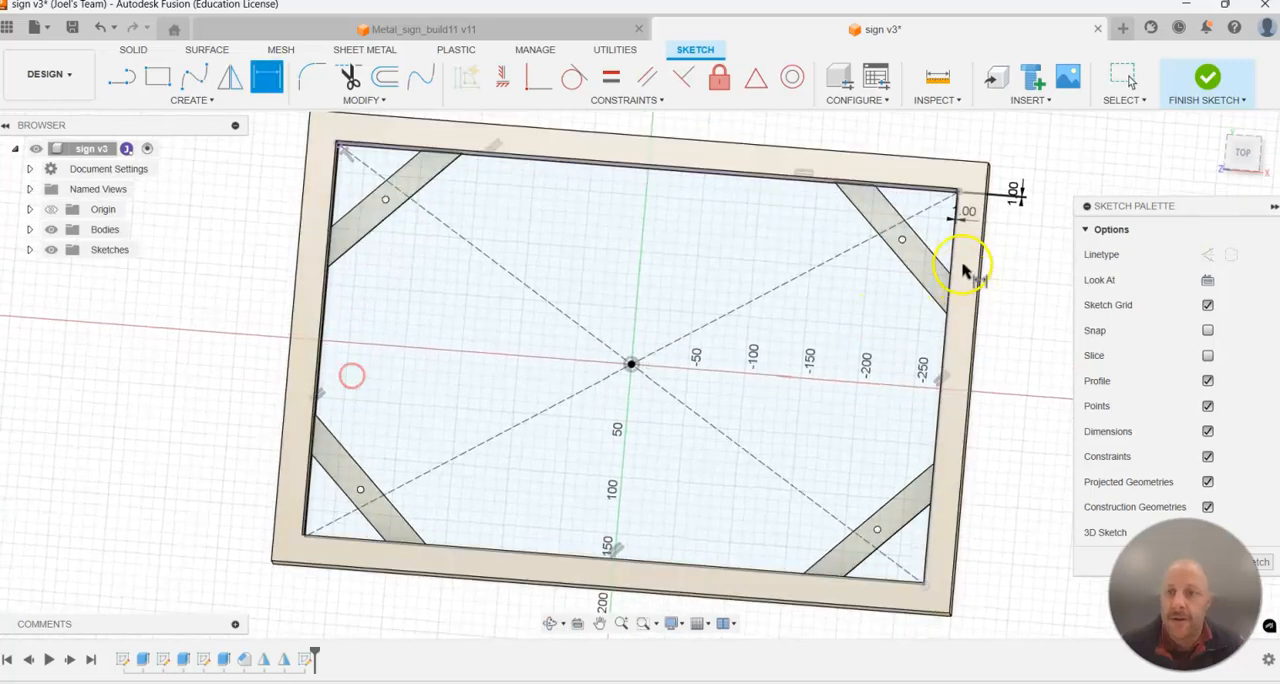
{"action": "double_click", "coordinate": [966, 213]}
{"action": "type", "text": "2"}
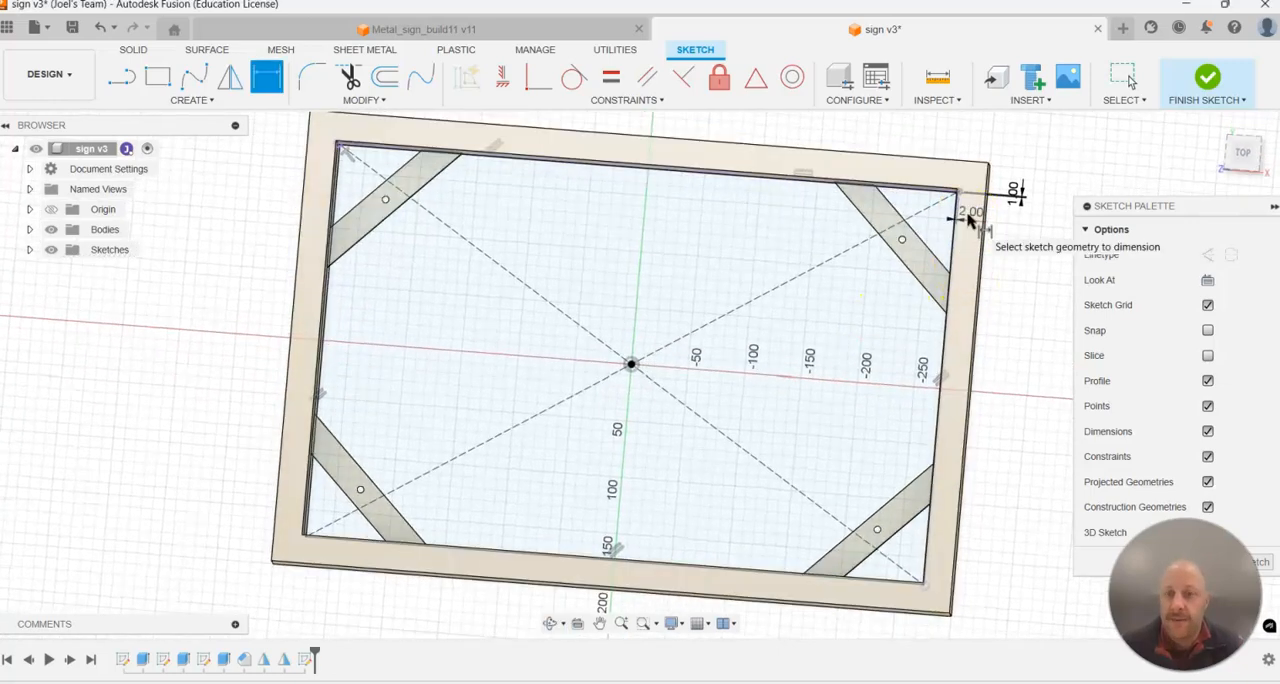
{"action": "key", "text": "Return"}
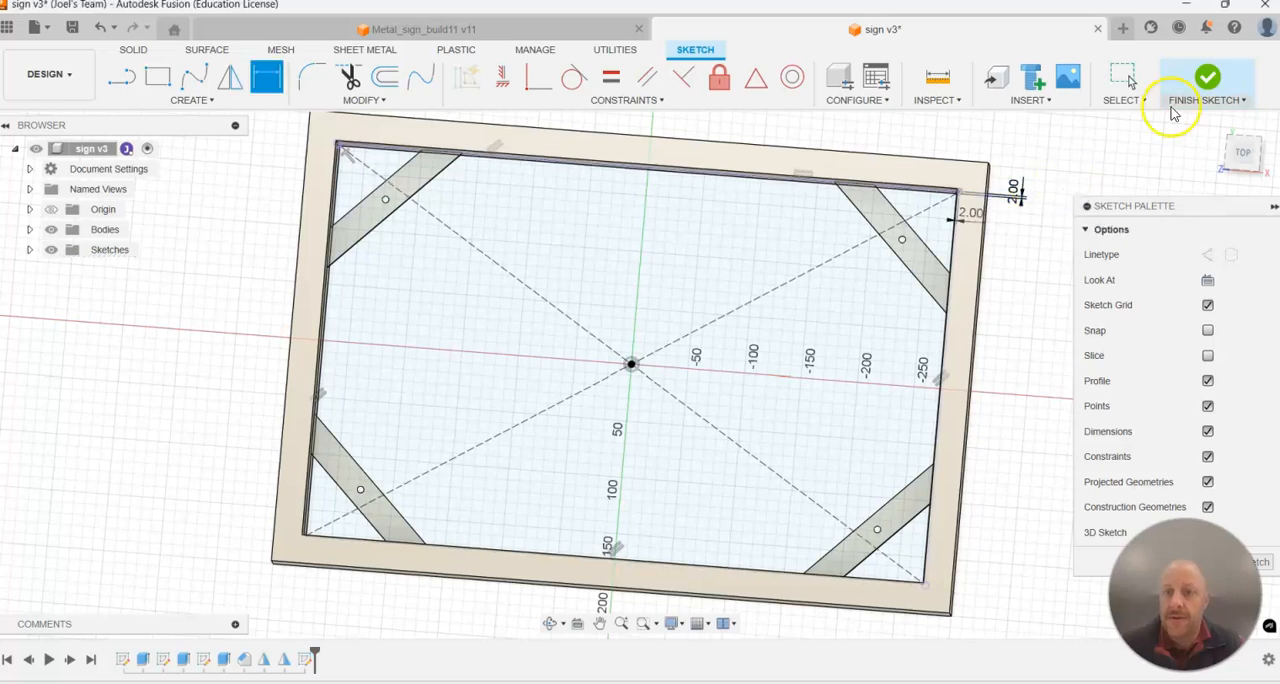
{"action": "left_click", "coordinate": [1218, 87]}
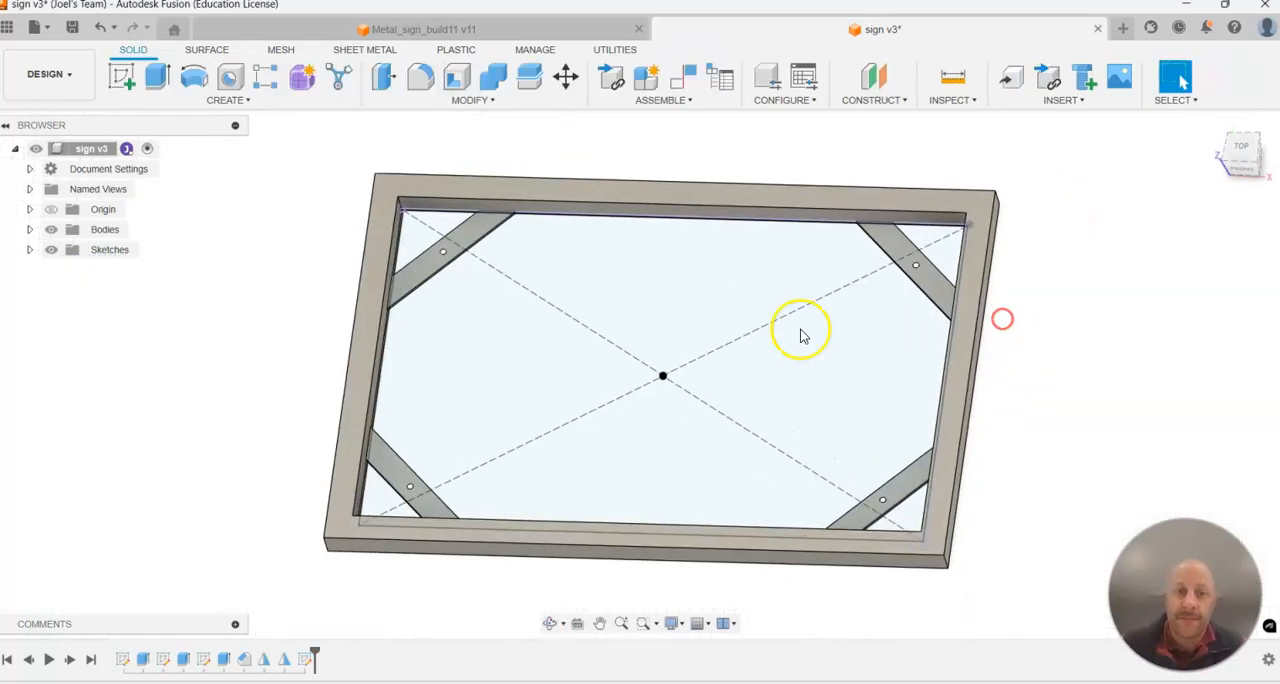
Extrude the three rectangle profiles, including the corner and brace areas, 16 mm upward as a new body.
{"action": "left_click", "coordinate": [157, 77]}
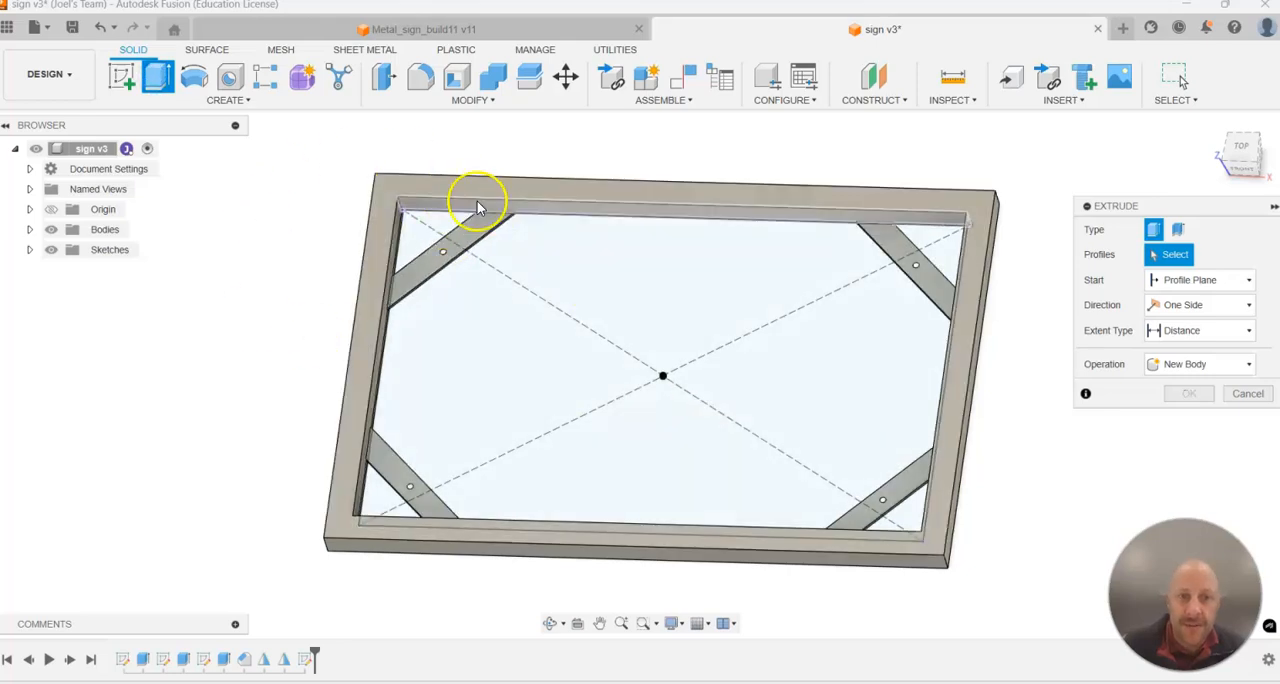
{"action": "left_click", "coordinate": [440, 219]}
{"action": "left_click", "coordinate": [477, 223]}
{"action": "left_click", "coordinate": [558, 238]}
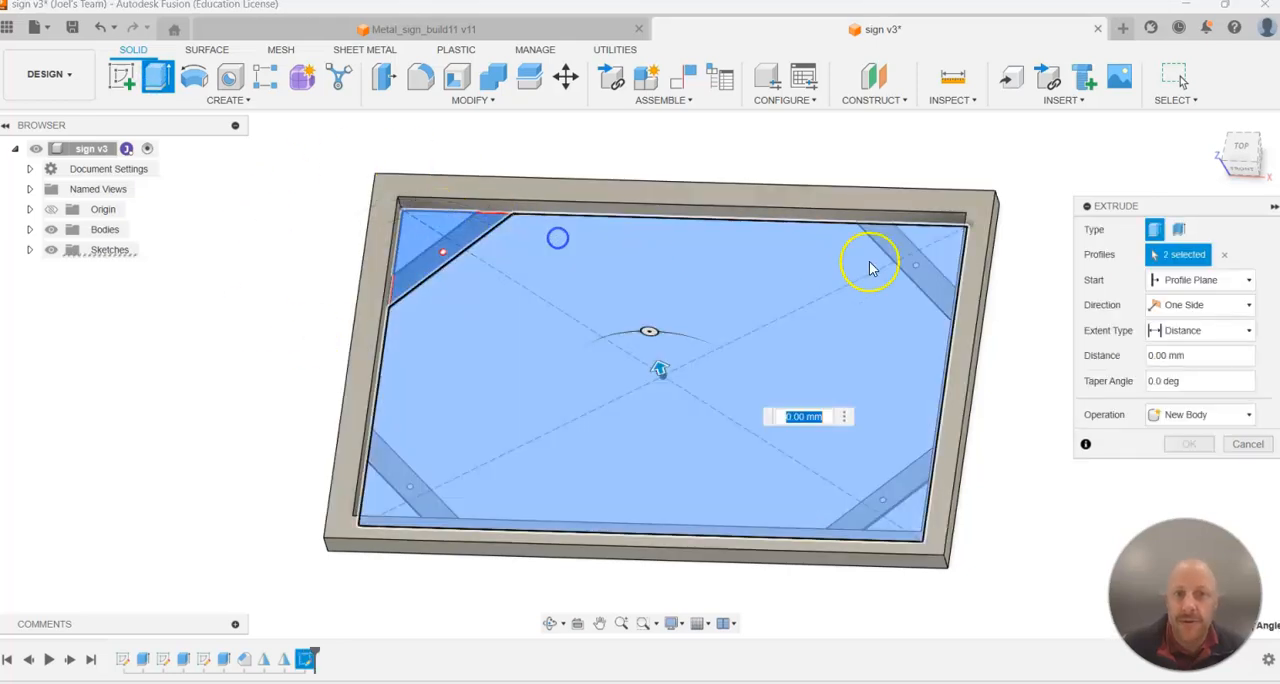
{"action": "middle_click_drag", "start_coordinate": [432, 560], "coordinate": [403, 534], "text": "shift"}
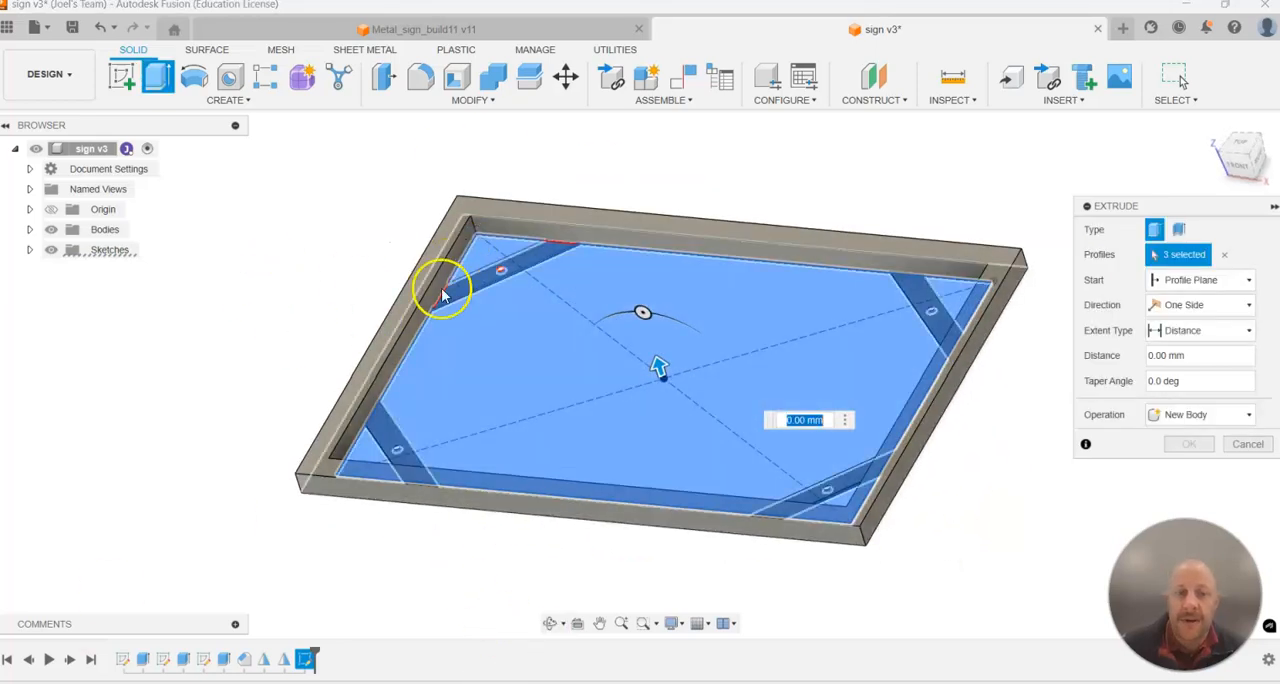
{"action": "left_click_drag", "start_coordinate": [660, 365], "coordinate": [663, 352]}
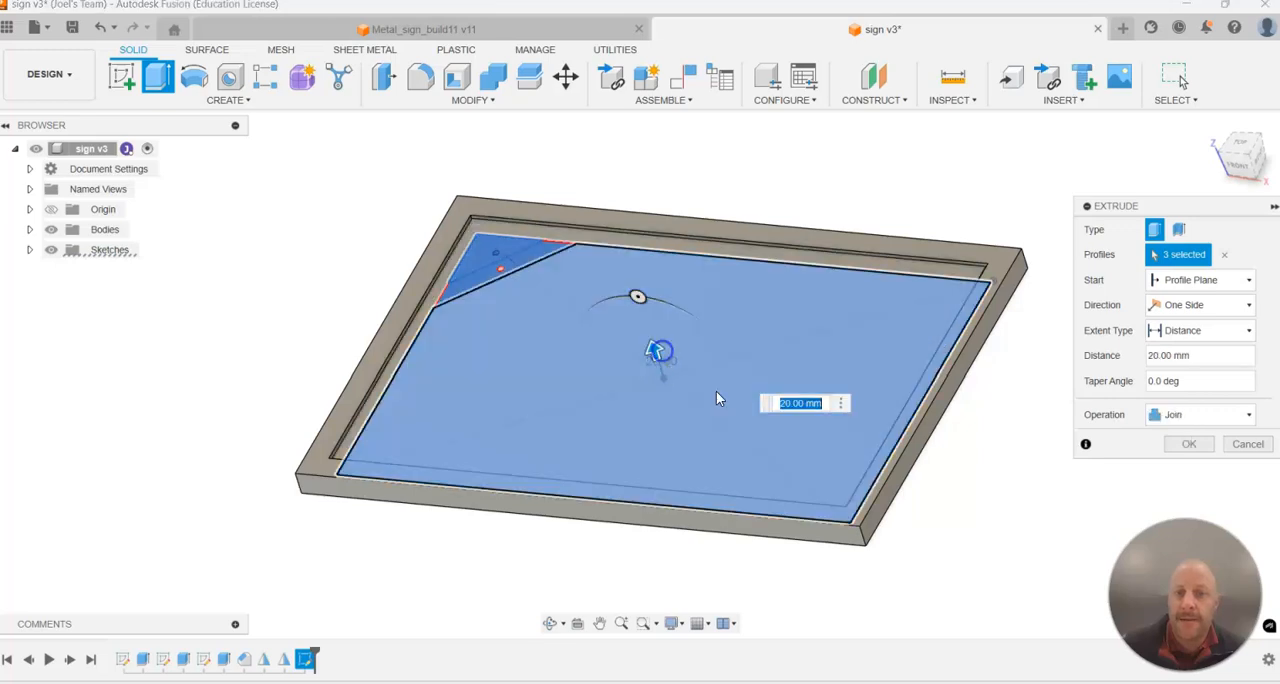
{"action": "left_click", "coordinate": [1214, 354]}
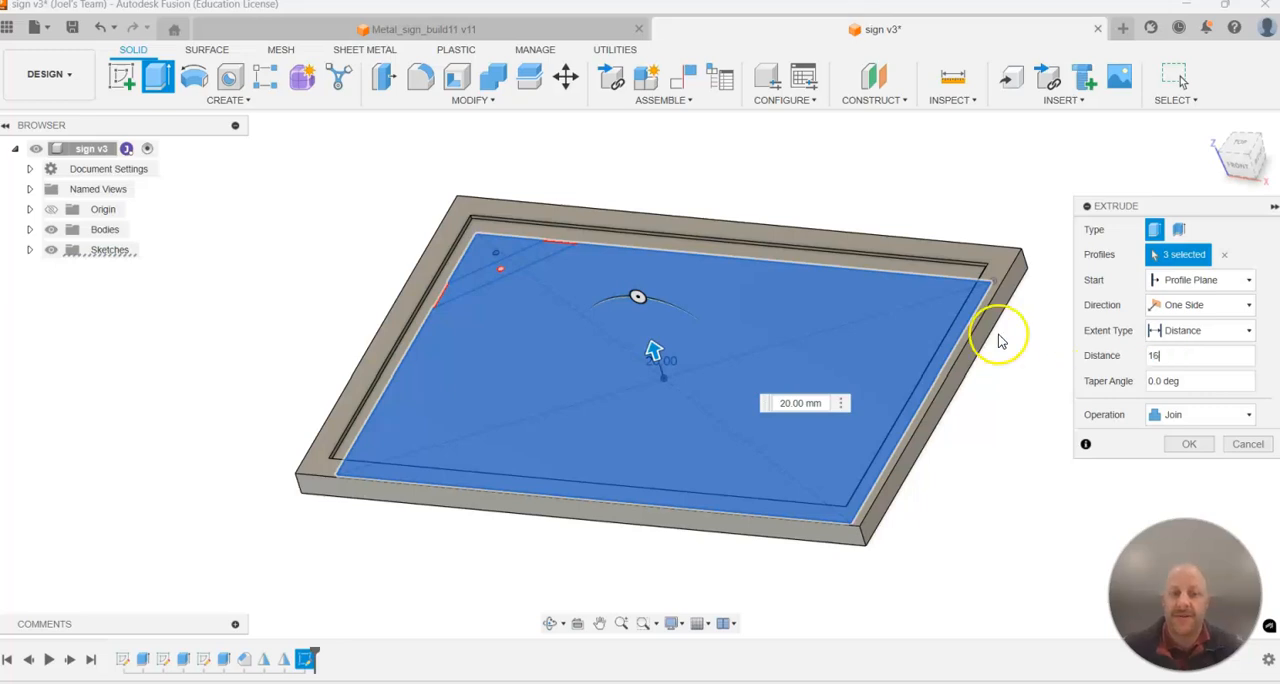
{"action": "middle_click_drag", "start_coordinate": [676, 197], "coordinate": [691, 217], "text": "shift"}
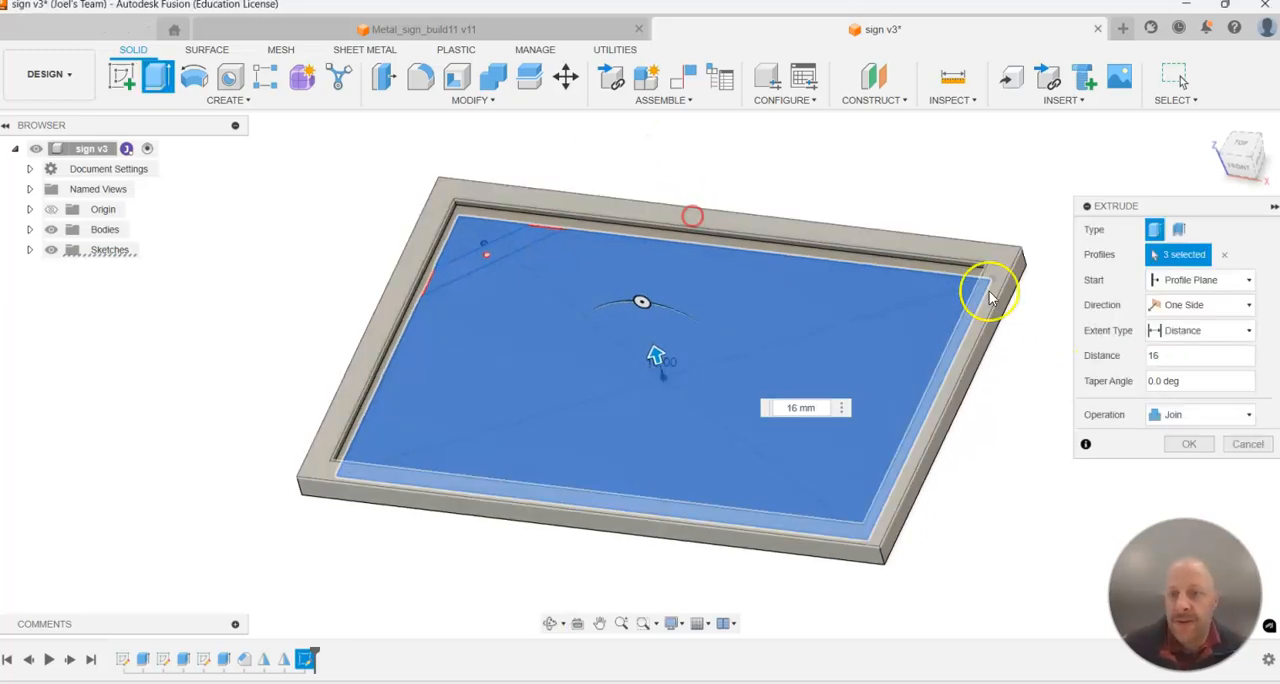
{"action": "left_click", "coordinate": [1197, 418]}
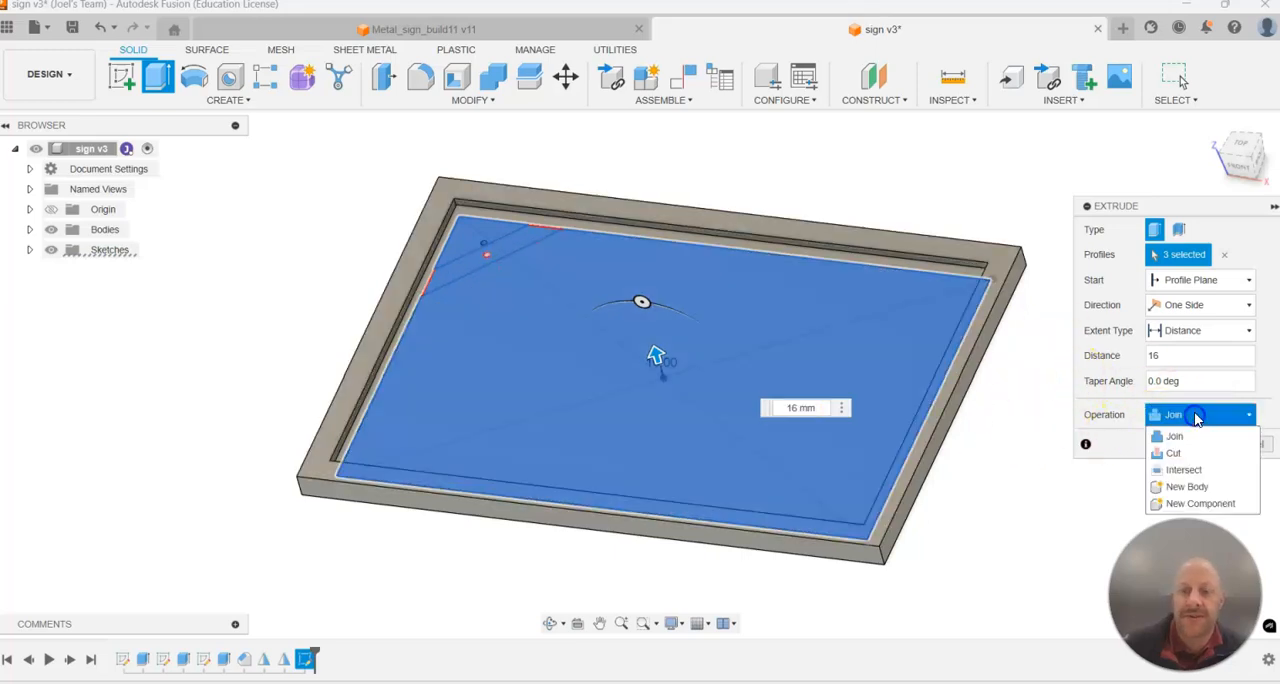
{"action": "left_click", "coordinate": [1187, 487]}
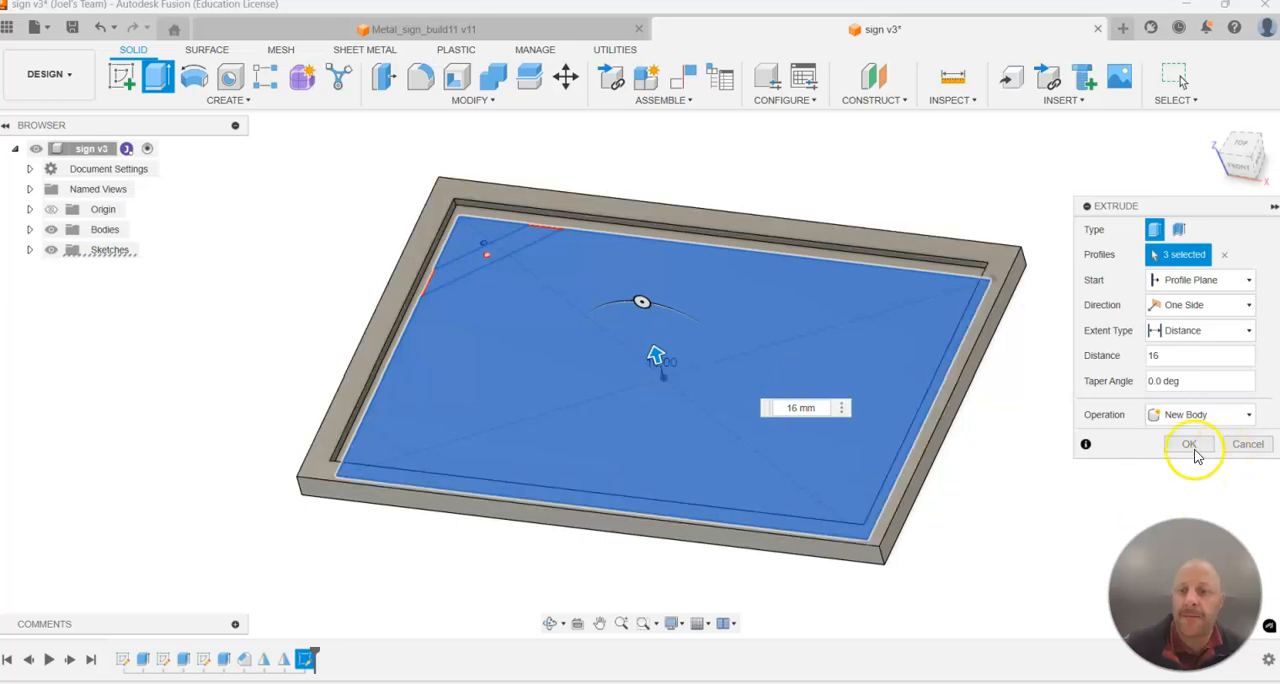
{"action": "left_click", "coordinate": [1195, 441]}
Edit the panel extrusion to add the missed circular profile at the upper-left brace's hole.
{"action": "middle_click_drag", "start_coordinate": [573, 287], "coordinate": [592, 319], "text": "shift"}
{"action": "left_click", "coordinate": [837, 126]}
{"action": "scroll", "coordinate": [463, 258], "scroll_direction": "up", "scroll_amount": 4}
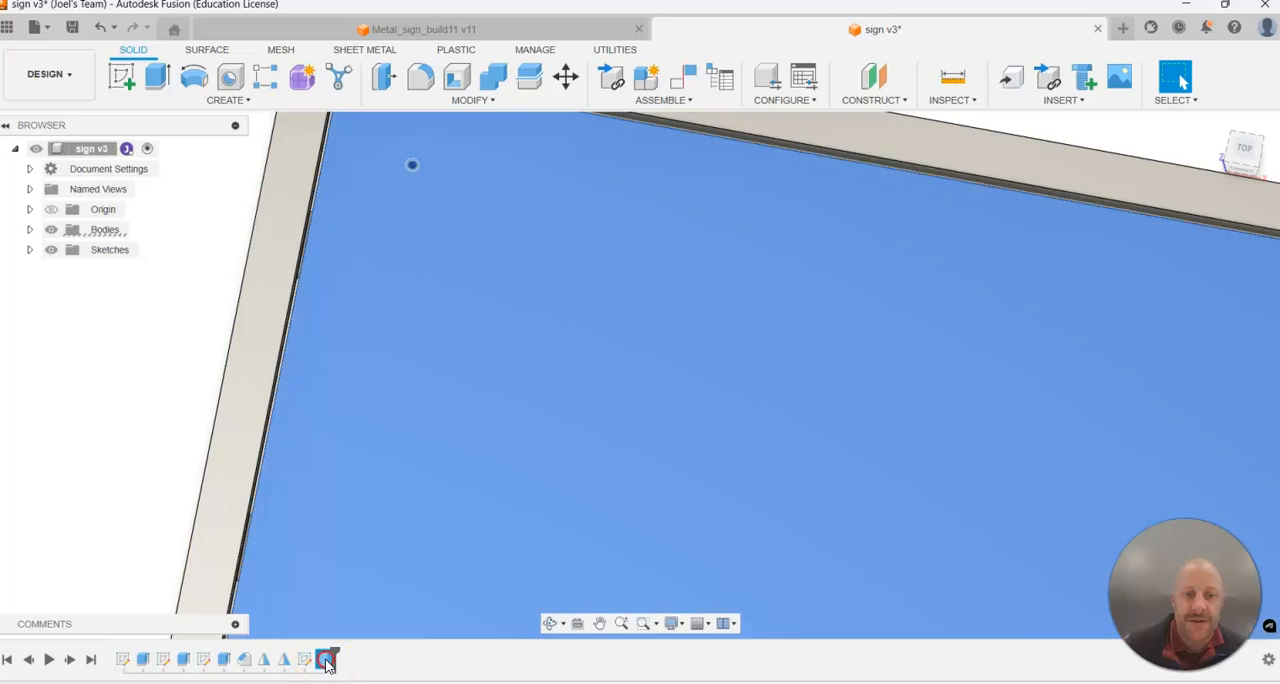
{"action": "right_click", "coordinate": [324, 659]}
{"action": "left_click", "coordinate": [373, 538]}
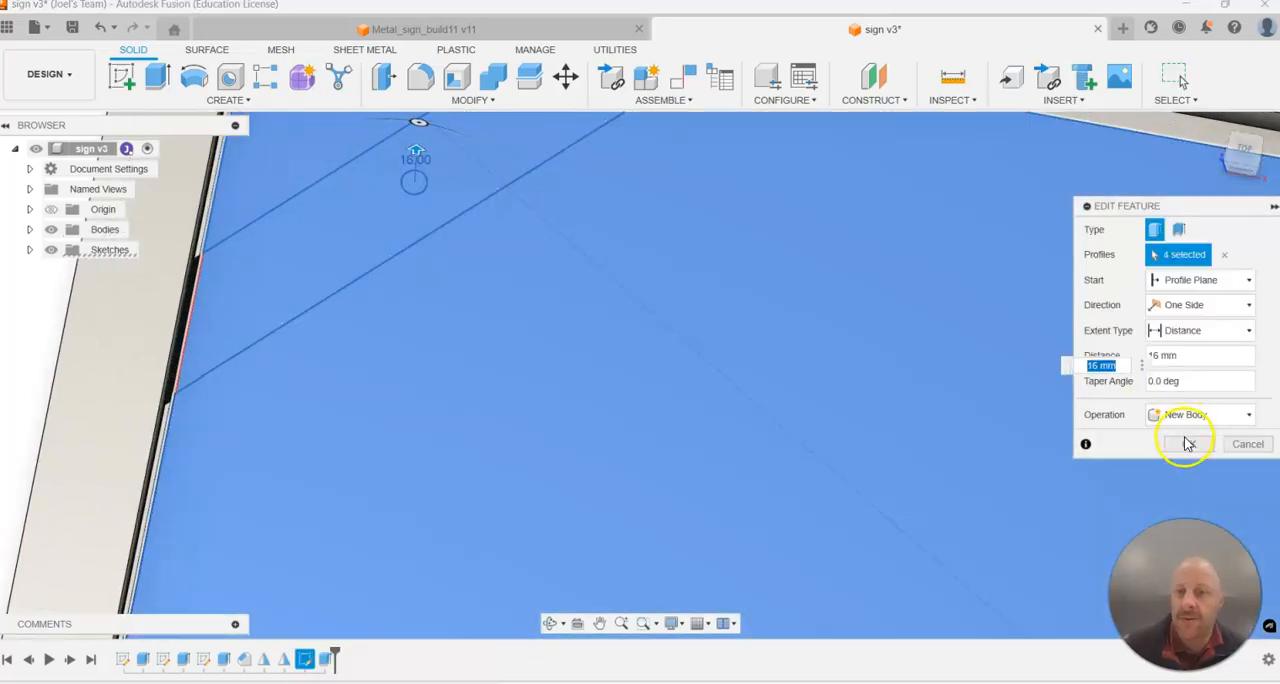
{"action": "left_click", "coordinate": [1186, 443]}
Check the inner panel and the frame as separate bodies by toggling their visibility.
{"action": "scroll", "coordinate": [660, 360], "scroll_direction": "down", "scroll_amount": 8}
{"action": "middle_click_drag", "start_coordinate": [924, 463], "coordinate": [902, 376], "text": "shift"}
{"action": "scroll", "coordinate": [1010, 500], "scroll_direction": "up", "scroll_amount": 3}
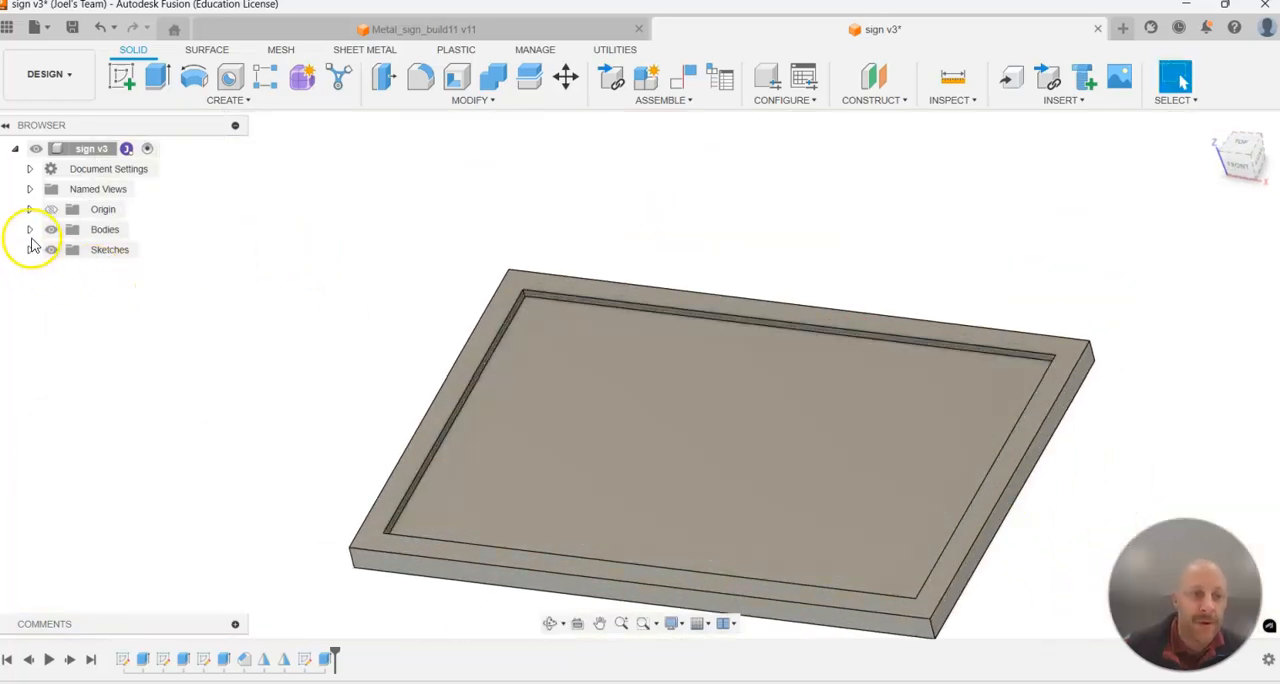
{"action": "left_click", "coordinate": [29, 229]}
{"action": "left_click", "coordinate": [65, 270]}
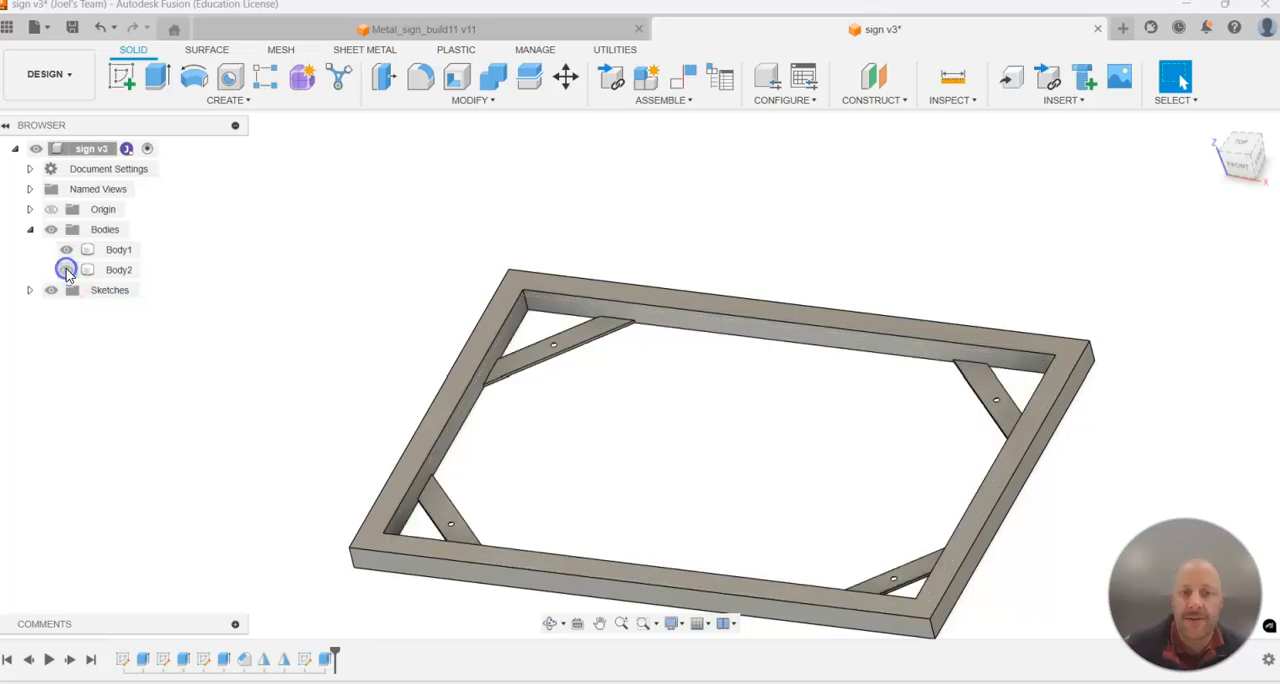
{"action": "left_click", "coordinate": [65, 270]}
{"action": "left_click", "coordinate": [65, 249]}
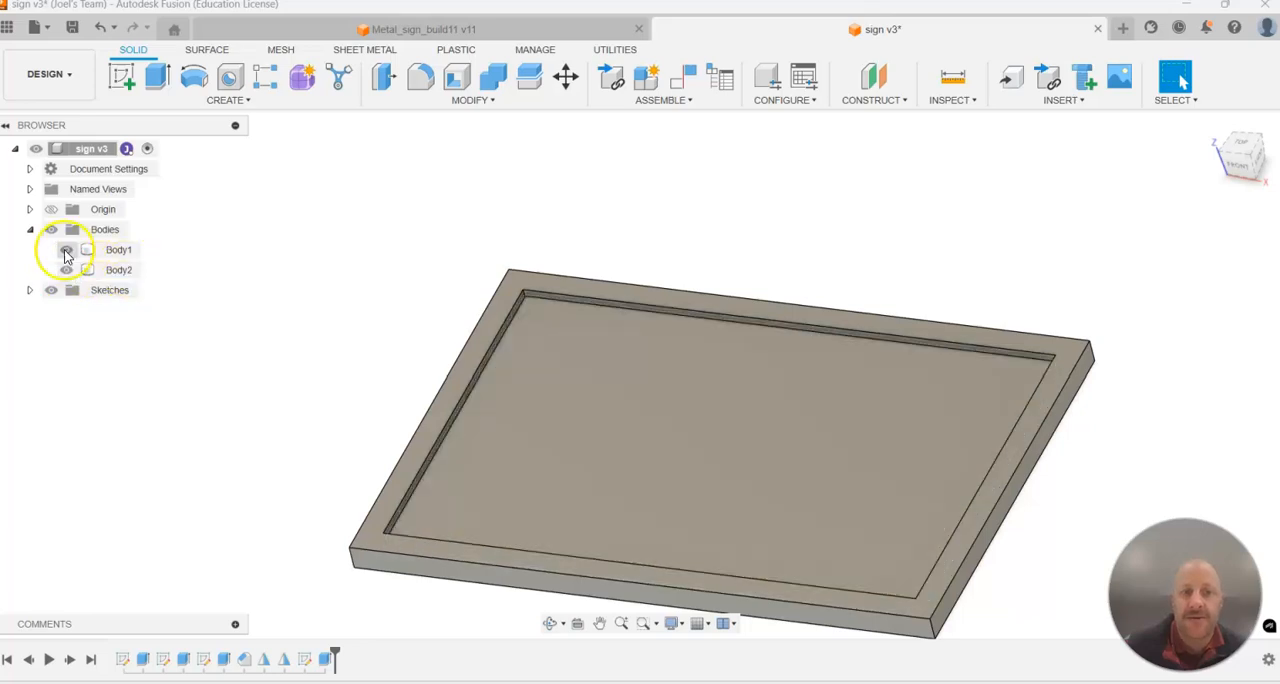
Inspect the frame and the inner panel one at a time by hiding the other body, leaving both visible.
{"action": "left_click", "coordinate": [125, 272]}
{"action": "left_click", "coordinate": [66, 250]}
{"action": "left_click", "coordinate": [65, 270]}
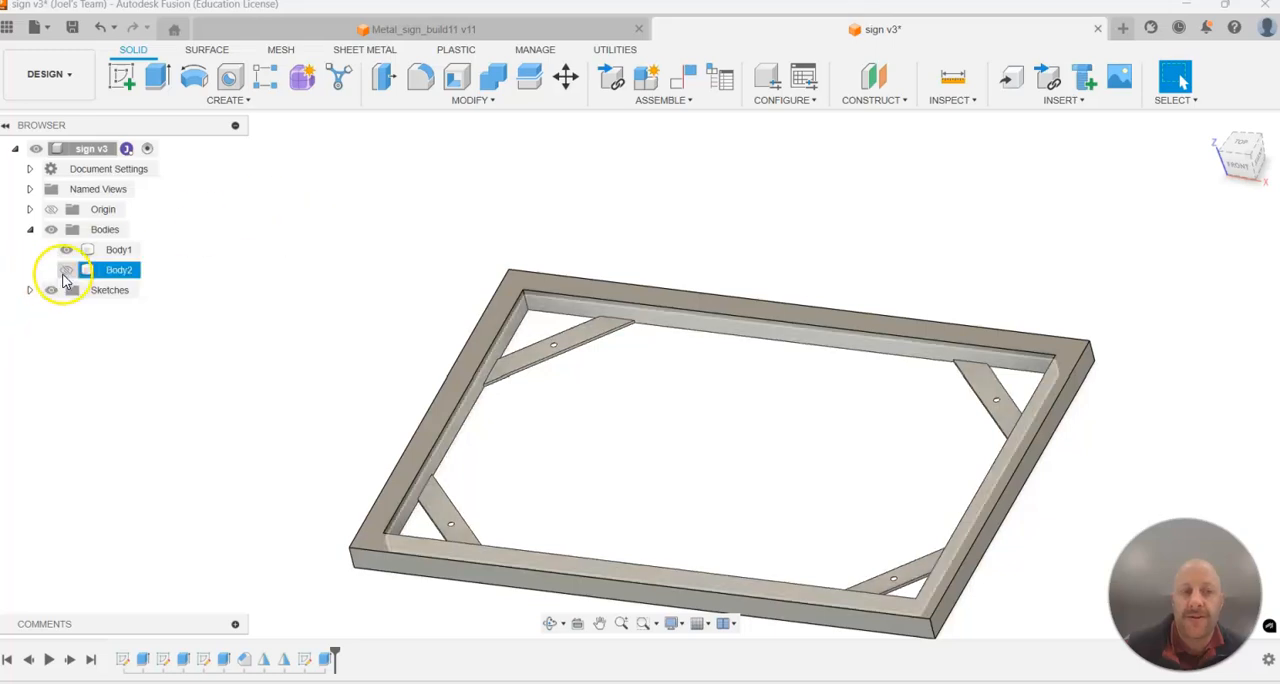
{"action": "left_click", "coordinate": [65, 270]}
{"action": "left_click", "coordinate": [65, 249]}
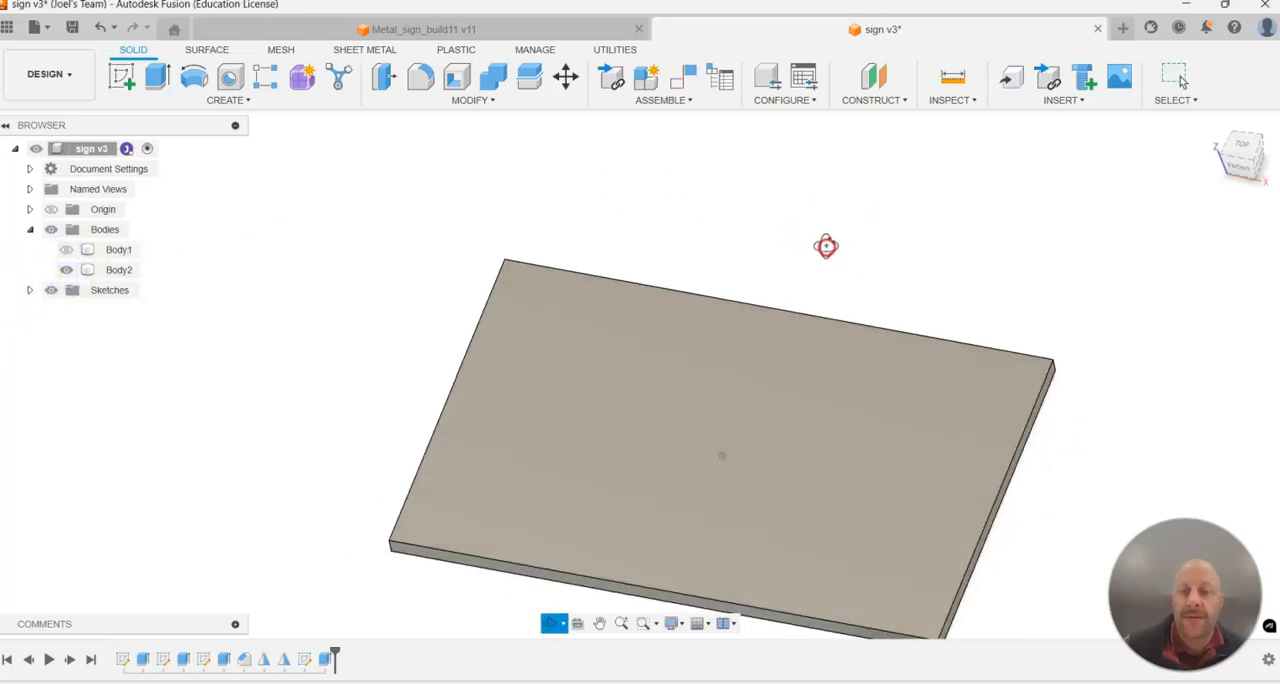
{"action": "left_click", "coordinate": [65, 270]}
{"action": "left_click", "coordinate": [66, 250]}
{"action": "left_click", "coordinate": [66, 270]}
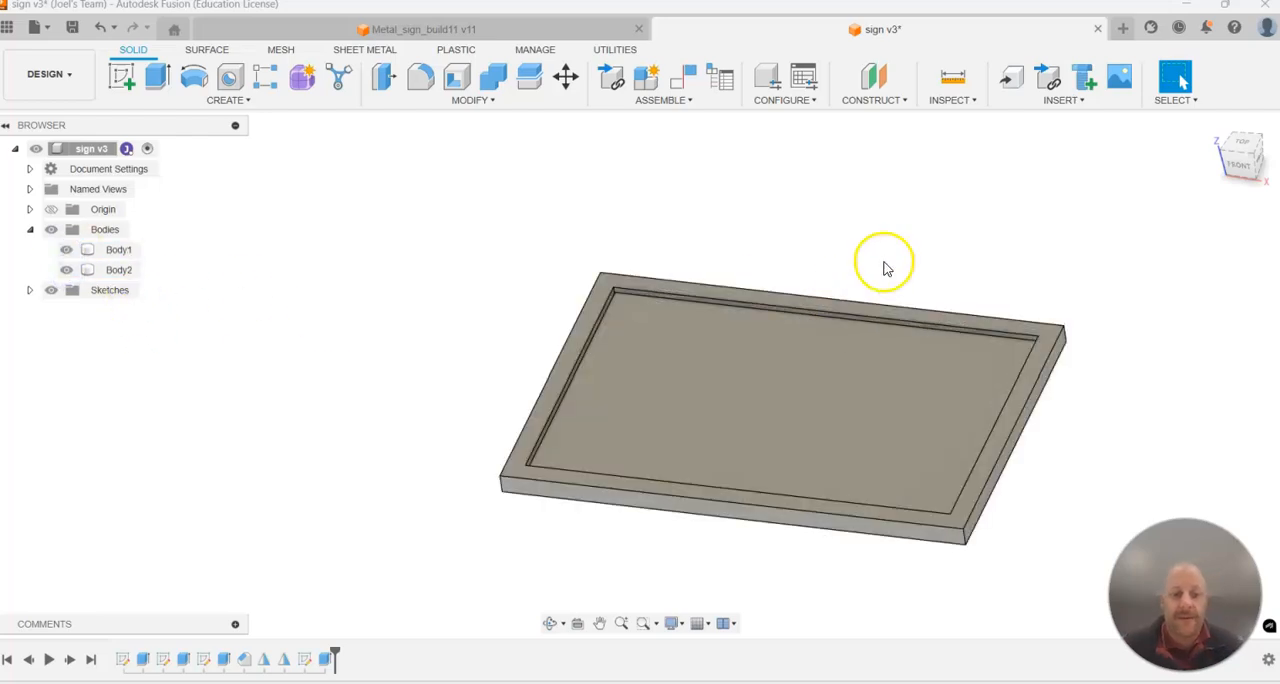
Save the design as a new version.
{"action": "key", "text": "ctrl+s"}
{"action": "left_click", "coordinate": [658, 376]}
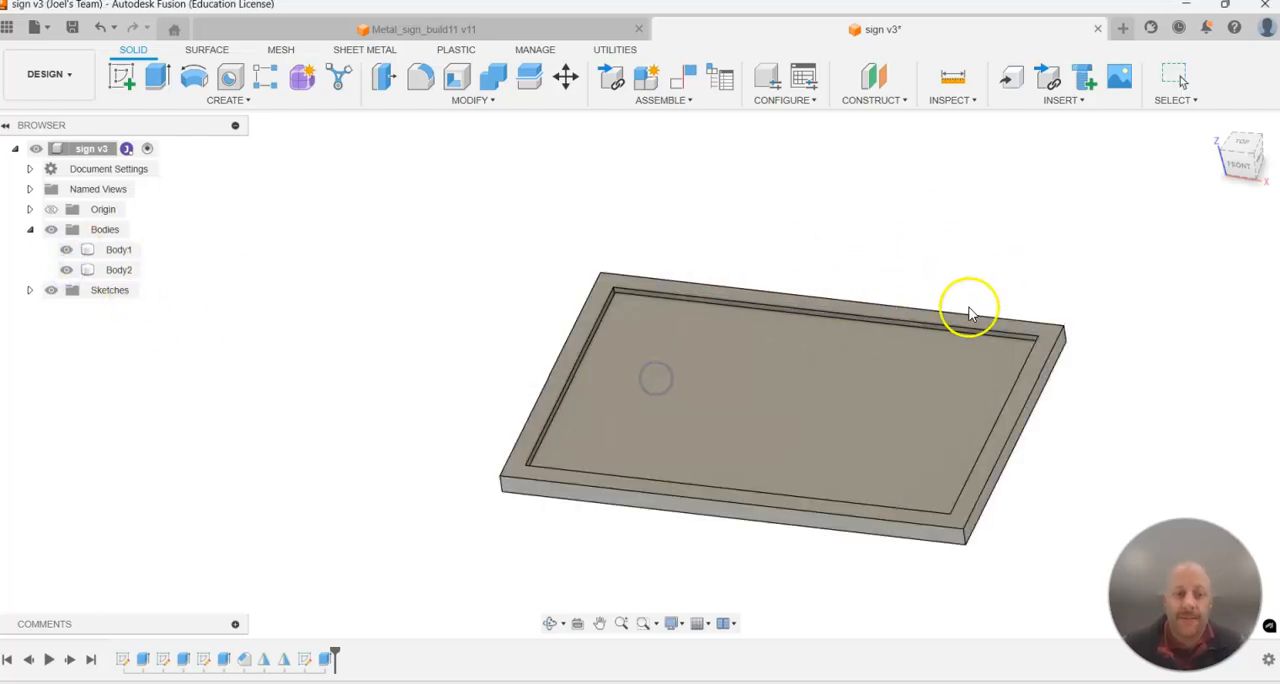
{"action": "middle_click_drag", "start_coordinate": [971, 325], "coordinate": [950, 343], "text": "shift"}
{"action": "scroll", "coordinate": [1142, 388], "scroll_direction": "up", "scroll_amount": 2}
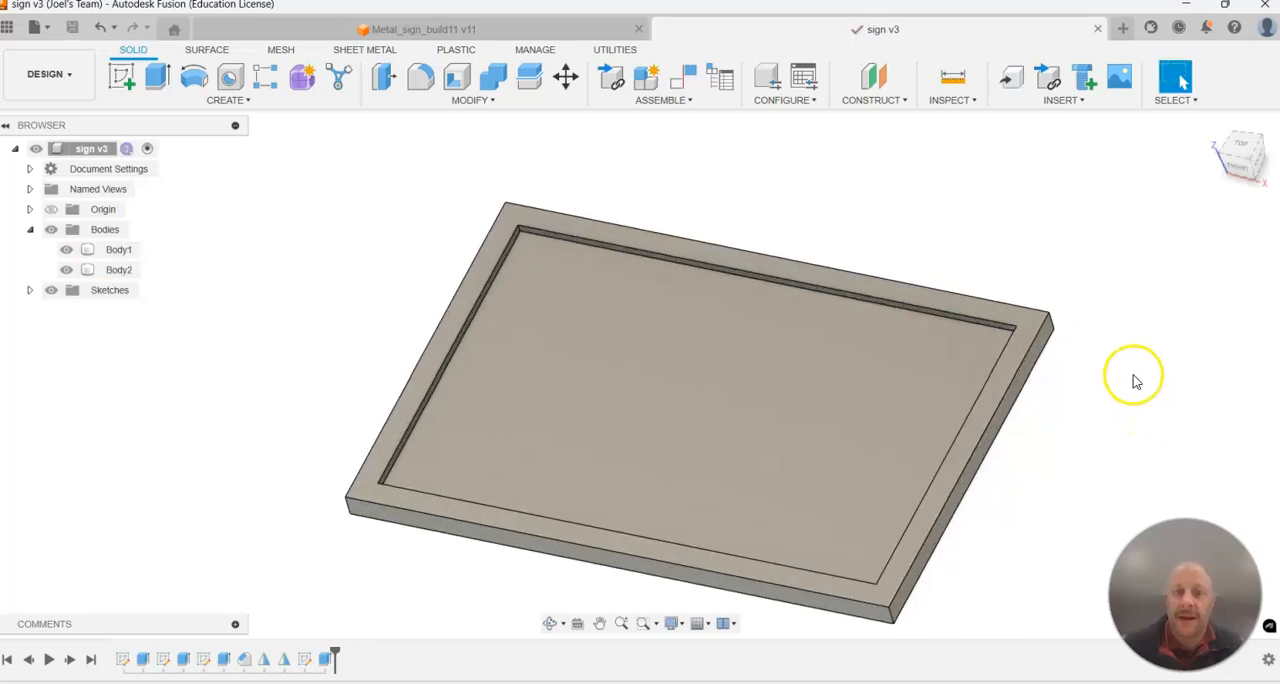
Open the Appearance settings, move them clear of the model and enlarge them to show more of the material library.
{"action": "left_click", "coordinate": [488, 101]}
{"action": "left_click", "coordinate": [444, 449]}
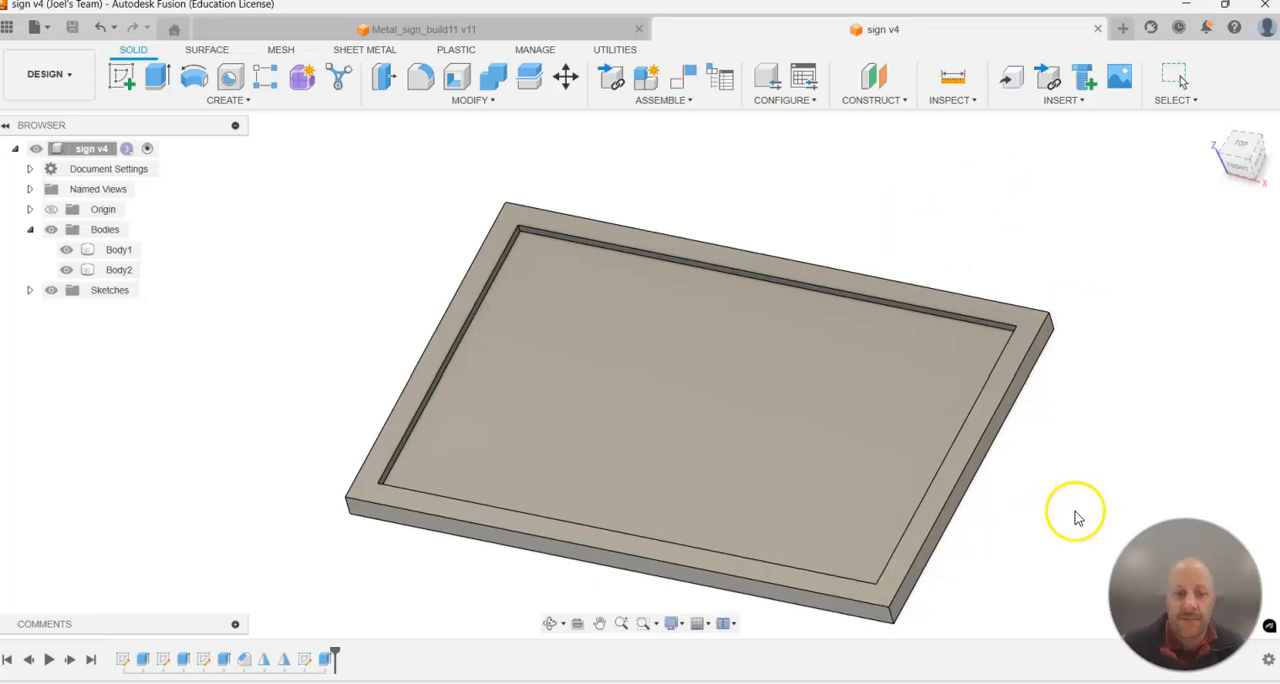
{"action": "left_click", "coordinate": [822, 204]}
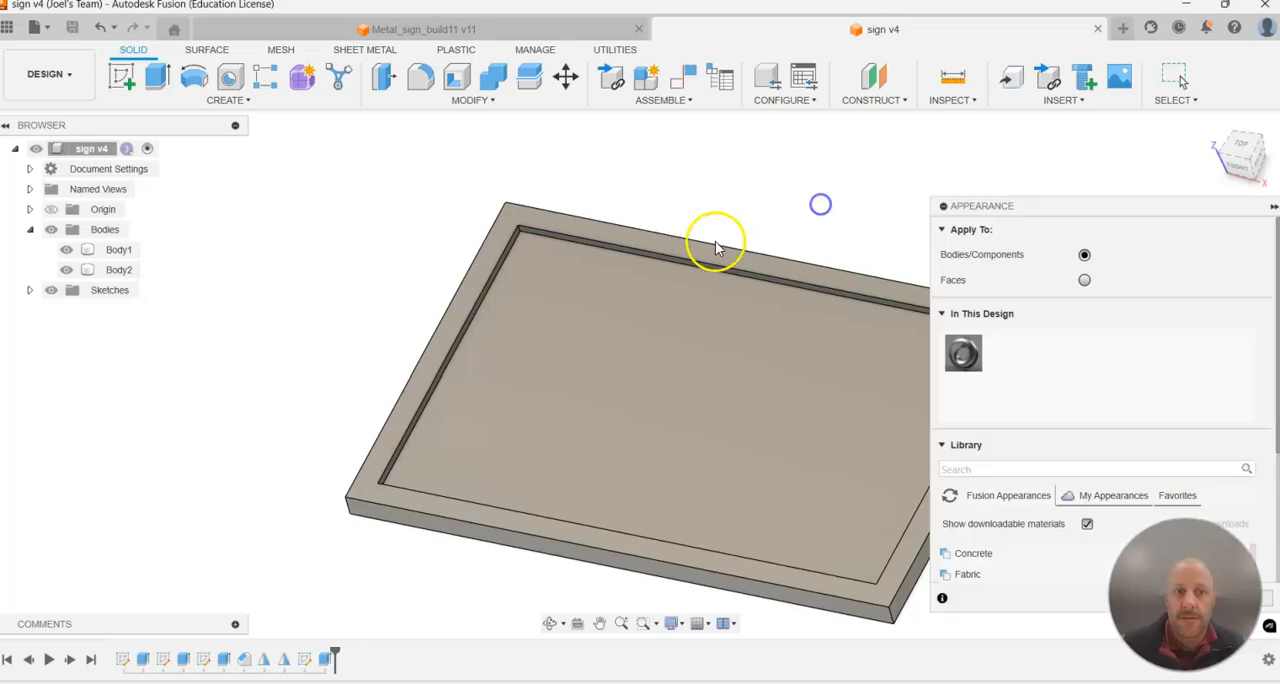
{"action": "left_click_drag", "start_coordinate": [1068, 206], "coordinate": [1048, 94]}
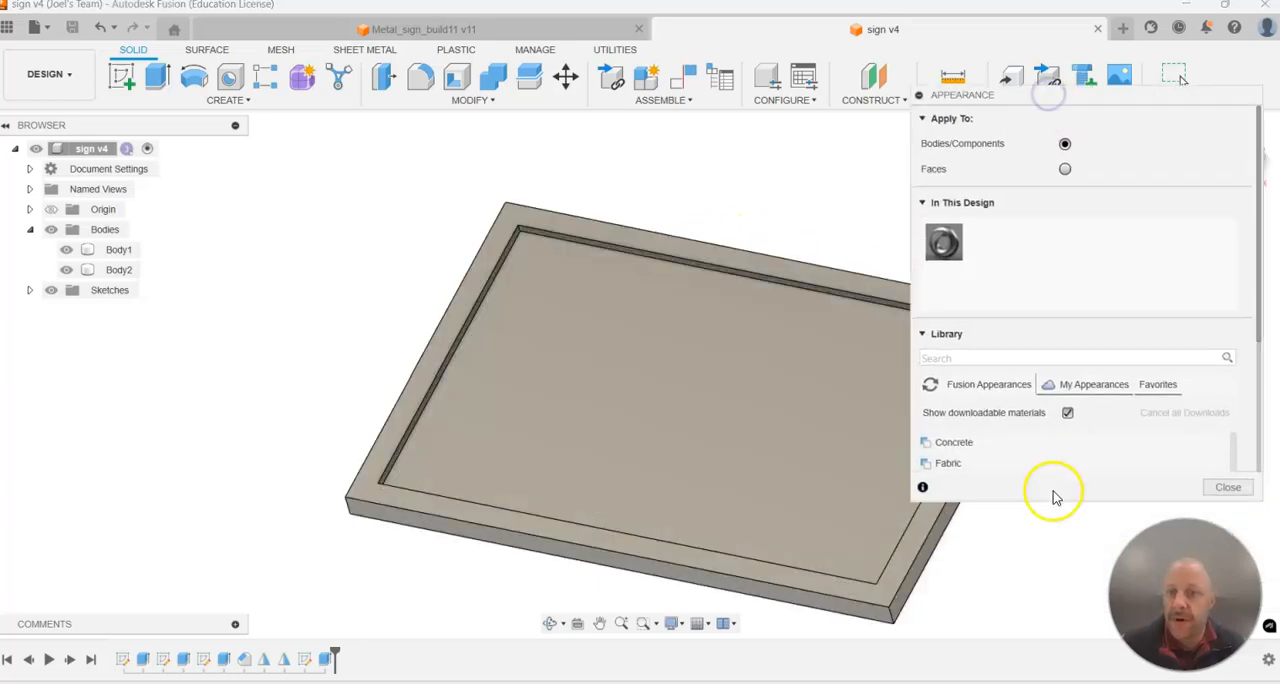
{"action": "left_click_drag", "start_coordinate": [1054, 502], "coordinate": [1038, 588]}
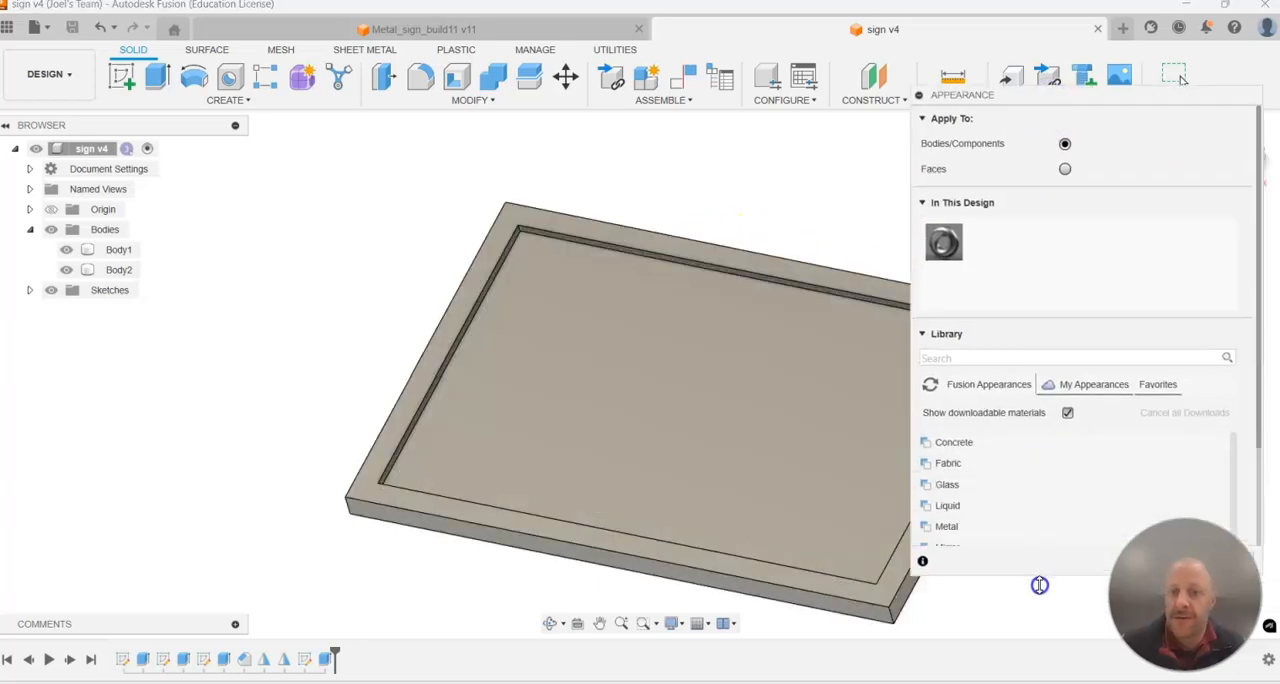
Apply the Powder Coat - Rough (Black) paint appearance to the frame body.
{"action": "scroll", "coordinate": [1006, 532], "scroll_direction": "down", "scroll_amount": 5}
{"action": "left_click", "coordinate": [950, 438]}
{"action": "left_click", "coordinate": [776, 464]}
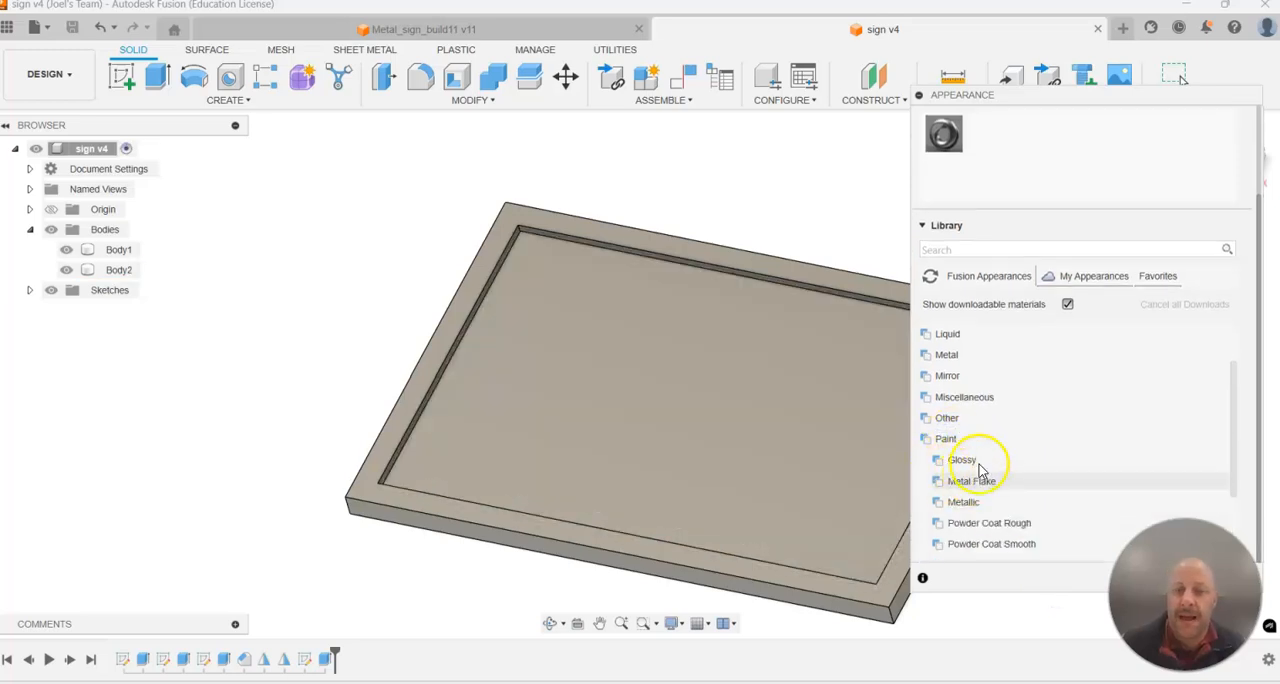
{"action": "scroll", "coordinate": [968, 482], "scroll_direction": "down", "scroll_amount": 3}
{"action": "scroll", "coordinate": [970, 482], "scroll_direction": "up", "scroll_amount": 2}
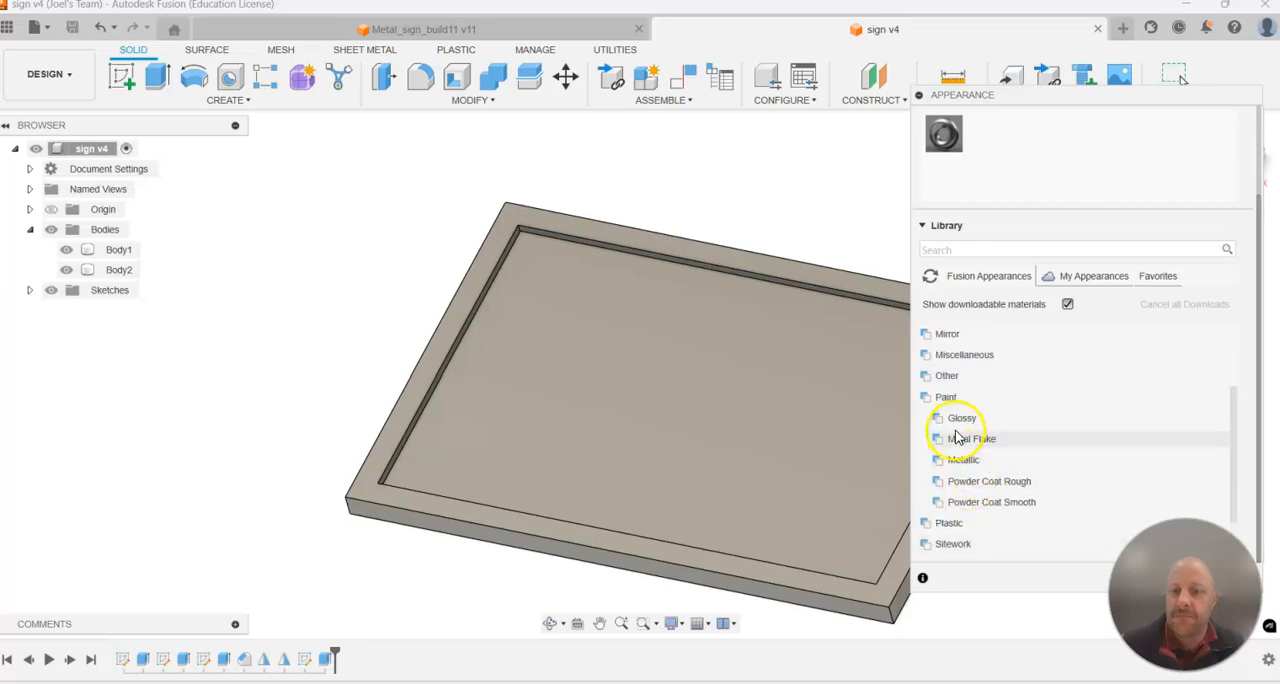
{"action": "left_click", "coordinate": [996, 482]}
{"action": "scroll", "coordinate": [1013, 486], "scroll_direction": "down", "scroll_amount": 3}
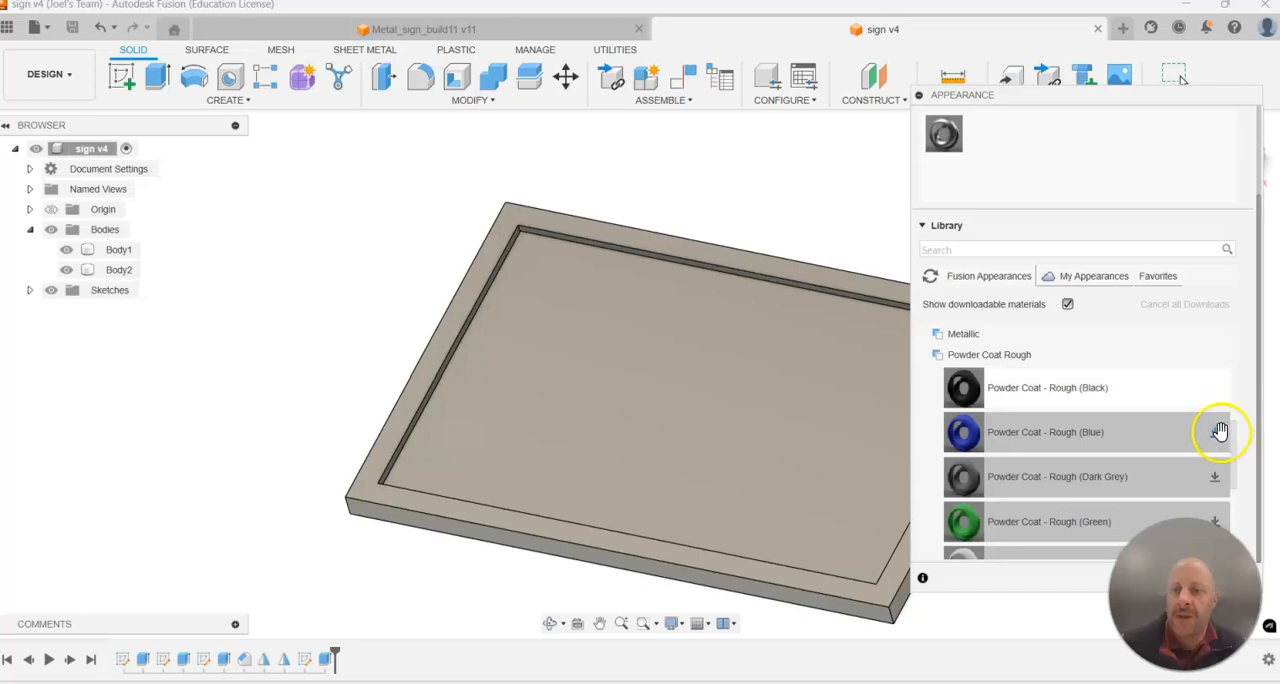
{"action": "left_click_drag", "start_coordinate": [1080, 395], "coordinate": [404, 422]}
{"action": "middle_click_drag", "start_coordinate": [325, 270], "coordinate": [480, 423], "text": "shift"}
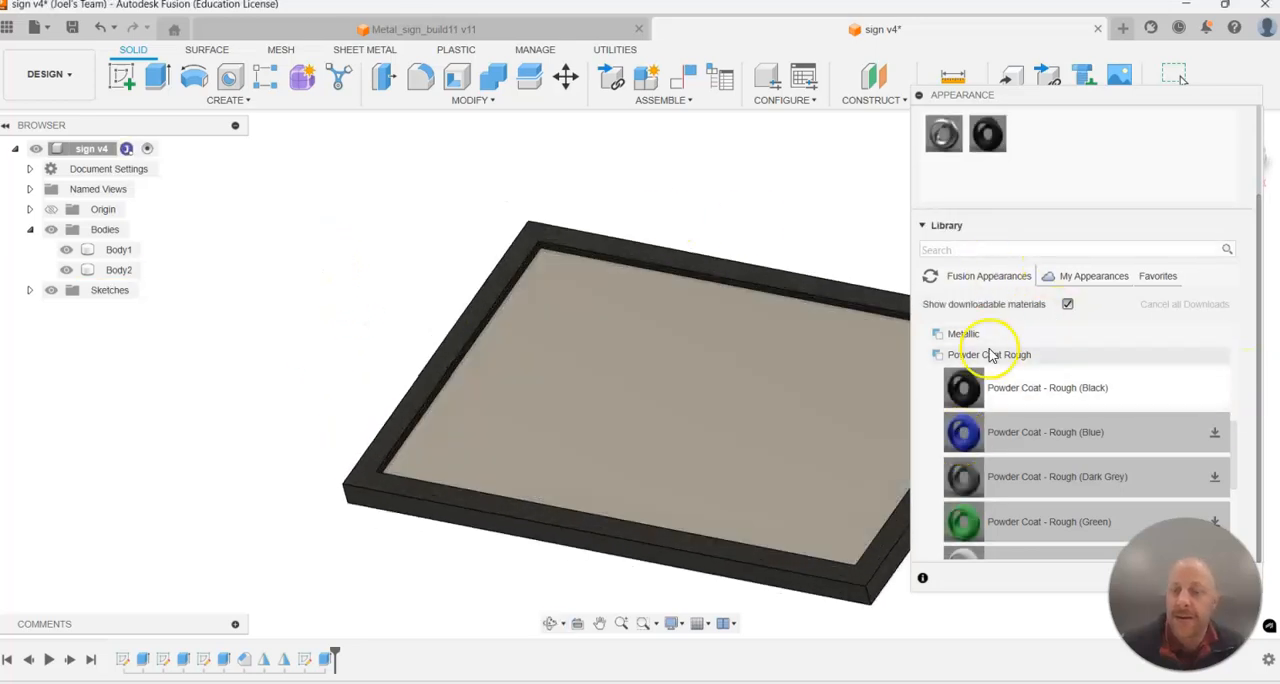
Apply the Pine wood appearance to the inner panel body.
{"action": "scroll", "coordinate": [1000, 360], "scroll_direction": "up", "scroll_amount": 5}
{"action": "scroll", "coordinate": [1009, 483], "scroll_direction": "down", "scroll_amount": 3}
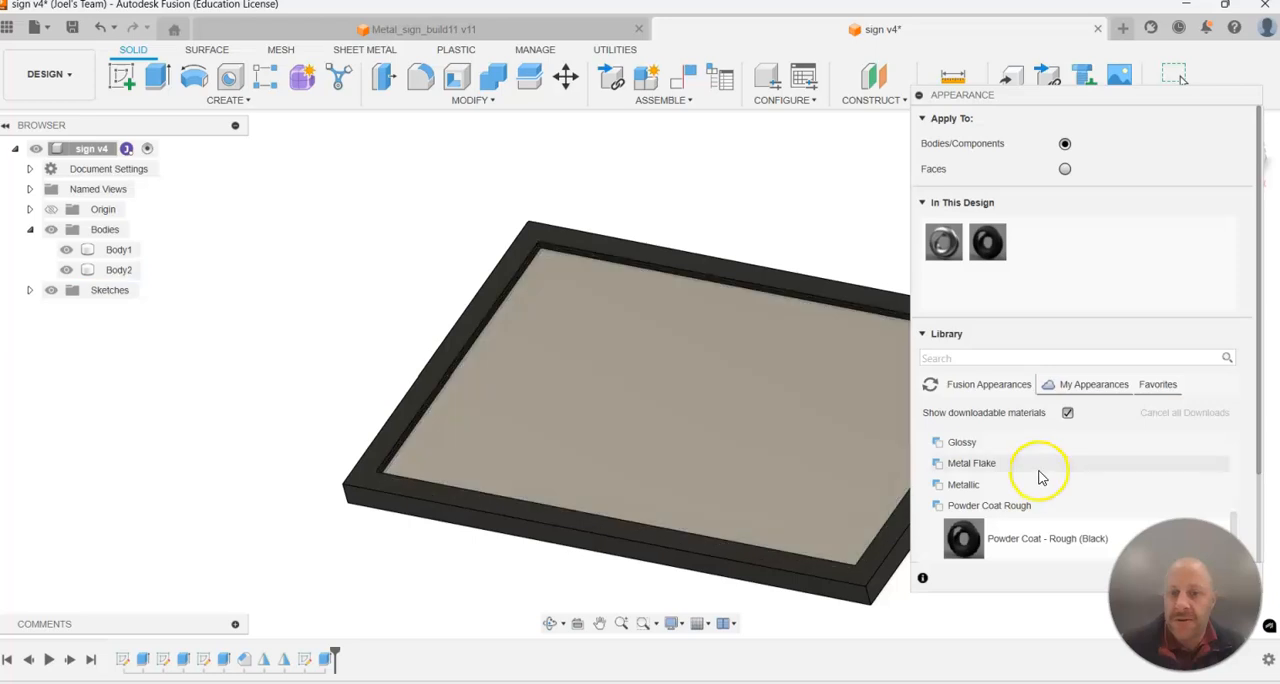
{"action": "scroll", "coordinate": [1000, 450], "scroll_direction": "down", "scroll_amount": 5}
{"action": "left_click", "coordinate": [952, 507]}
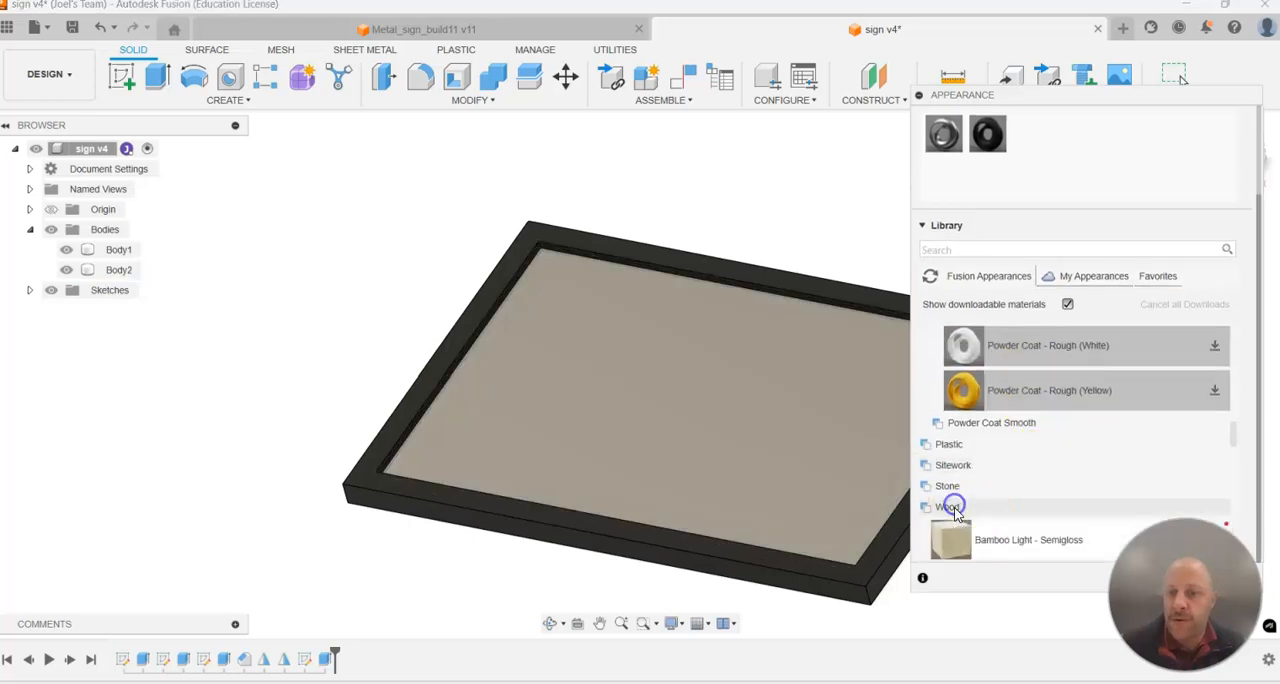
{"action": "scroll", "coordinate": [1034, 518], "scroll_direction": "down", "scroll_amount": 7}
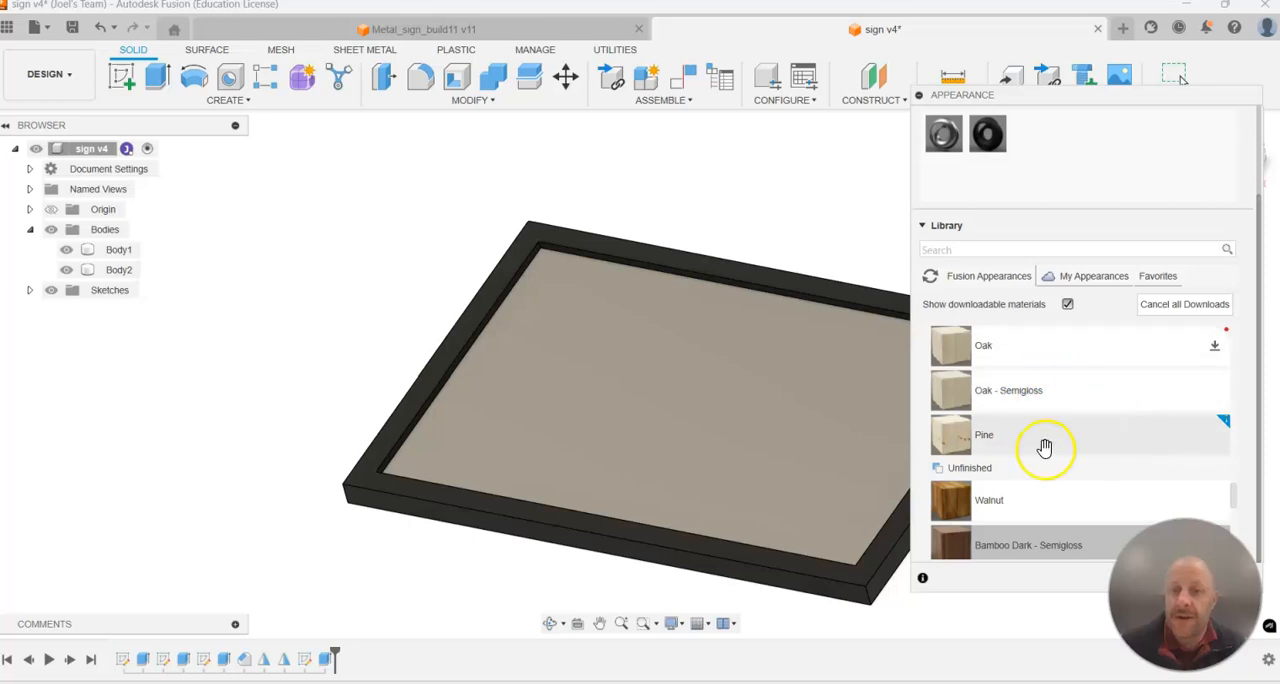
{"action": "left_click_drag", "start_coordinate": [834, 440], "coordinate": [798, 390]}
Examine the frame and panel finishes from several angles and dismiss the Appearance settings.
{"action": "mouse_move", "coordinate": [812, 193]}
{"action": "middle_mouse_down", "text": "shift"}
{"action": "mouse_move", "coordinate": [826, 274]}
{"action": "mouse_move", "coordinate": [815, 211]}
{"action": "middle_mouse_up", "text": "shift"}
{"action": "scroll", "coordinate": [875, 541], "scroll_direction": "down", "scroll_amount": 2}
{"action": "scroll", "coordinate": [881, 541], "scroll_direction": "up", "scroll_amount": 3}
{"action": "middle_click_drag", "start_coordinate": [718, 400], "coordinate": [690, 380], "text": "shift"}
{"action": "scroll", "coordinate": [691, 393], "scroll_direction": "down", "scroll_amount": 4}
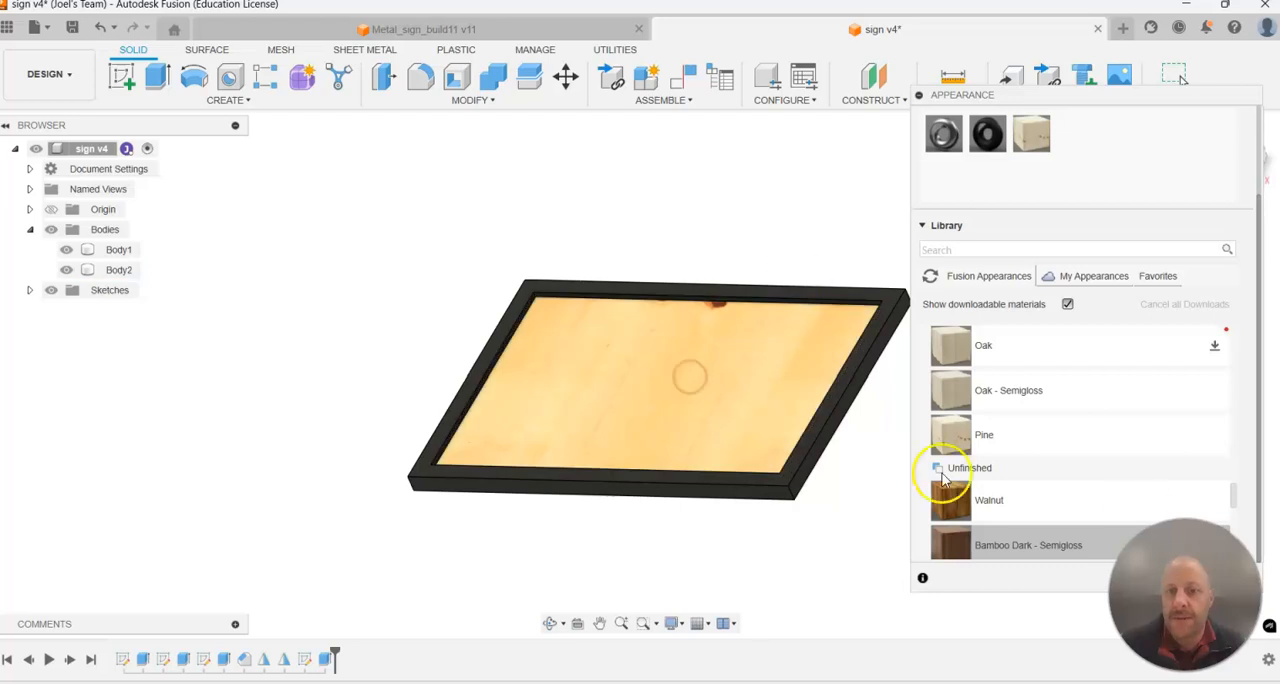
{"action": "left_click_drag", "start_coordinate": [1029, 349], "coordinate": [772, 334]}
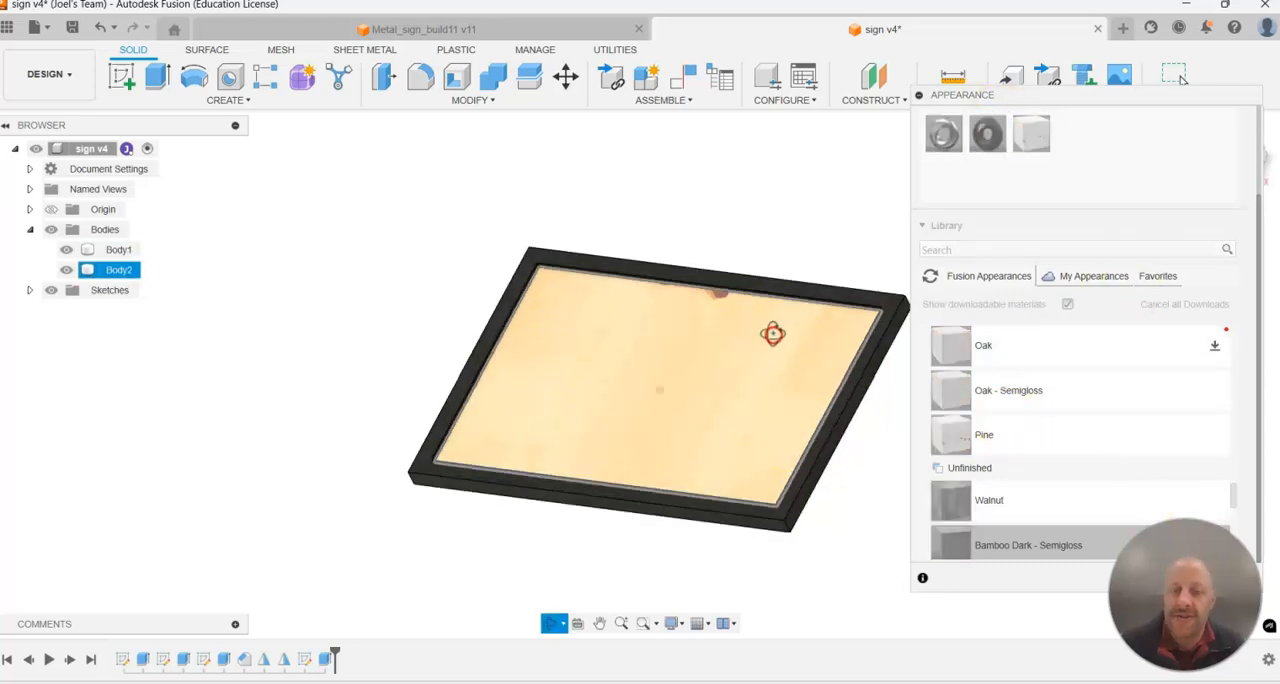
{"action": "middle_click_drag", "start_coordinate": [773, 334], "coordinate": [797, 349], "text": "shift"}
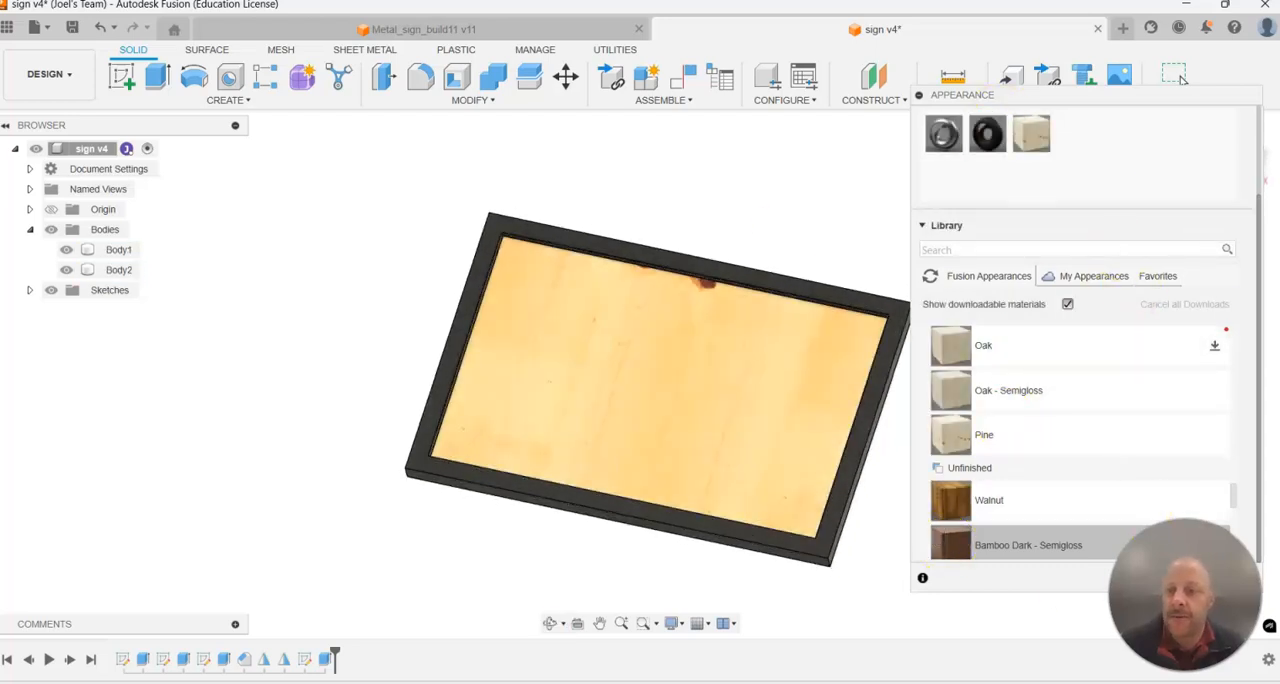
{"action": "left_click", "coordinate": [920, 96]}
{"action": "left_click", "coordinate": [806, 426]}
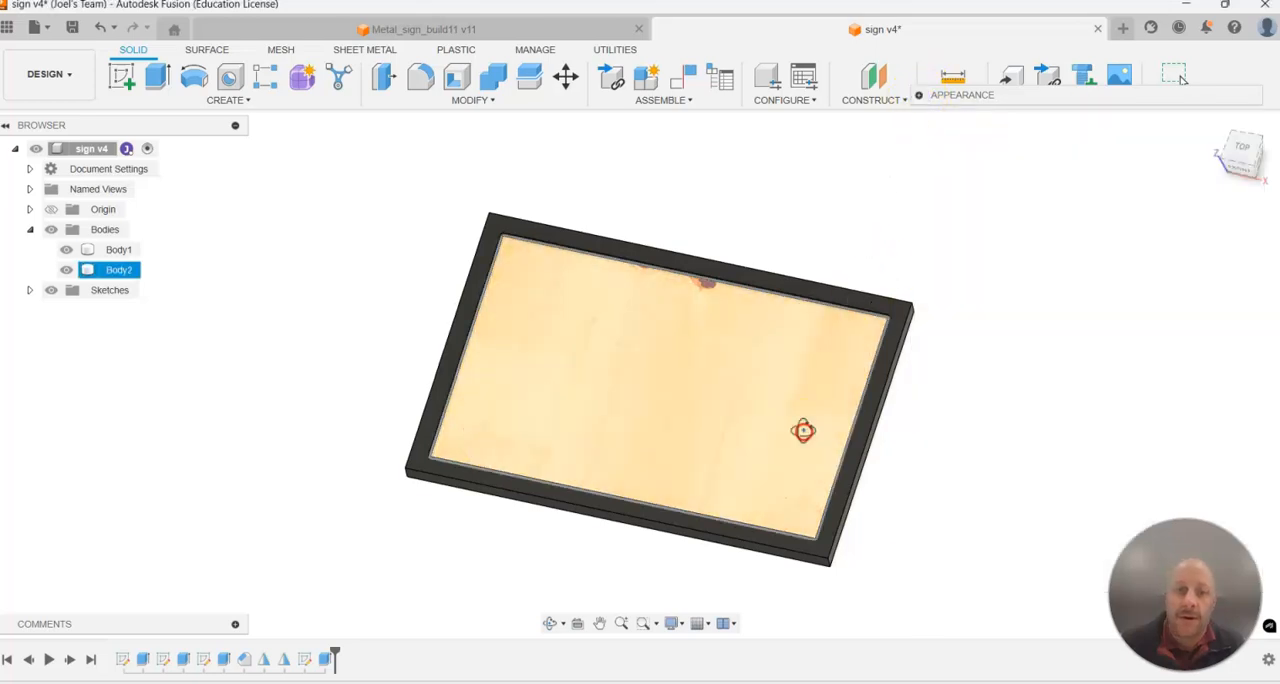
{"action": "scroll", "coordinate": [591, 398], "scroll_direction": "up", "scroll_amount": 3}
{"action": "key", "text": "Escape"}
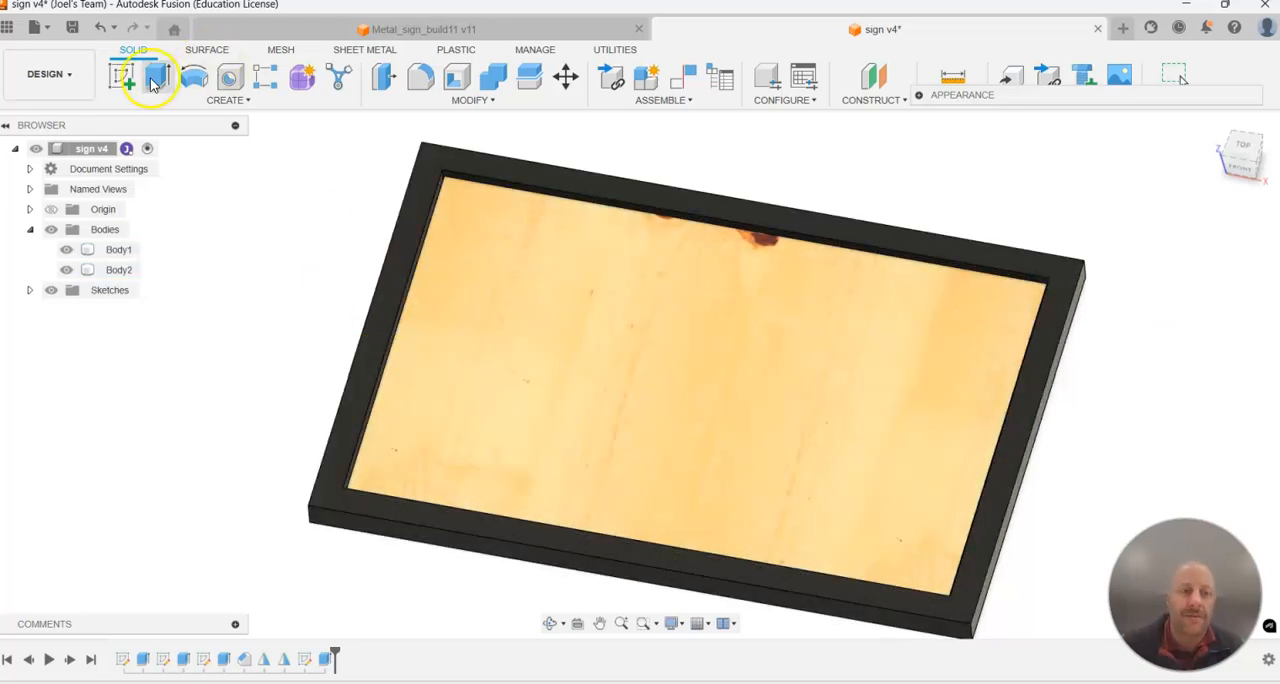
Start a sketch on the panel's top face and draw a full-width rectangle about 4.7 mm high near the lower edge.
{"action": "left_click", "coordinate": [120, 80]}
{"action": "left_click", "coordinate": [898, 390]}
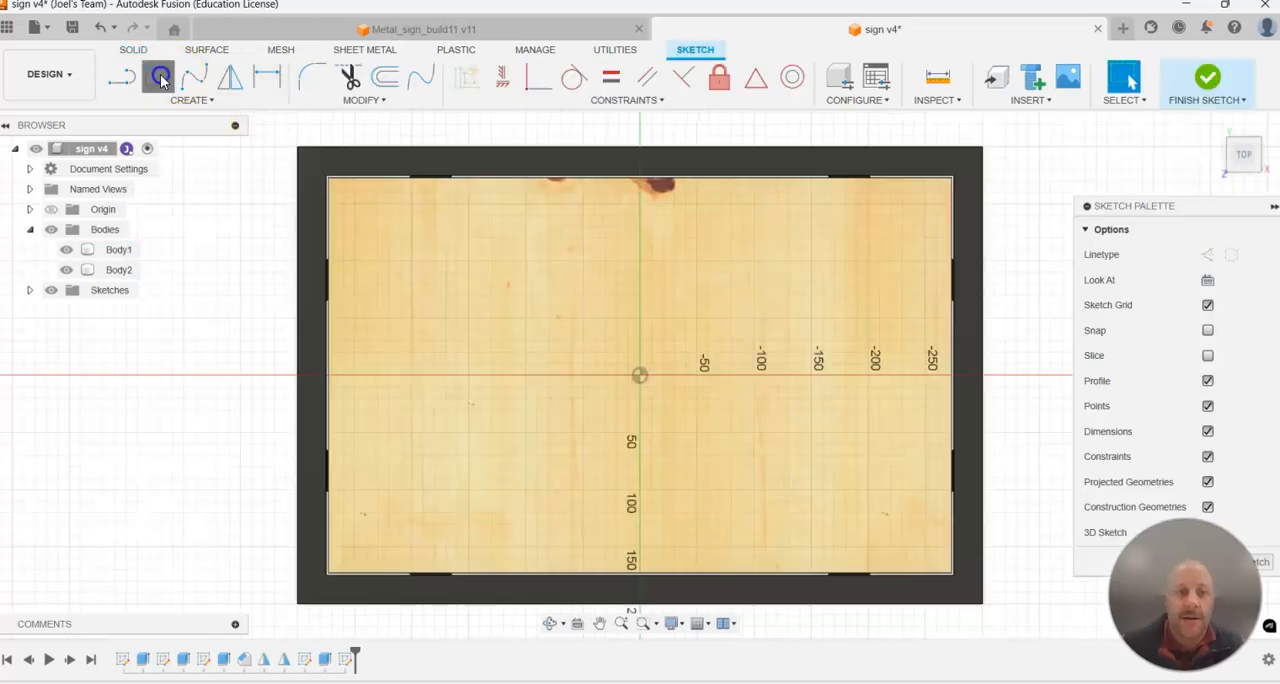
{"action": "left_click", "coordinate": [159, 77]}
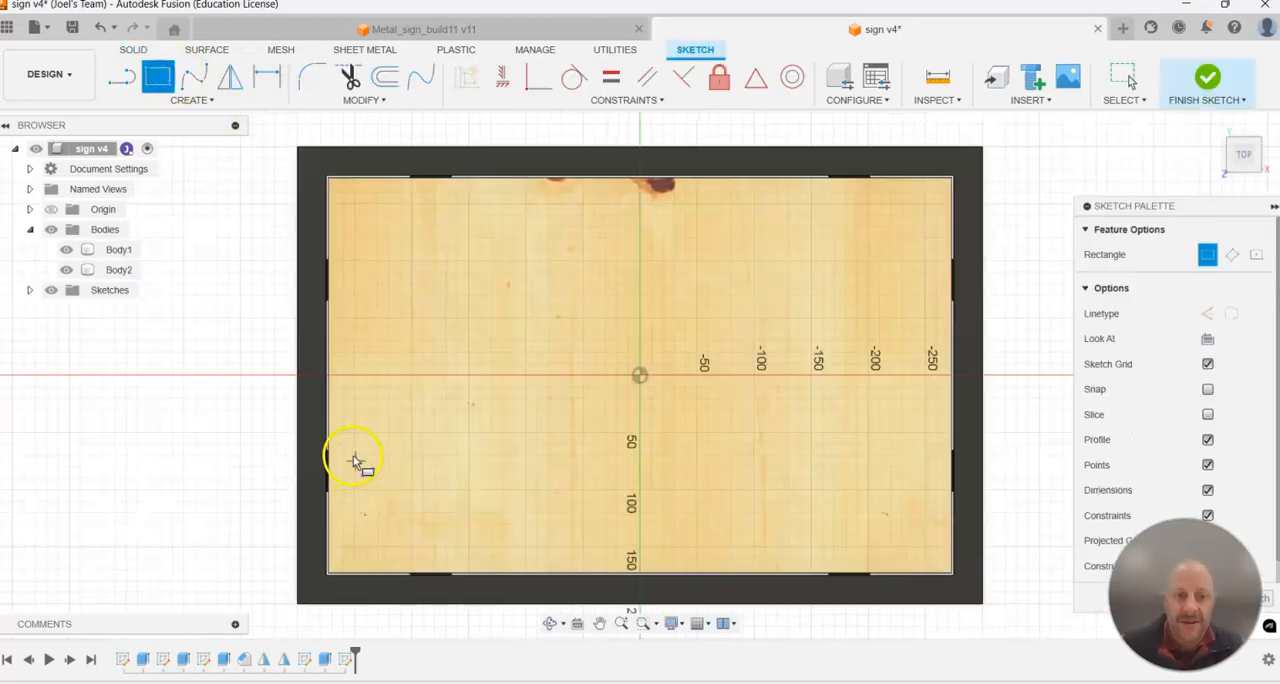
{"action": "left_click", "coordinate": [949, 503]}
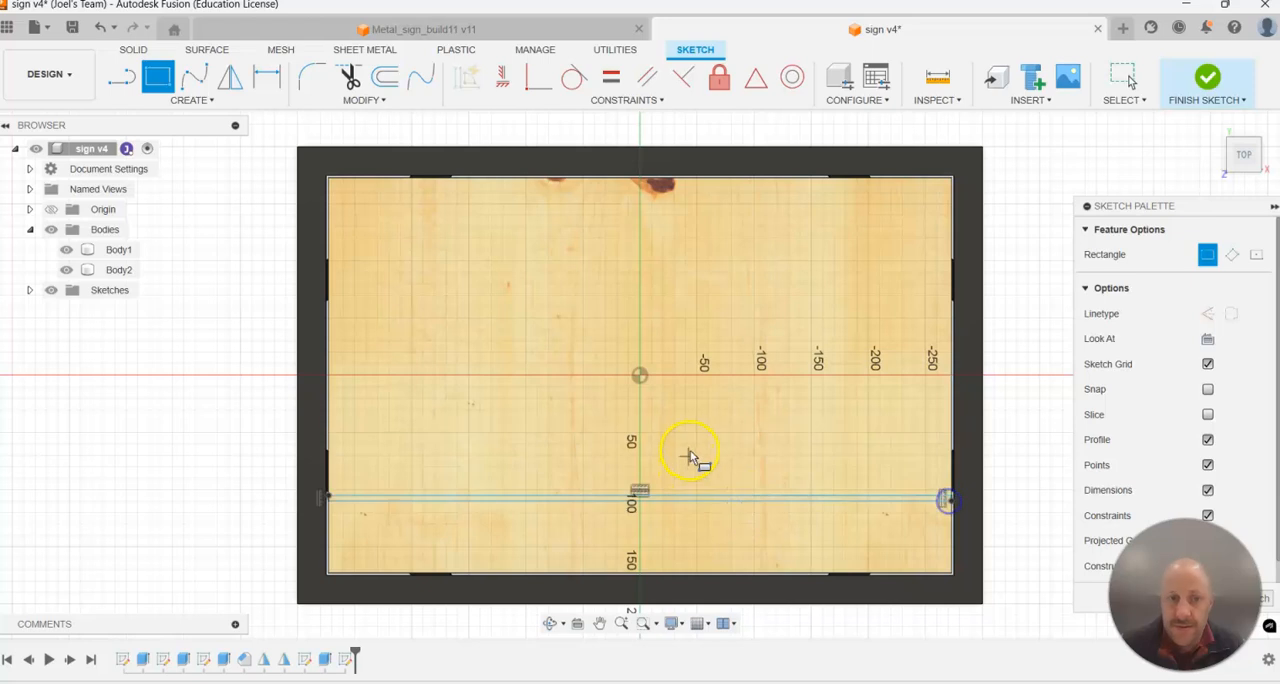
Set the height of the thin full-width rectangle to 2 mm.
{"action": "key", "text": "d"}
{"action": "left_click", "coordinate": [699, 501]}
{"action": "left_click", "coordinate": [699, 496]}
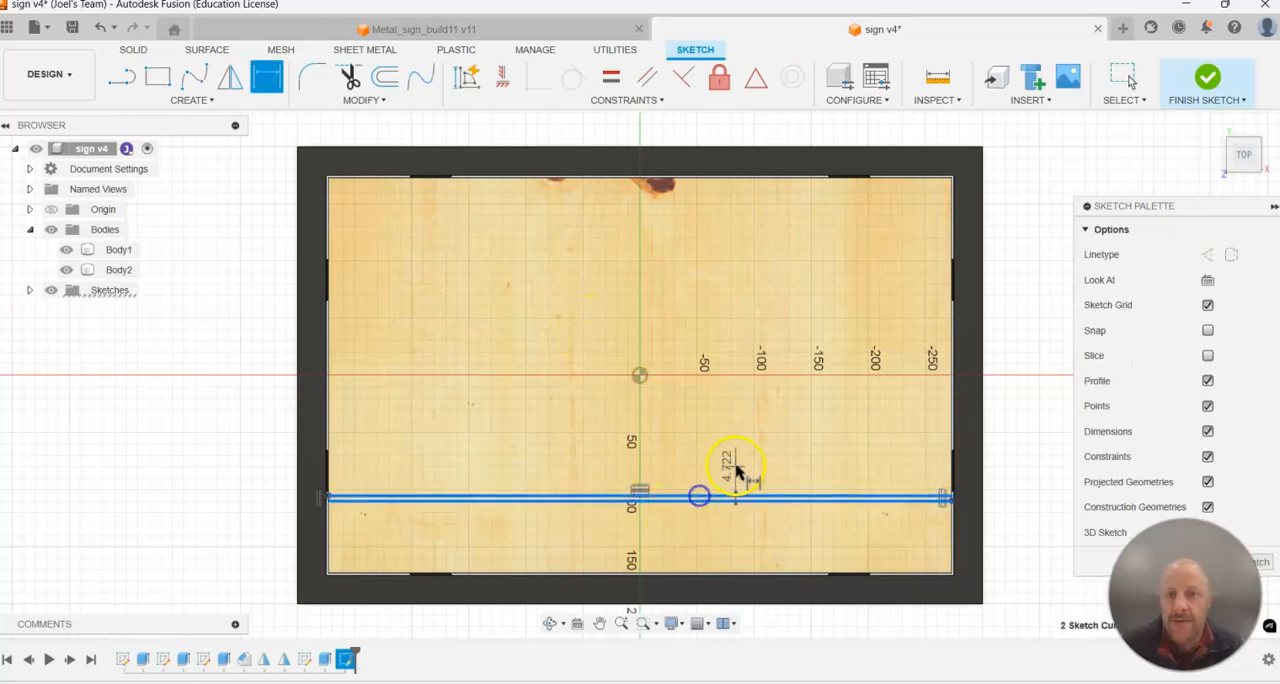
{"action": "left_click", "coordinate": [736, 466]}
{"action": "type", "text": "2"}
{"action": "key", "text": "Return"}
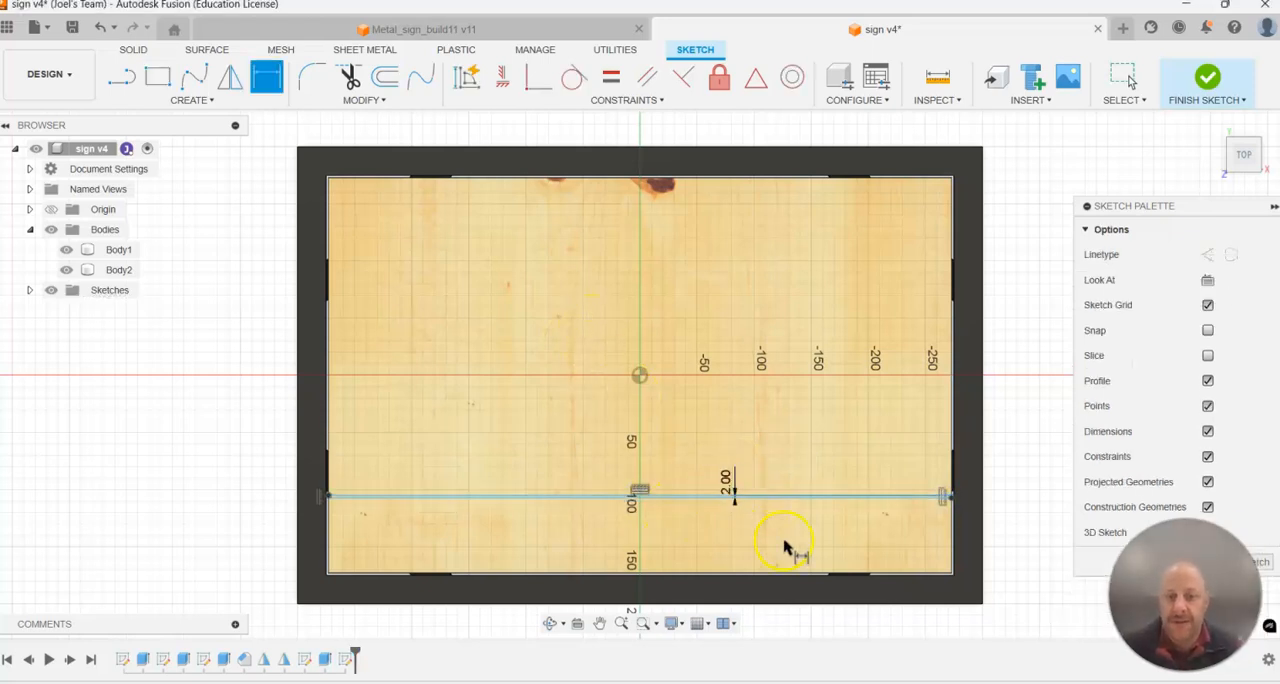
Dimension the thin rectangle 65 mm above the panel's lower edge and finish the sketch.
{"action": "scroll", "coordinate": [613, 520], "scroll_direction": "up", "scroll_amount": 2}
{"action": "left_click", "coordinate": [514, 592]}
{"action": "left_click", "coordinate": [510, 490]}
{"action": "left_click", "coordinate": [420, 535]}
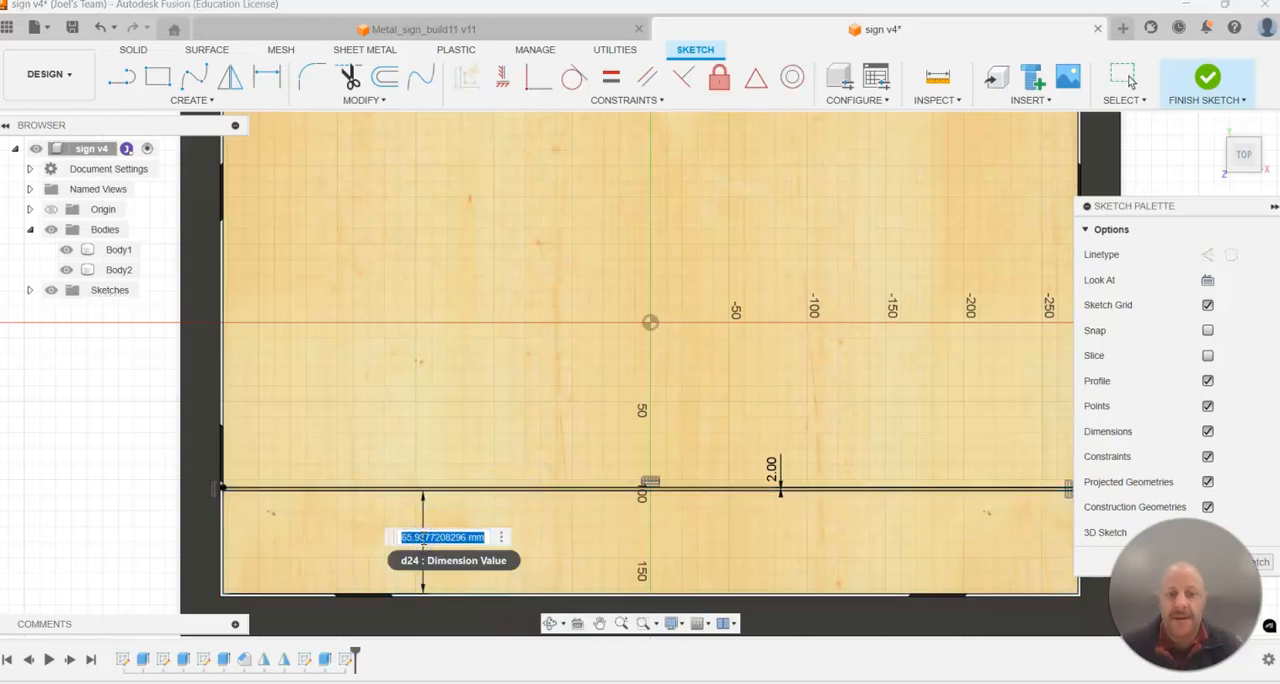
{"action": "type", "text": "65"}
{"action": "key", "text": "Return"}
{"action": "scroll", "coordinate": [512, 519], "scroll_direction": "down", "scroll_amount": 4}
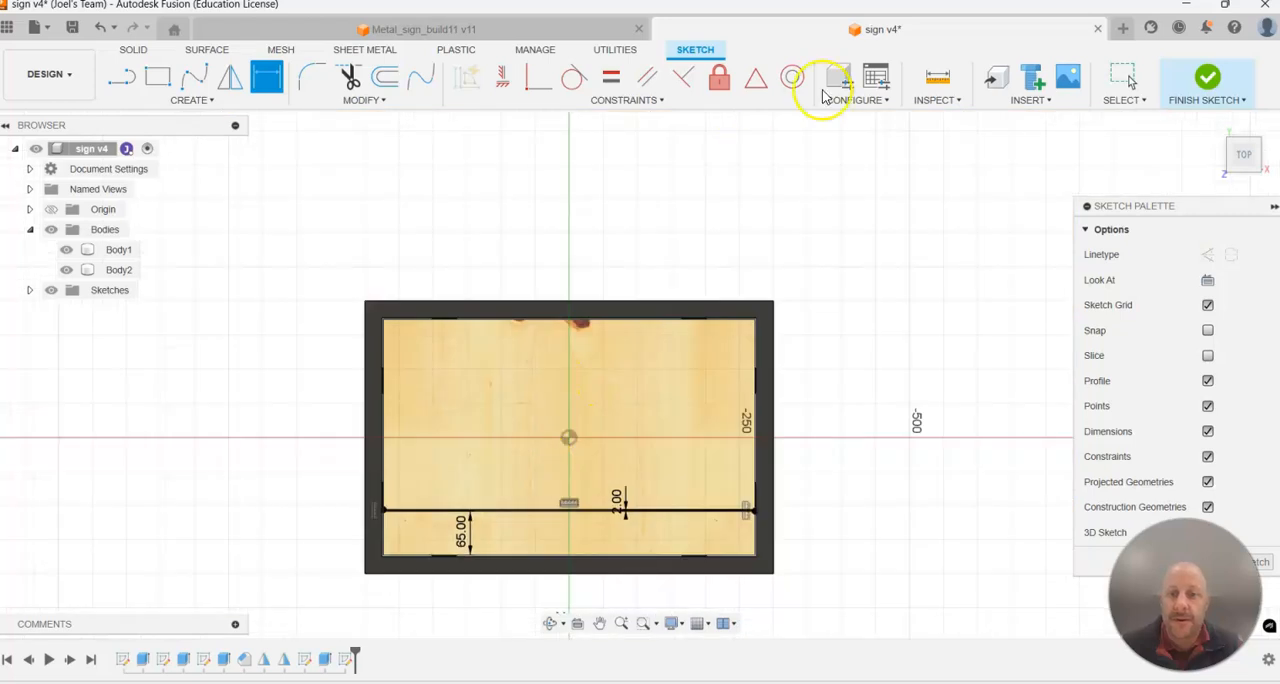
{"action": "left_click", "coordinate": [1207, 85]}
Extrude the thin rectangle profile -5 mm to cut a groove into the panel.
{"action": "scroll", "coordinate": [526, 483], "scroll_direction": "up", "scroll_amount": 5}
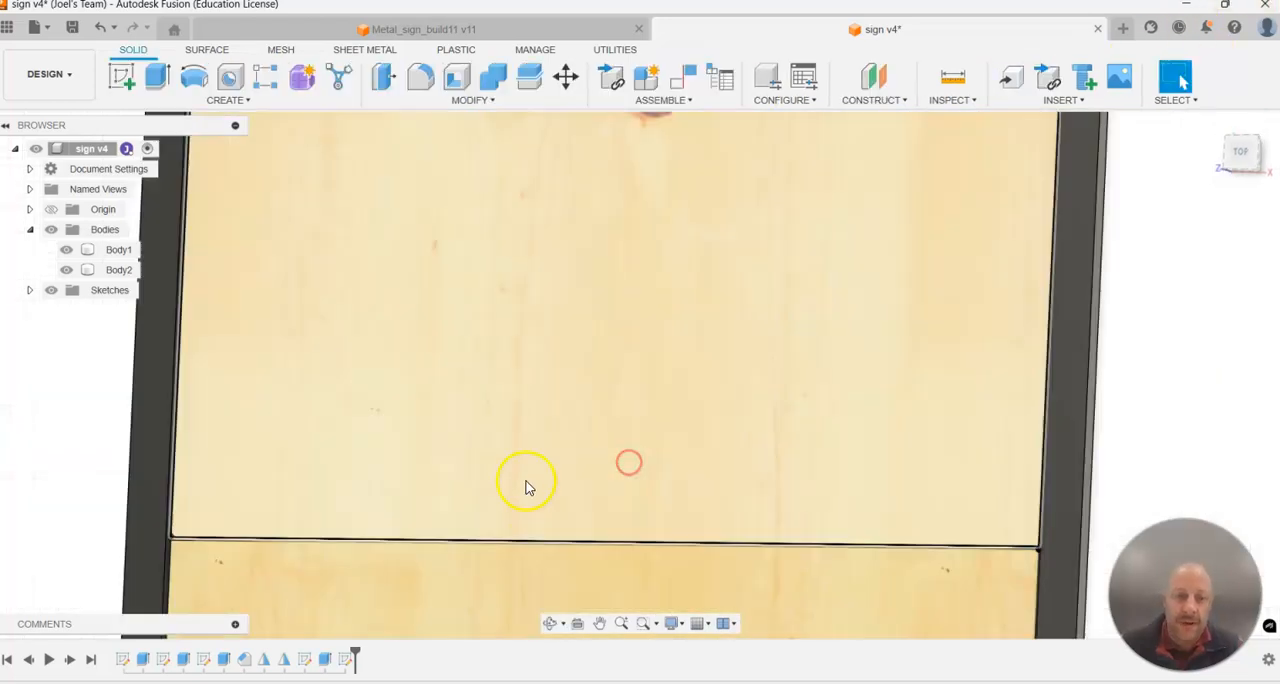
{"action": "left_click", "coordinate": [156, 78]}
{"action": "scroll", "coordinate": [240, 586], "scroll_direction": "up", "scroll_amount": 3}
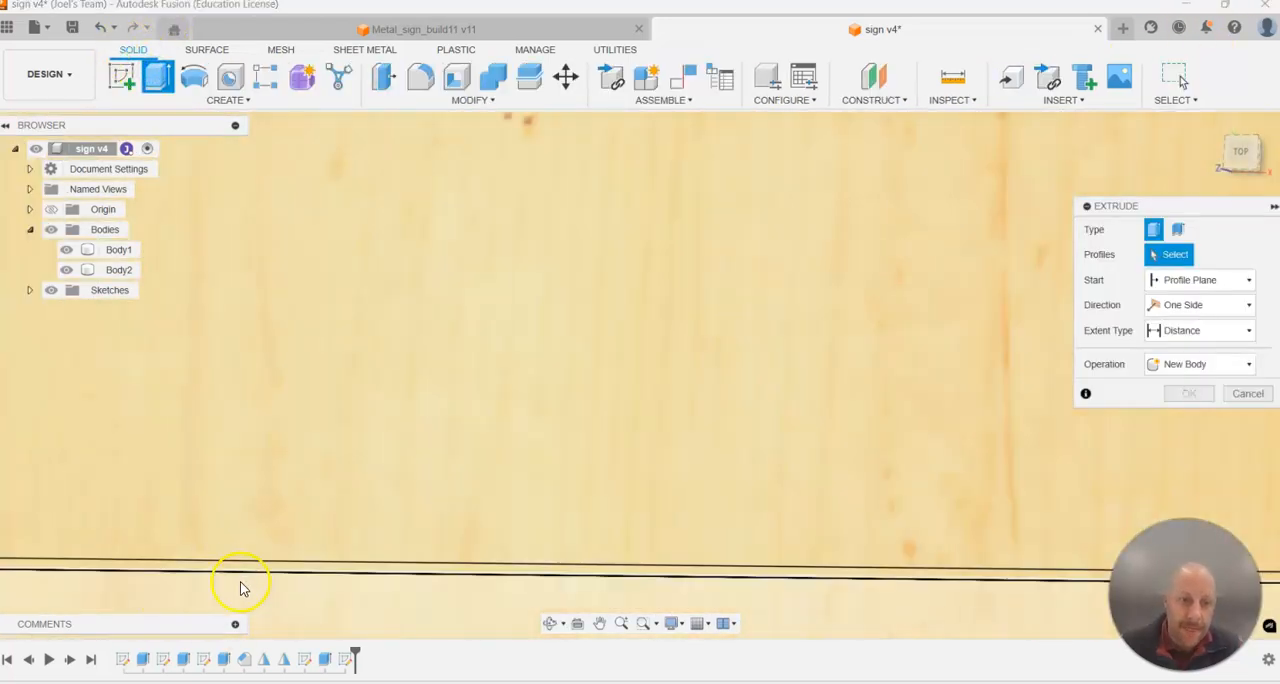
{"action": "left_click", "coordinate": [240, 569]}
{"action": "left_click_drag", "start_coordinate": [1201, 349], "coordinate": [1010, 365]}
{"action": "type", "text": "-5"}
{"action": "key", "text": "Return"}
{"action": "scroll", "coordinate": [949, 406], "scroll_direction": "down", "scroll_amount": 7}
{"action": "middle_click_drag", "start_coordinate": [966, 430], "coordinate": [983, 444], "text": "shift"}
{"action": "scroll", "coordinate": [663, 571], "scroll_direction": "down", "scroll_amount": 3}
{"action": "scroll", "coordinate": [1005, 560], "scroll_direction": "up", "scroll_amount": 4}
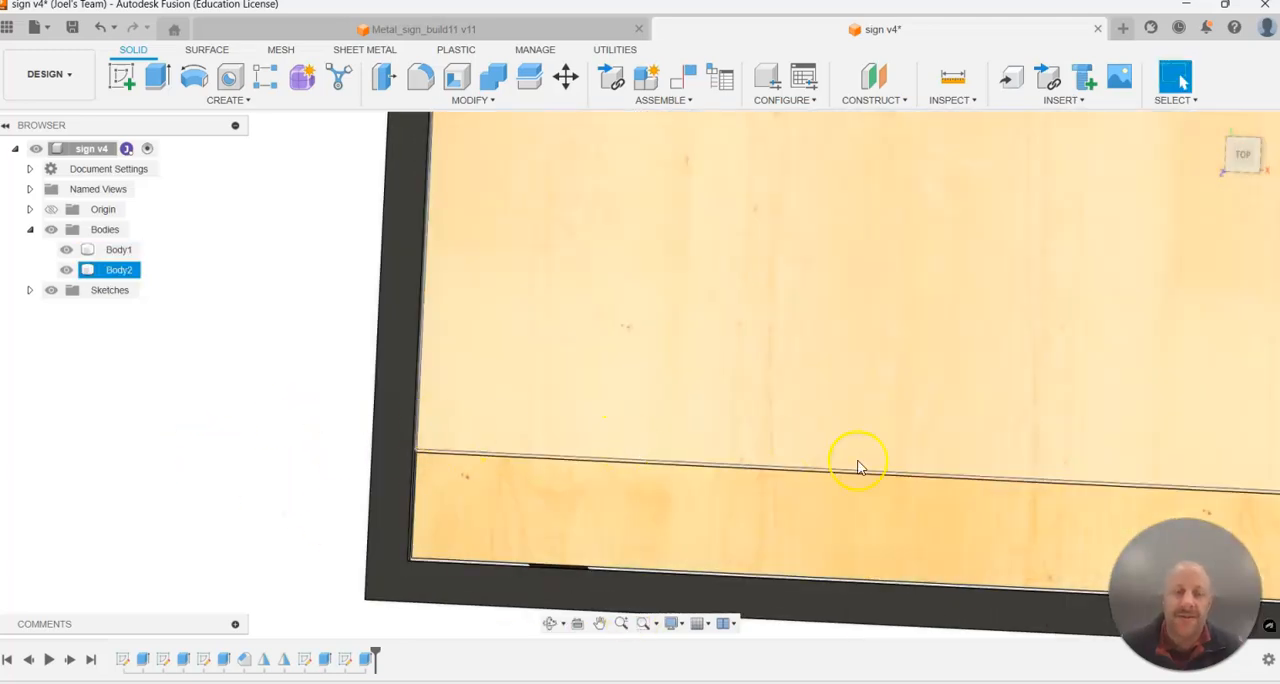
Start a rectangular pattern of features and select the groove cut near the panel's lower edge as its object.
{"action": "scroll", "coordinate": [811, 448], "scroll_direction": "up", "scroll_amount": 1}
{"action": "middle_click_drag", "start_coordinate": [459, 419], "coordinate": [448, 386], "text": "shift"}
{"action": "left_click", "coordinate": [451, 509]}
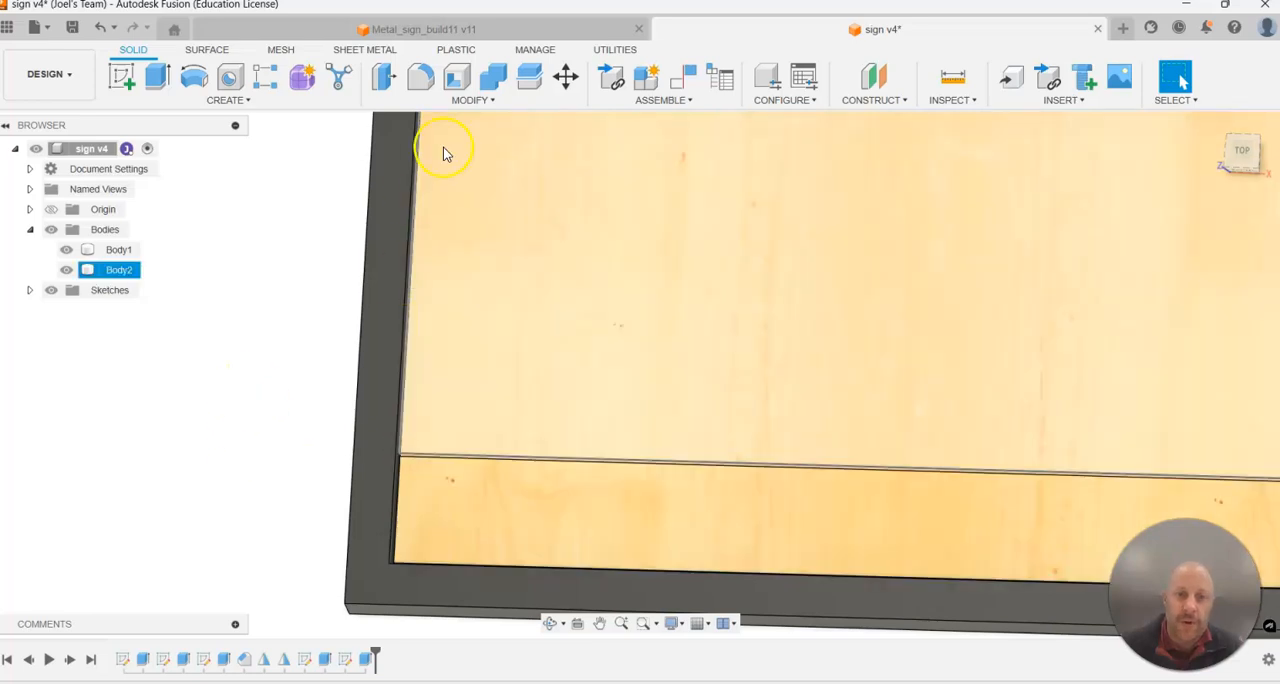
{"action": "left_click", "coordinate": [480, 100]}
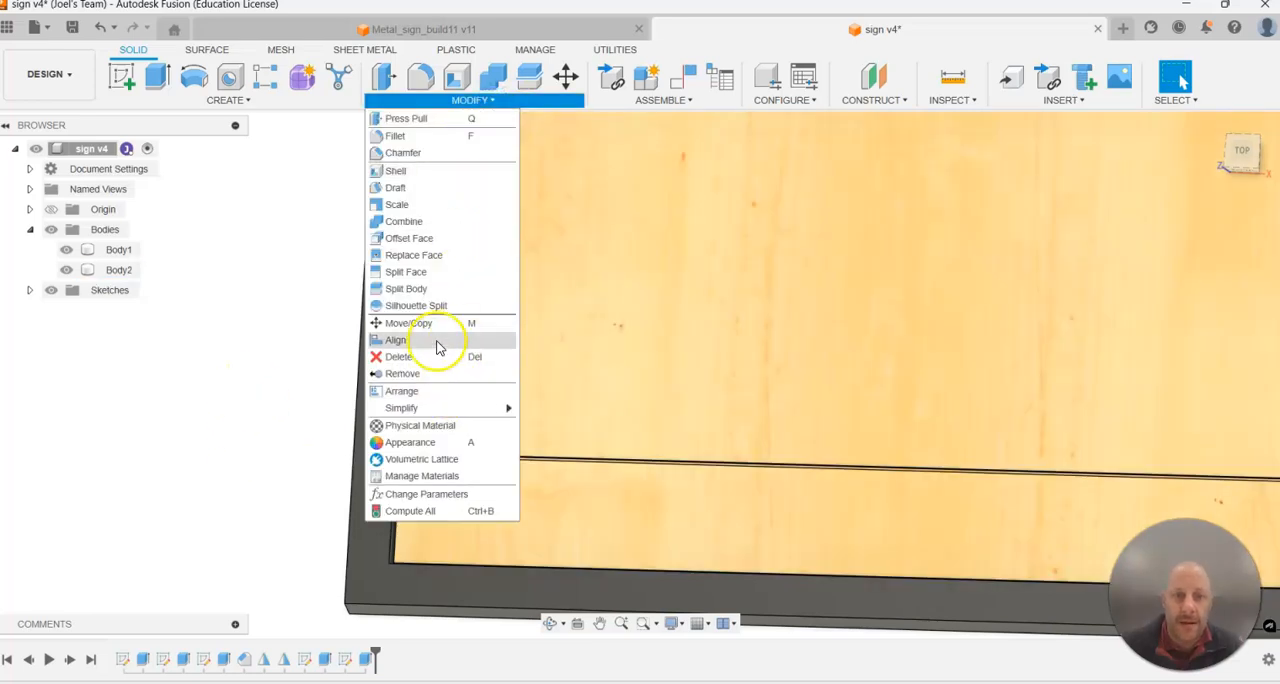
{"action": "left_click", "coordinate": [300, 98]}
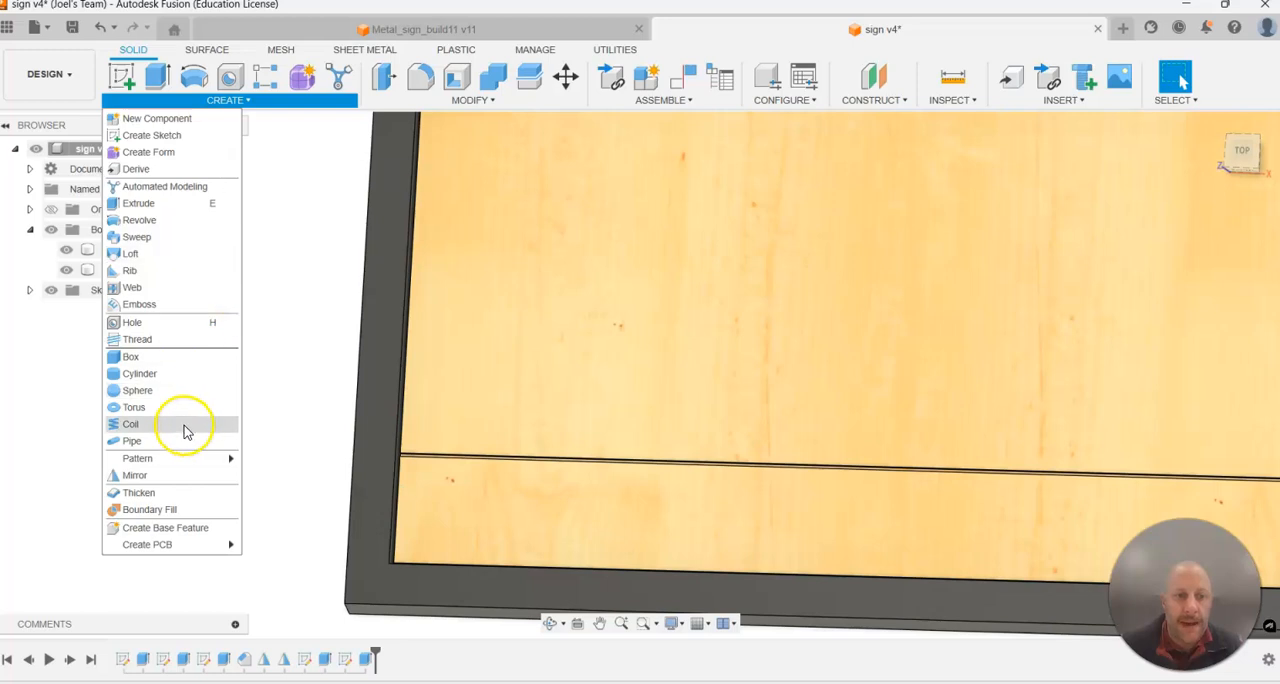
{"action": "mouse_move", "coordinate": [157, 458]}
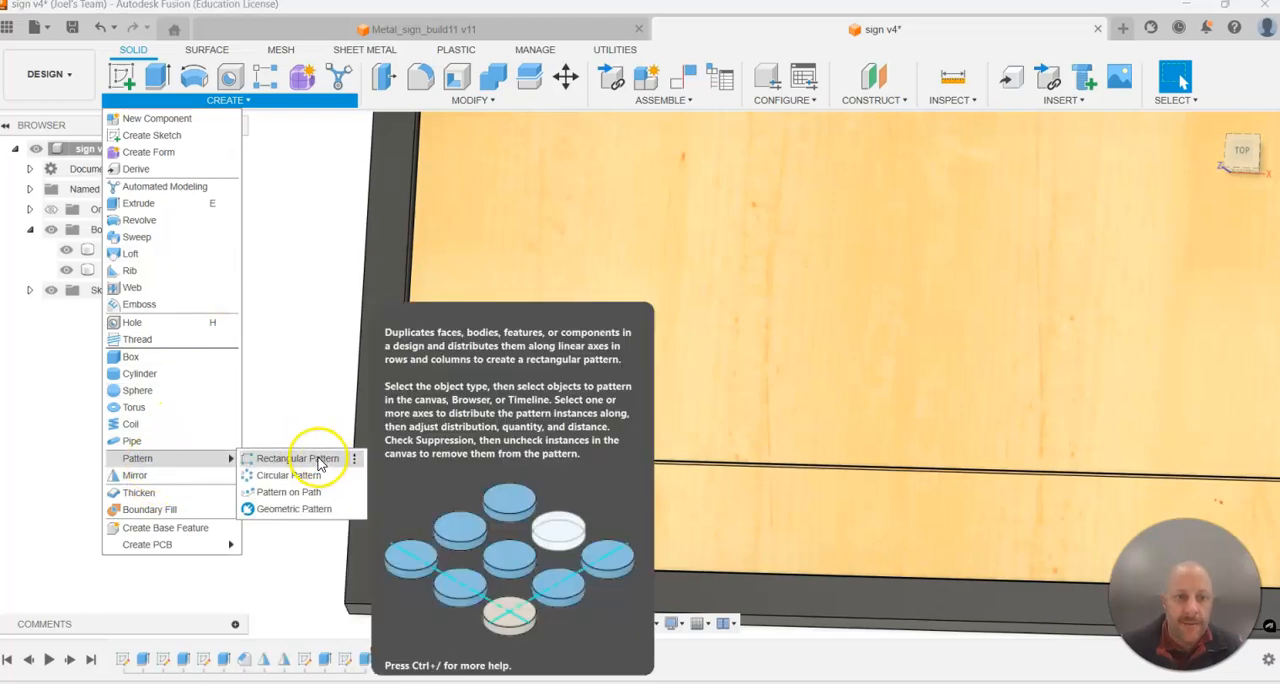
{"action": "left_click", "coordinate": [318, 457]}
{"action": "left_click", "coordinate": [1200, 256]}
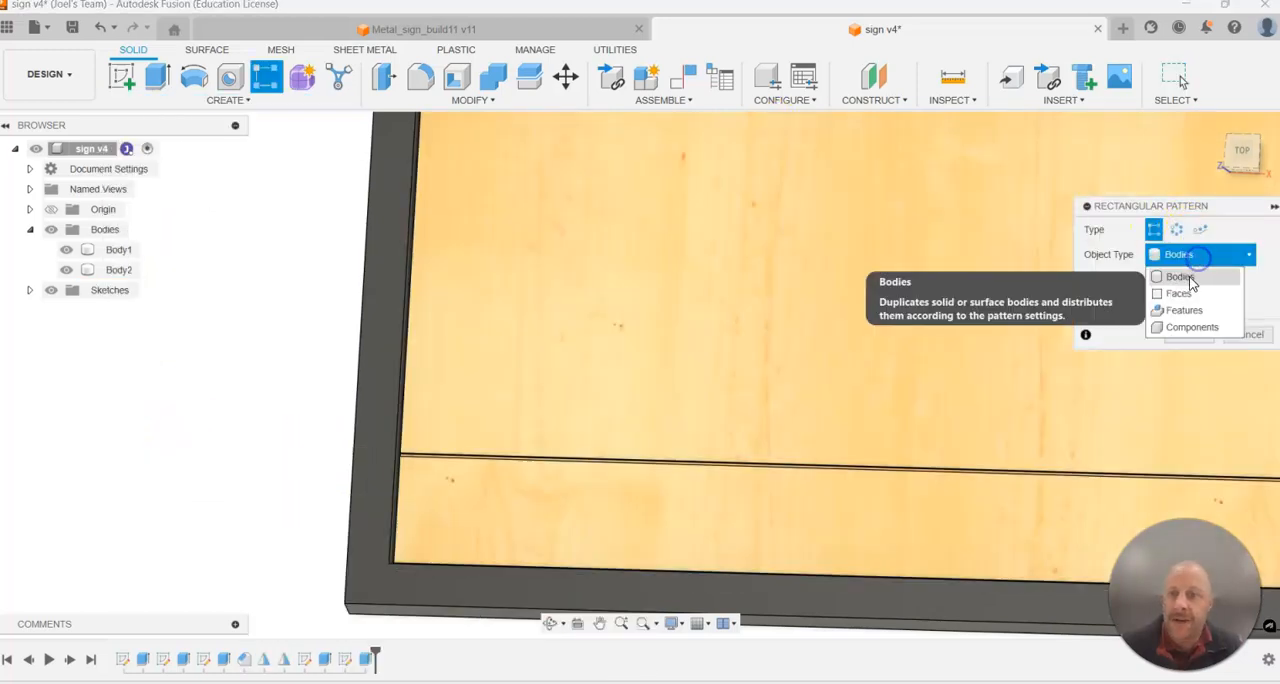
{"action": "left_click", "coordinate": [1183, 310]}
{"action": "scroll", "coordinate": [436, 476], "scroll_direction": "up", "scroll_amount": 3}
{"action": "scroll", "coordinate": [436, 476], "scroll_direction": "down", "scroll_amount": 2}
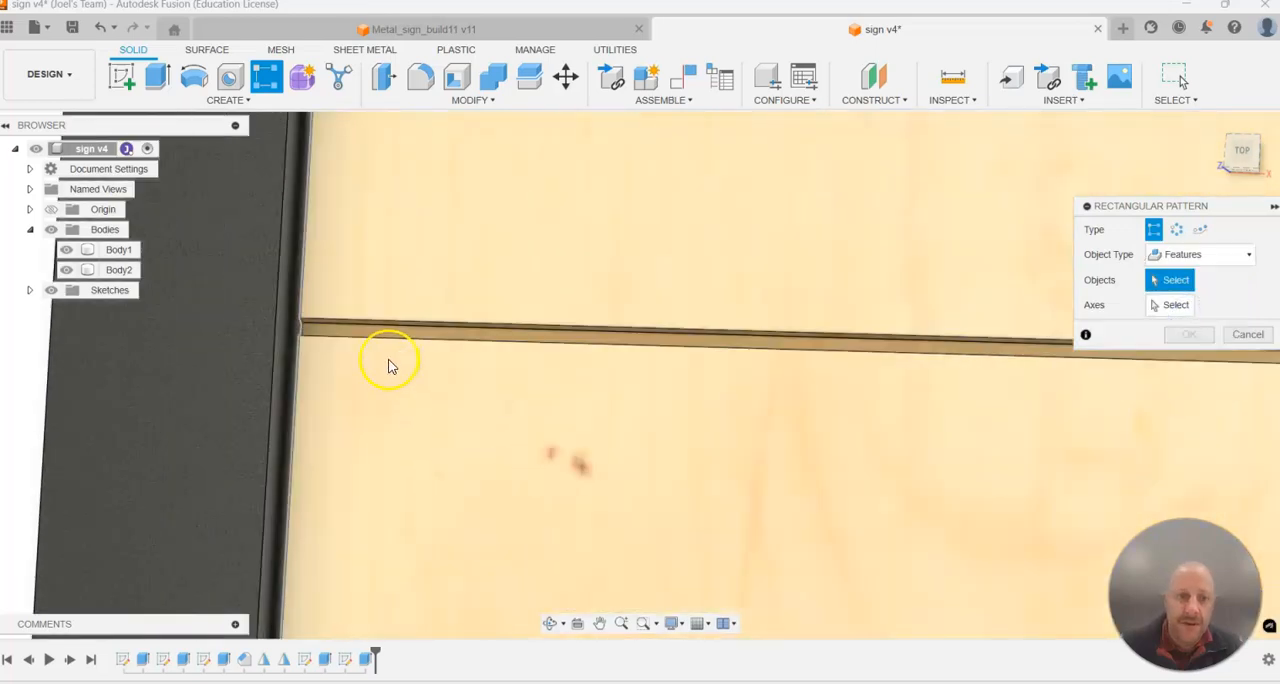
{"action": "left_click", "coordinate": [352, 323]}
{"action": "scroll", "coordinate": [420, 366], "scroll_direction": "down", "scroll_amount": 3}
Use the panel's short side edge as the pattern axis and set the distribution to Spacing.
{"action": "left_click", "coordinate": [1182, 305]}
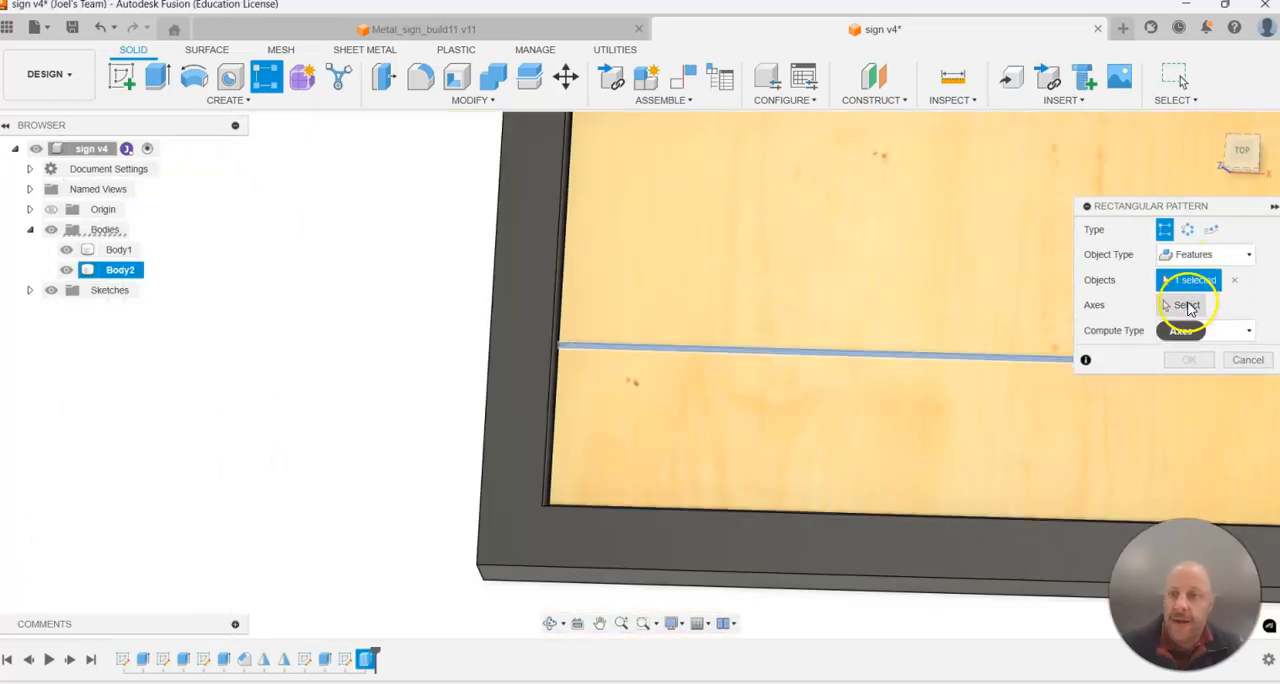
{"action": "scroll", "coordinate": [740, 255], "scroll_direction": "down", "scroll_amount": 2}
{"action": "left_click", "coordinate": [760, 275]}
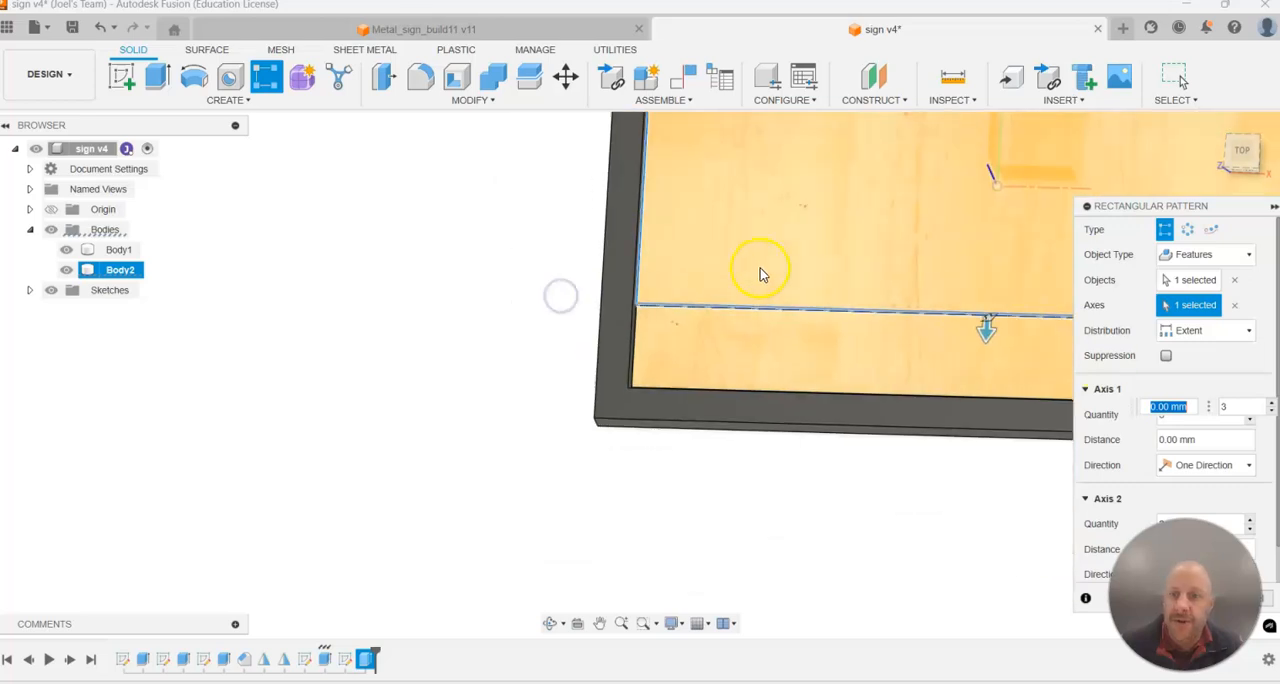
{"action": "left_click_drag", "start_coordinate": [1160, 206], "coordinate": [366, 140]}
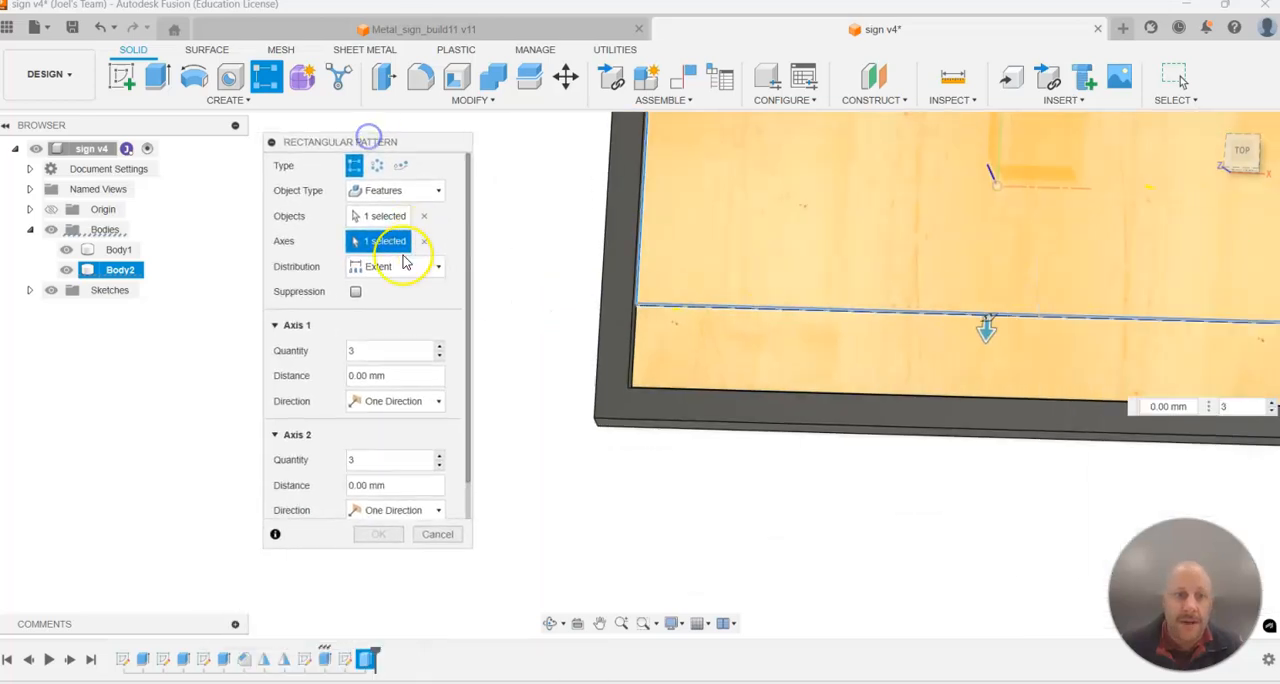
{"action": "left_click", "coordinate": [386, 267]}
{"action": "left_click", "coordinate": [389, 305]}
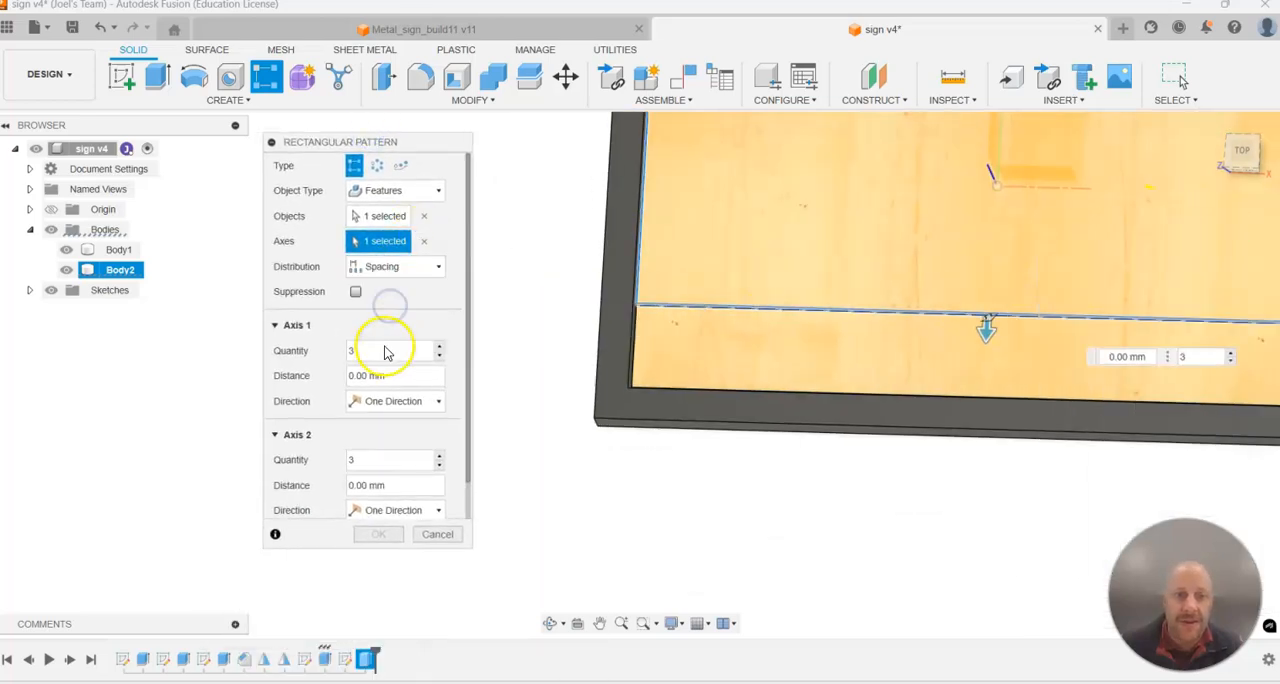
Set the groove pattern to a distance of -67 mm and a quantity of 4, and create it.
{"action": "left_click", "coordinate": [304, 376]}
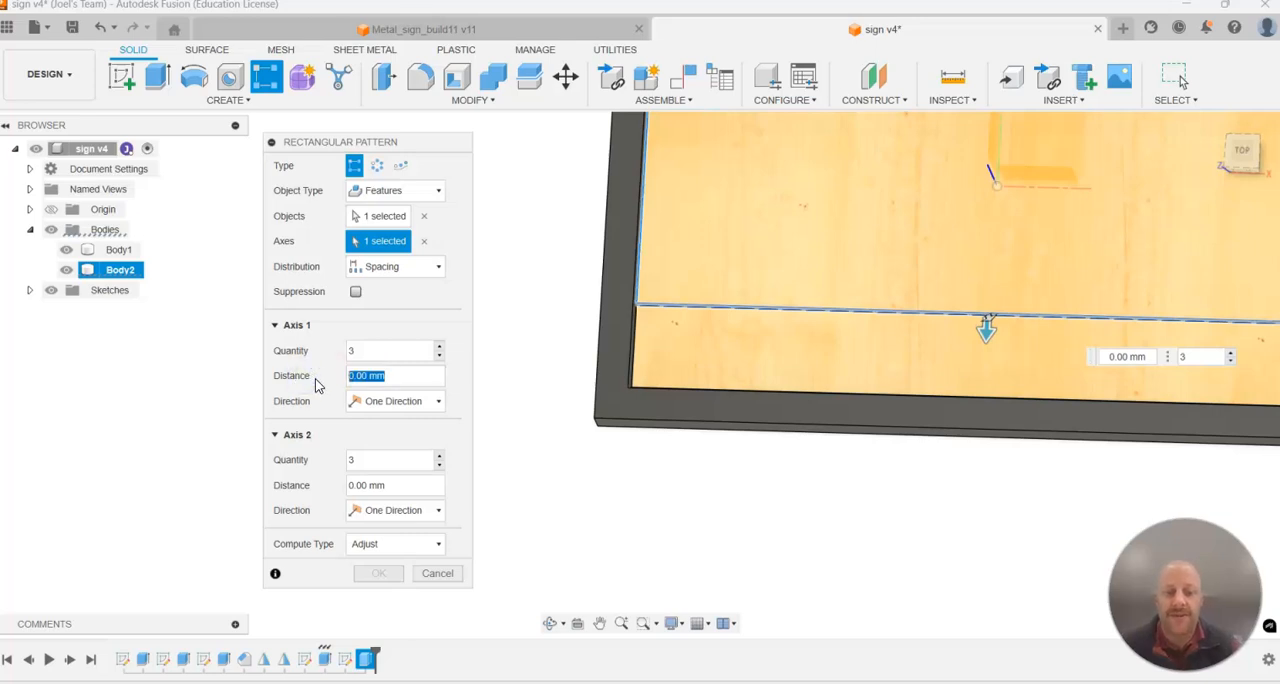
{"action": "scroll", "coordinate": [612, 252], "scroll_direction": "down", "scroll_amount": 2}
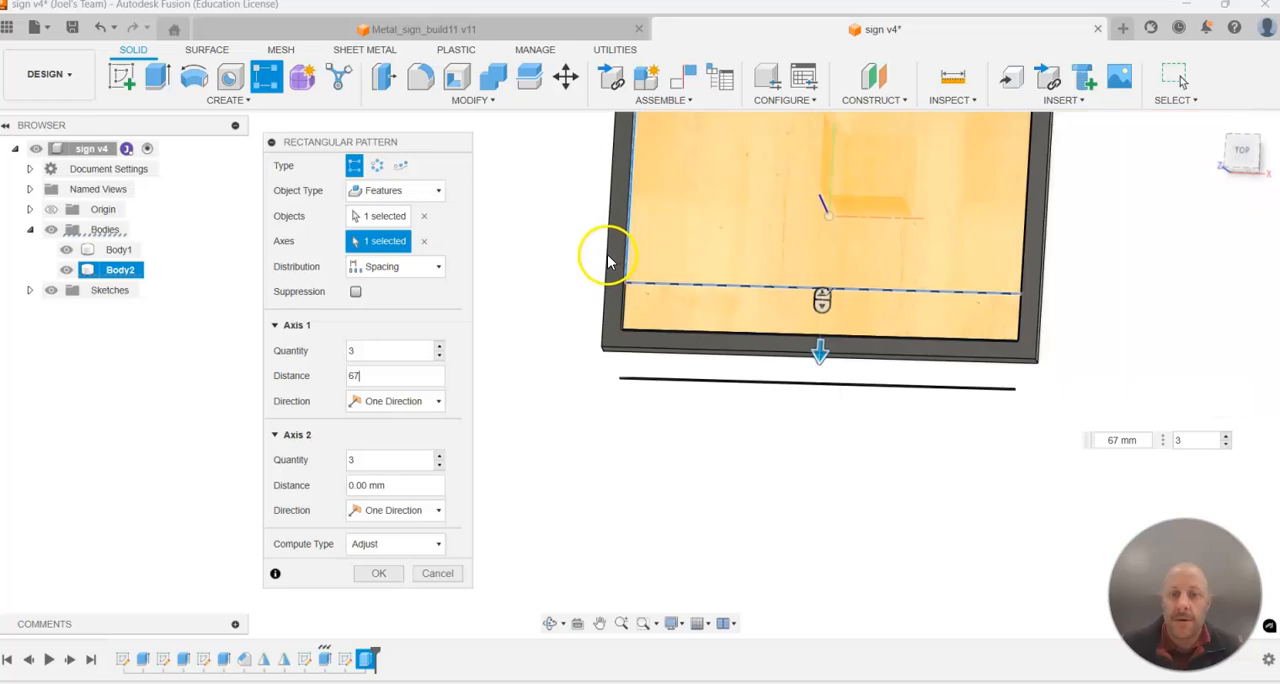
{"action": "scroll", "coordinate": [571, 170], "scroll_direction": "up", "scroll_amount": 1}
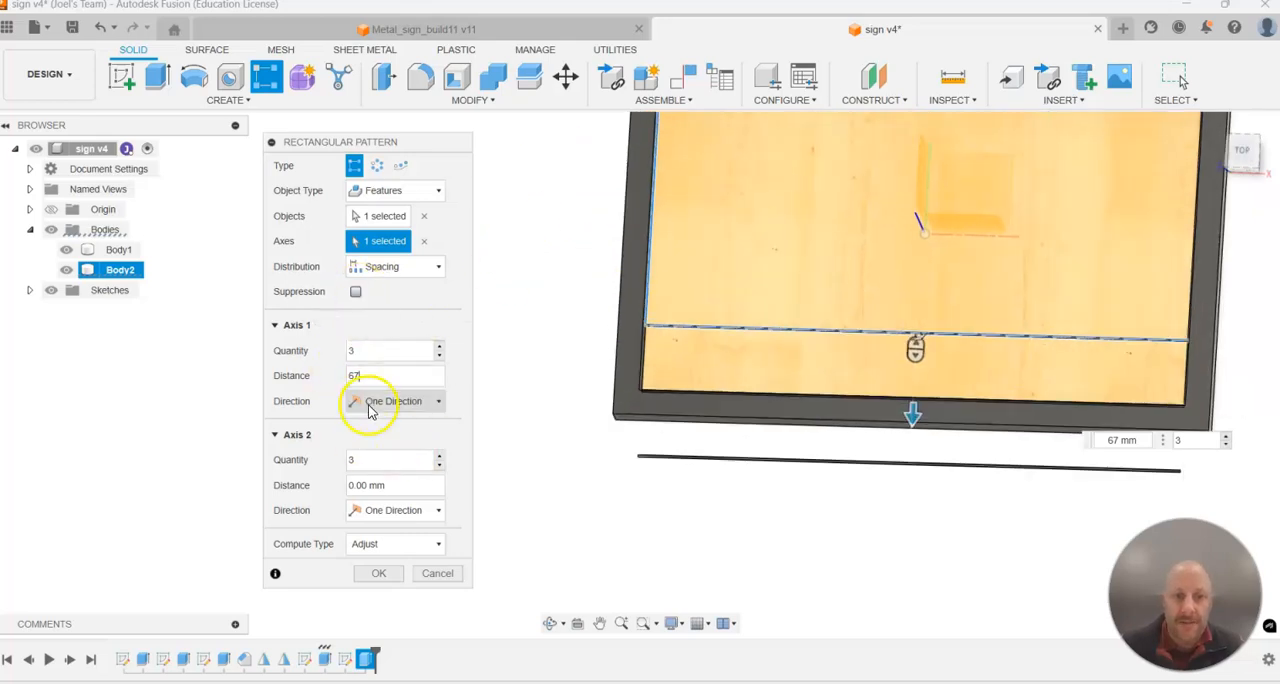
{"action": "left_click", "coordinate": [917, 350]}
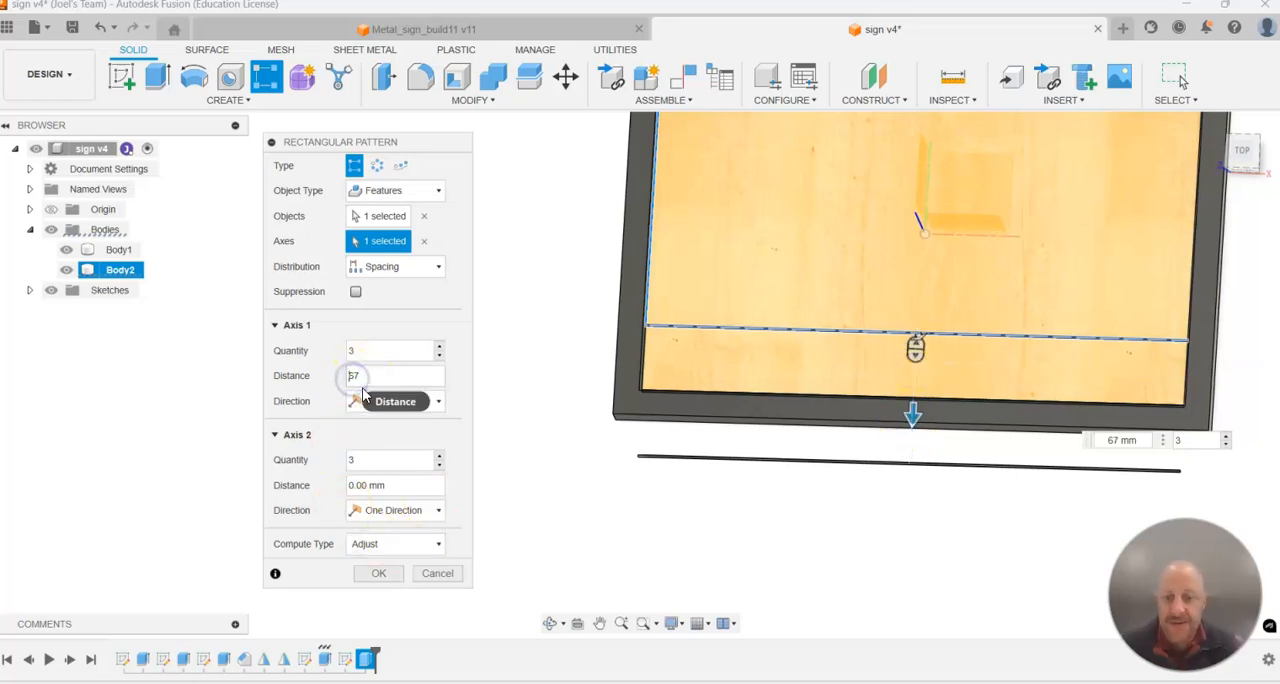
{"action": "type", "text": "-"}
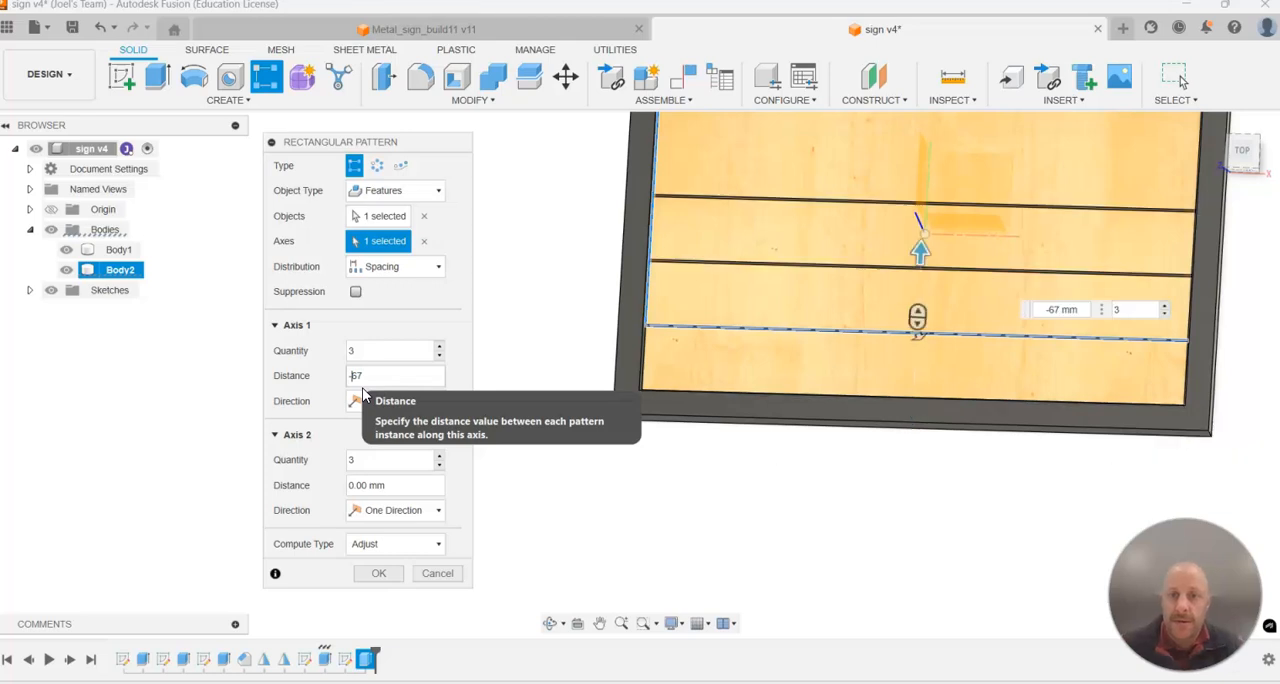
{"action": "scroll", "coordinate": [830, 330], "scroll_direction": "down", "scroll_amount": 2}
{"action": "scroll", "coordinate": [885, 195], "scroll_direction": "up", "scroll_amount": 2}
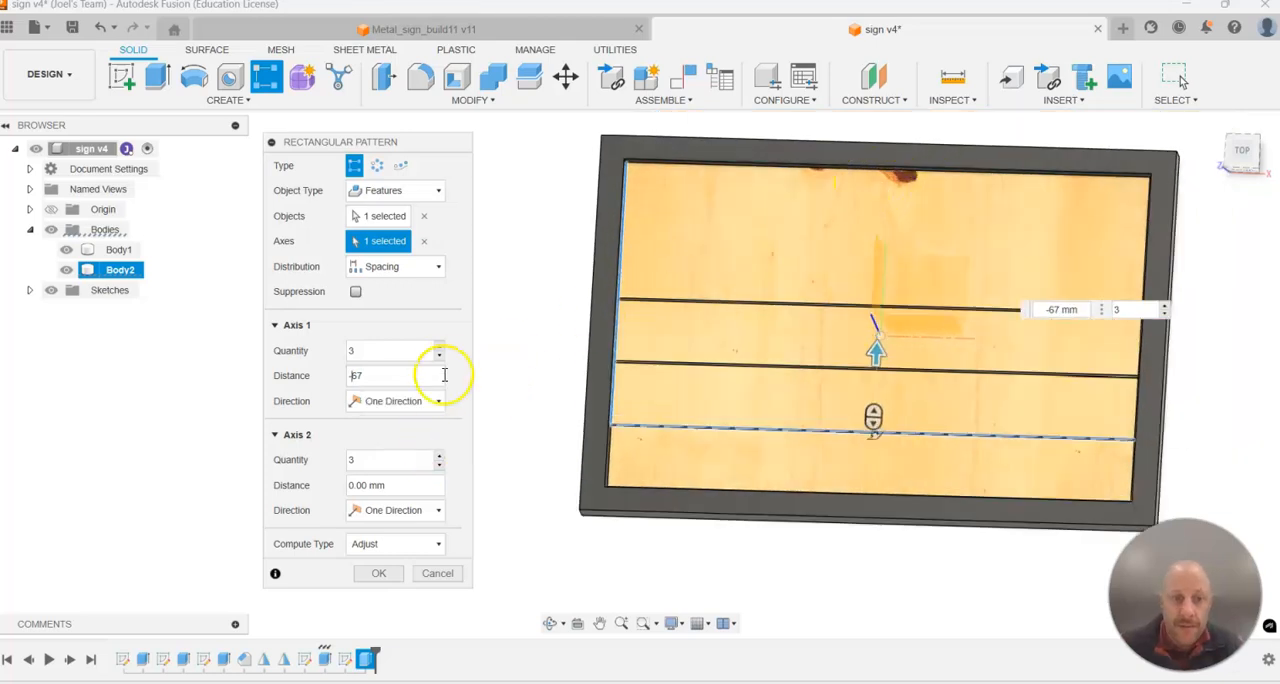
{"action": "left_click", "coordinate": [440, 347]}
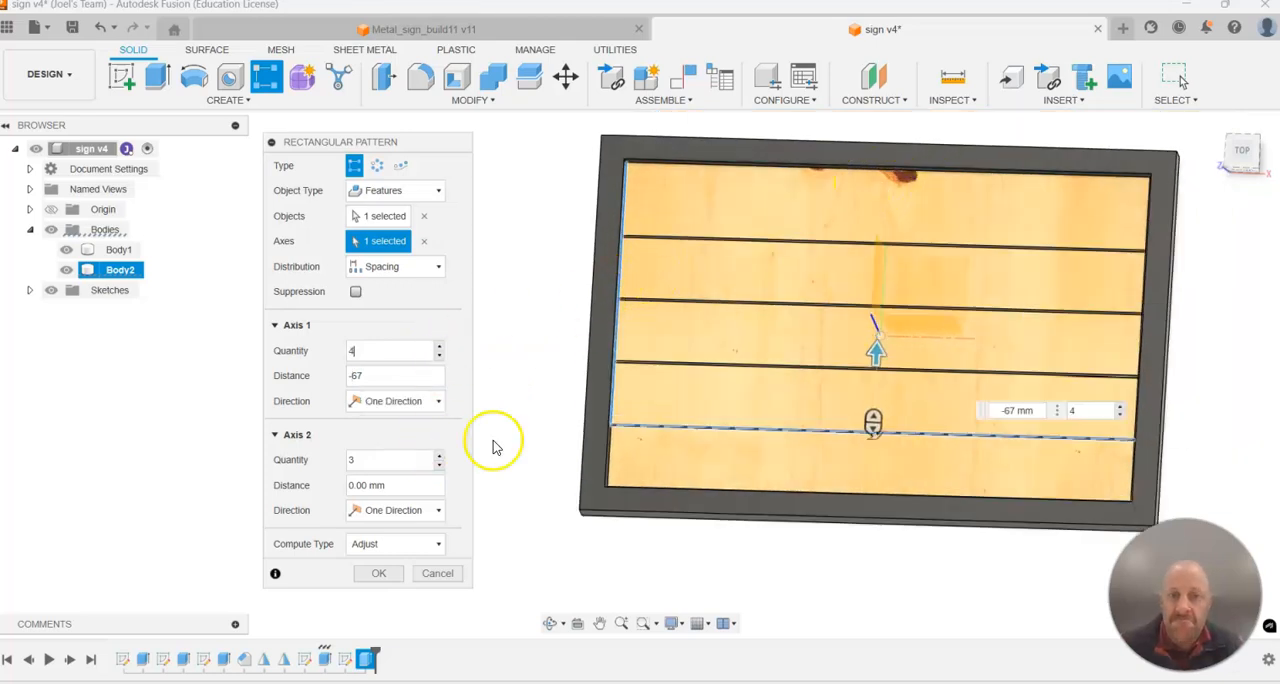
{"action": "middle_click_drag", "start_coordinate": [572, 362], "coordinate": [716, 304], "text": "shift"}
{"action": "left_click", "coordinate": [378, 573]}
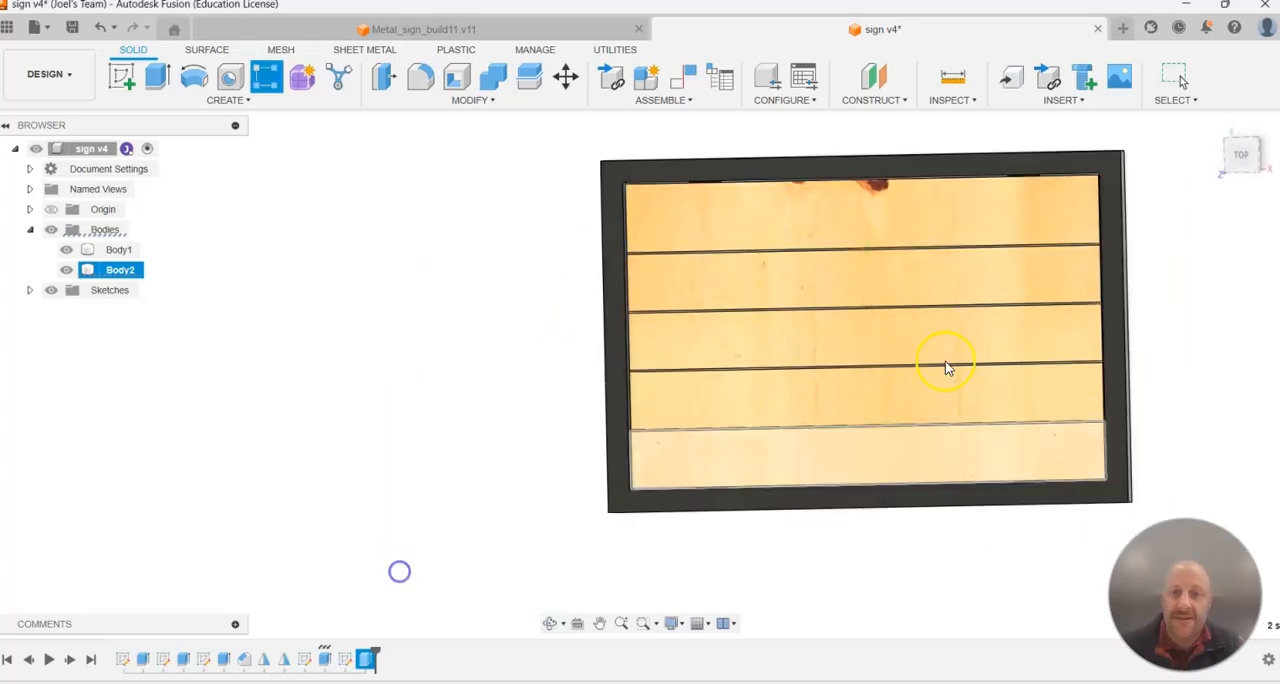
Save the design with the patterned grooves as a new version.
{"action": "scroll", "coordinate": [1120, 263], "scroll_direction": "up", "scroll_amount": 3}
{"action": "left_click", "coordinate": [994, 424]}
{"action": "middle_click_drag", "start_coordinate": [994, 424], "coordinate": [1108, 313], "text": "shift"}
{"action": "left_click", "coordinate": [1017, 265]}
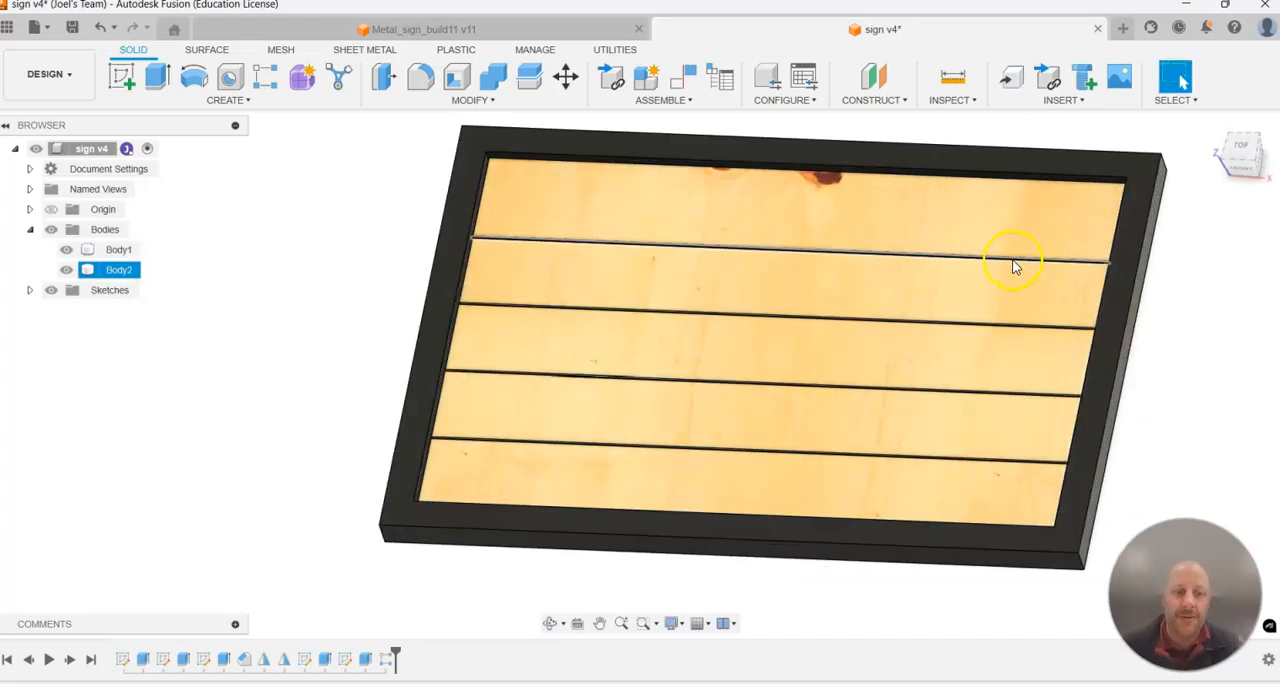
{"action": "key", "text": "ctrl+s"}
{"action": "left_click", "coordinate": [641, 379]}
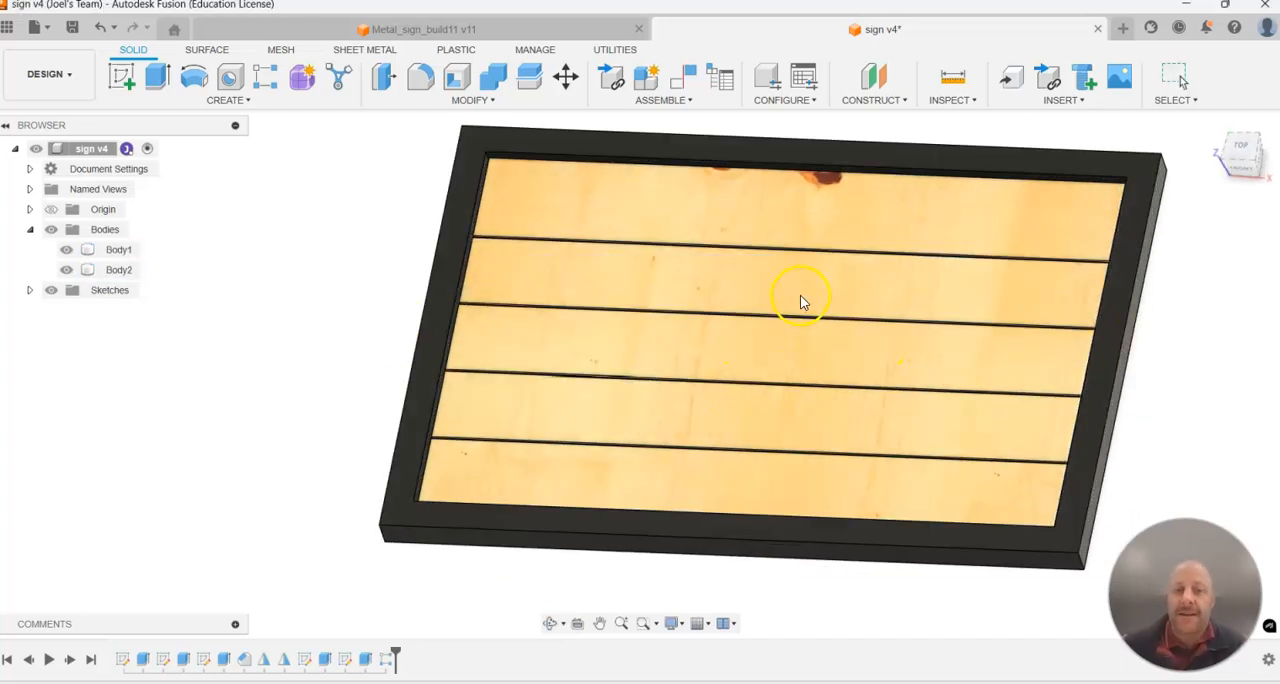
{"action": "middle_click_drag", "start_coordinate": [811, 317], "coordinate": [785, 338], "text": "shift"}
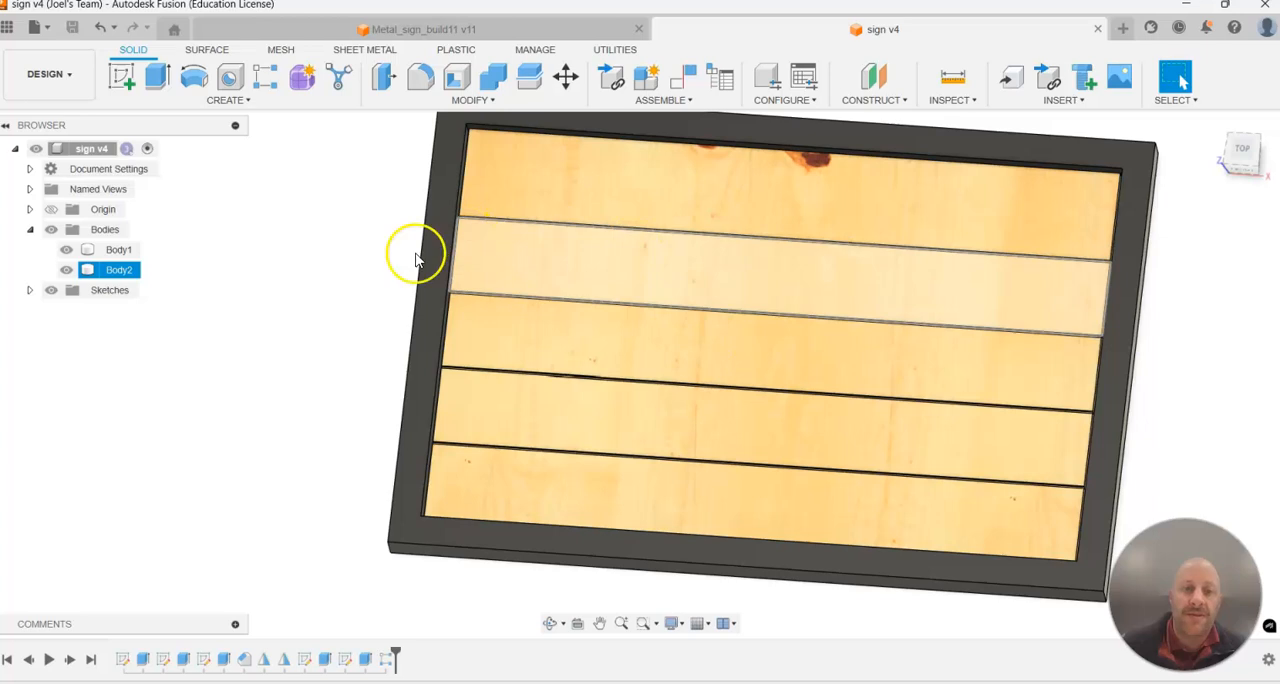
Start a sketch on the uppermost board's face and add a text frame across the middle boards reading "BUILD 11".
{"action": "left_click", "coordinate": [121, 78]}
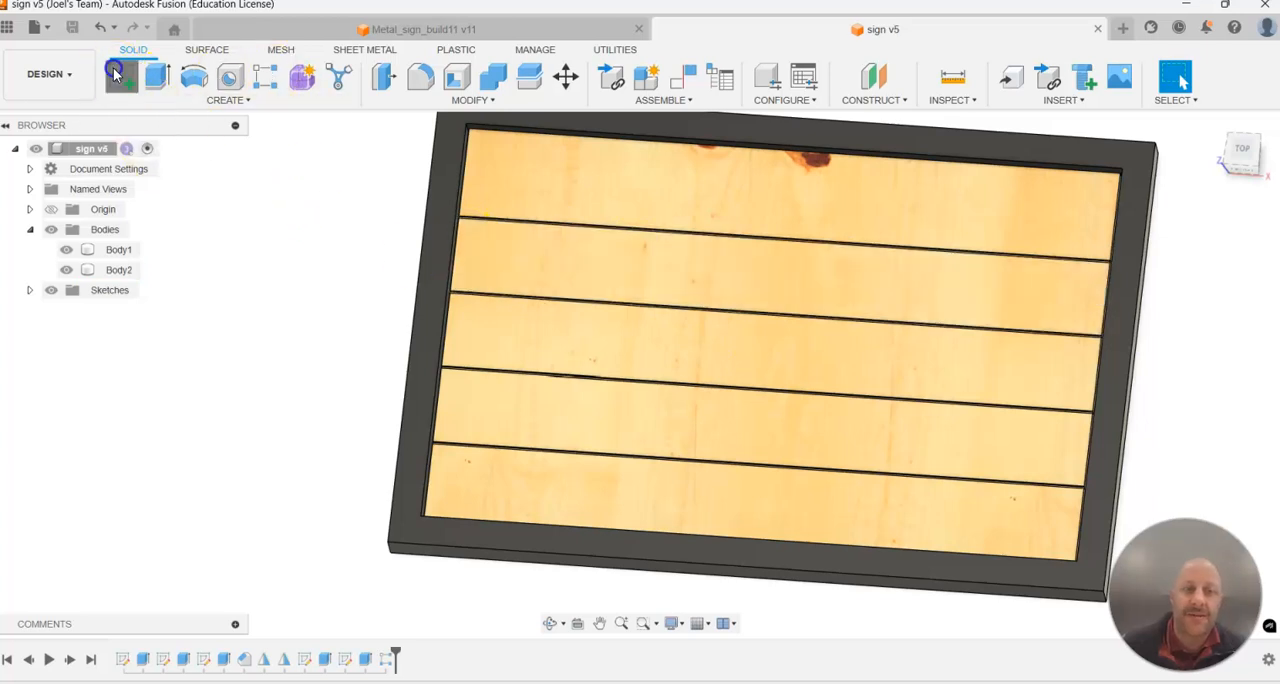
{"action": "left_click", "coordinate": [982, 210]}
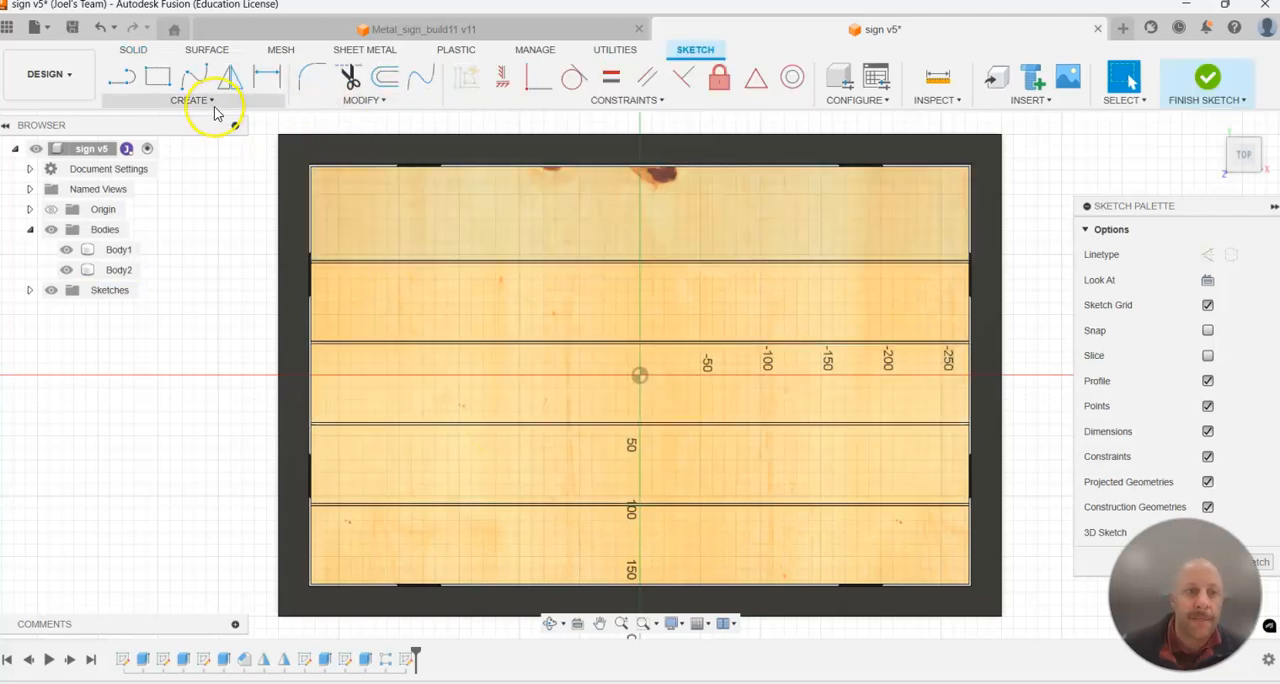
{"action": "left_click", "coordinate": [196, 101]}
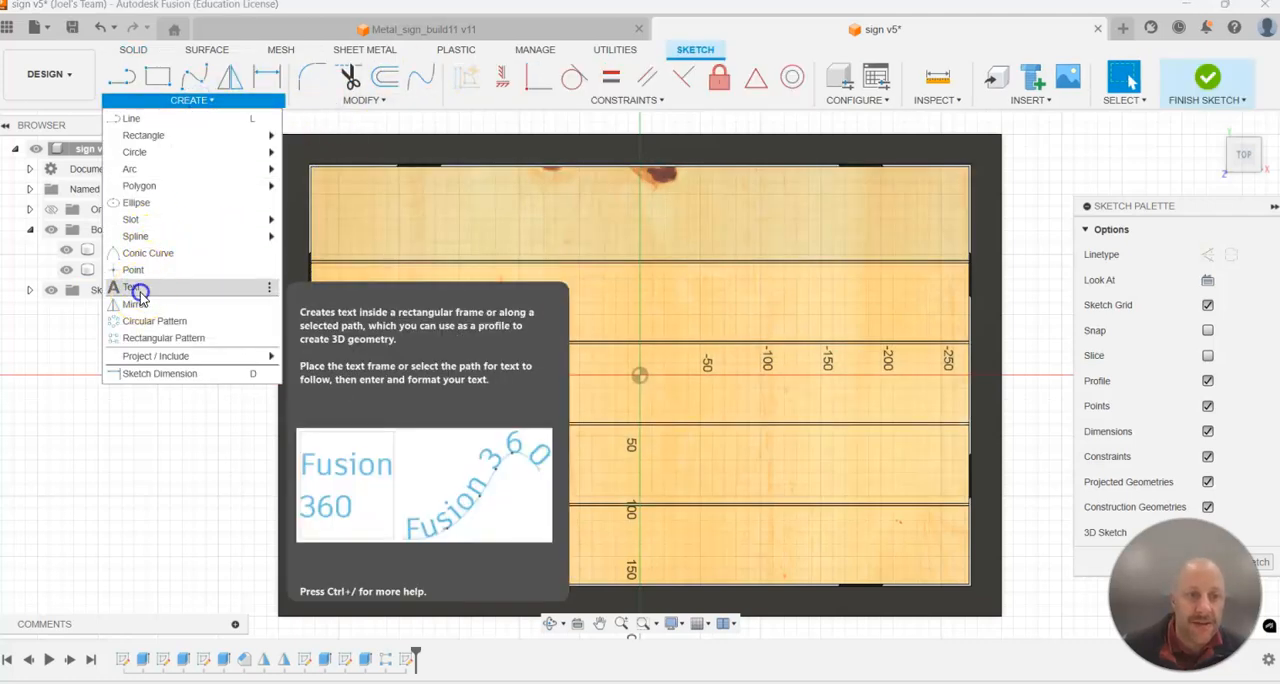
{"action": "left_click", "coordinate": [134, 287]}
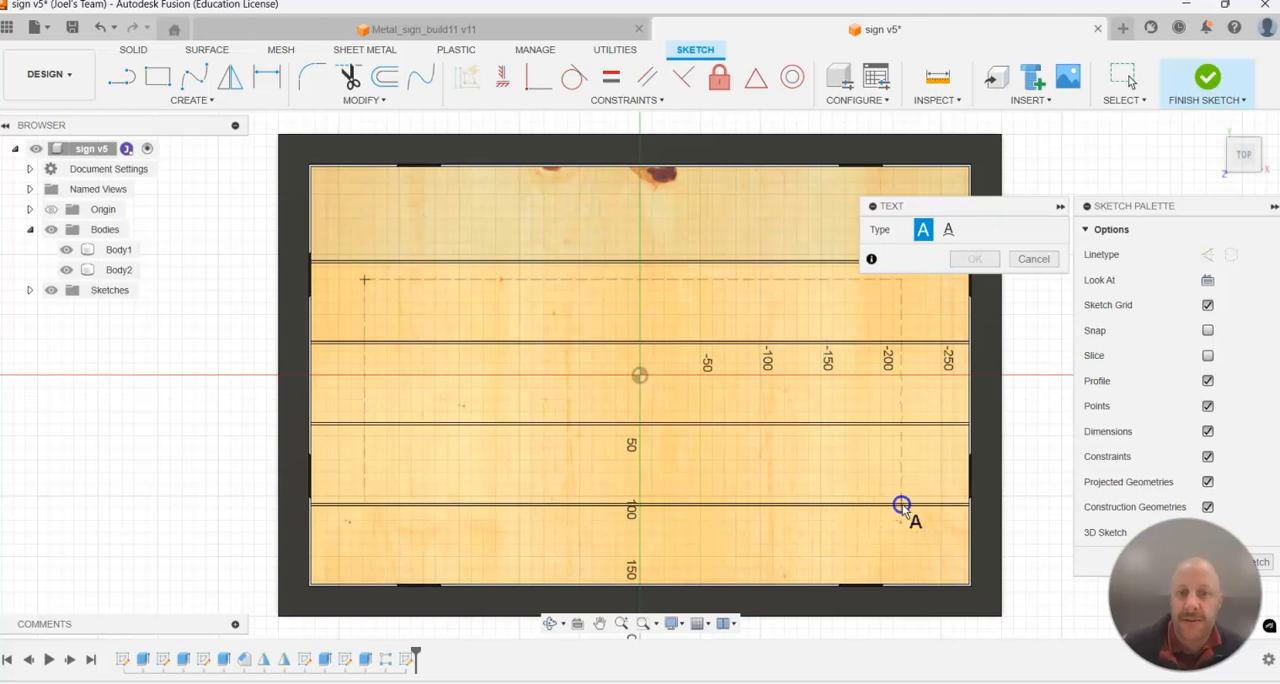
{"action": "left_click", "coordinate": [948, 415]}
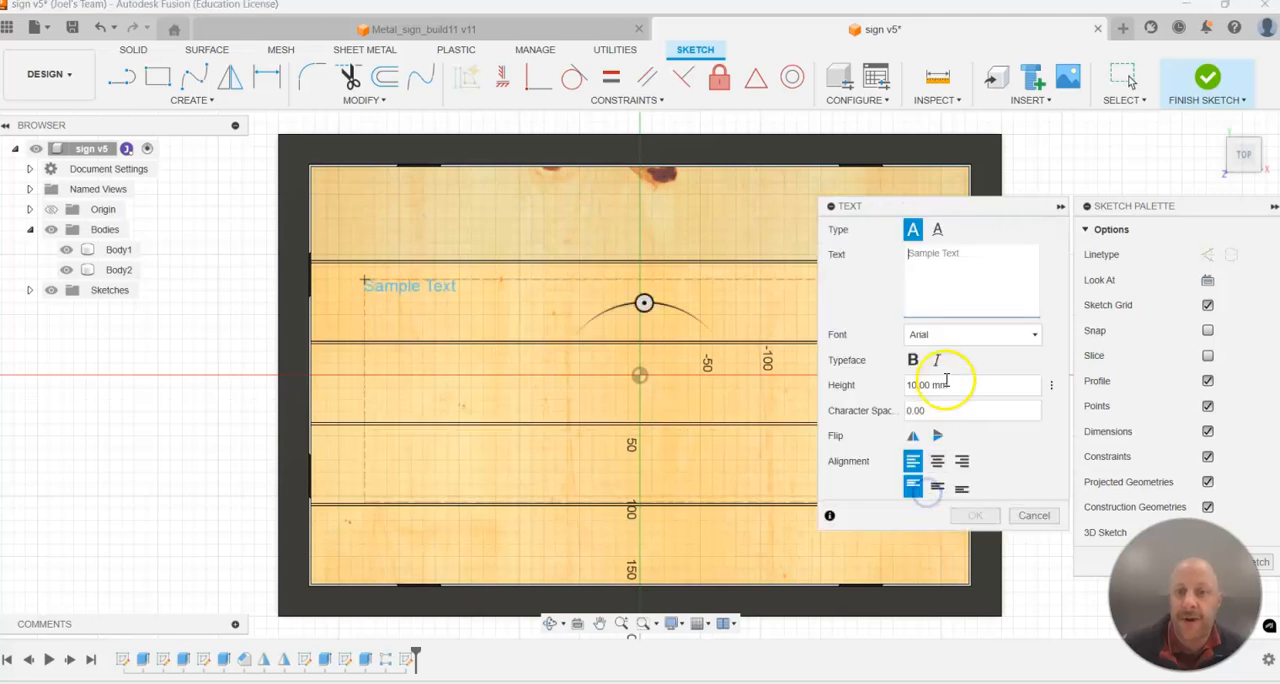
{"action": "left_click", "coordinate": [968, 297]}
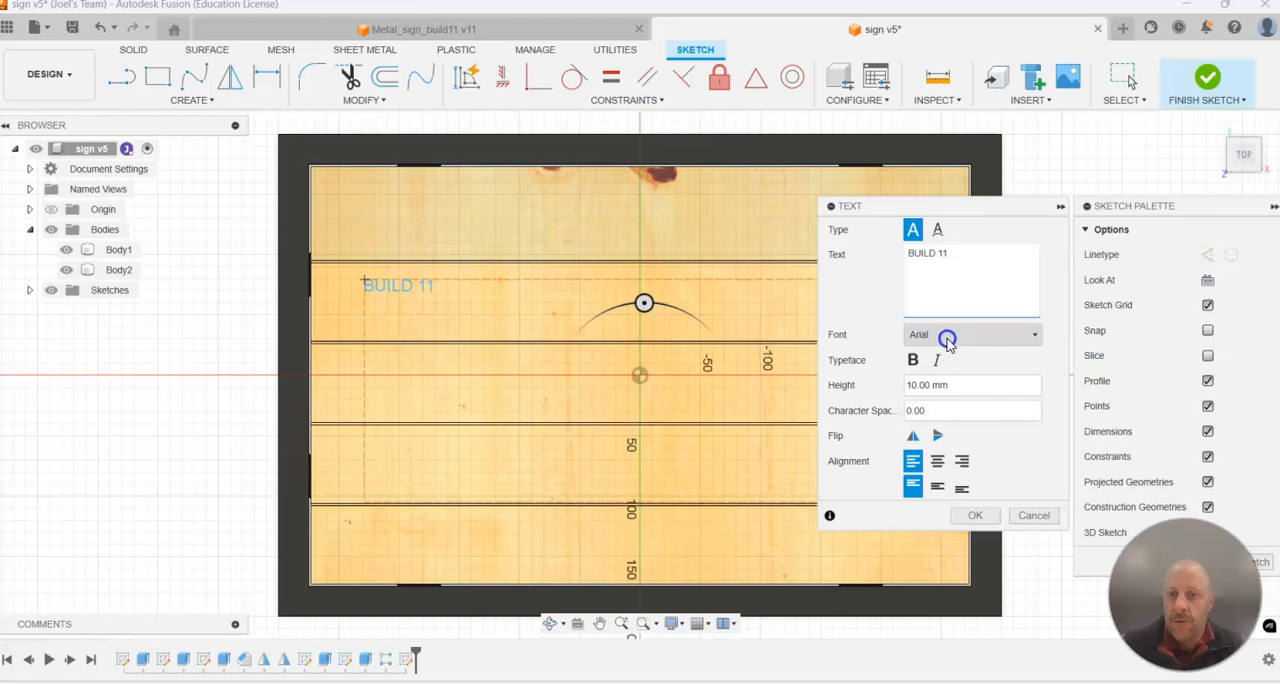
Set the text's font to Arial Black and its height to 60 mm, and accept the text.
{"action": "left_click", "coordinate": [947, 338]}
{"action": "left_click", "coordinate": [950, 506]}
{"action": "left_click", "coordinate": [955, 261]}
{"action": "left_click", "coordinate": [916, 384]}
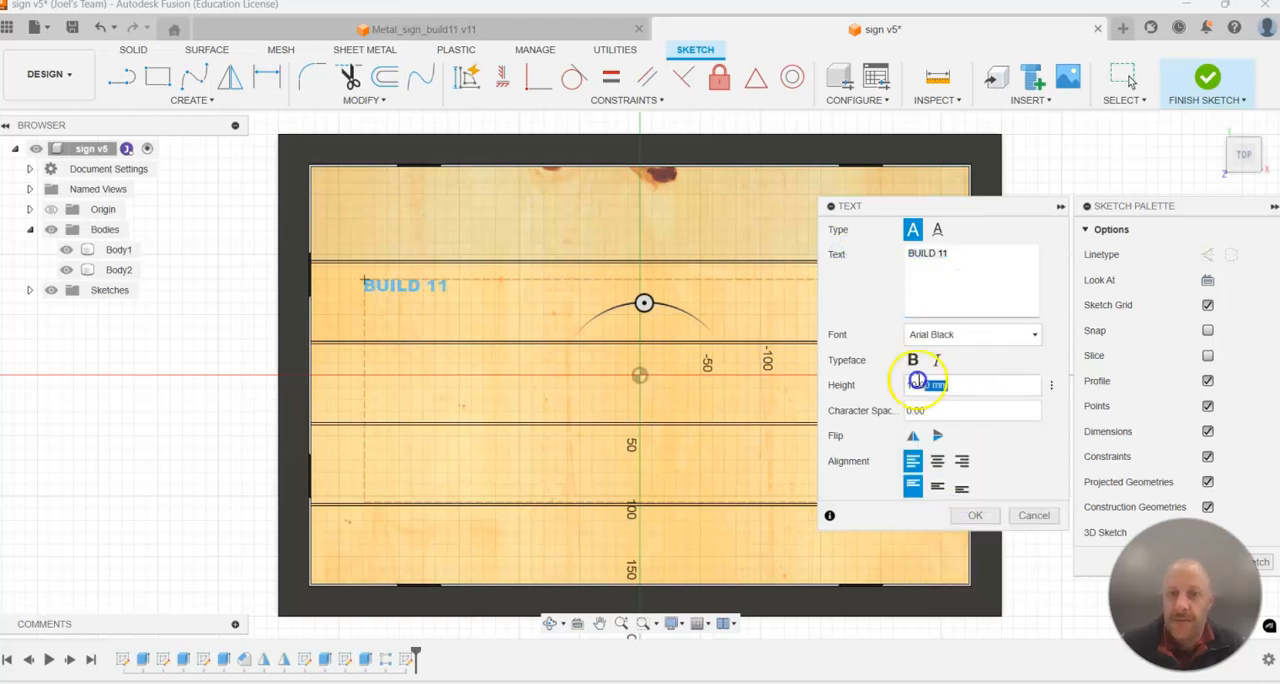
{"action": "left_click", "coordinate": [841, 382]}
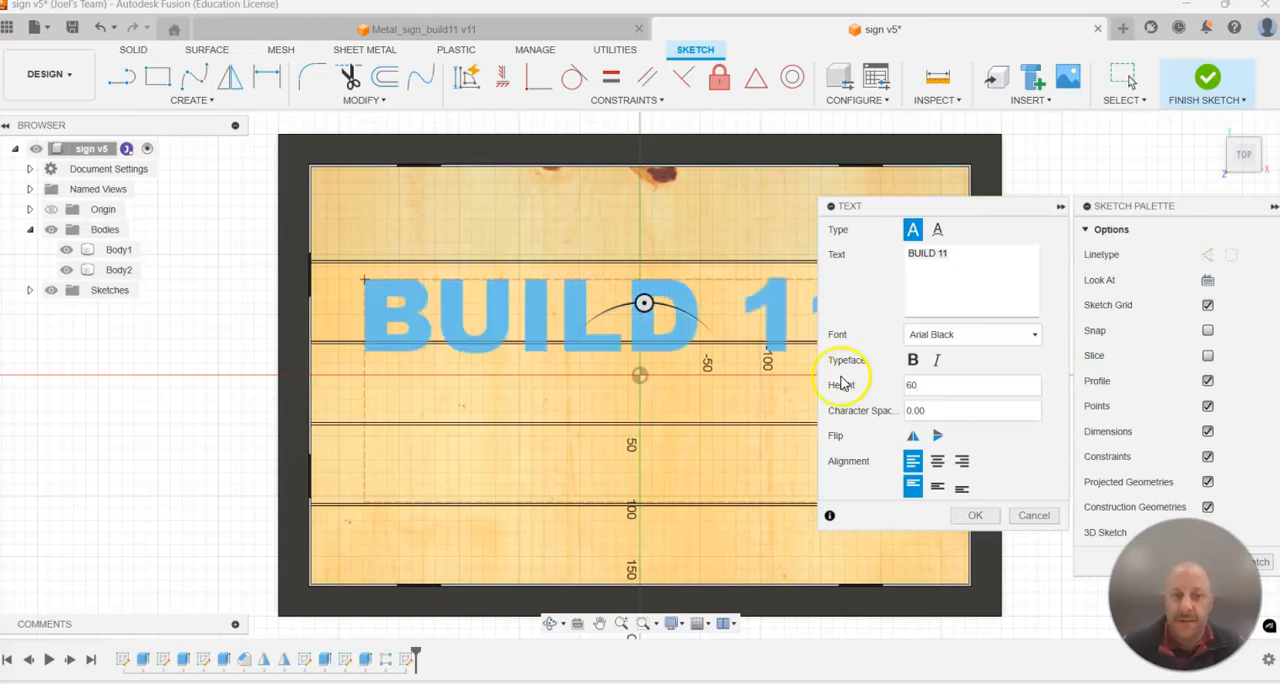
{"action": "left_click_drag", "start_coordinate": [977, 211], "coordinate": [1066, 123]}
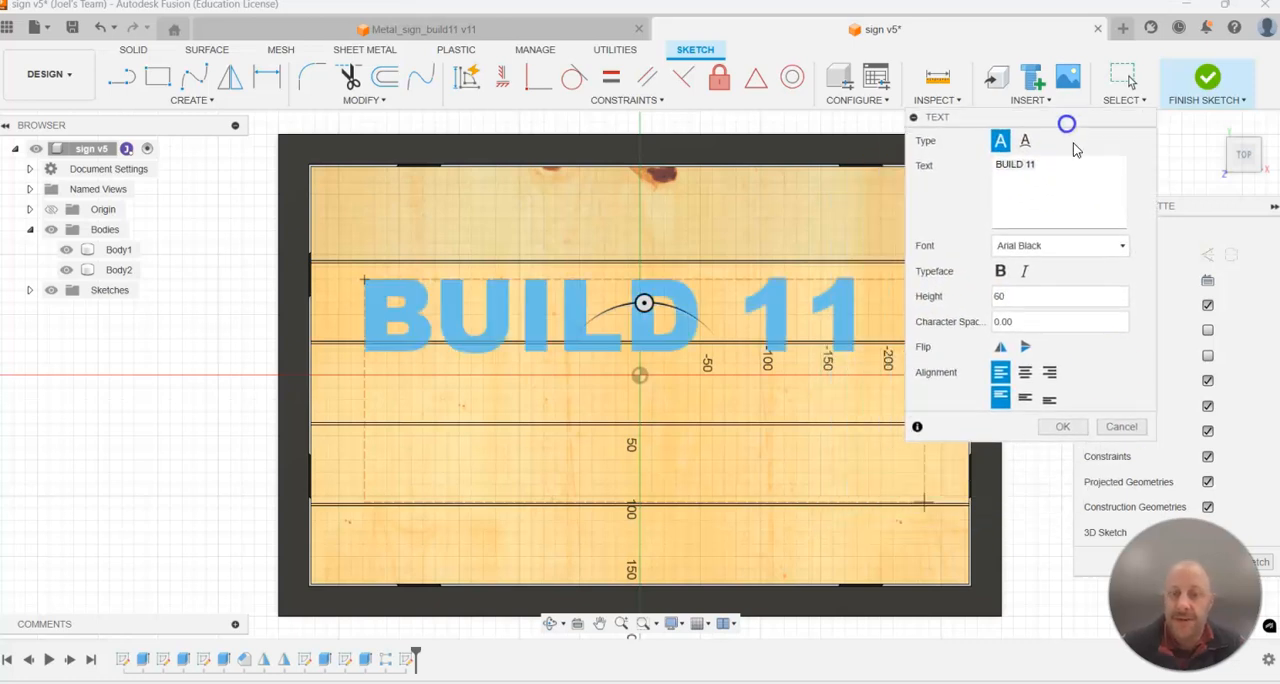
{"action": "left_click", "coordinate": [1072, 430]}
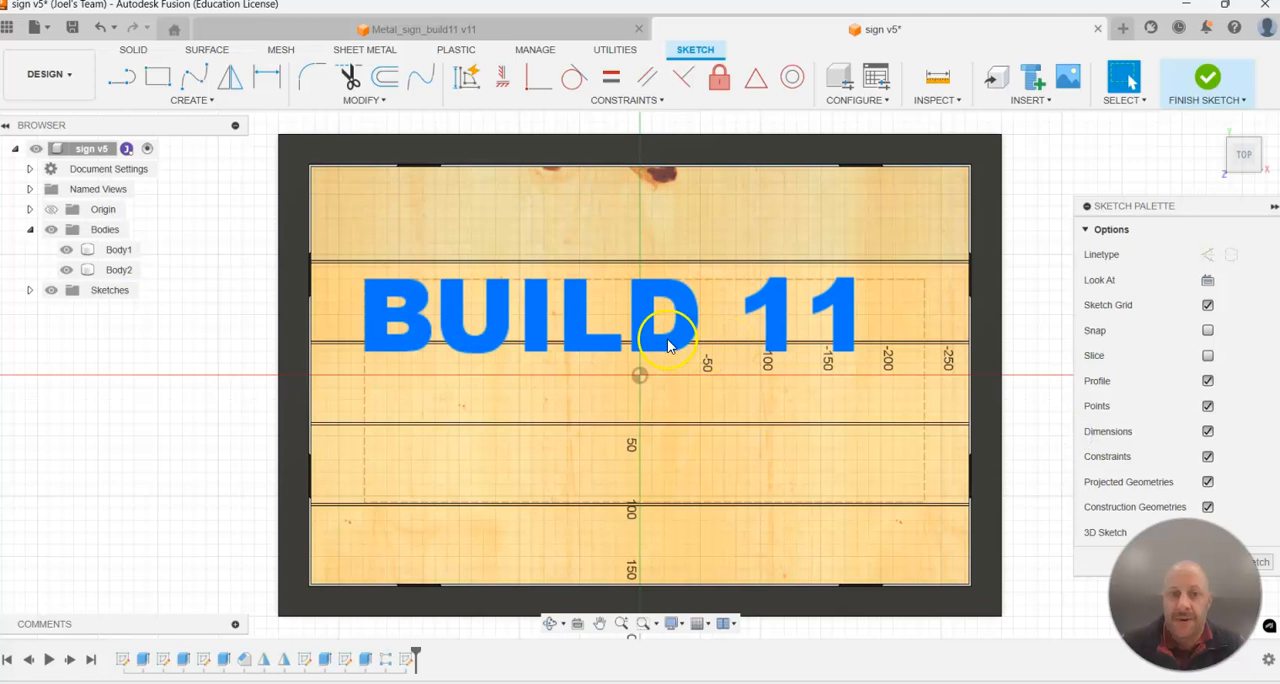
Move the BUILD 11 text slightly down toward the middle of the panel and finish the sketch.
{"action": "left_click_drag", "start_coordinate": [659, 352], "coordinate": [669, 363]}
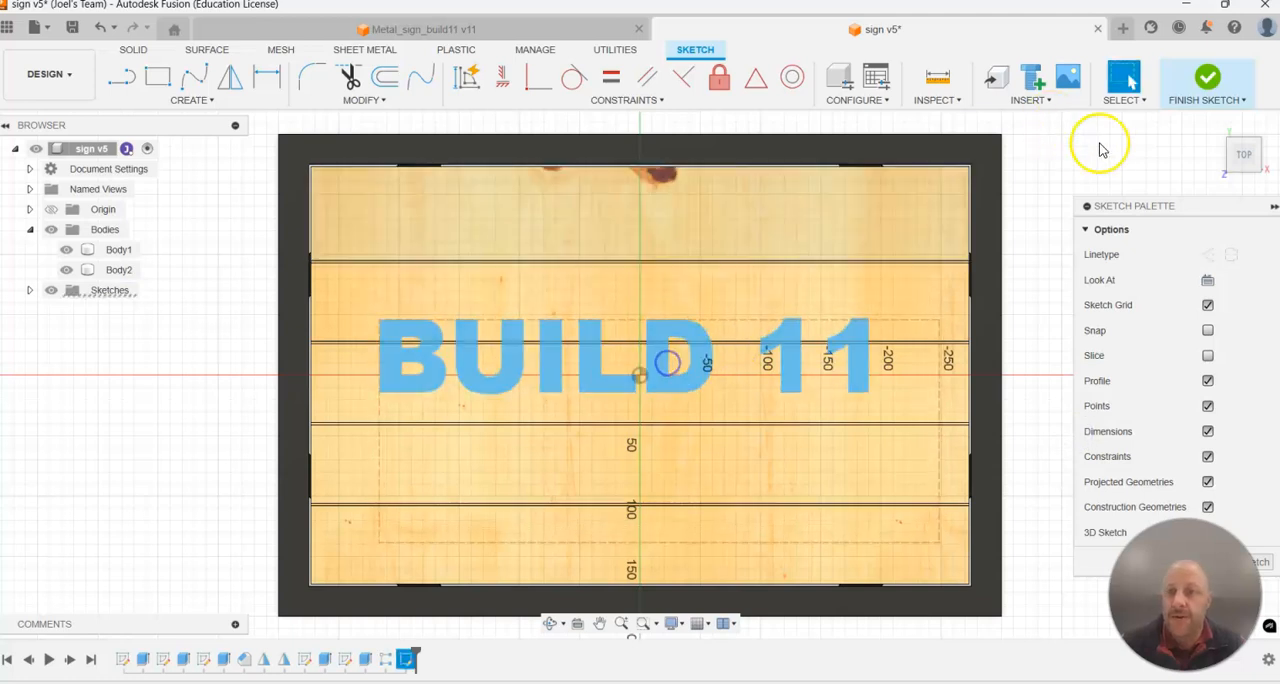
{"action": "left_click", "coordinate": [1206, 80]}
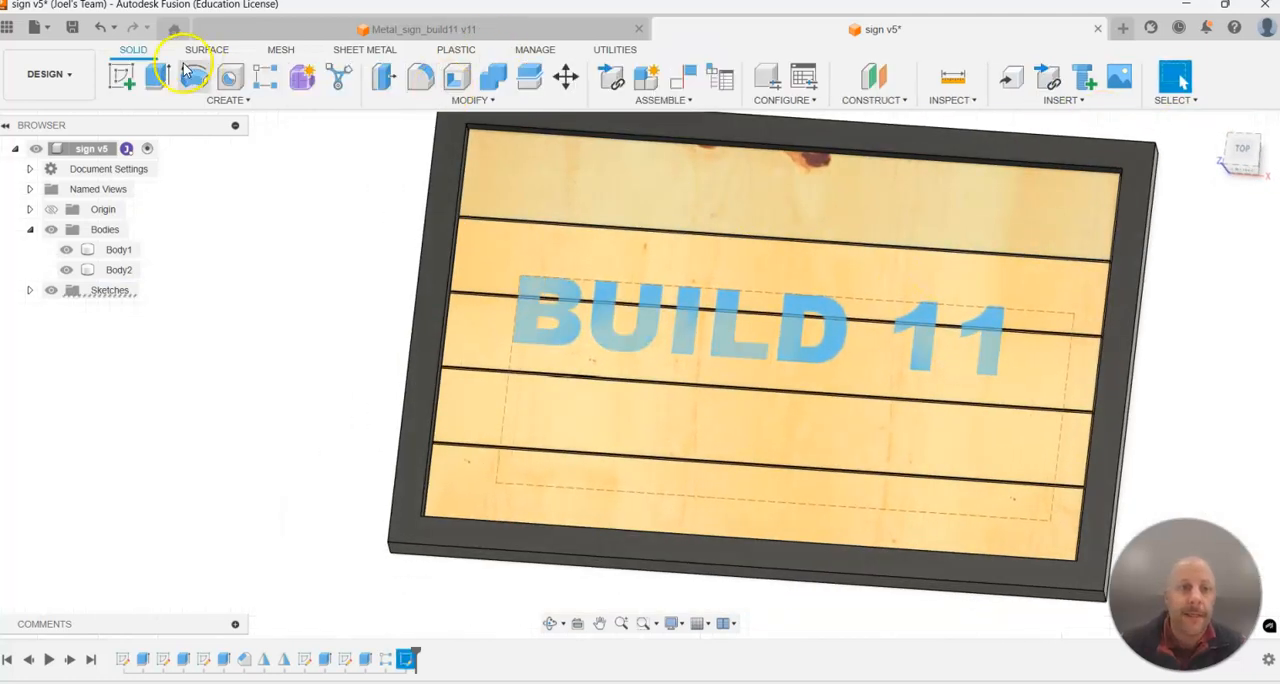
Extrude the BUILD 11 text 3 mm upward from the panel with the operation set to New Body.
{"action": "left_click", "coordinate": [150, 80]}
{"action": "left_click", "coordinate": [550, 303]}
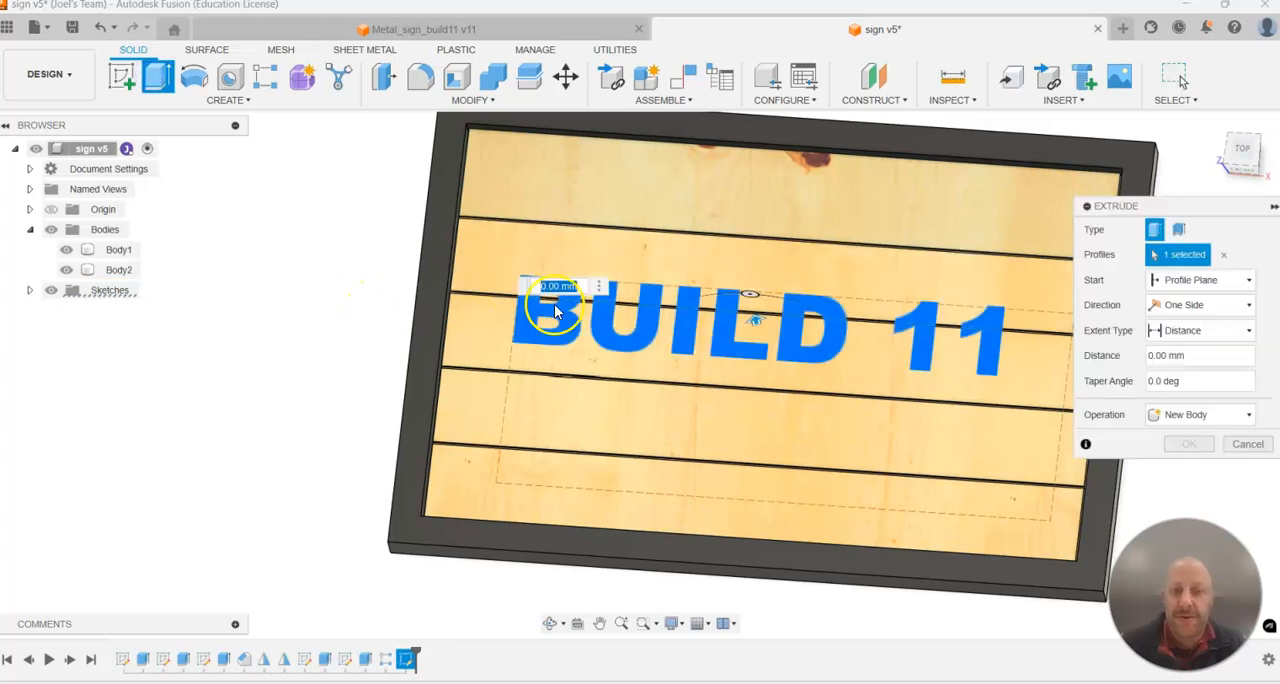
{"action": "middle_click_drag", "start_coordinate": [632, 337], "coordinate": [638, 311], "text": "shift"}
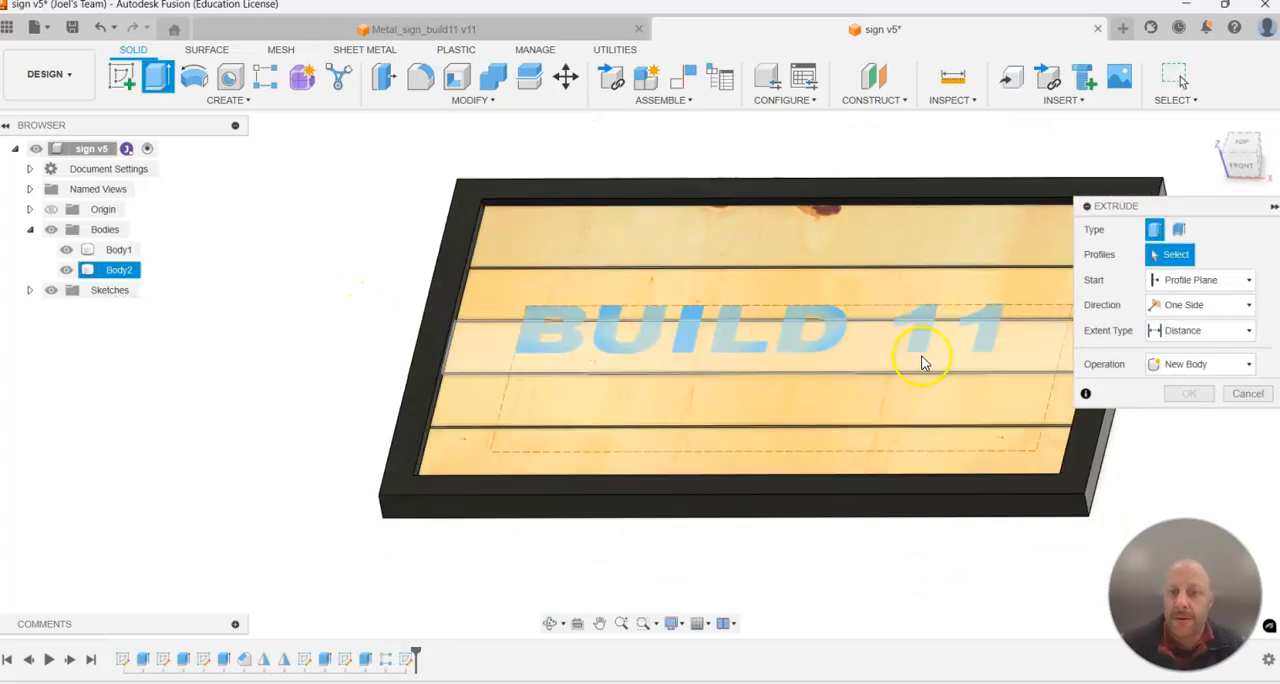
{"action": "left_click", "coordinate": [786, 316]}
{"action": "left_click_drag", "start_coordinate": [752, 310], "coordinate": [751, 295]}
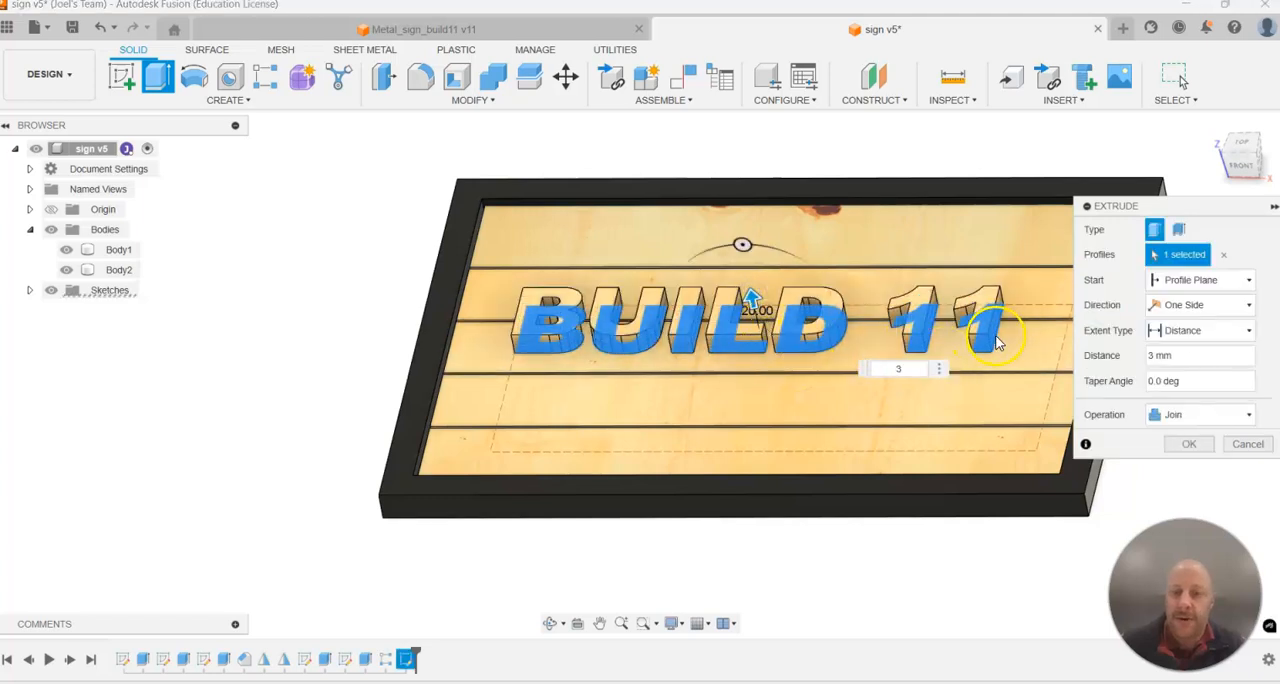
{"action": "type", "text": "3"}
{"action": "left_click", "coordinate": [1165, 418]}
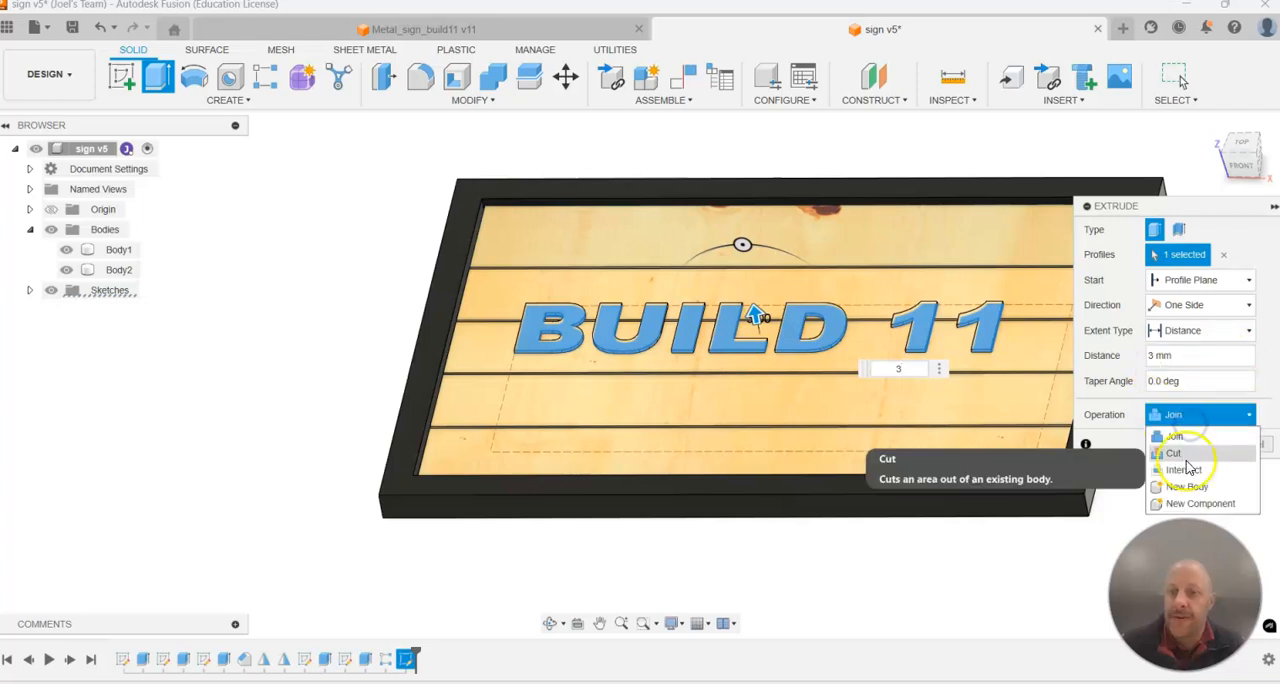
{"action": "left_click", "coordinate": [1188, 484]}
{"action": "left_click", "coordinate": [1195, 446]}
{"action": "middle_click_drag", "start_coordinate": [957, 243], "coordinate": [893, 372], "text": "shift"}
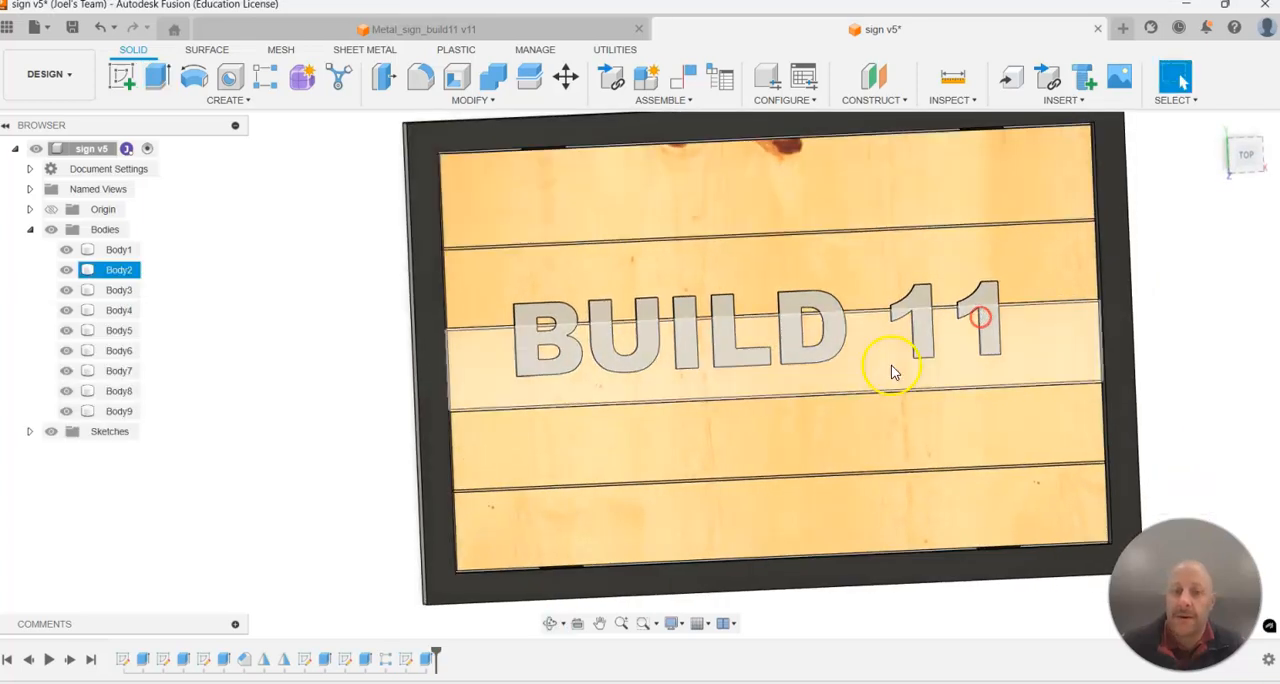
{"action": "left_click", "coordinate": [722, 348]}
{"action": "middle_click_drag", "start_coordinate": [722, 348], "coordinate": [980, 286], "text": "shift"}
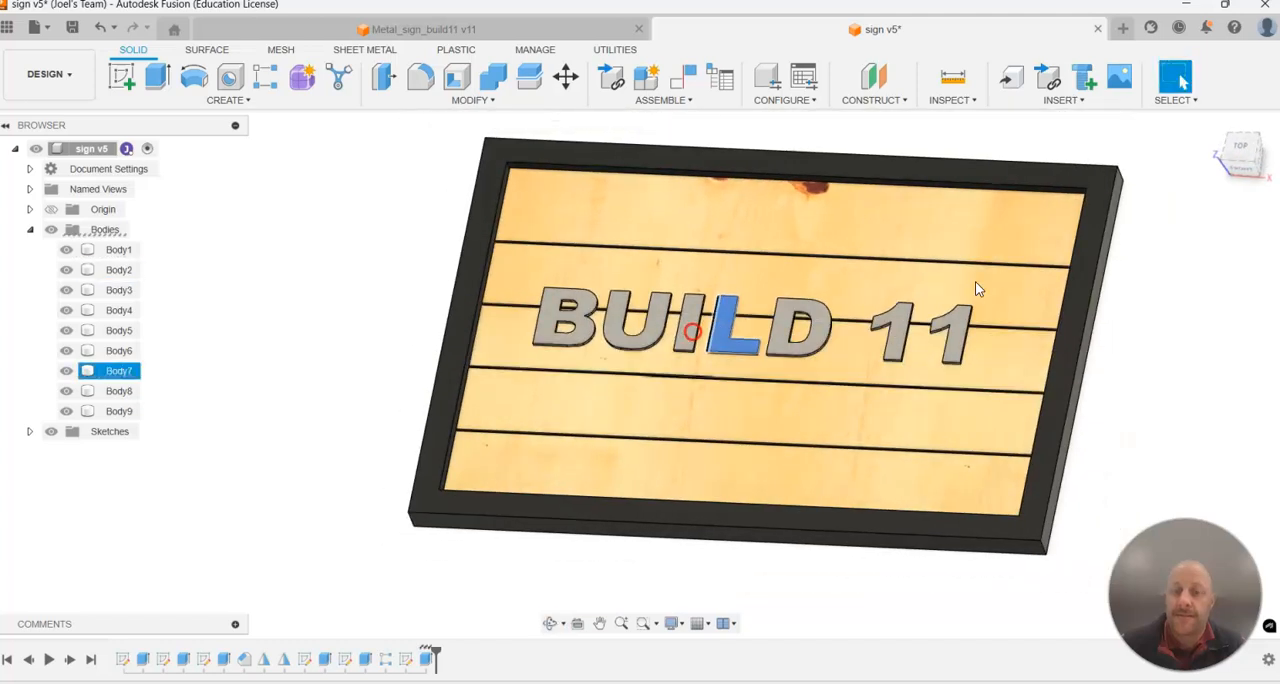
{"action": "left_click", "coordinate": [374, 270]}
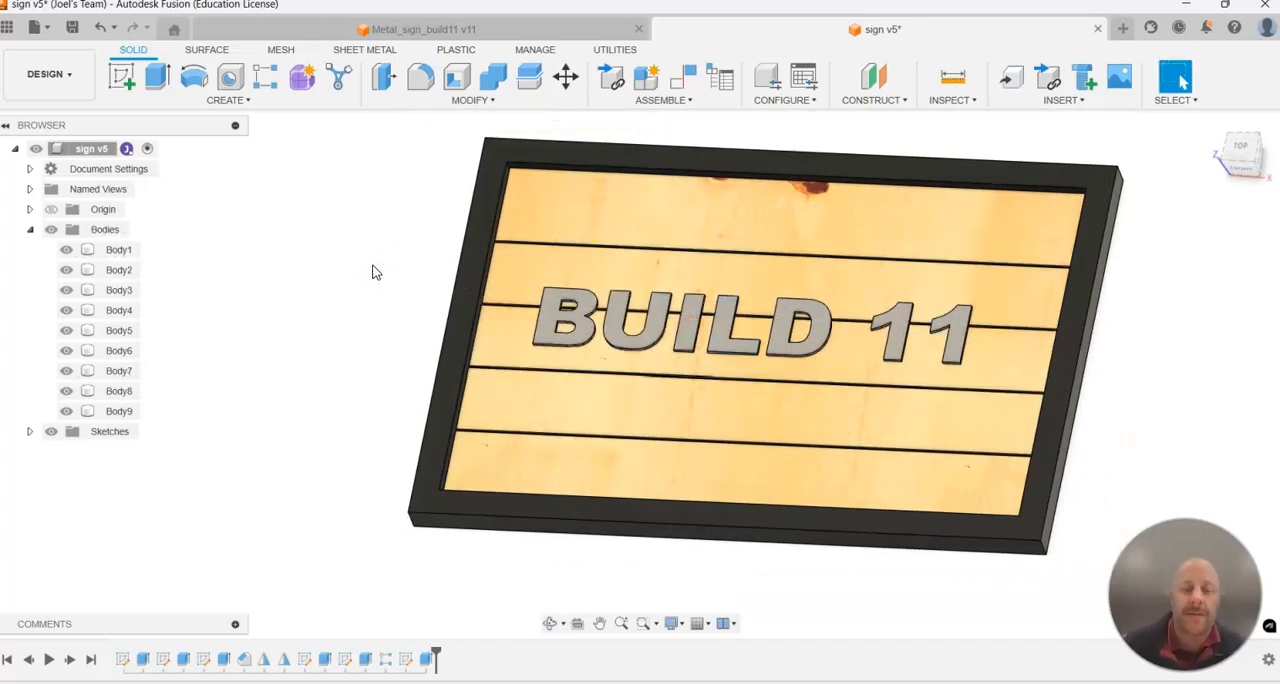